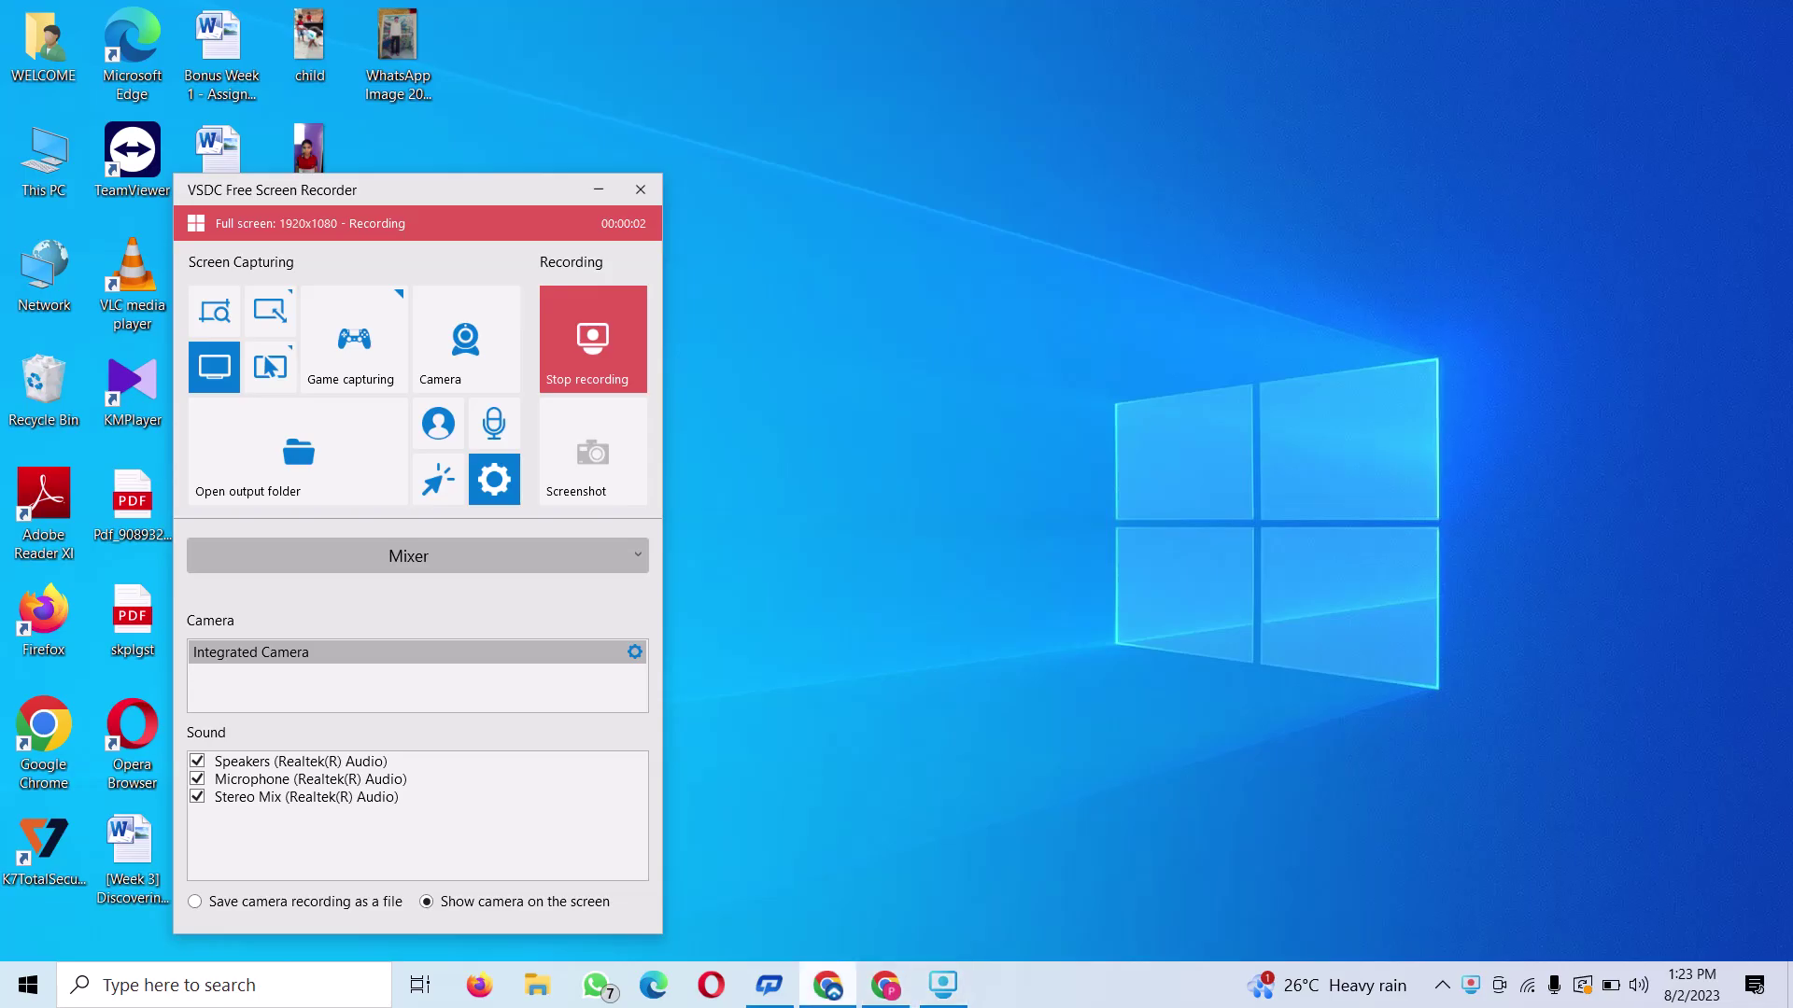
# Bring the Canva design with its blank olive page 5 to the front
pyautogui.click(827, 985)
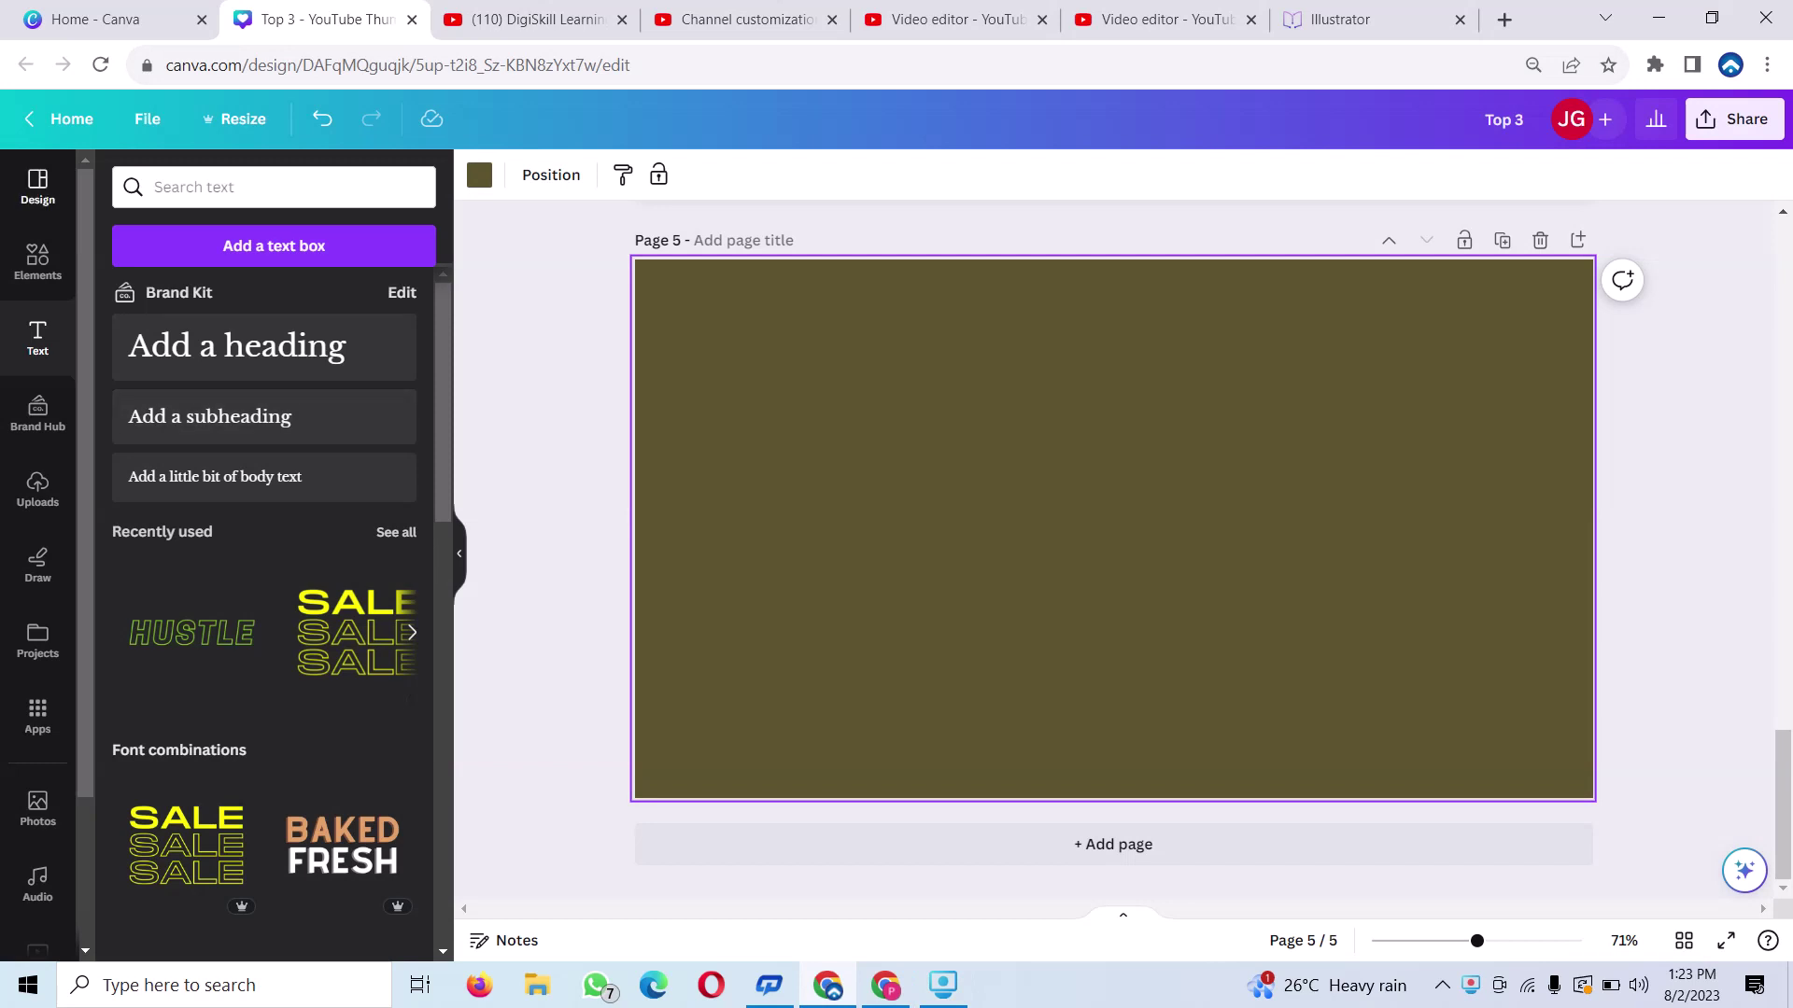
# Add a rounded blue square from Elements, duplicate it, then delete all the copies
pyautogui.click(37, 262)
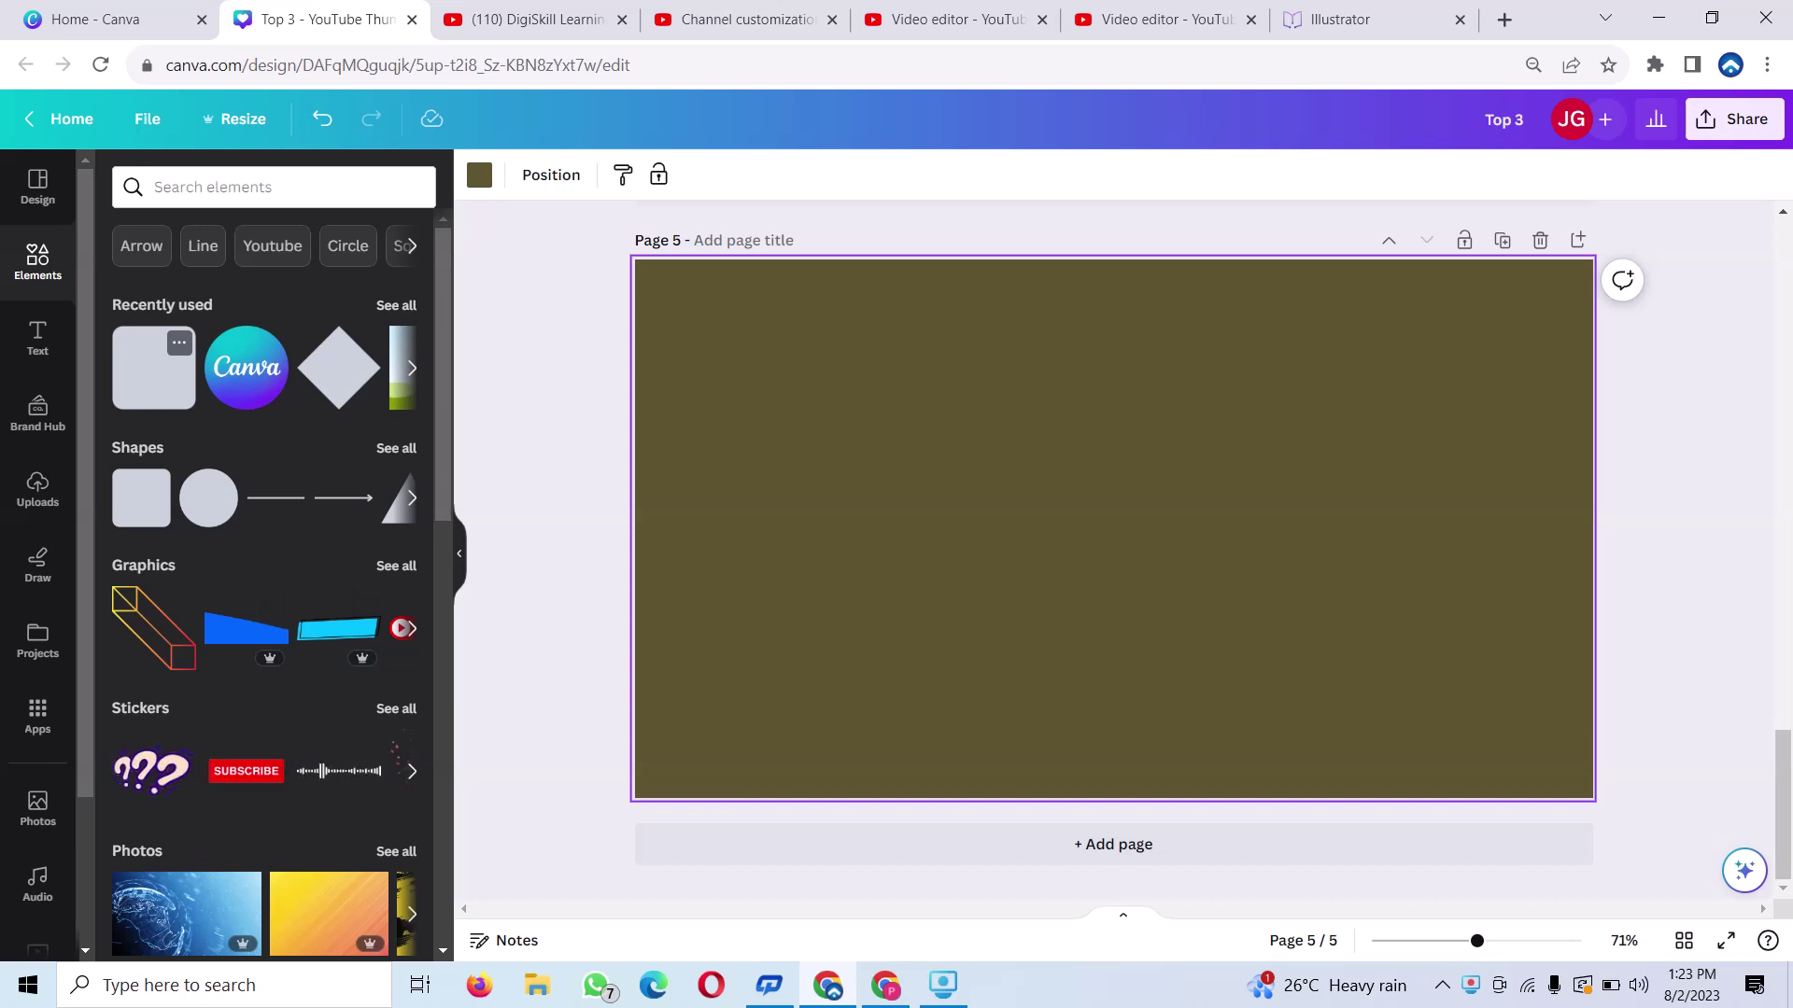
pyautogui.click(154, 367)
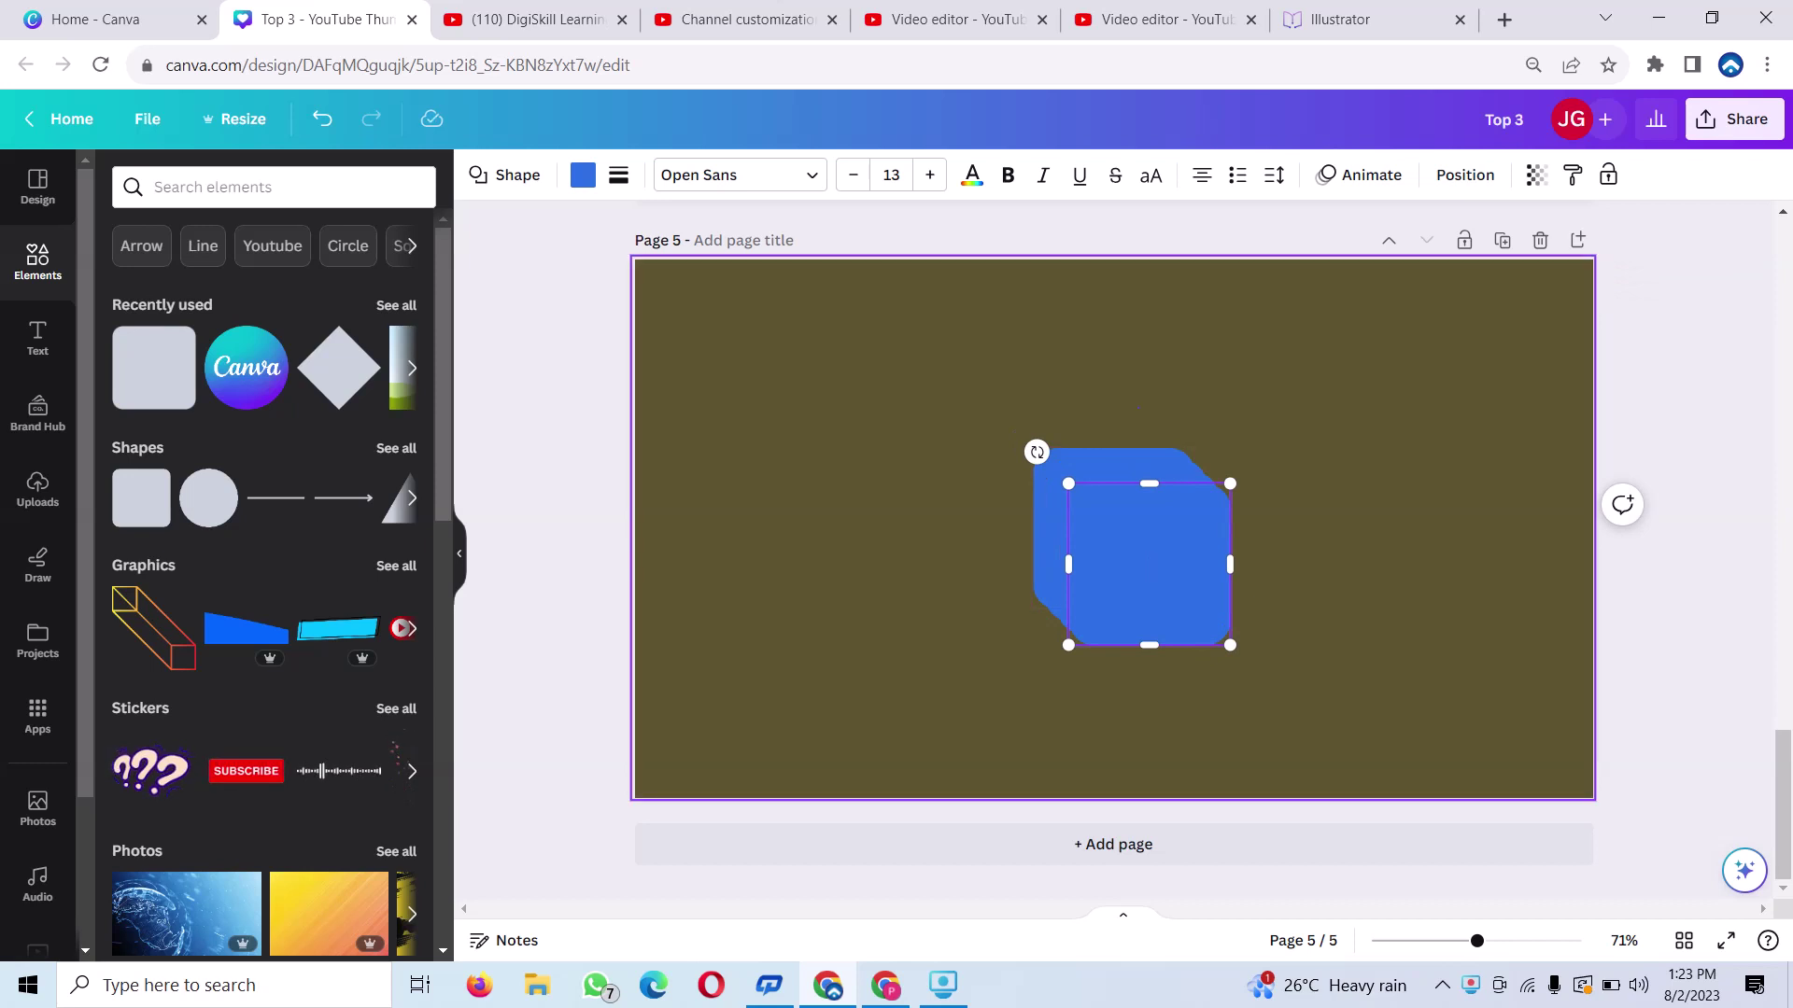
pyautogui.hotkey('ctrl', 'd')
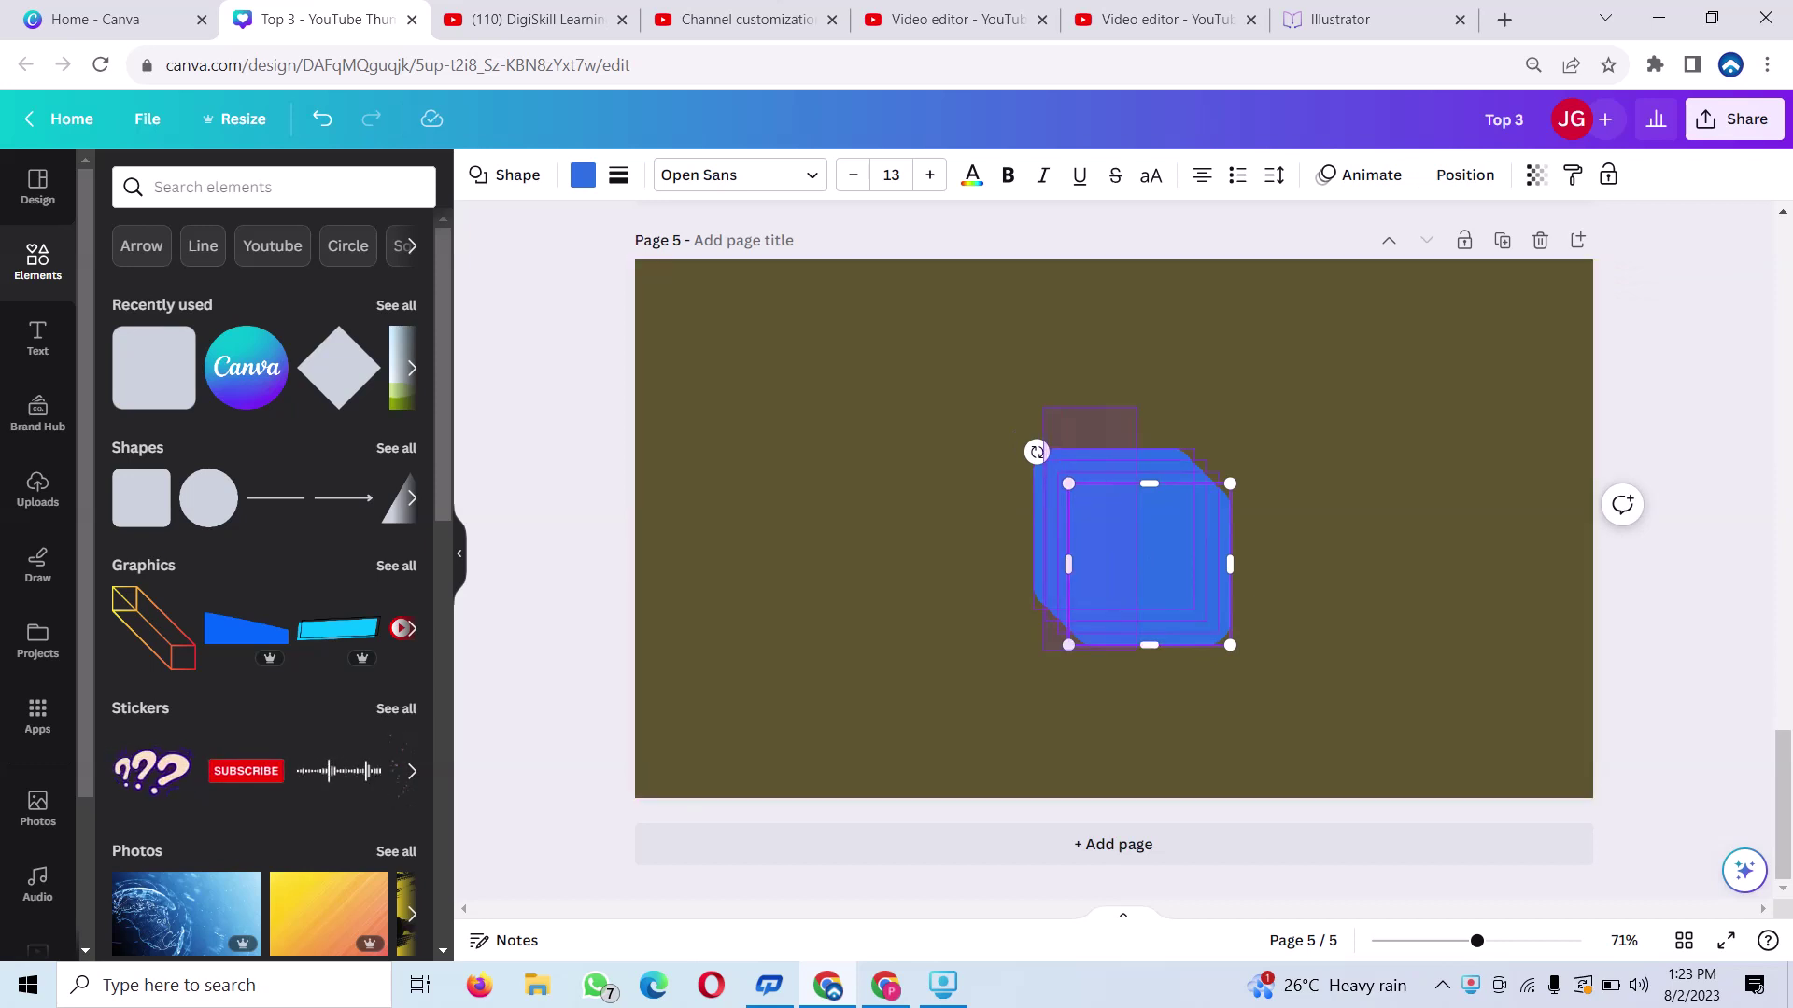
pyautogui.hotkey('ctrl', 'a')
pyautogui.click(1162, 395)
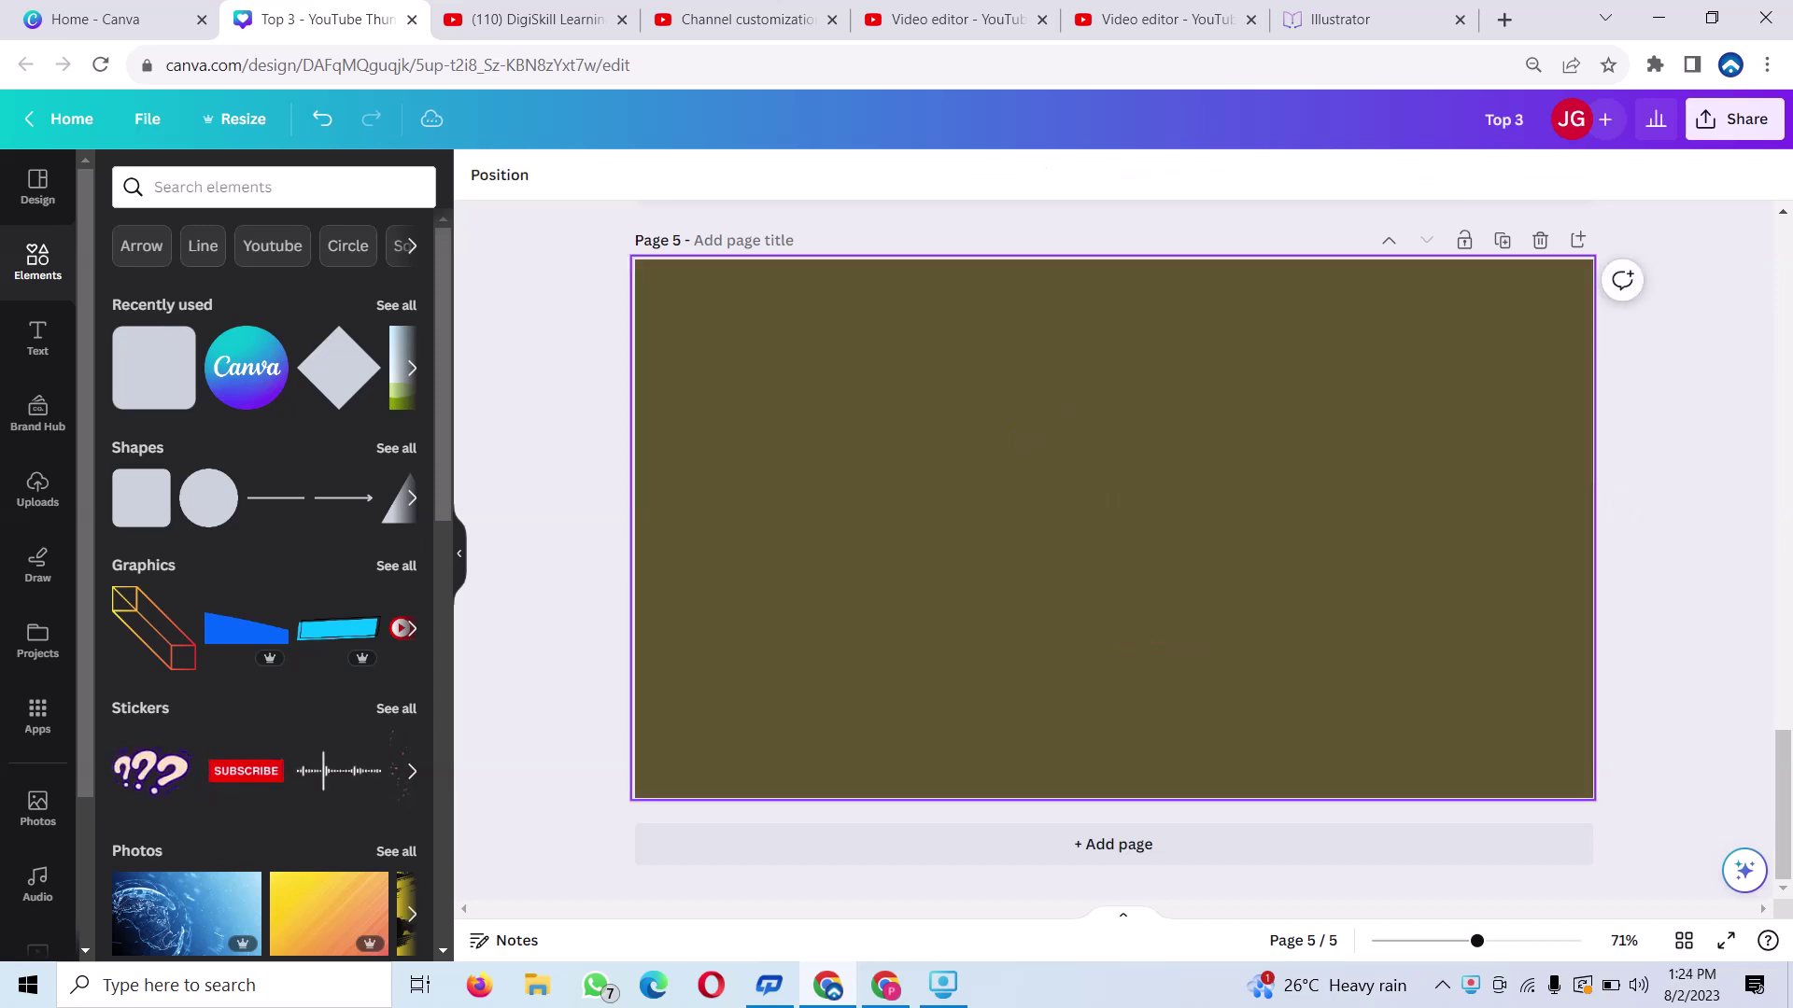
# Add a diamond shape, rotate it about 45° and enlarge it across the page
pyautogui.click(339, 367)
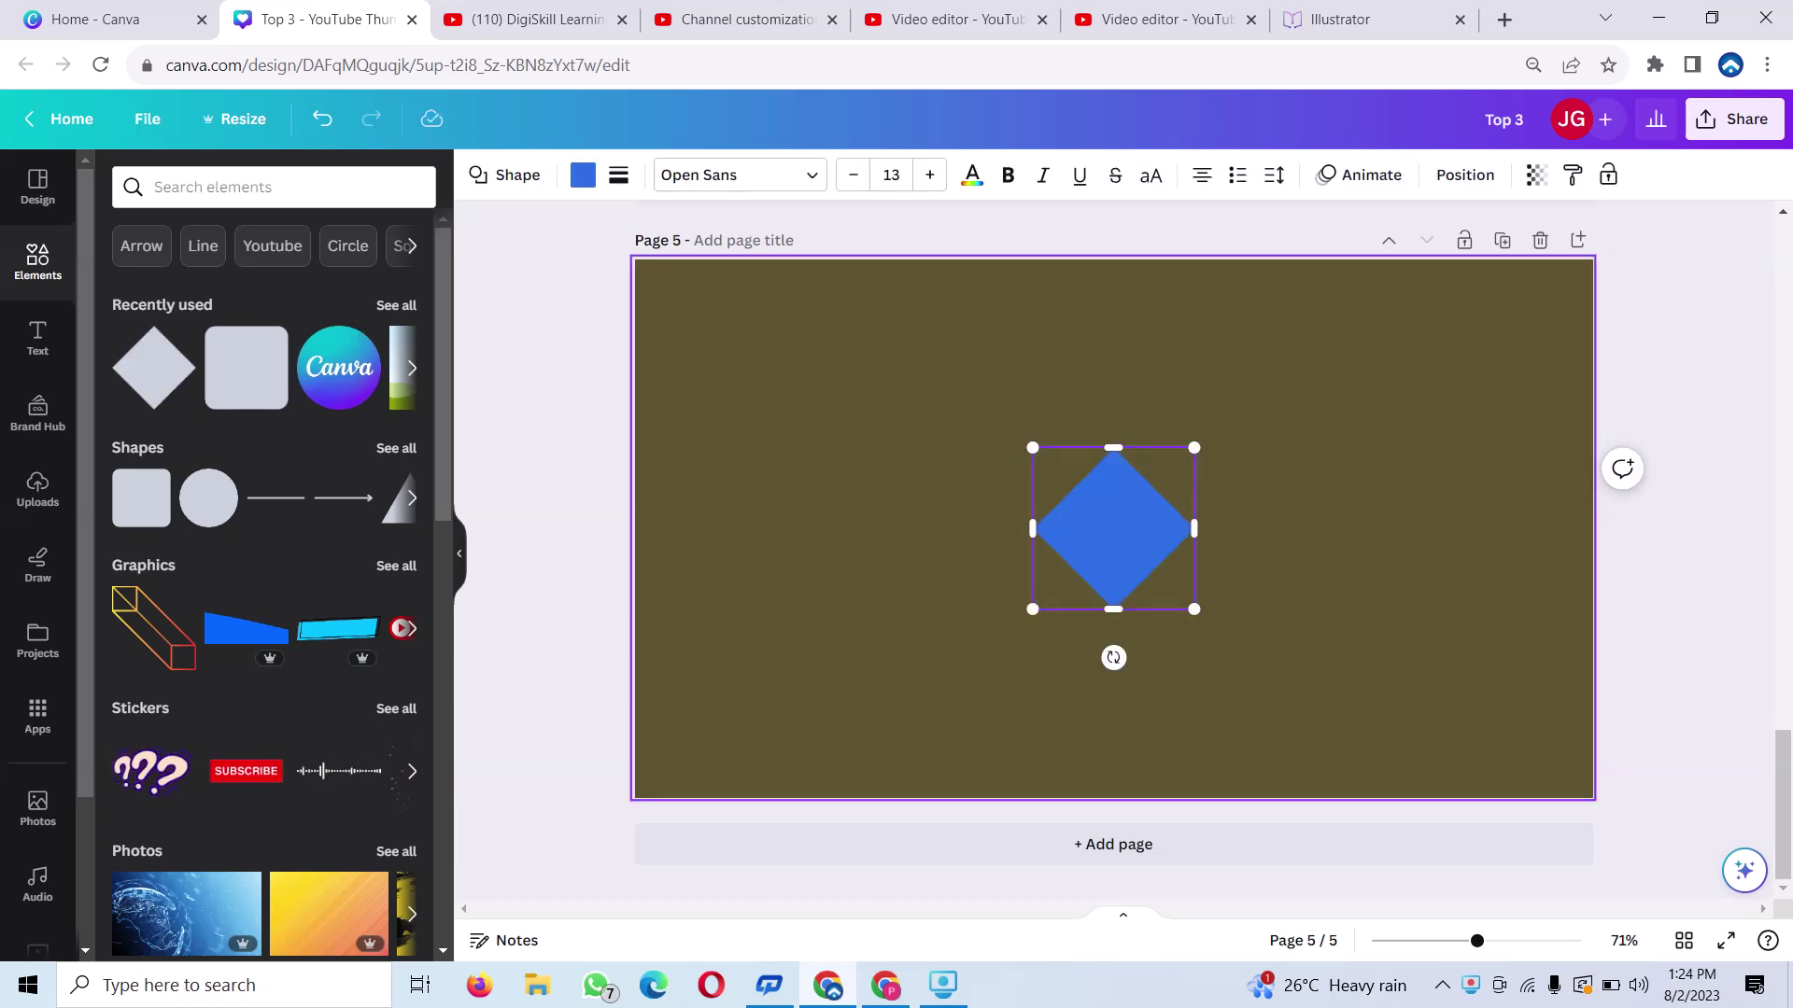
pyautogui.moveTo(1113, 658); pyautogui.dragTo(1102, 633)
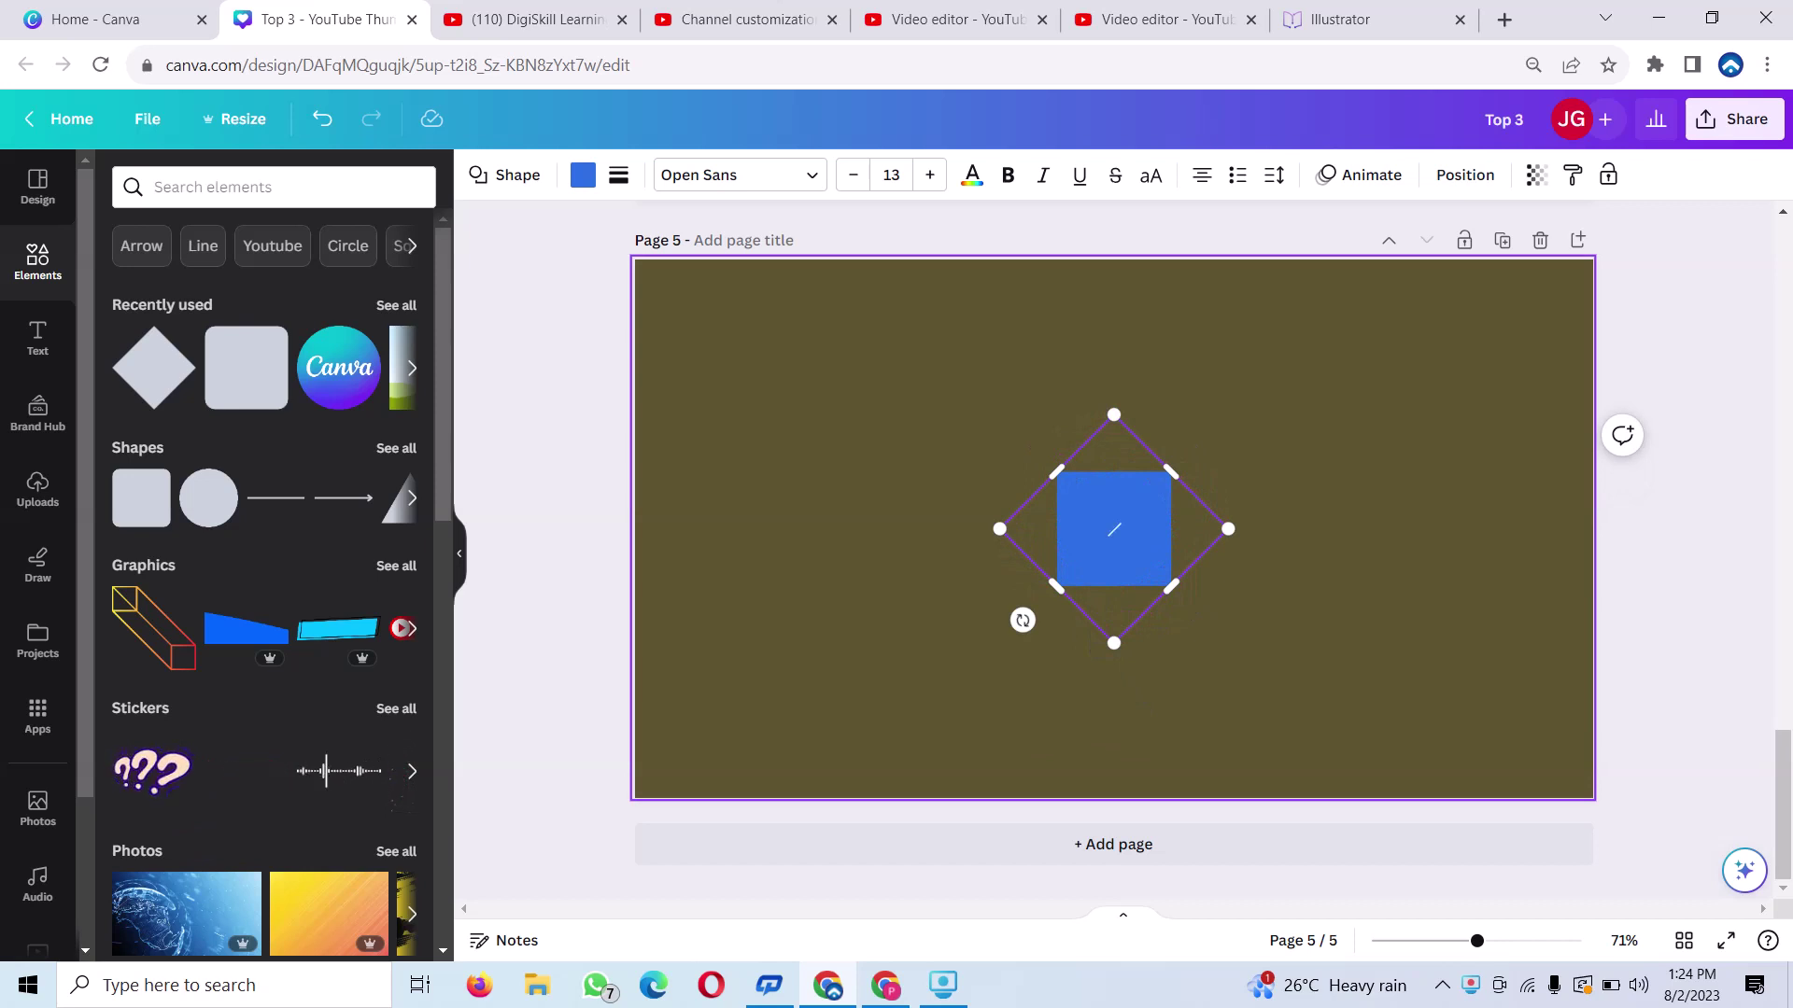
pyautogui.moveTo(1228, 529); pyautogui.dragTo(1791, 530)
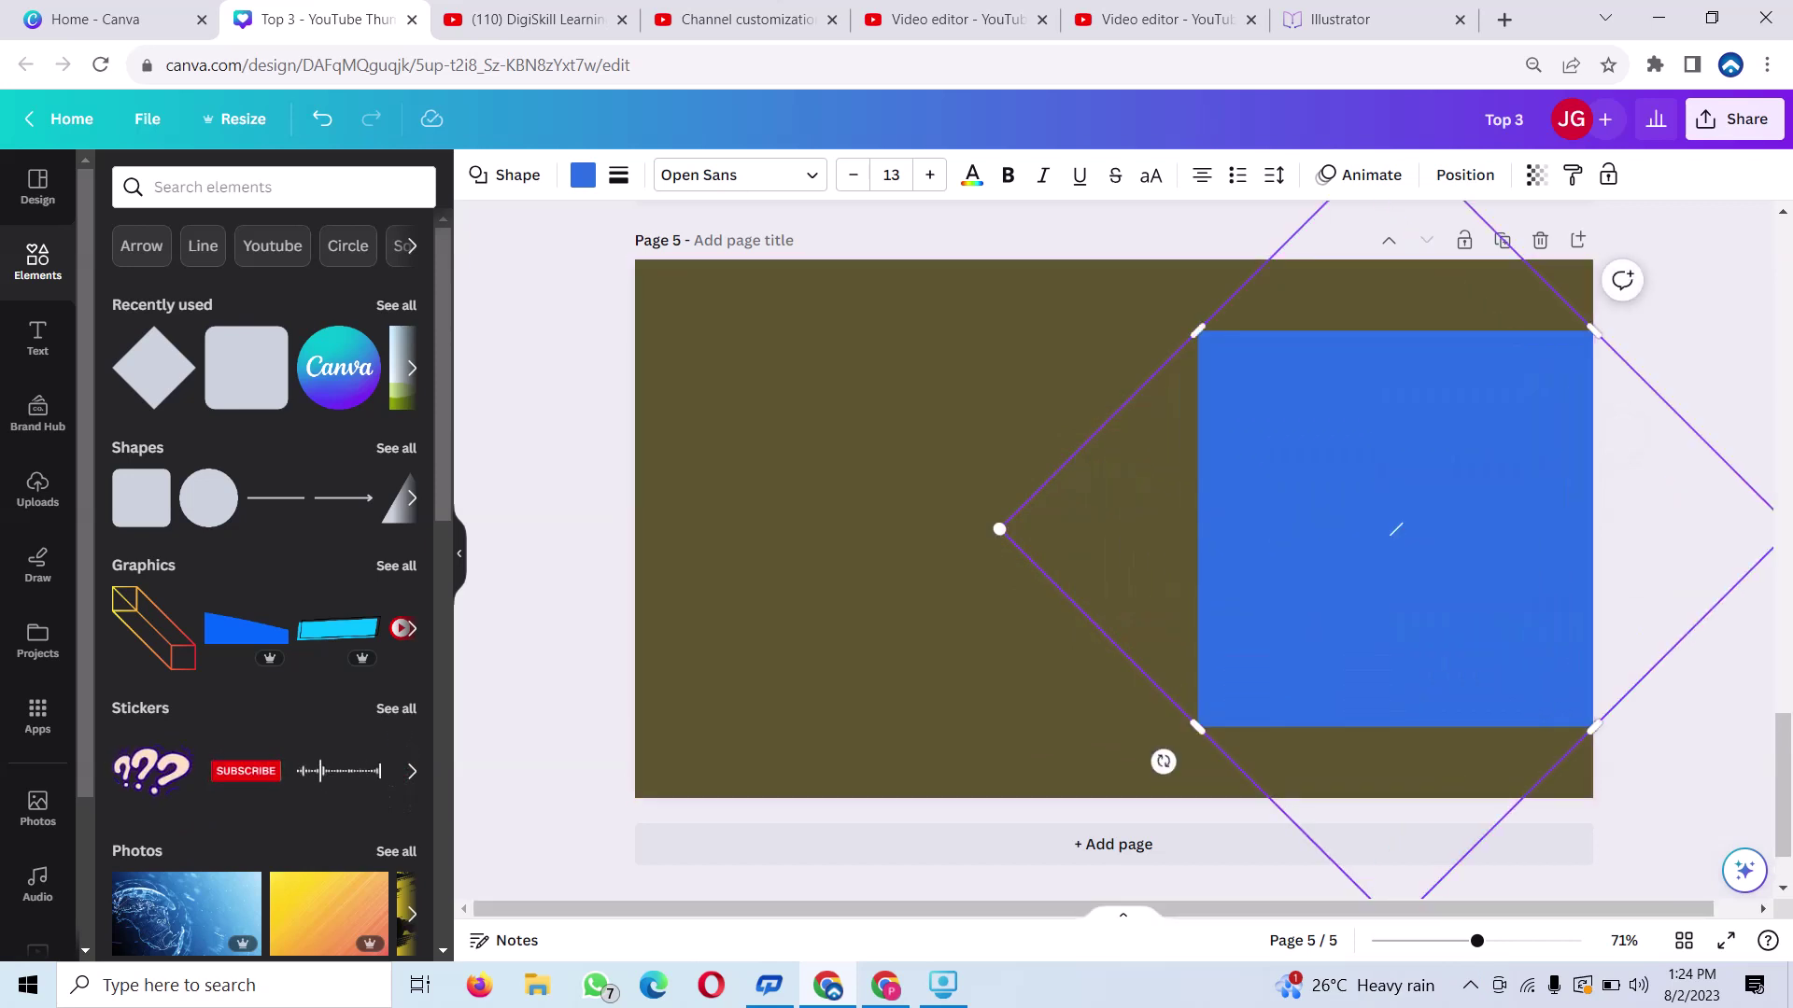
pyautogui.moveTo(999, 530); pyautogui.dragTo(712, 529)
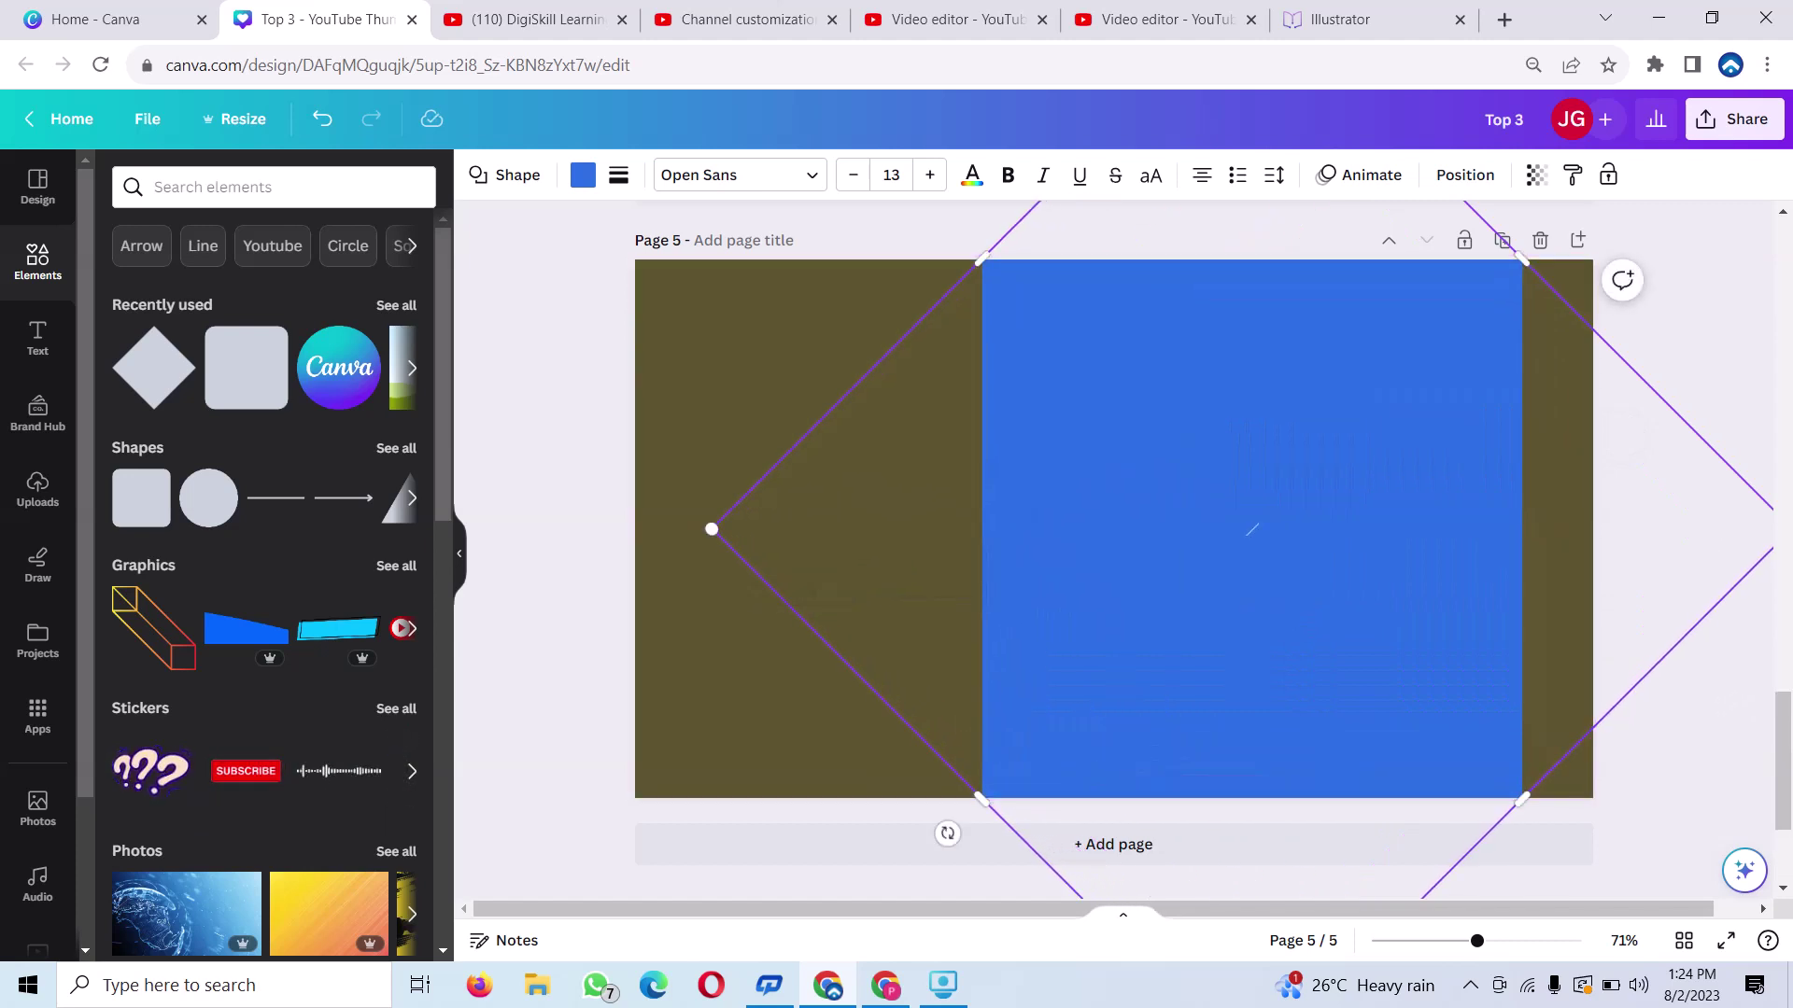
# Position the blue shape so it covers the right part of the page
pyautogui.moveTo(1252, 529)
pyautogui.mouseDown()
pyautogui.moveTo(1341, 538)
pyautogui.moveTo(1371, 513)
pyautogui.mouseUp()
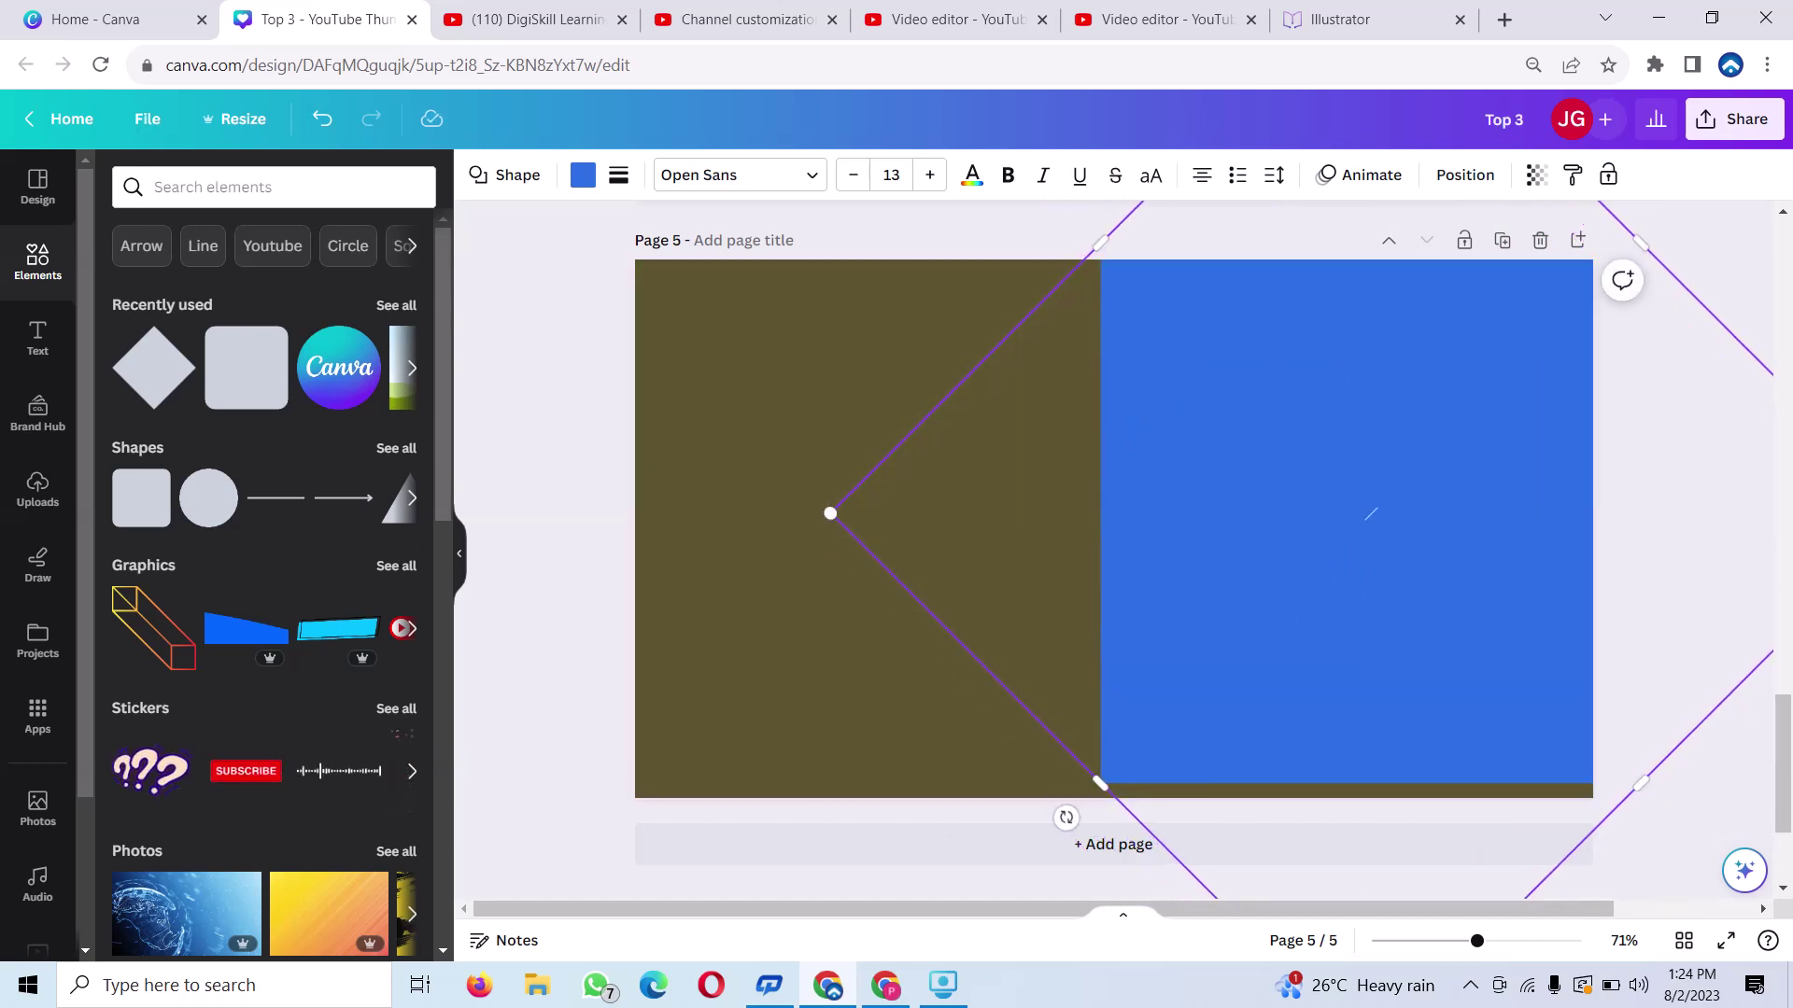
pyautogui.moveTo(830, 512); pyautogui.dragTo(742, 512)
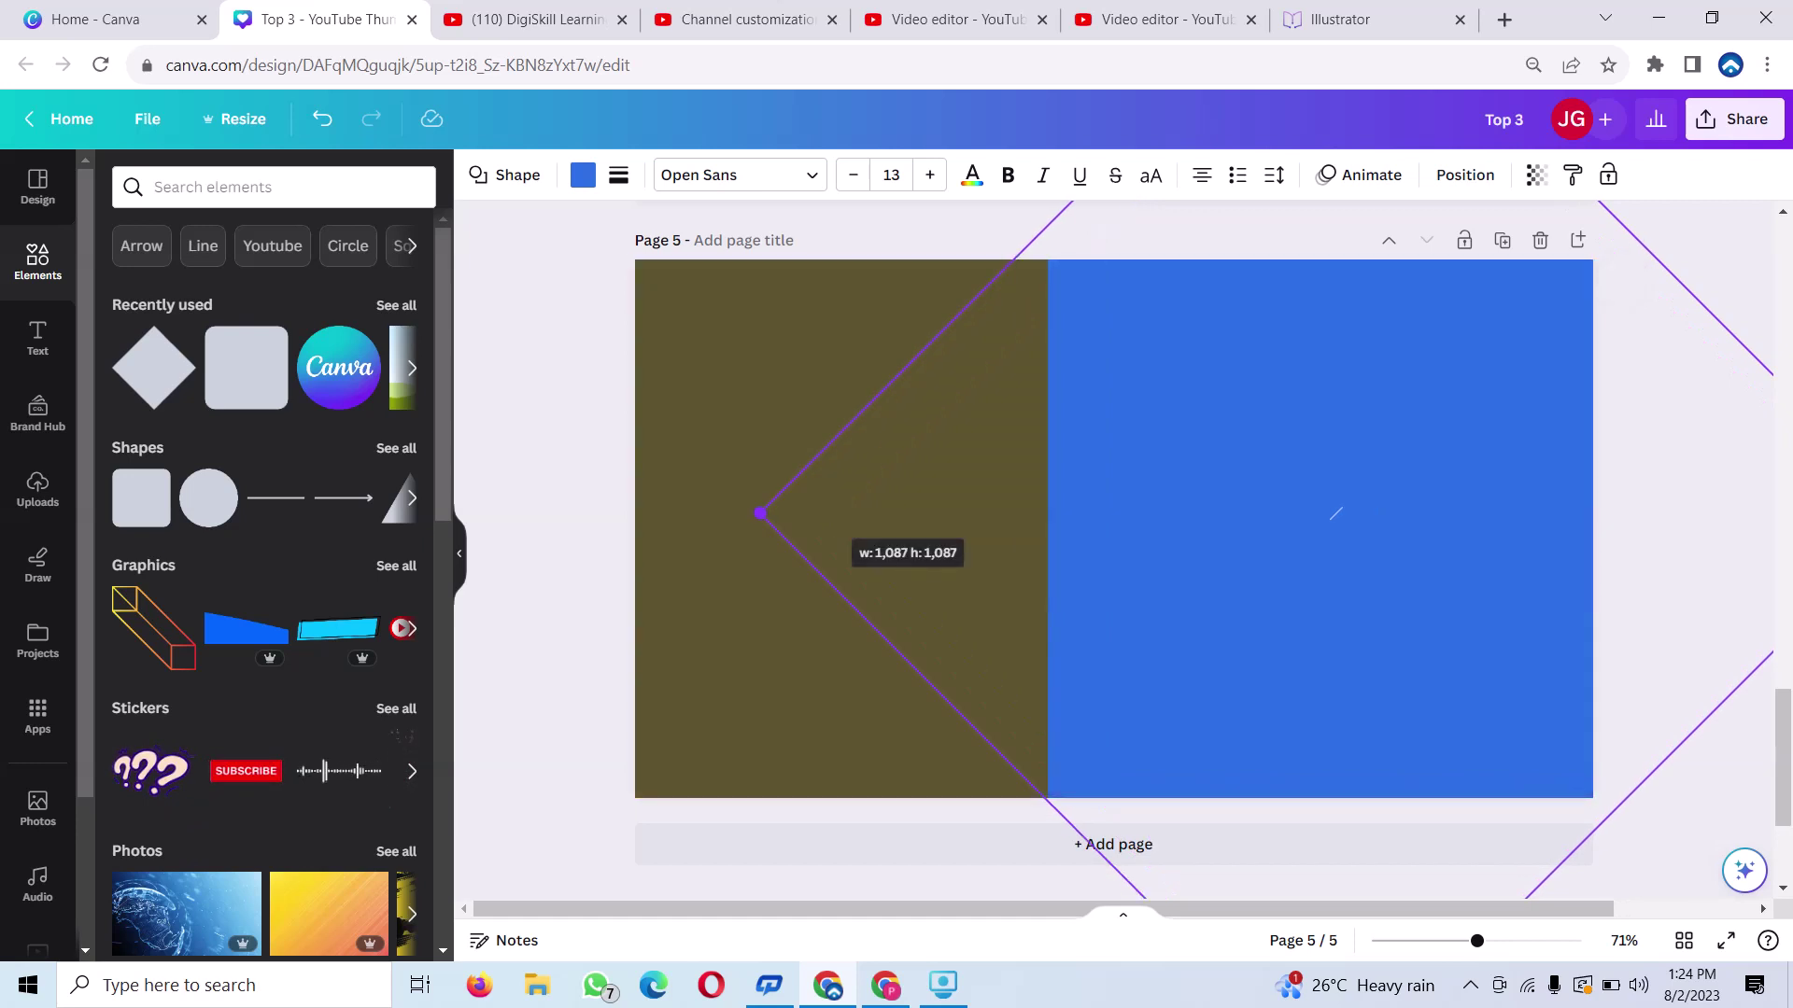
pyautogui.moveTo(1327, 513); pyautogui.dragTo(1387, 537)
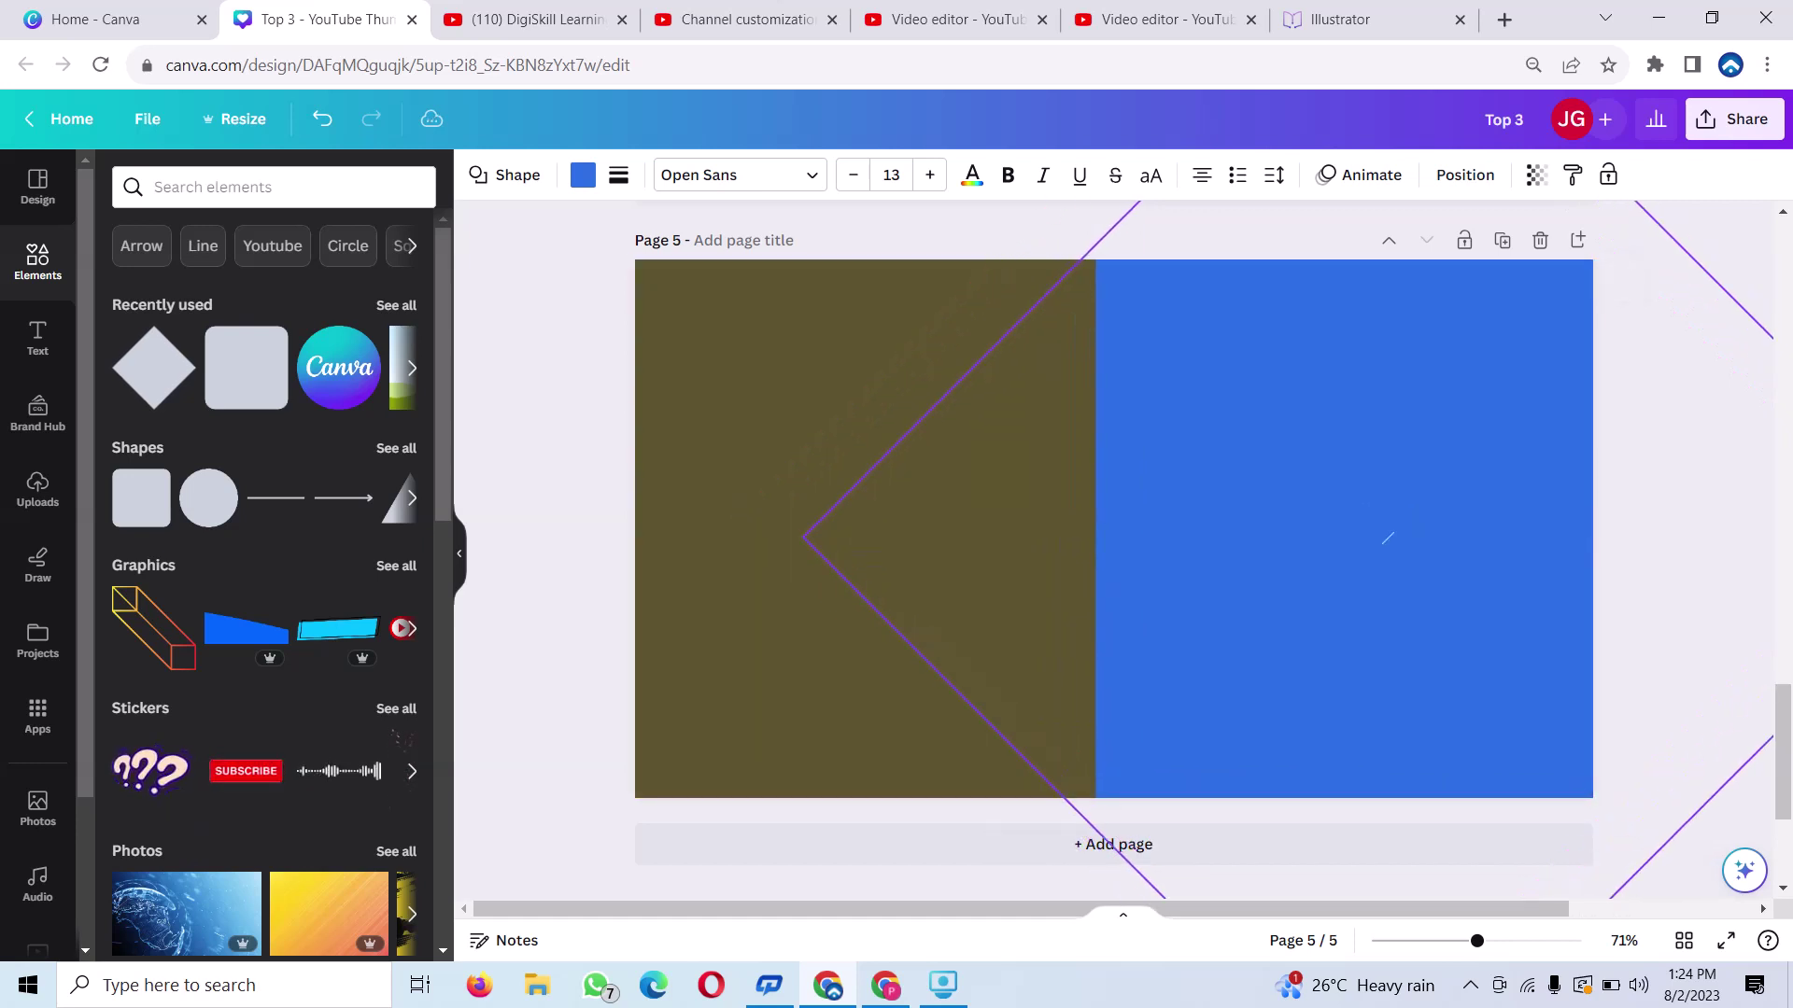
pyautogui.moveTo(1387, 538); pyautogui.dragTo(1392, 539)
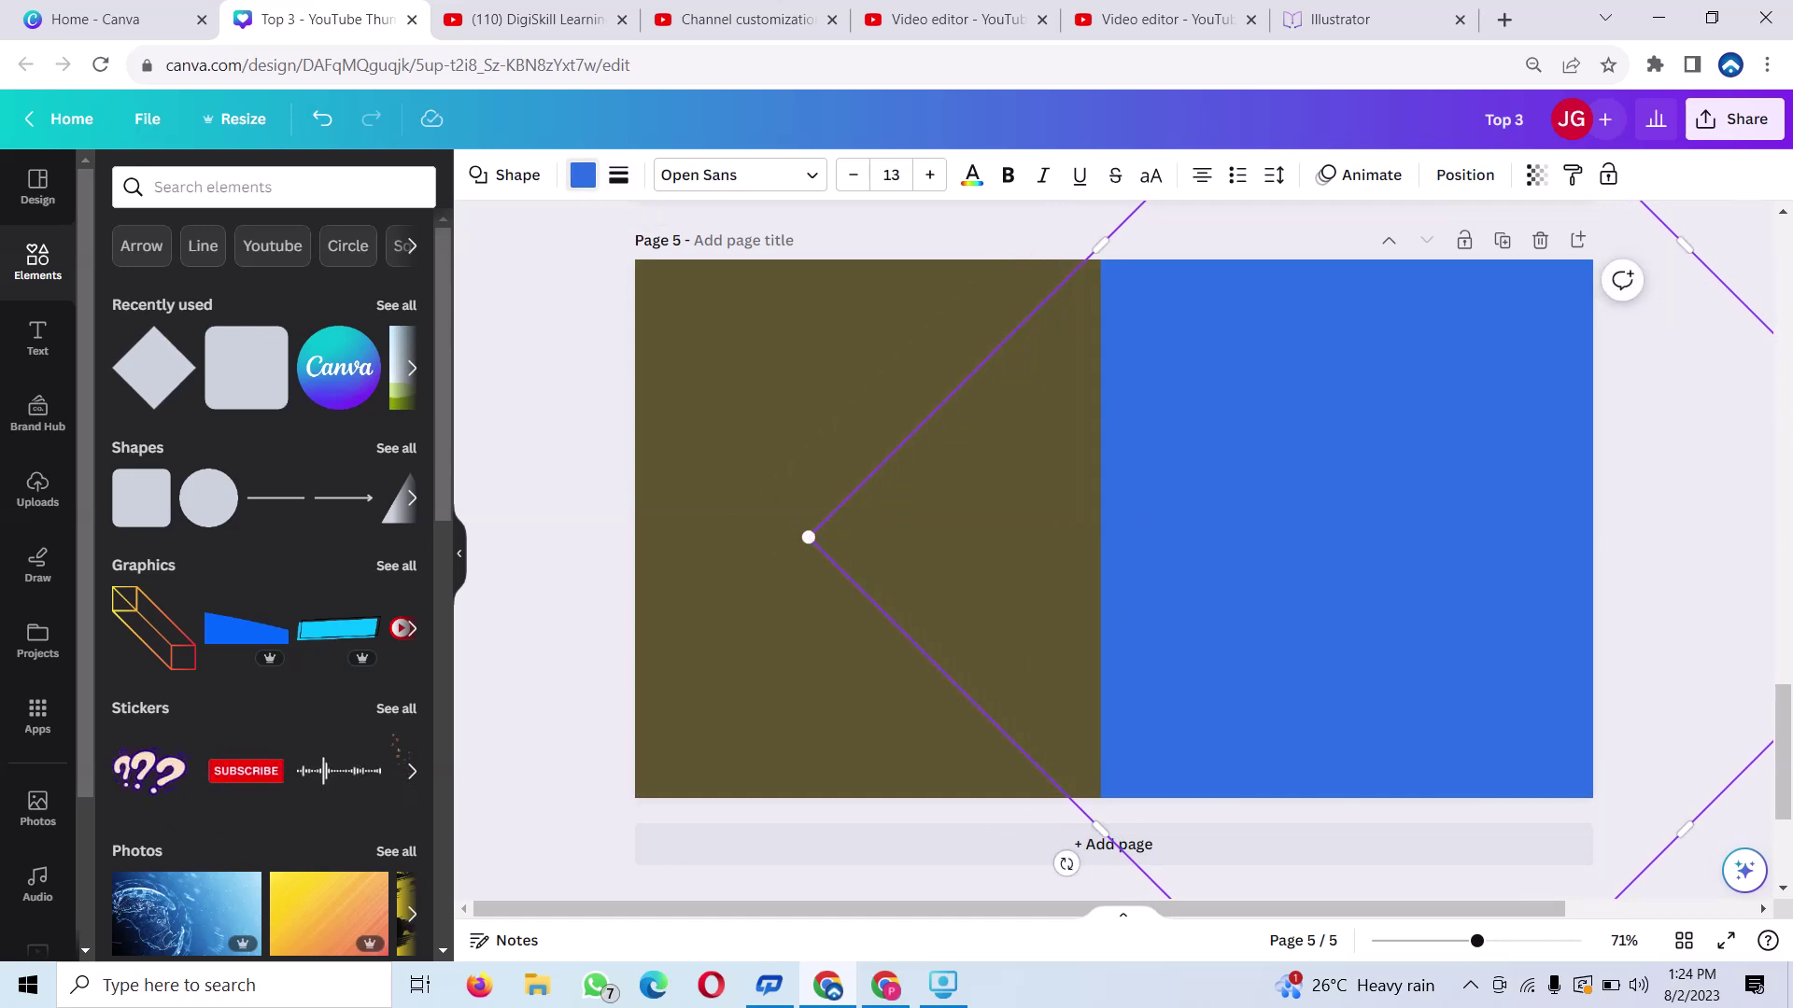
# Recolour the right-hand block from blue to a new turquoise colour, #2BE4D3
pyautogui.click(582, 174)
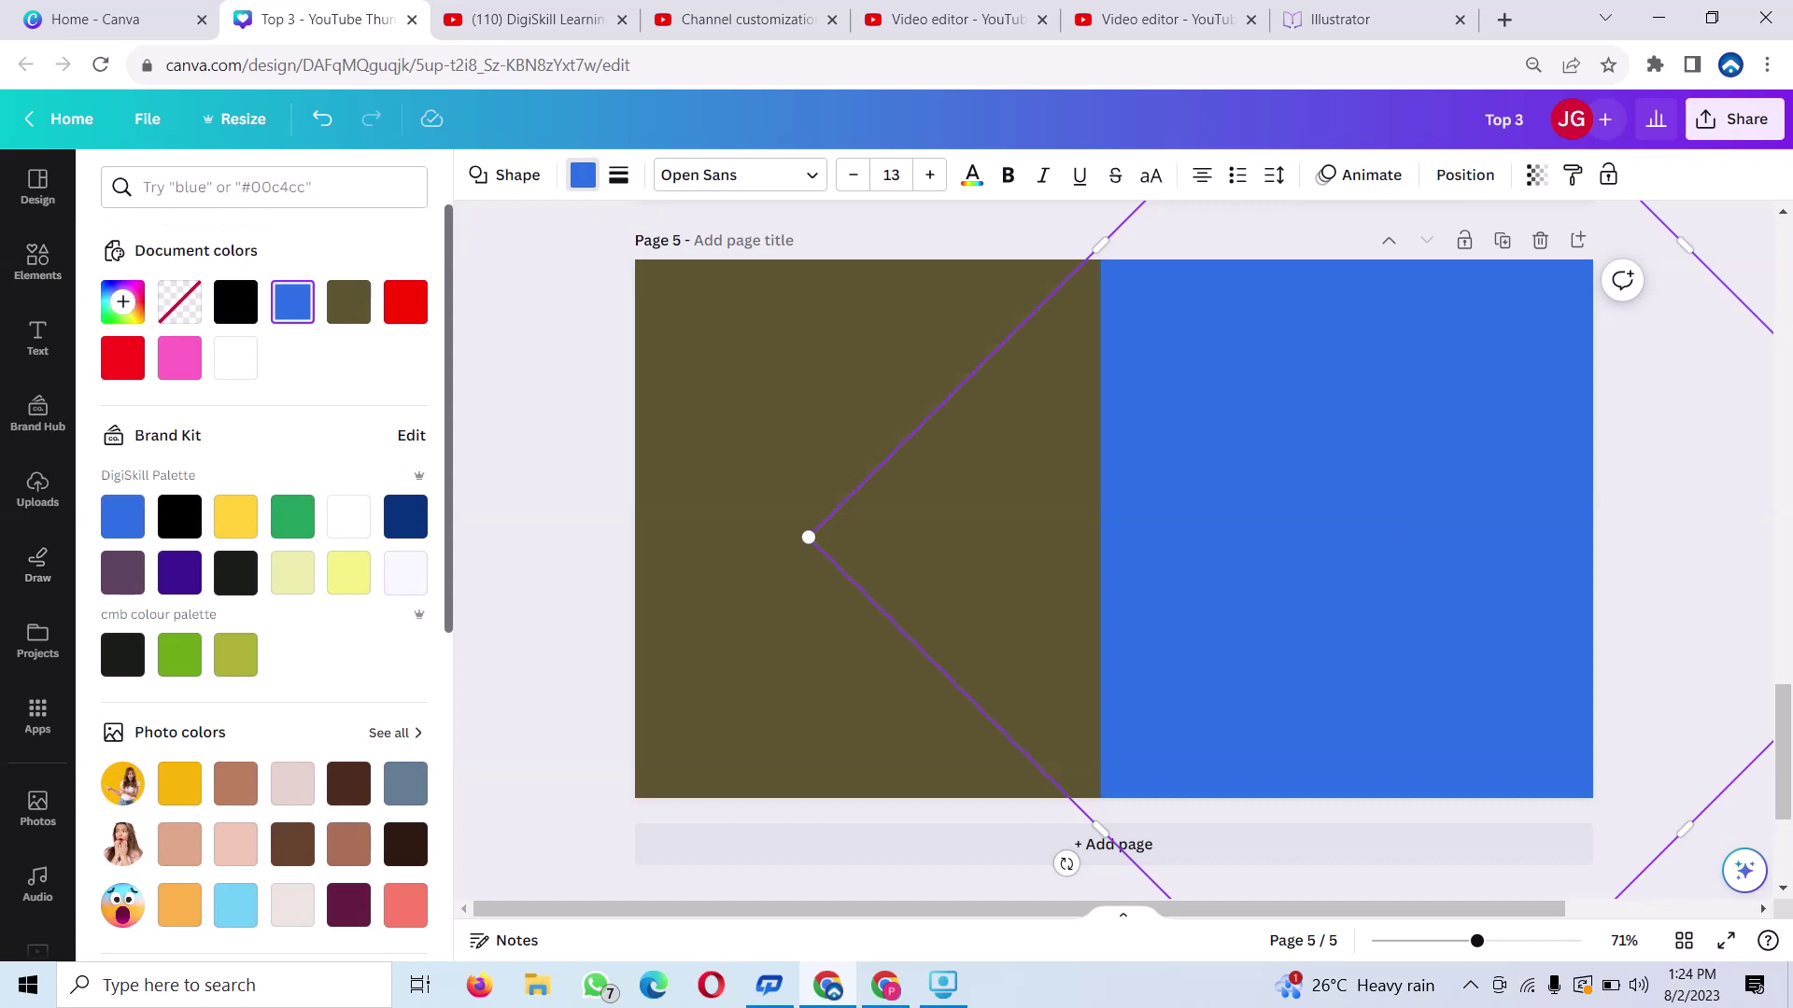
pyautogui.click(122, 302)
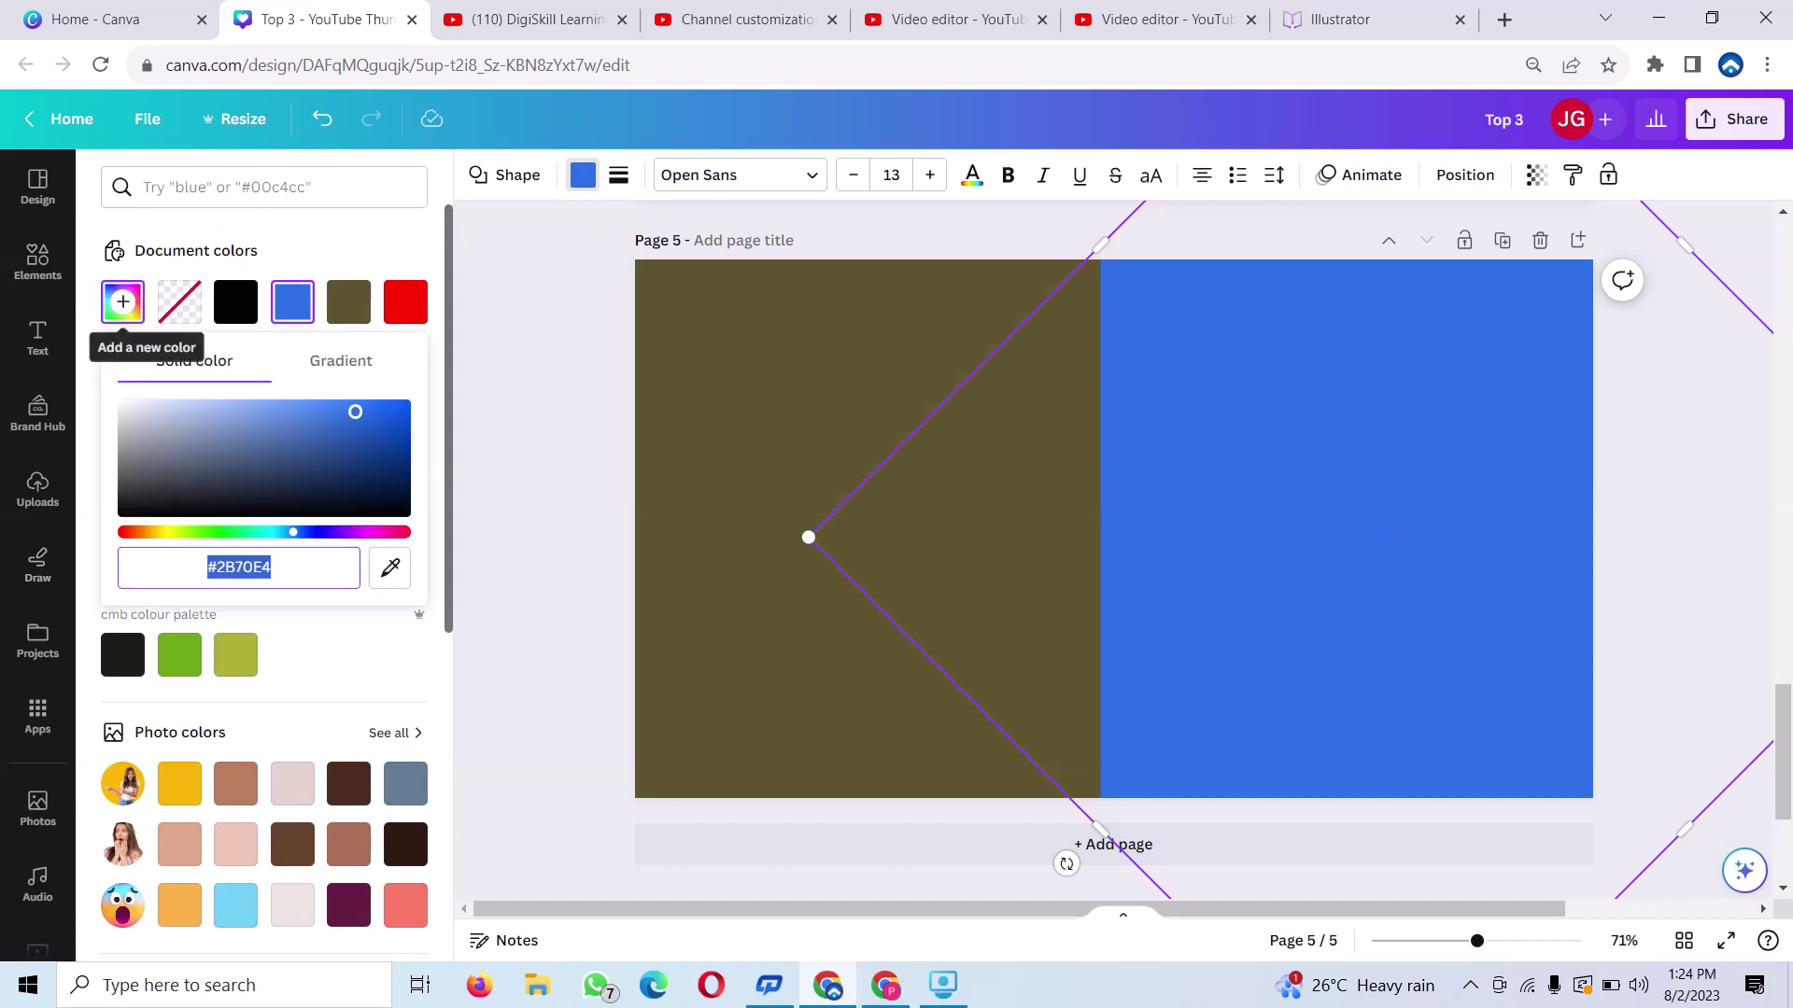
pyautogui.moveTo(292, 531); pyautogui.dragTo(258, 531)
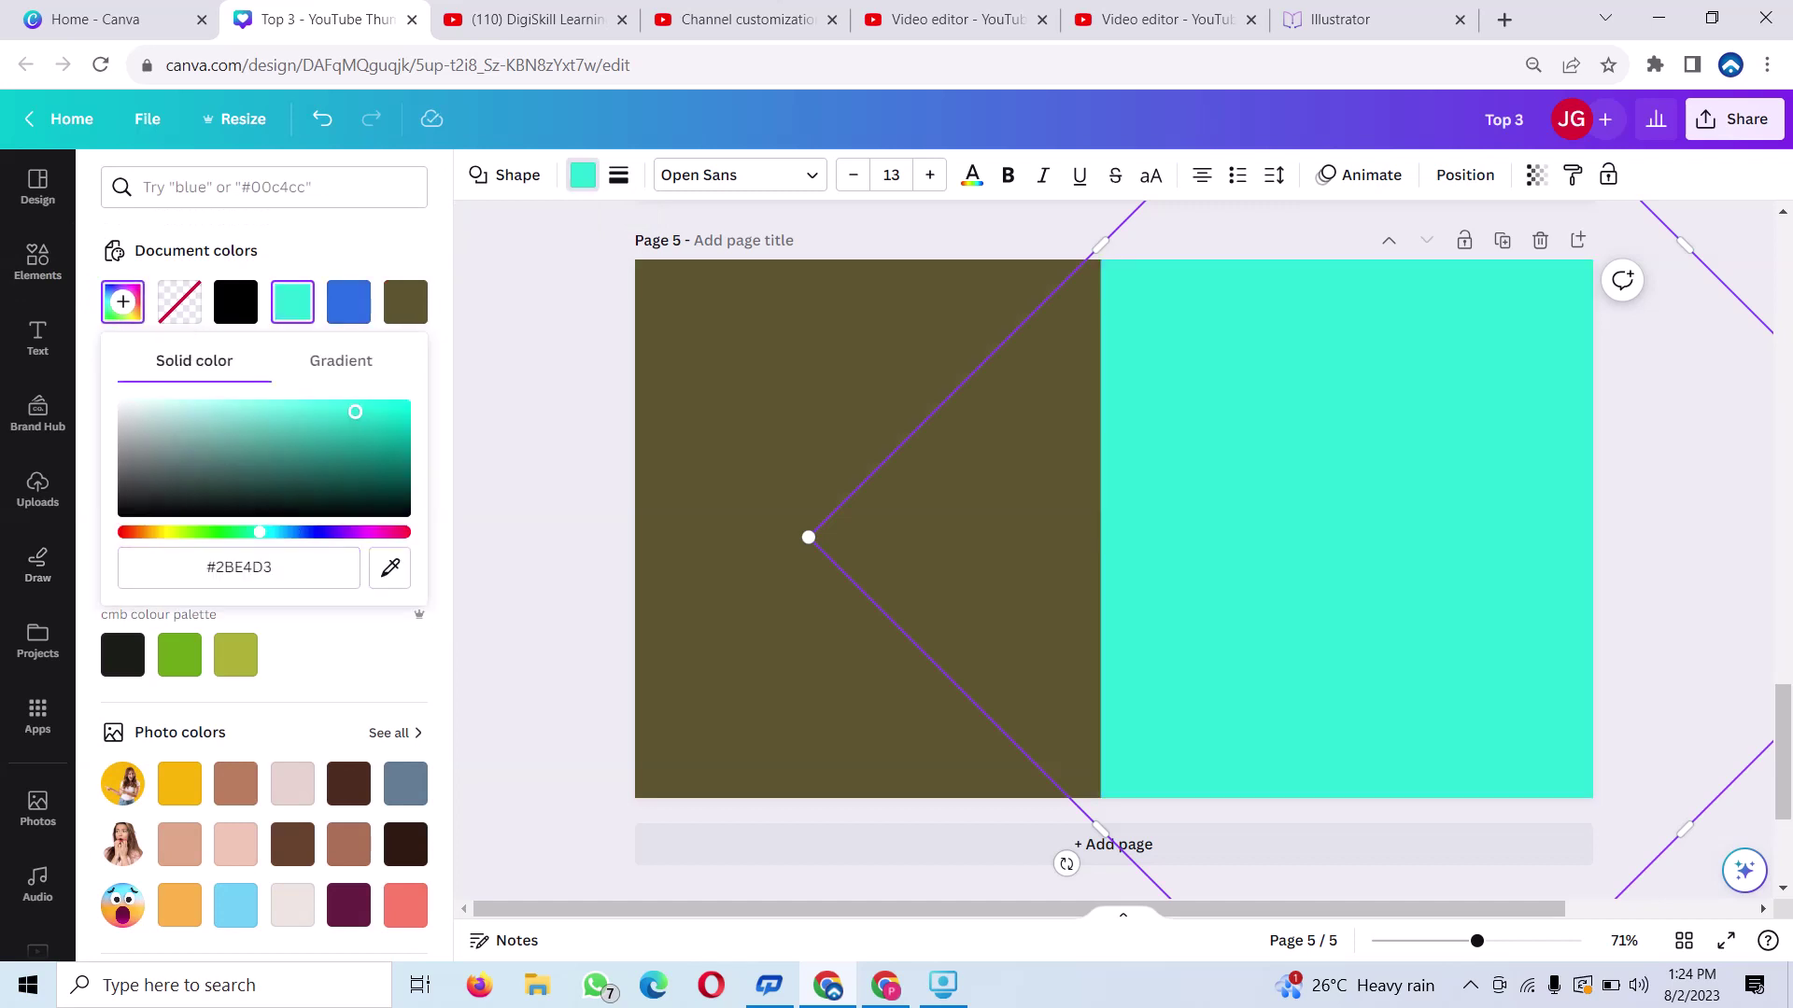
pyautogui.press('Escape')
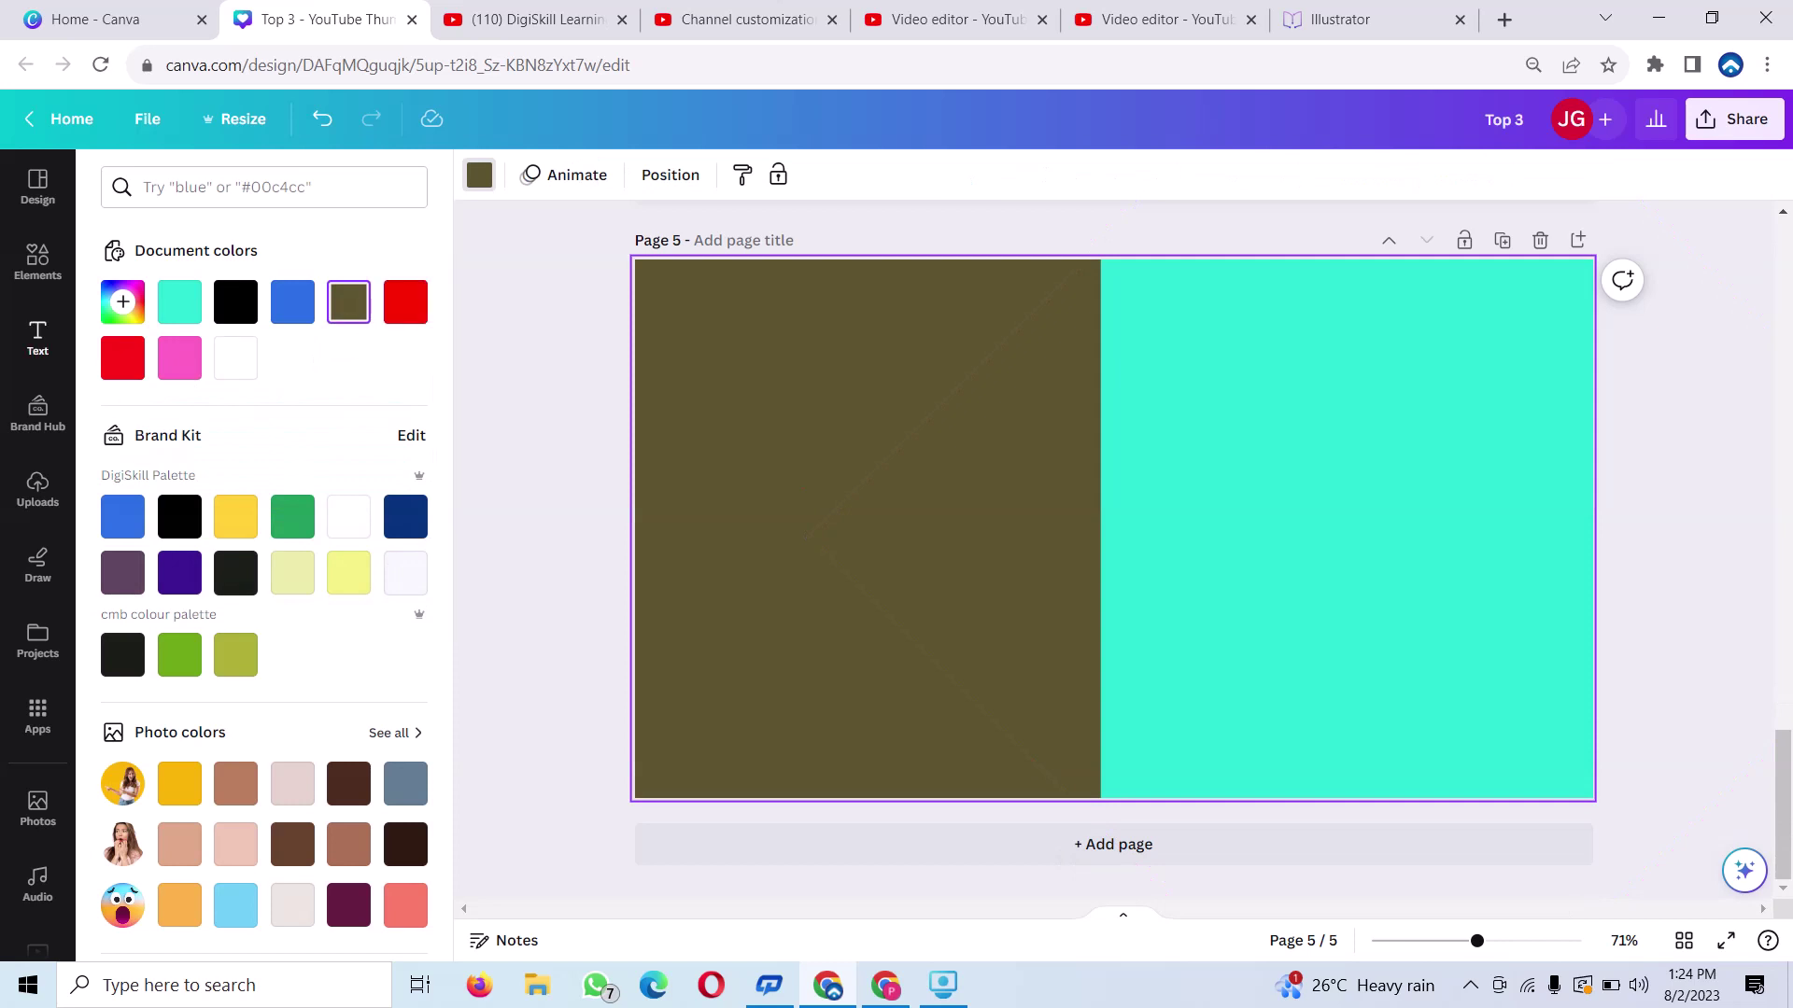
# Add a heading text box and replace its placeholder with the letter C
pyautogui.click(38, 338)
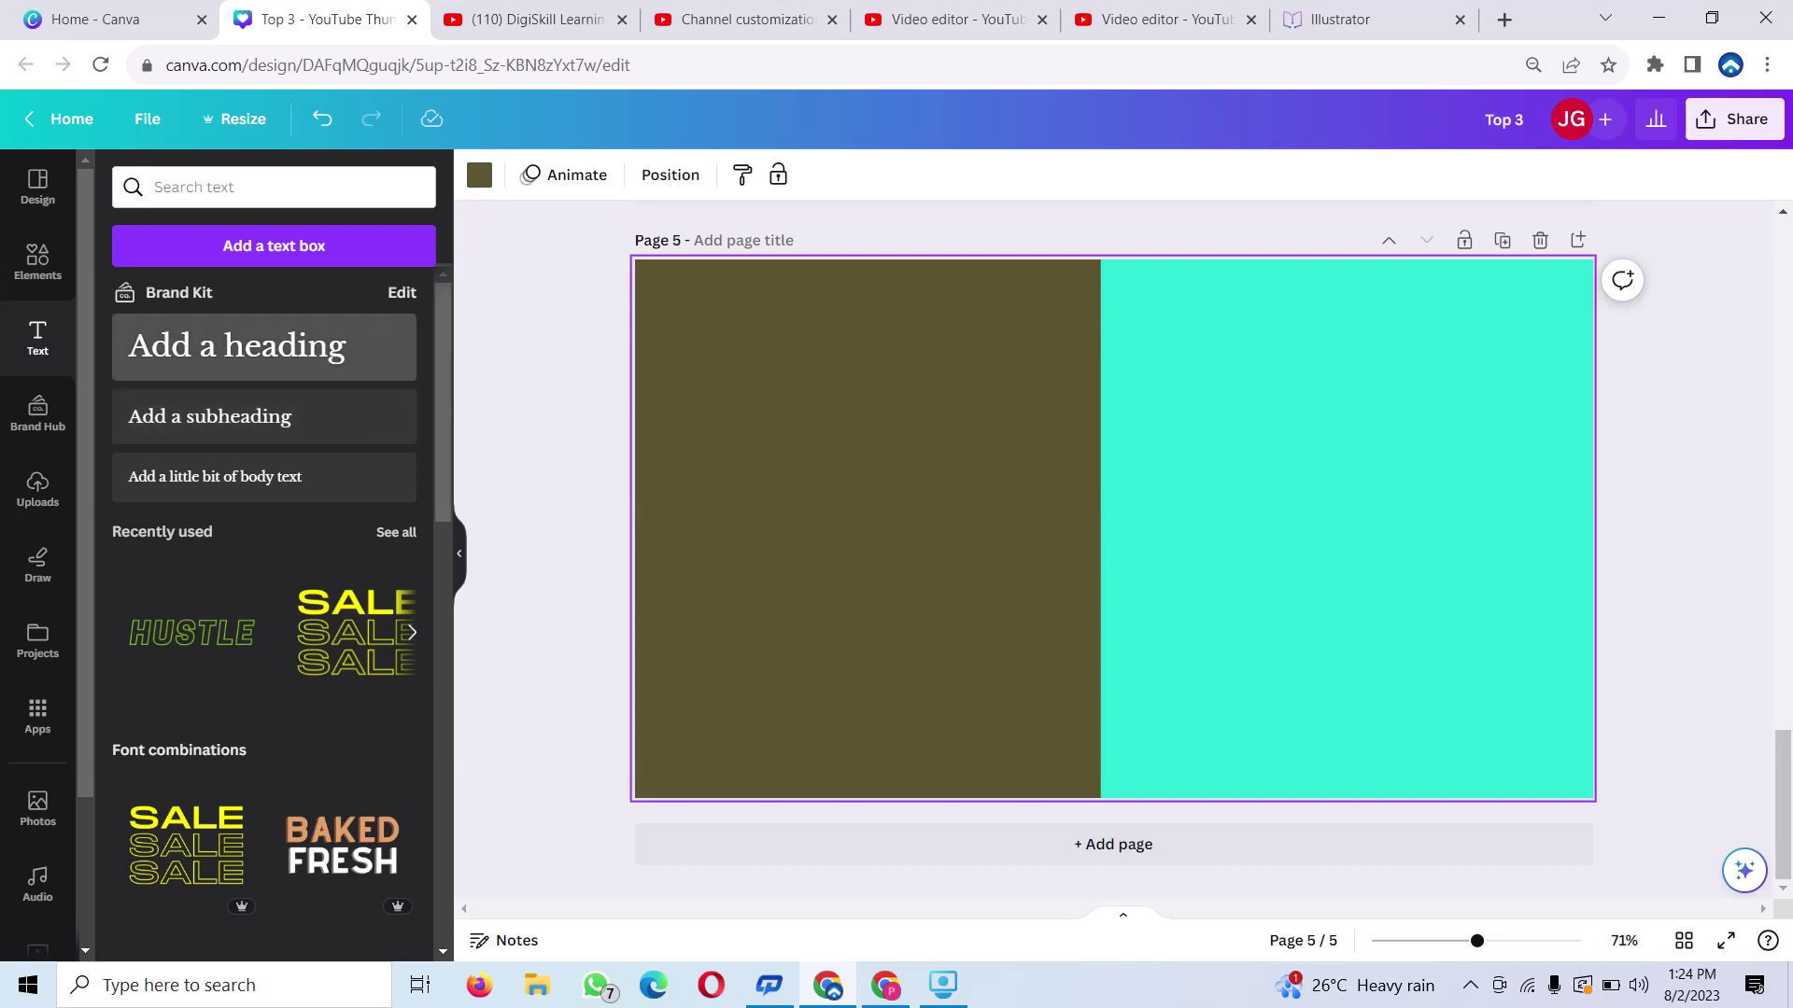
pyautogui.click(264, 346)
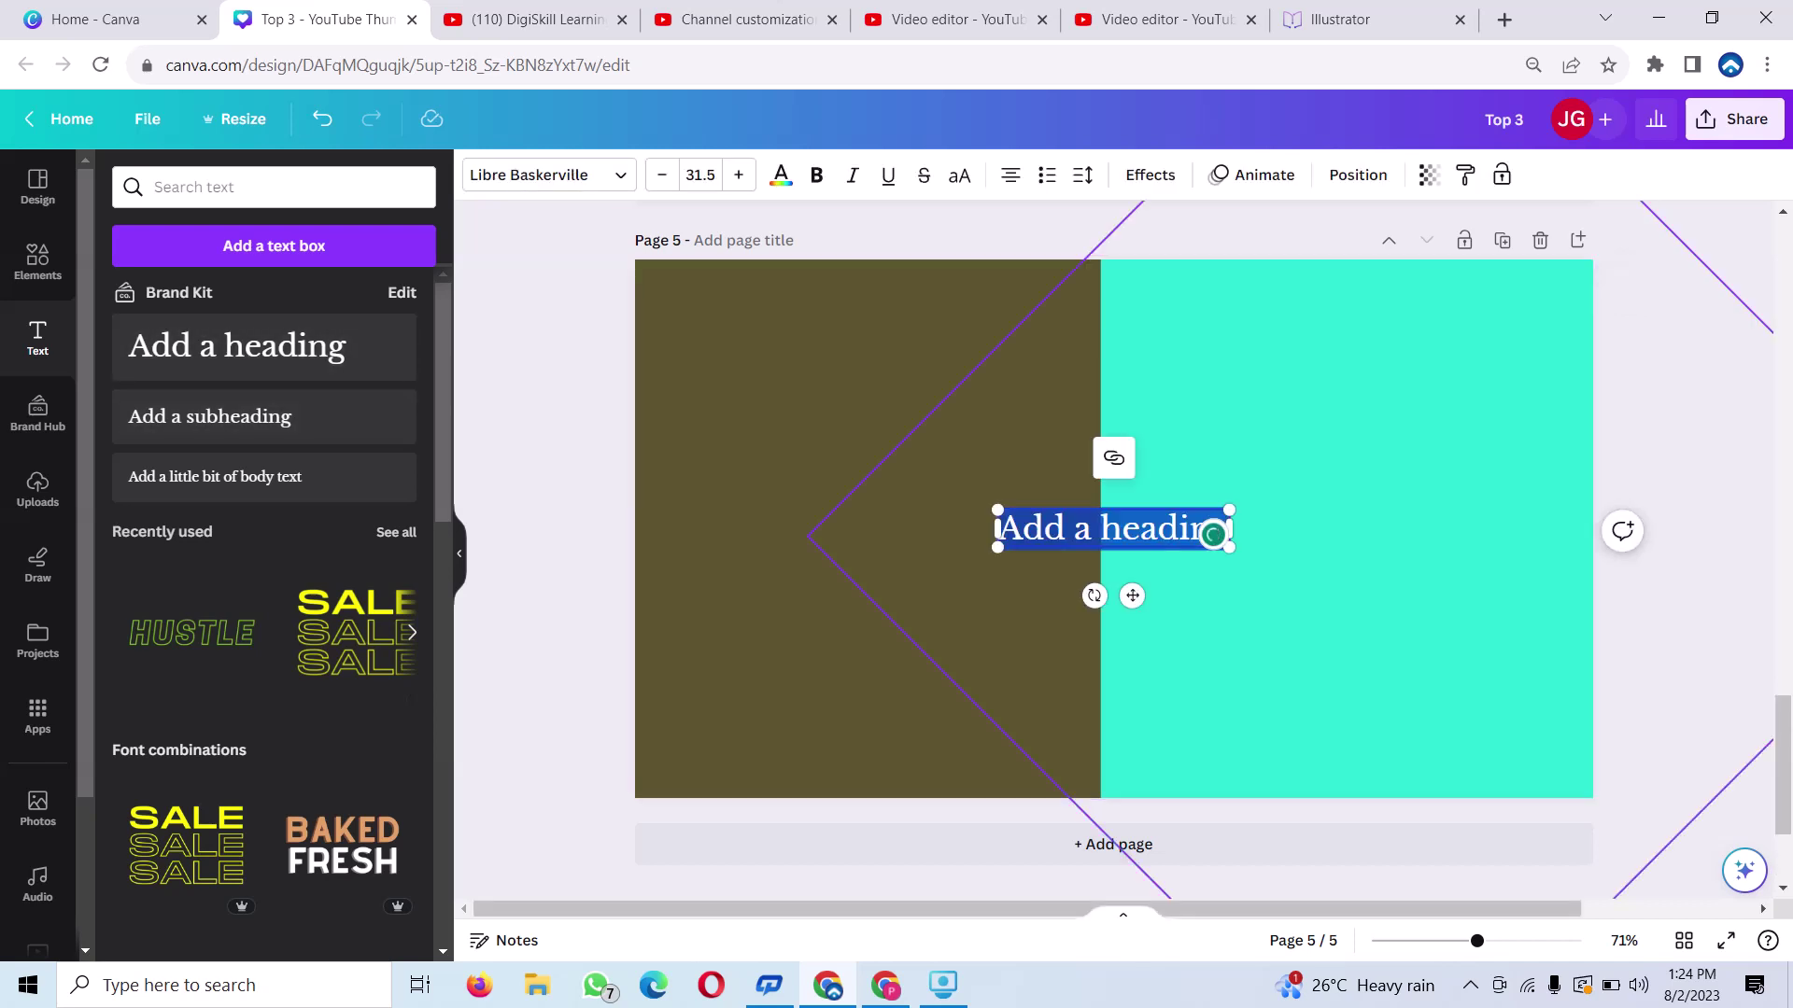
pyautogui.press('BackSpace')
pyautogui.write('T')
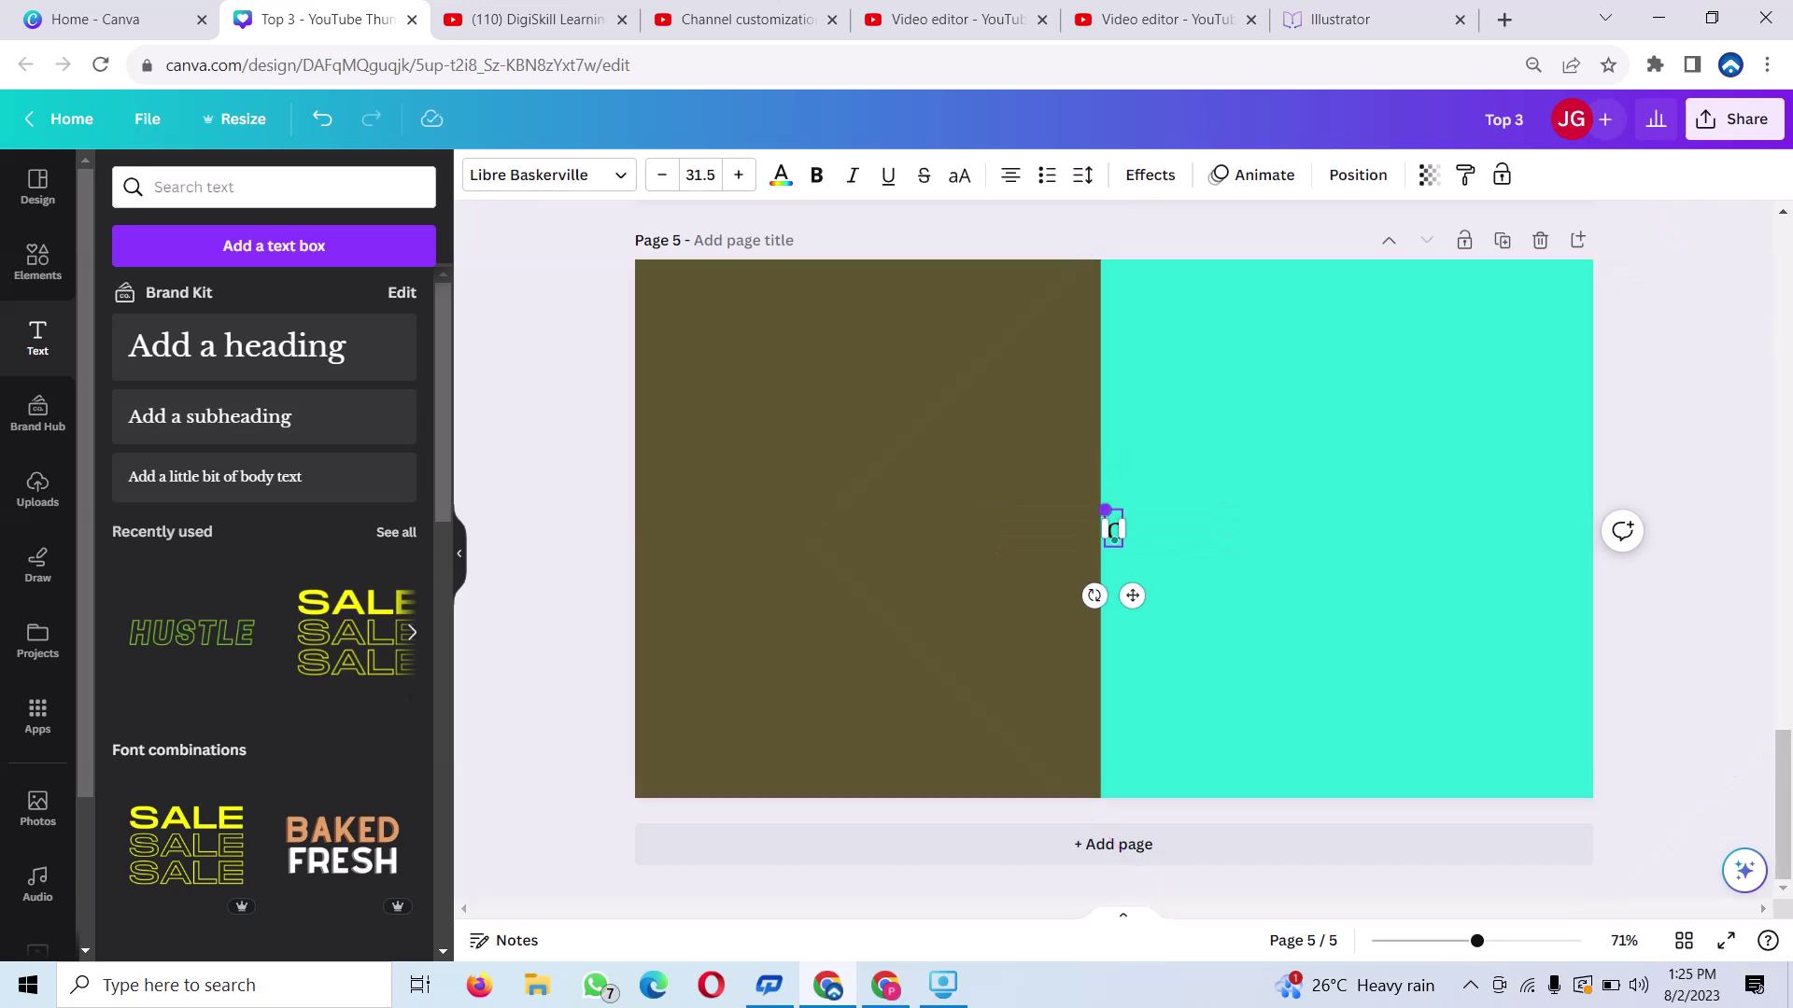
# Scale the C up to size 405 and move it onto the olive left half
pyautogui.moveTo(1104, 510); pyautogui.dragTo(900, 383)
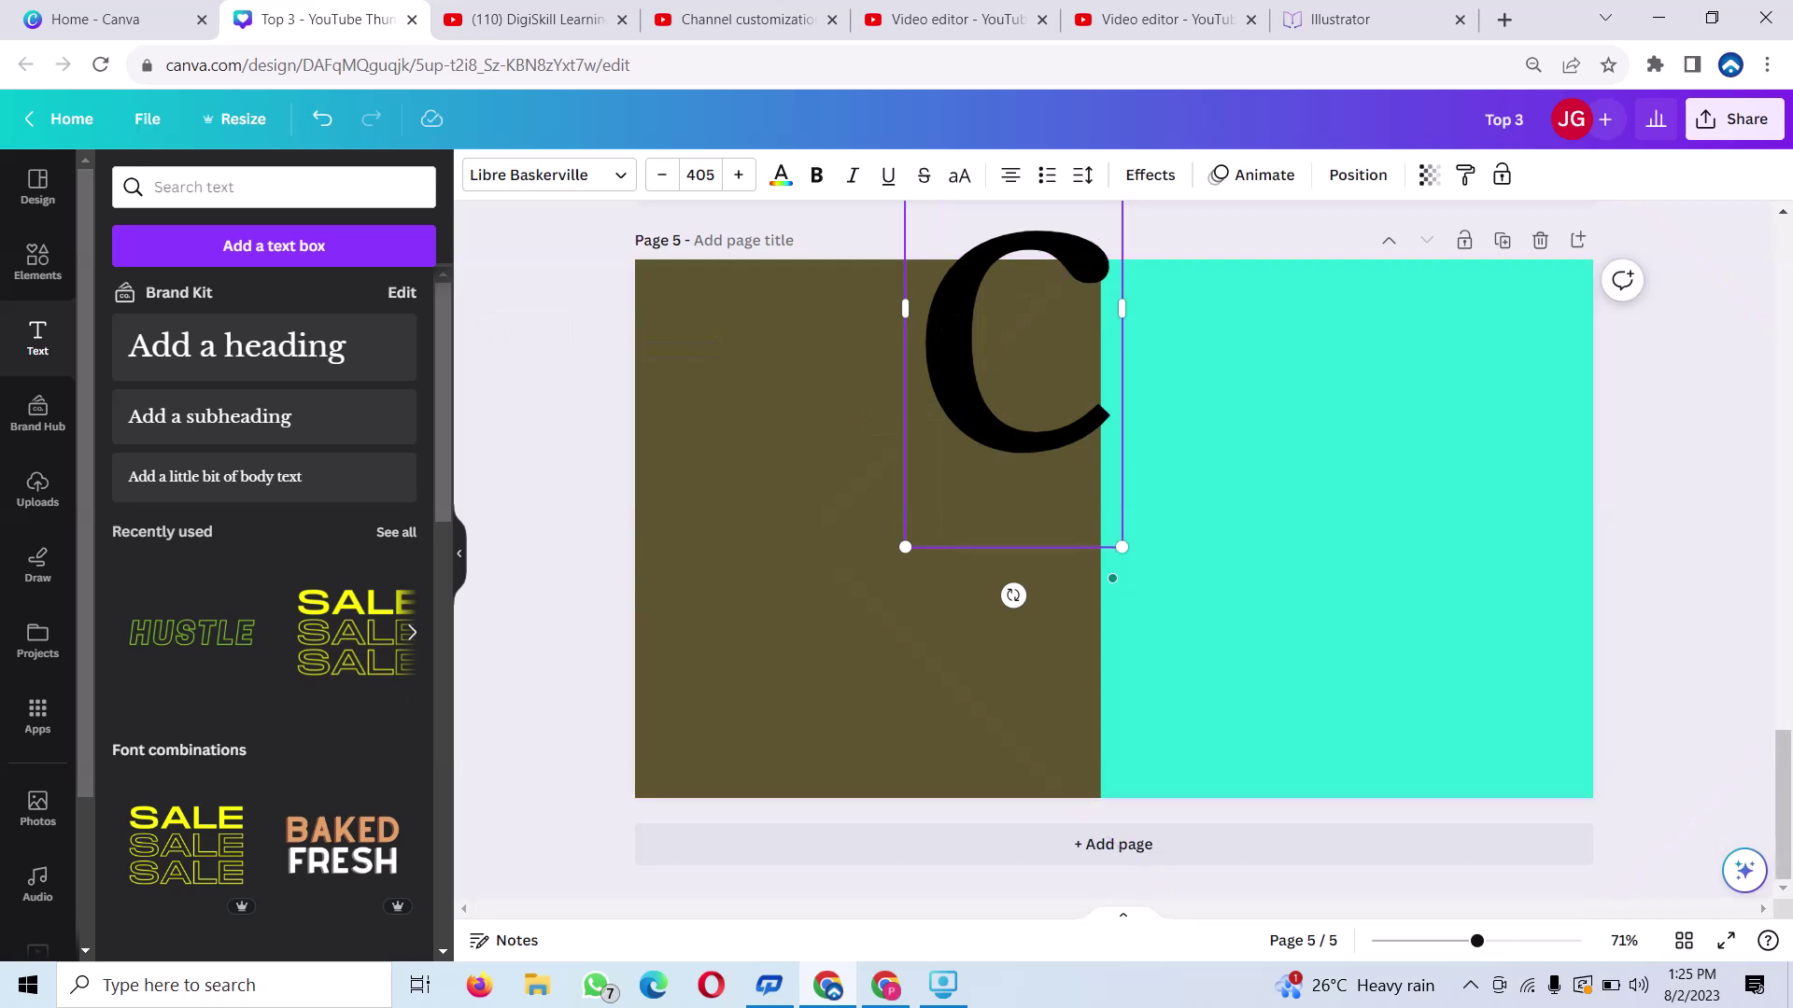
pyautogui.press('Return')
pyautogui.press('Escape')
pyautogui.moveTo(1013, 392); pyautogui.dragTo(883, 582)
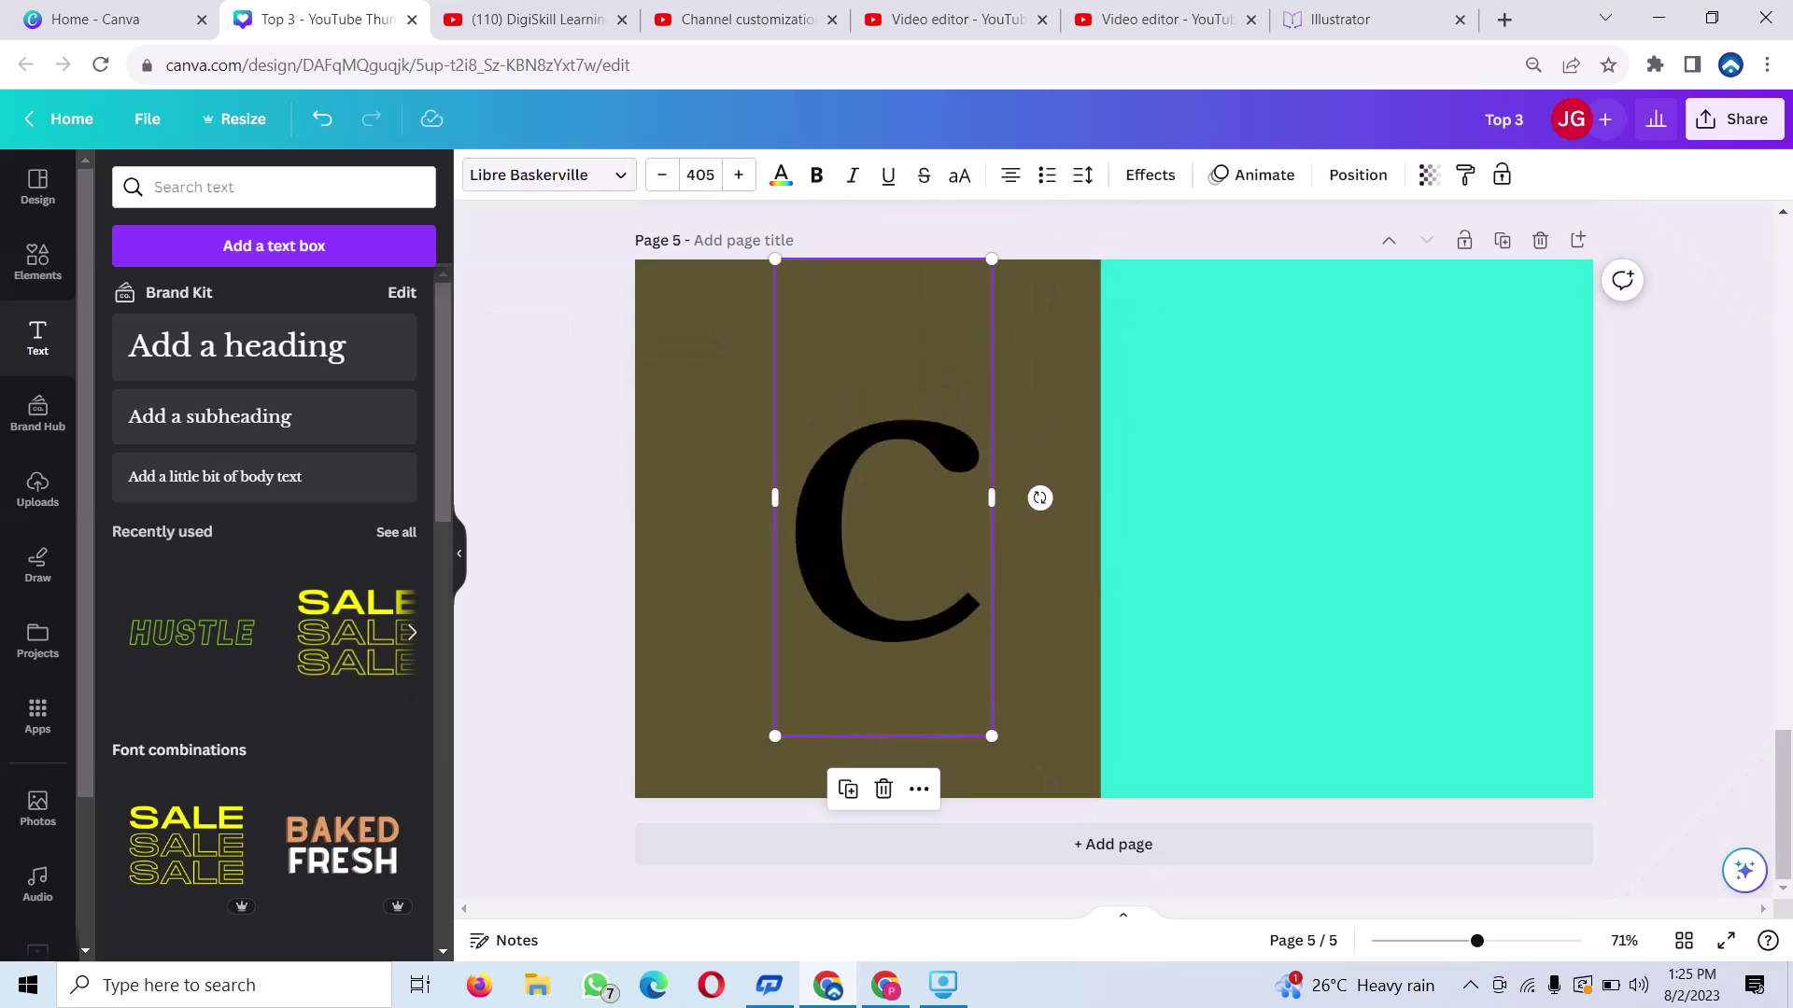
# Change the C's font to League Spartan, nudge it left and down, and widen its box
pyautogui.click(548, 175)
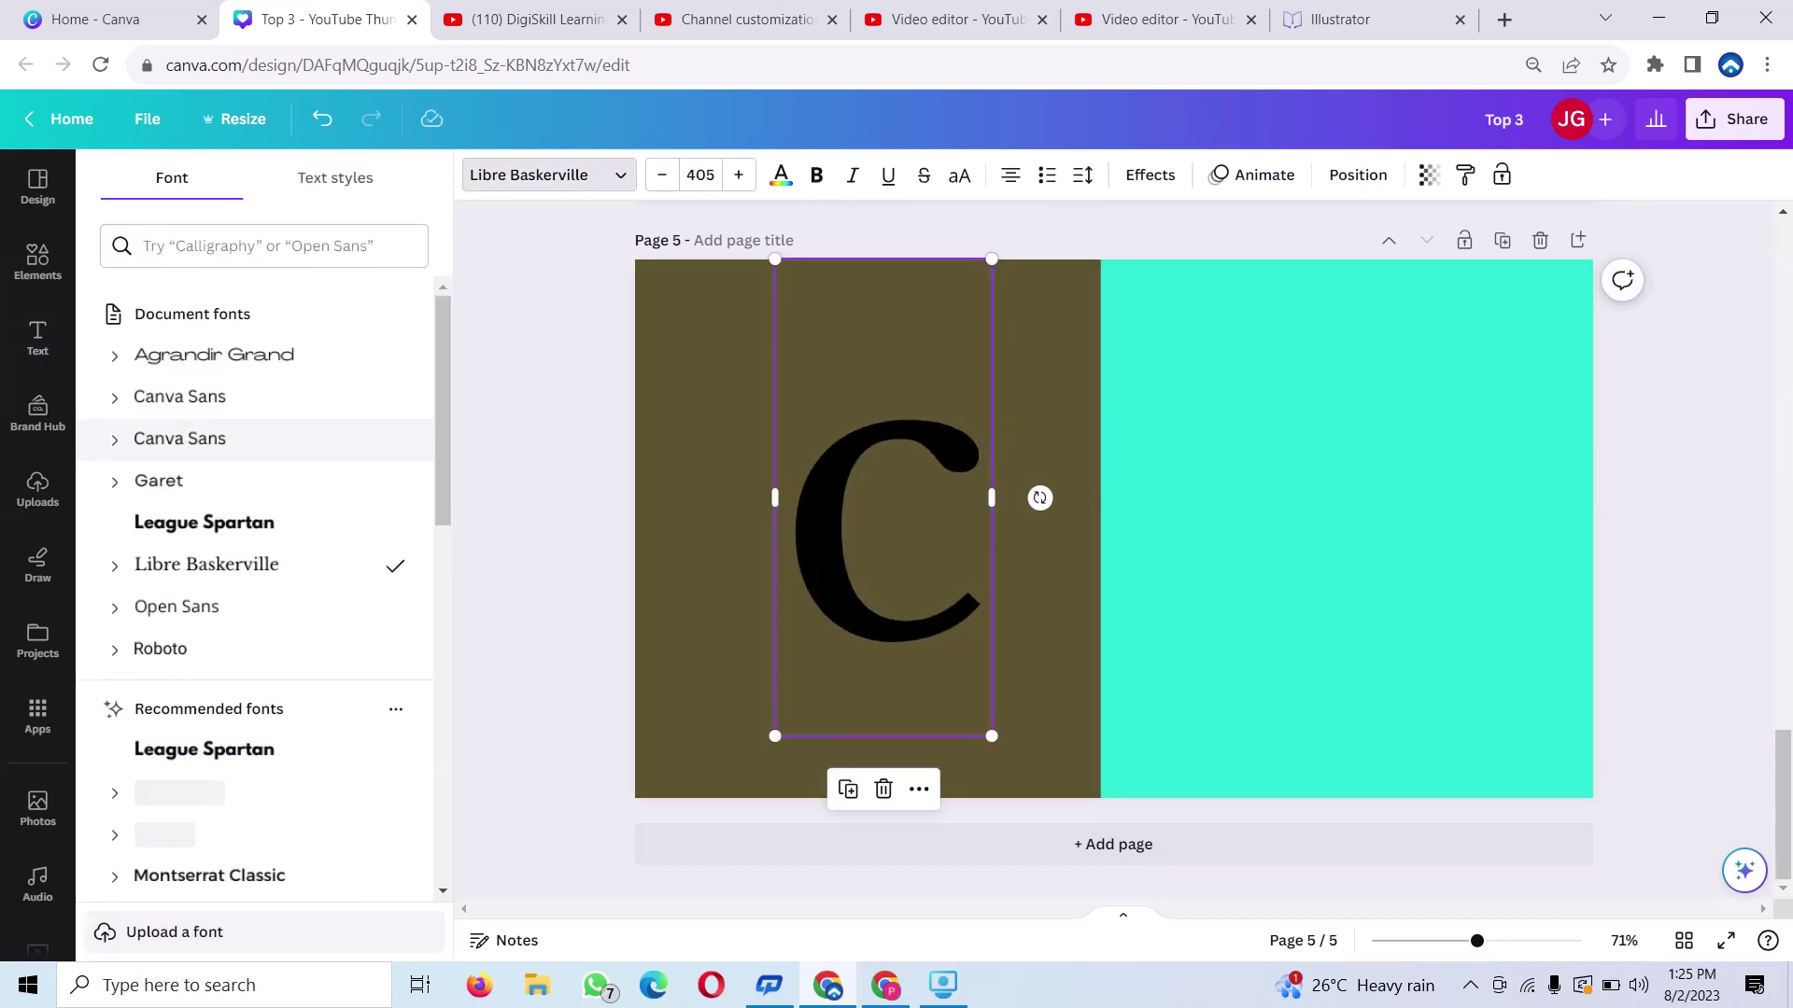
pyautogui.click(204, 523)
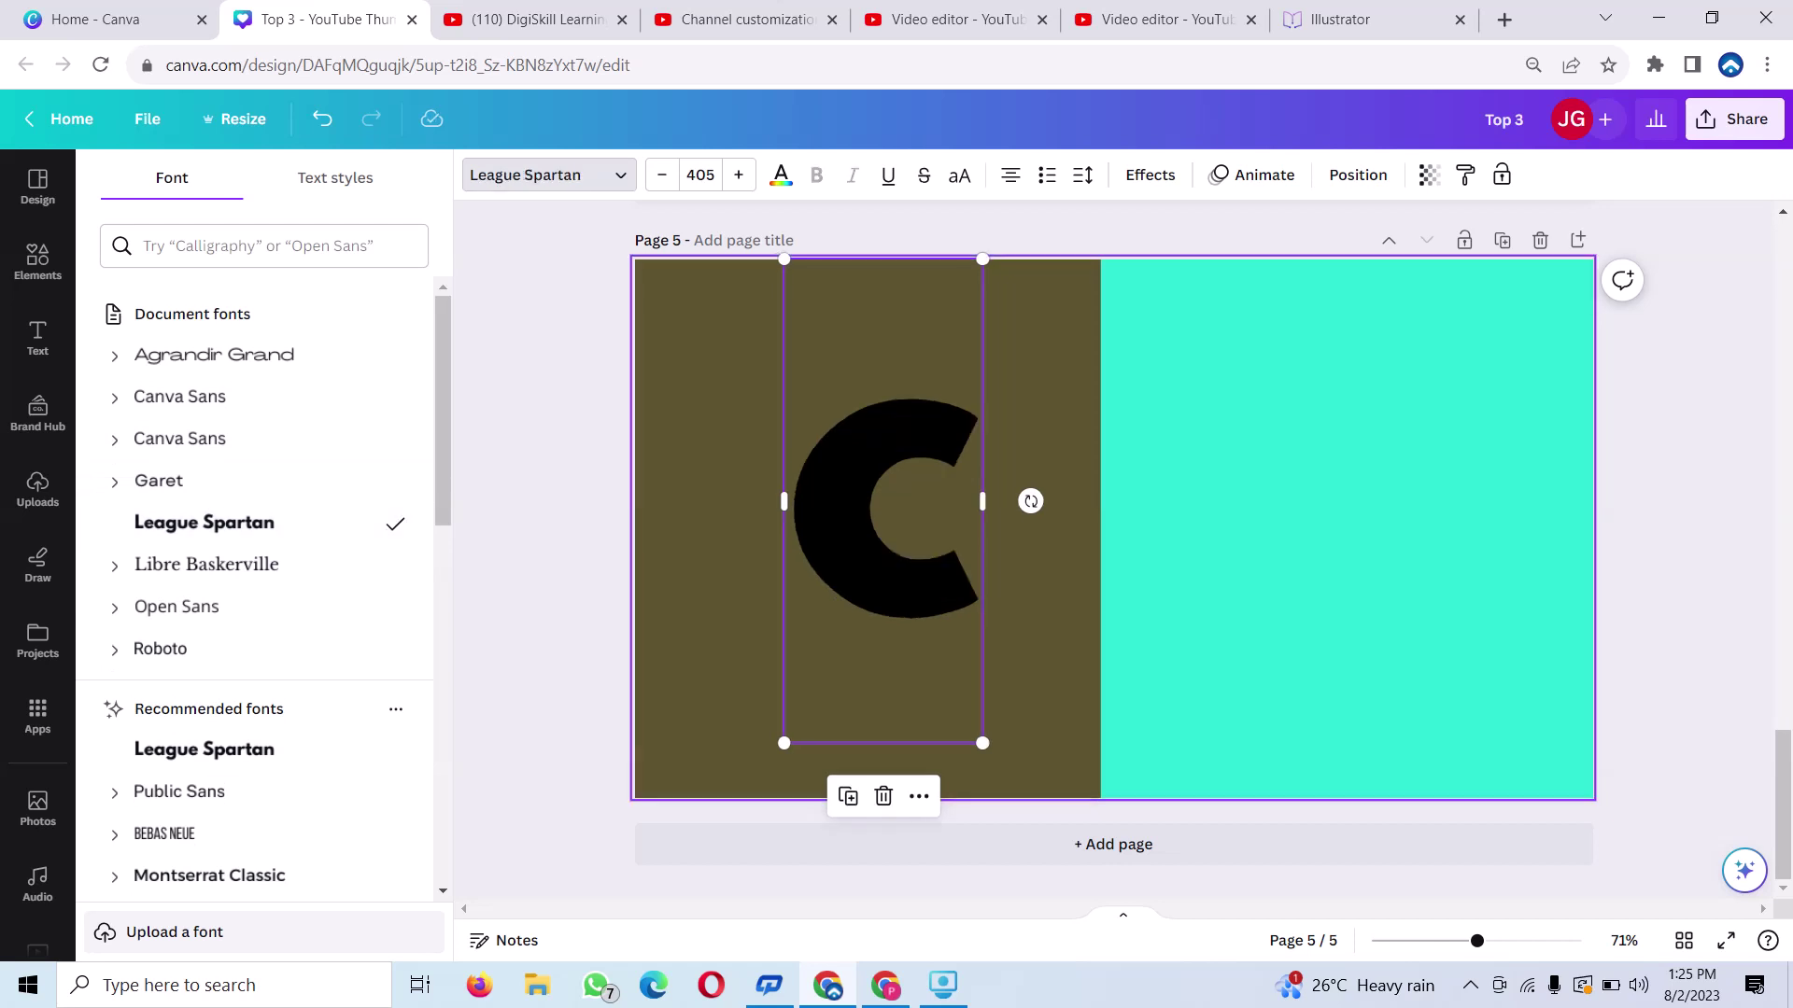
pyautogui.moveTo(882, 509); pyautogui.dragTo(832, 545)
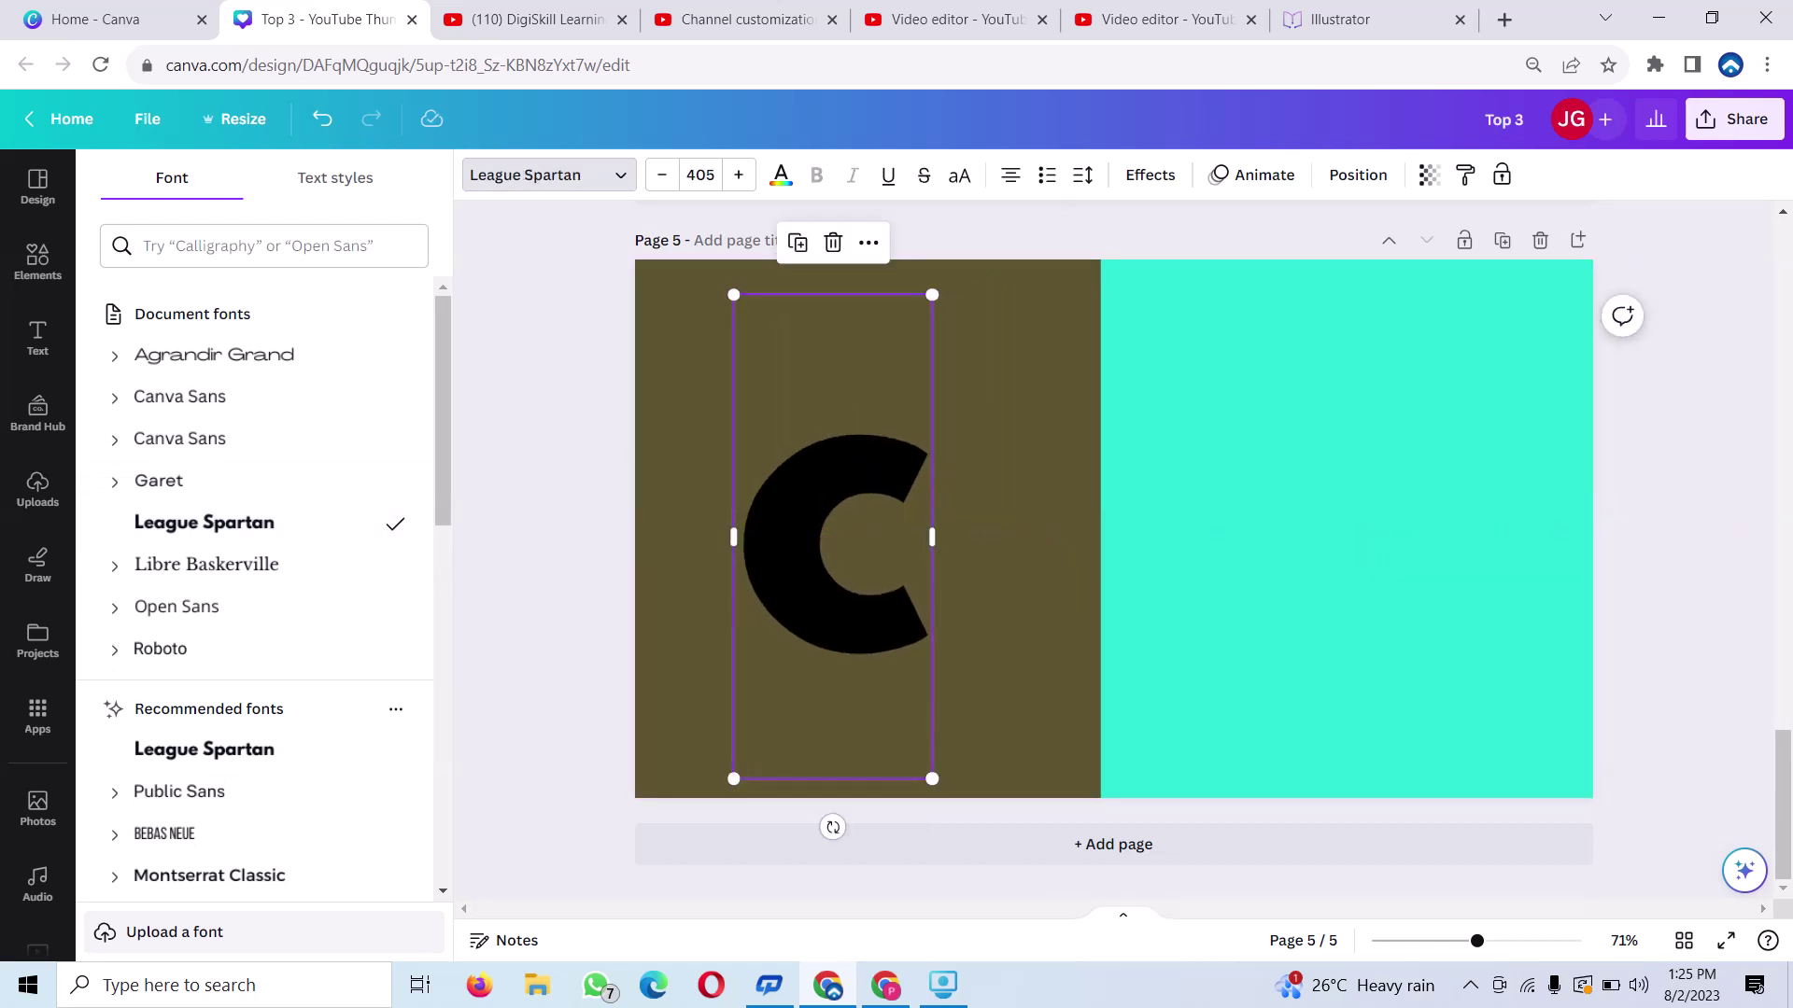
pyautogui.moveTo(932, 536); pyautogui.dragTo(982, 537)
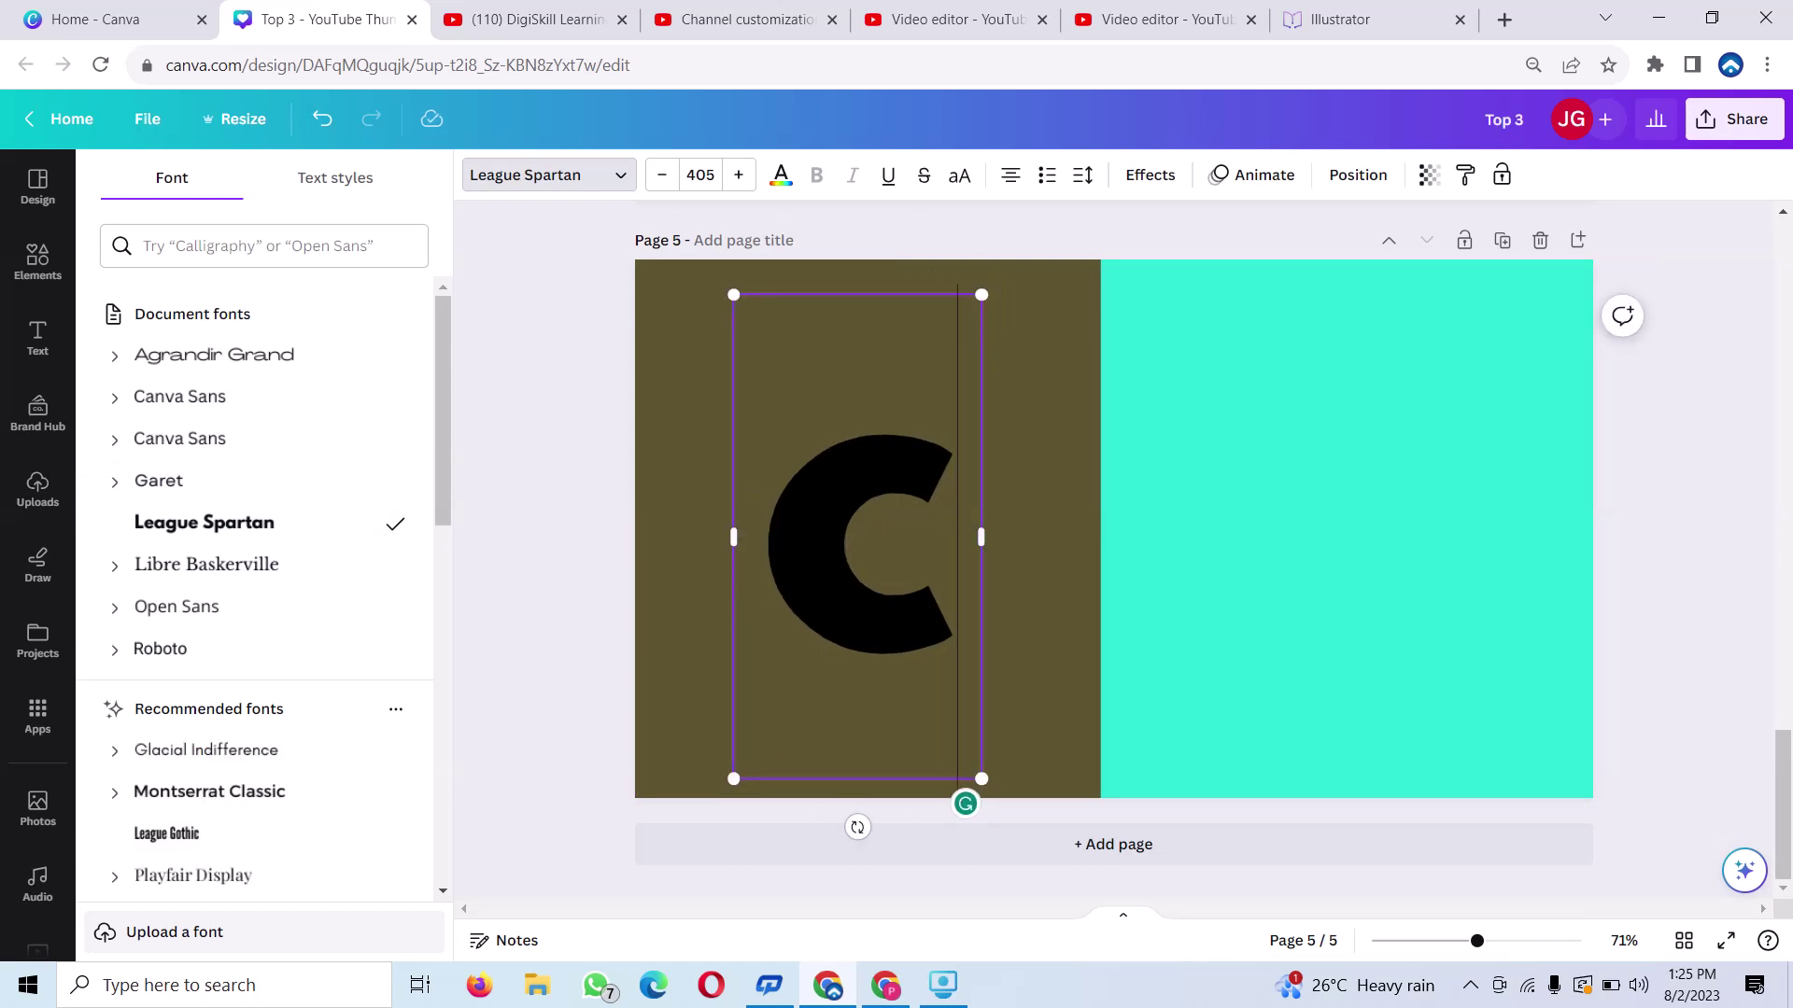
# Make the letter C white and keep it selected
pyautogui.hotkey('ctrl', 'a')
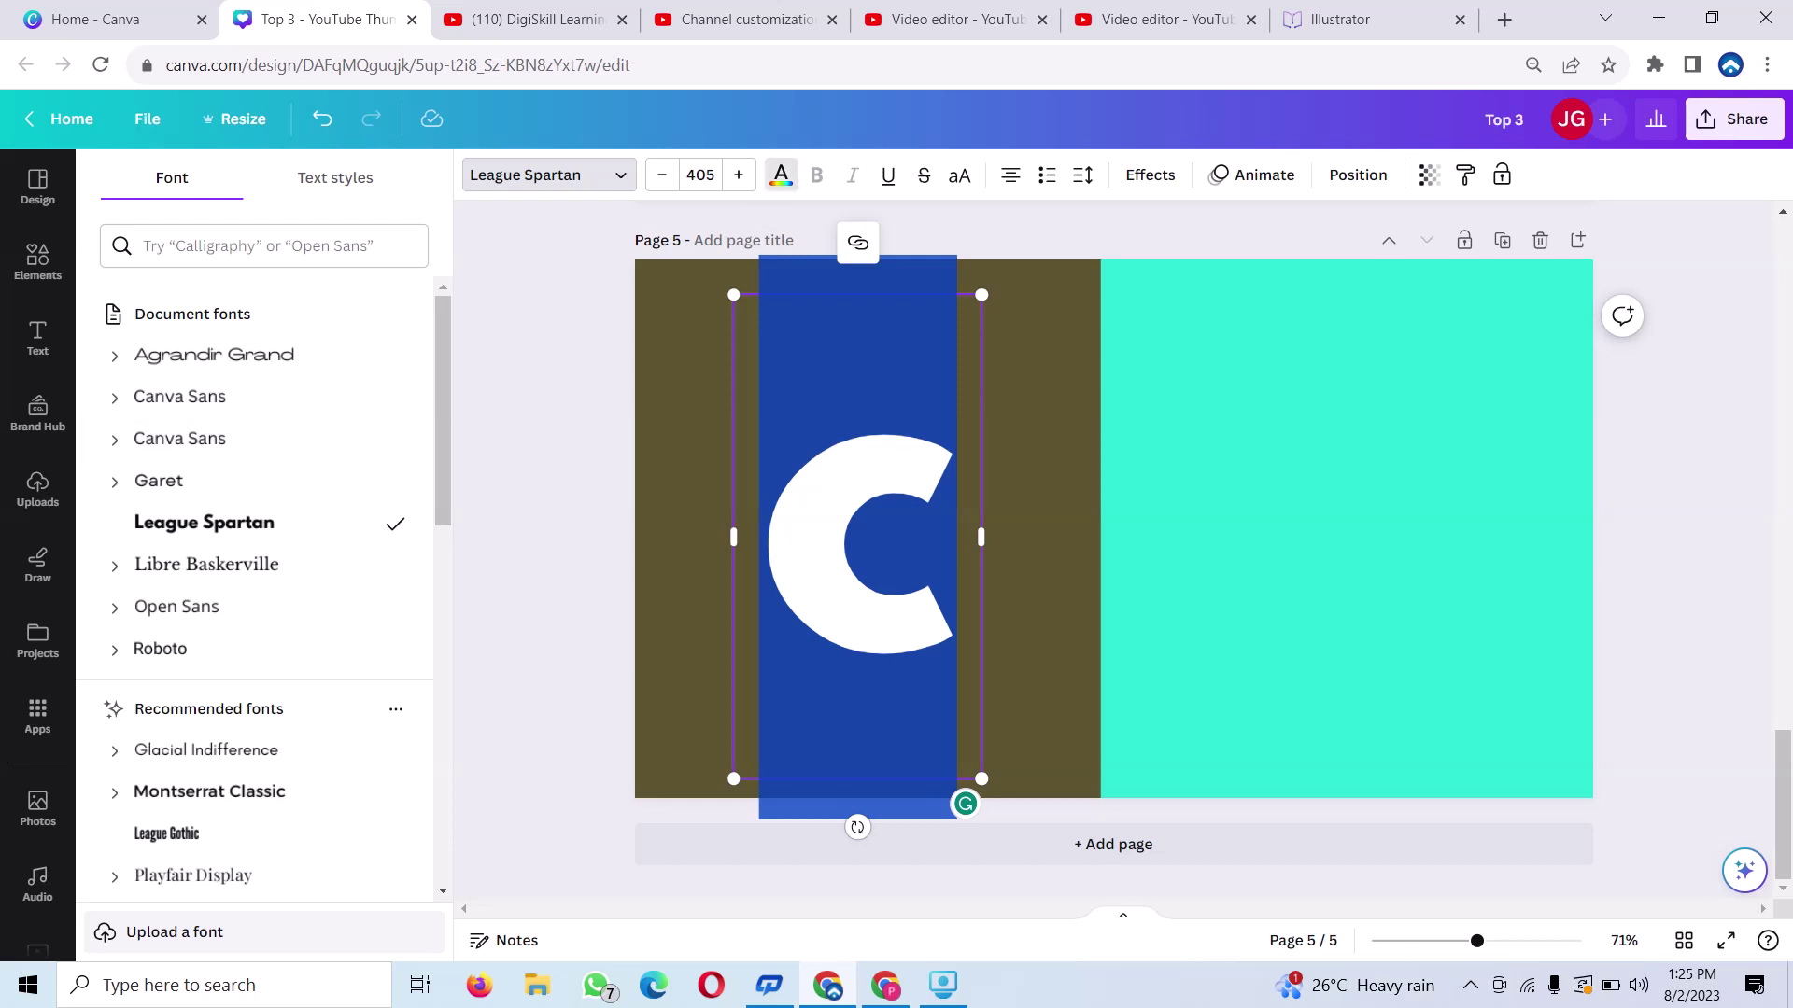
pyautogui.click(780, 174)
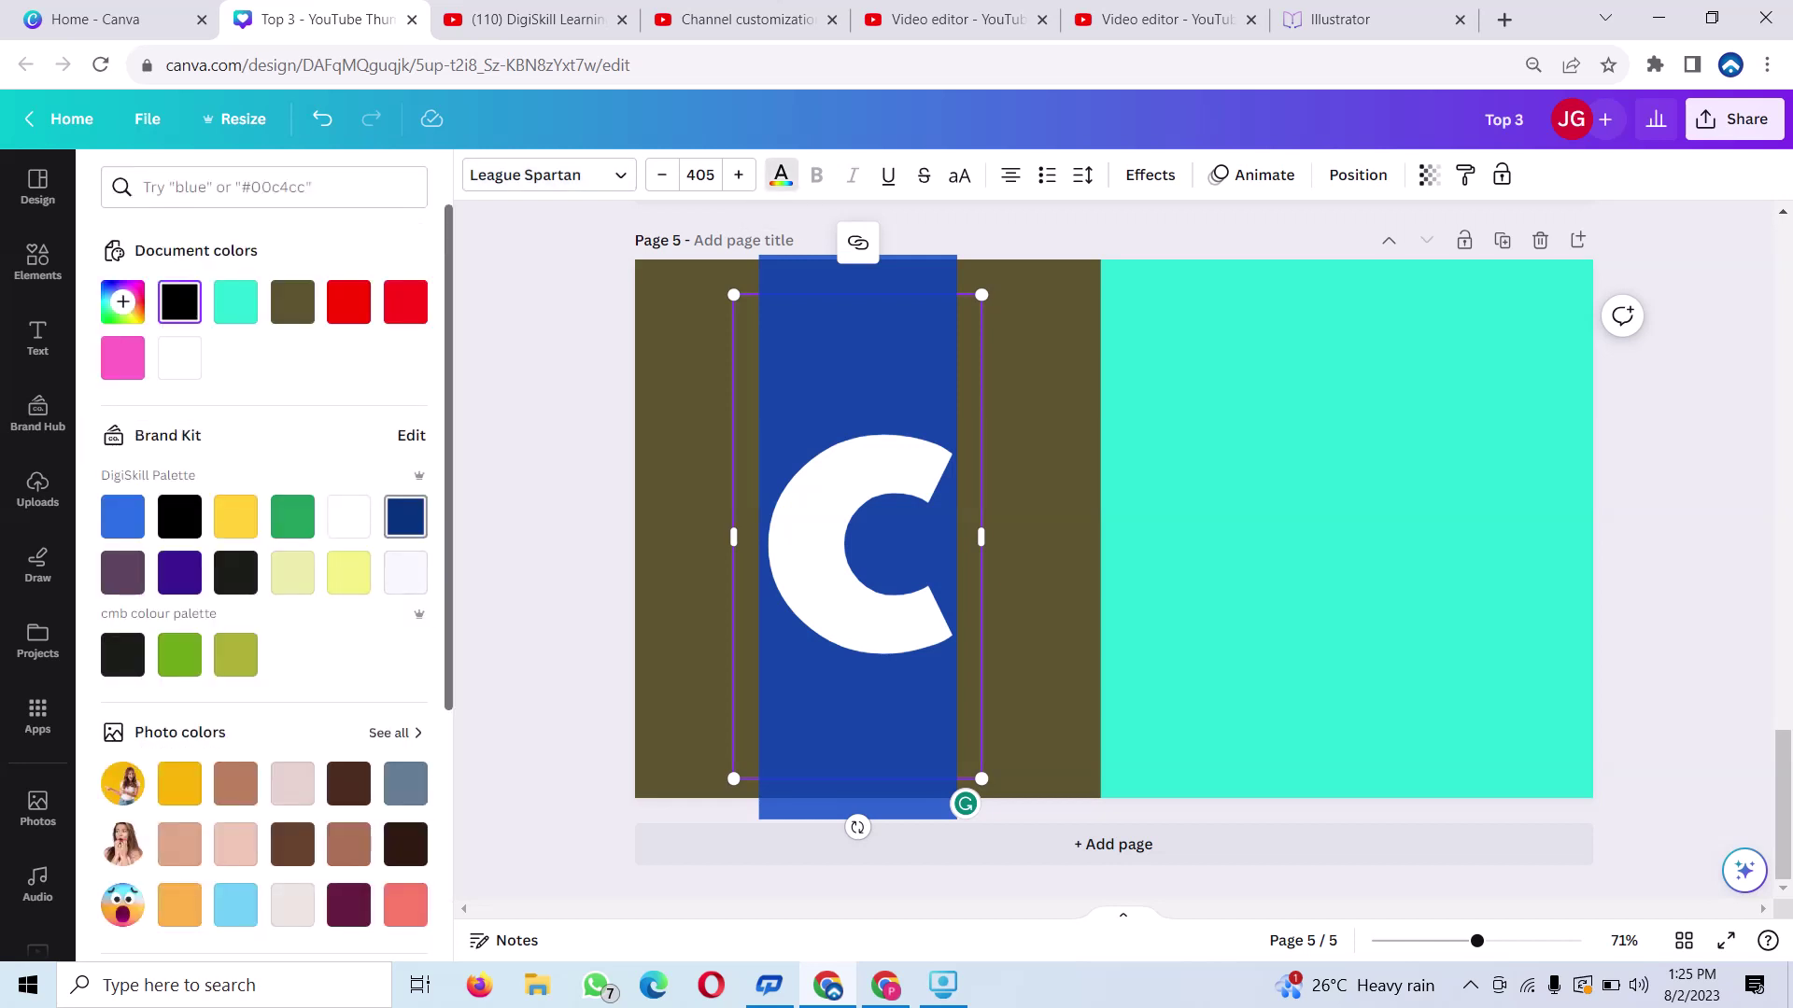
pyautogui.click(348, 516)
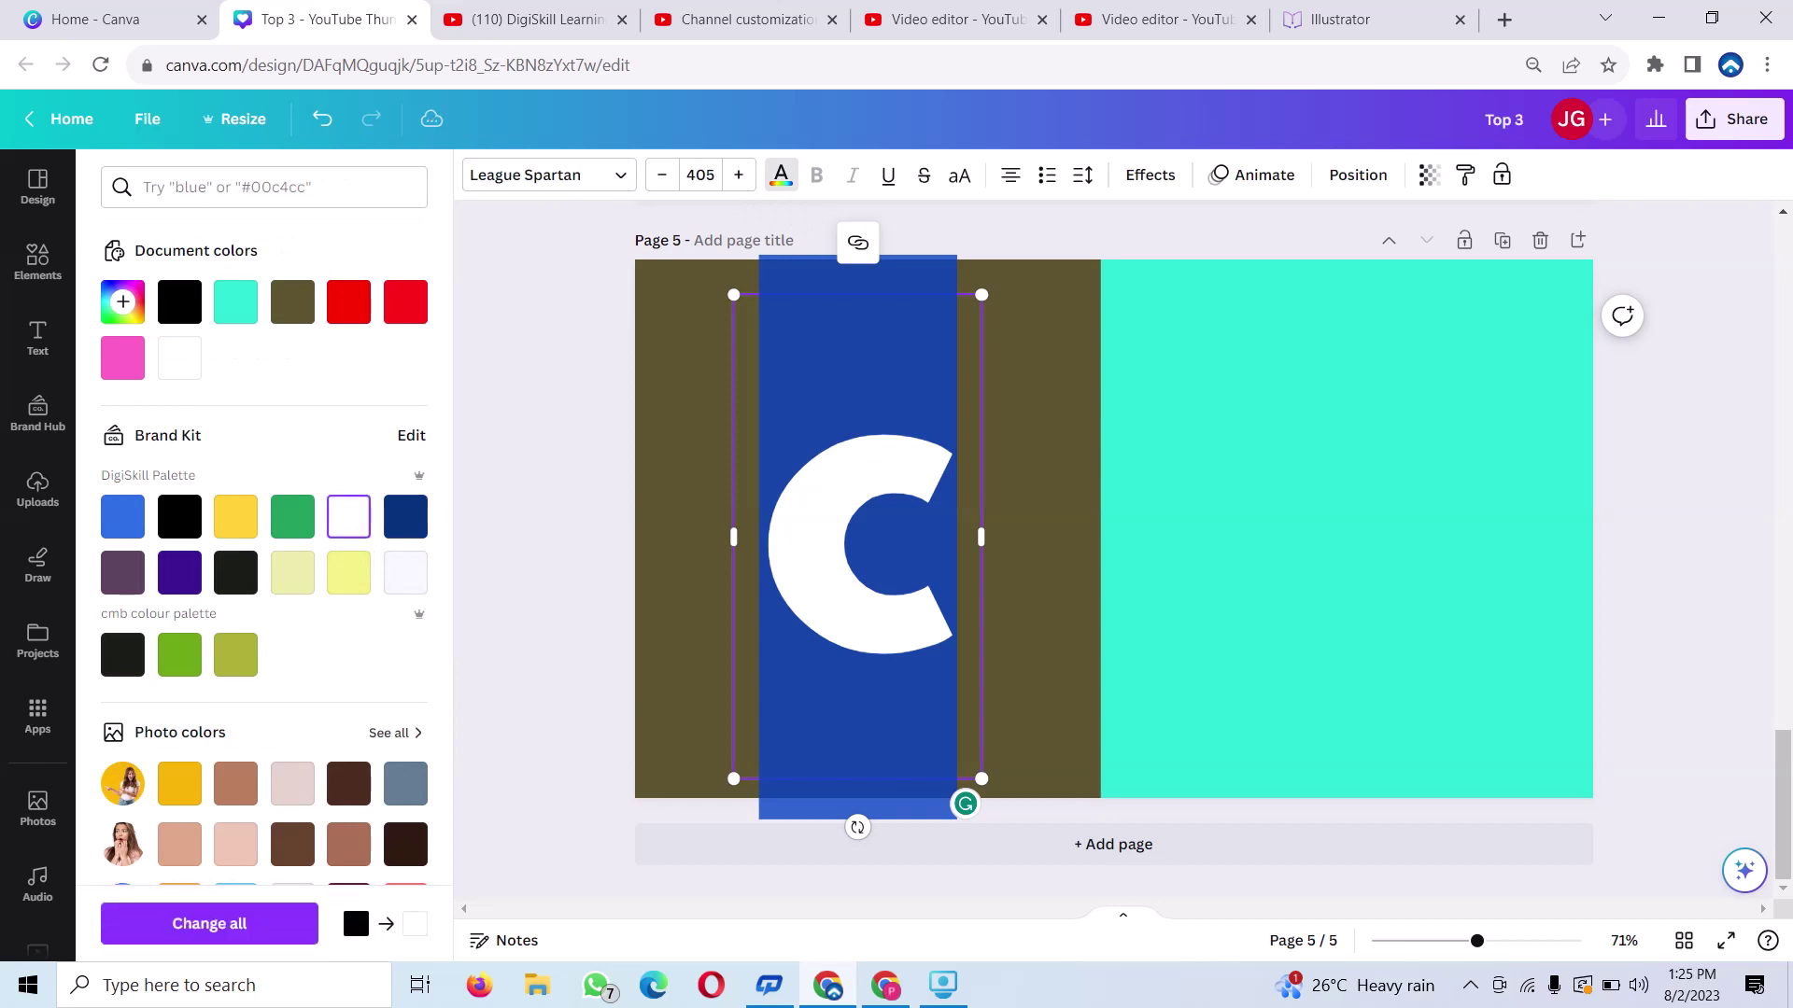
pyautogui.click(1027, 654)
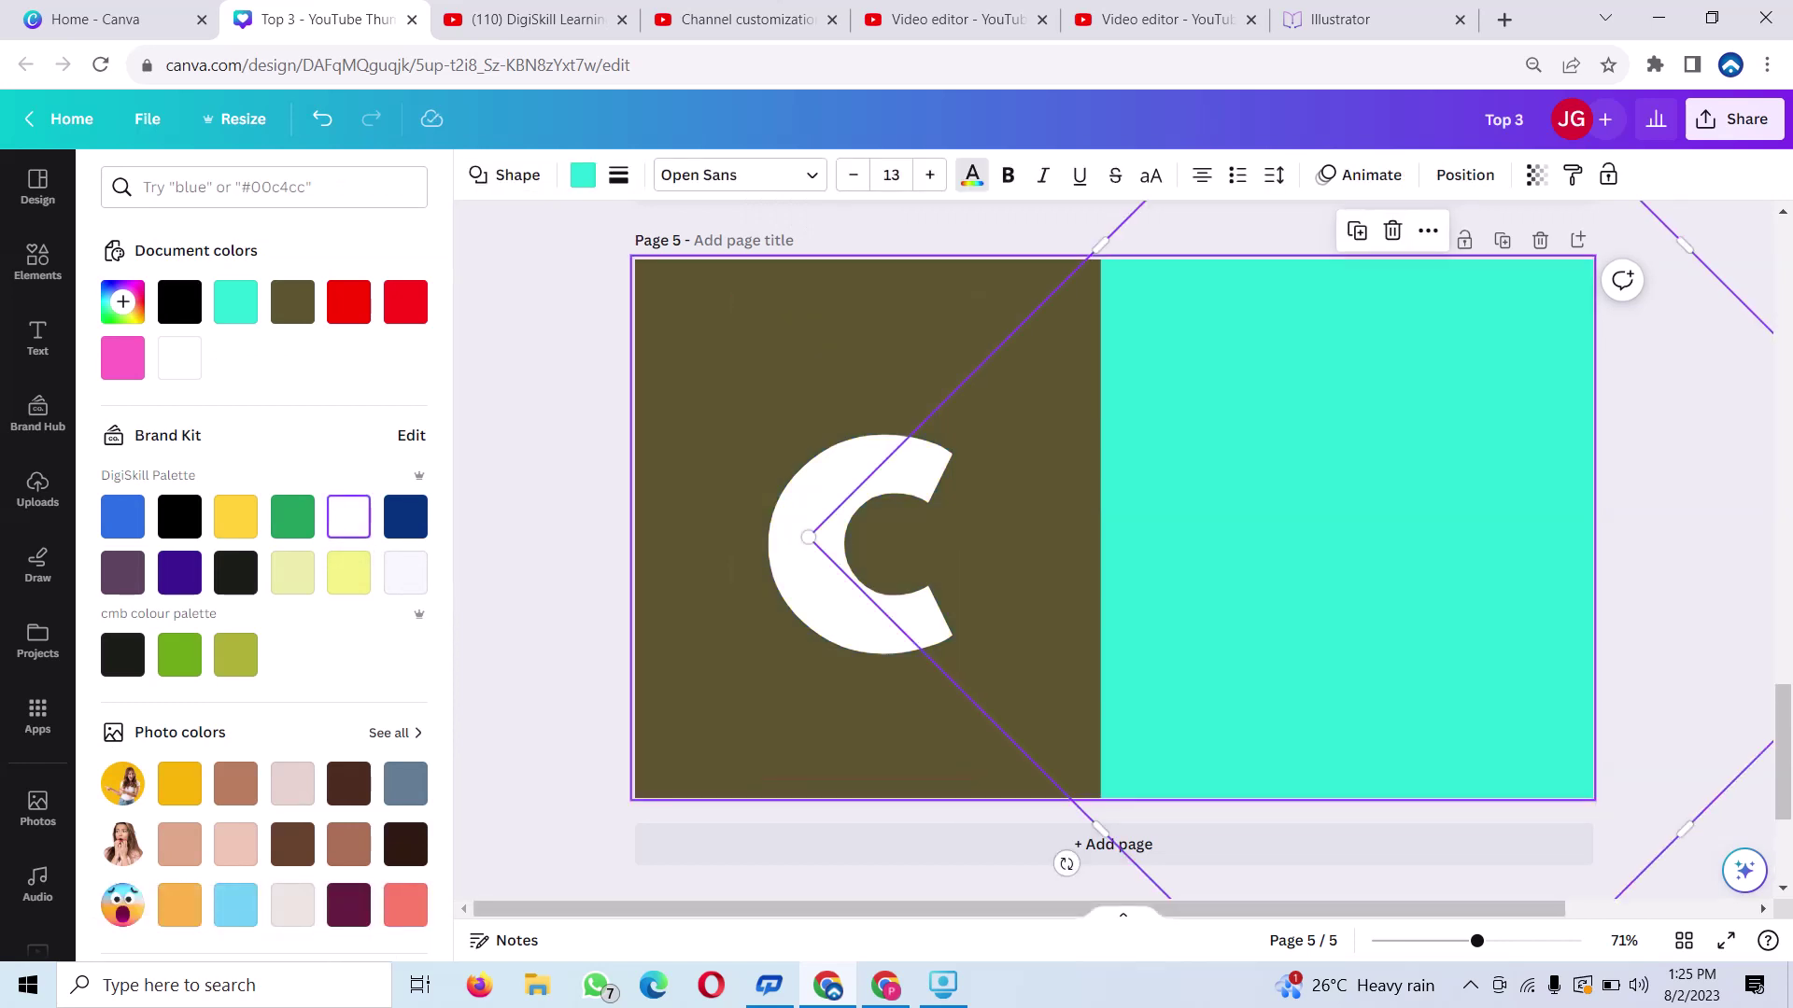
pyautogui.click(822, 579)
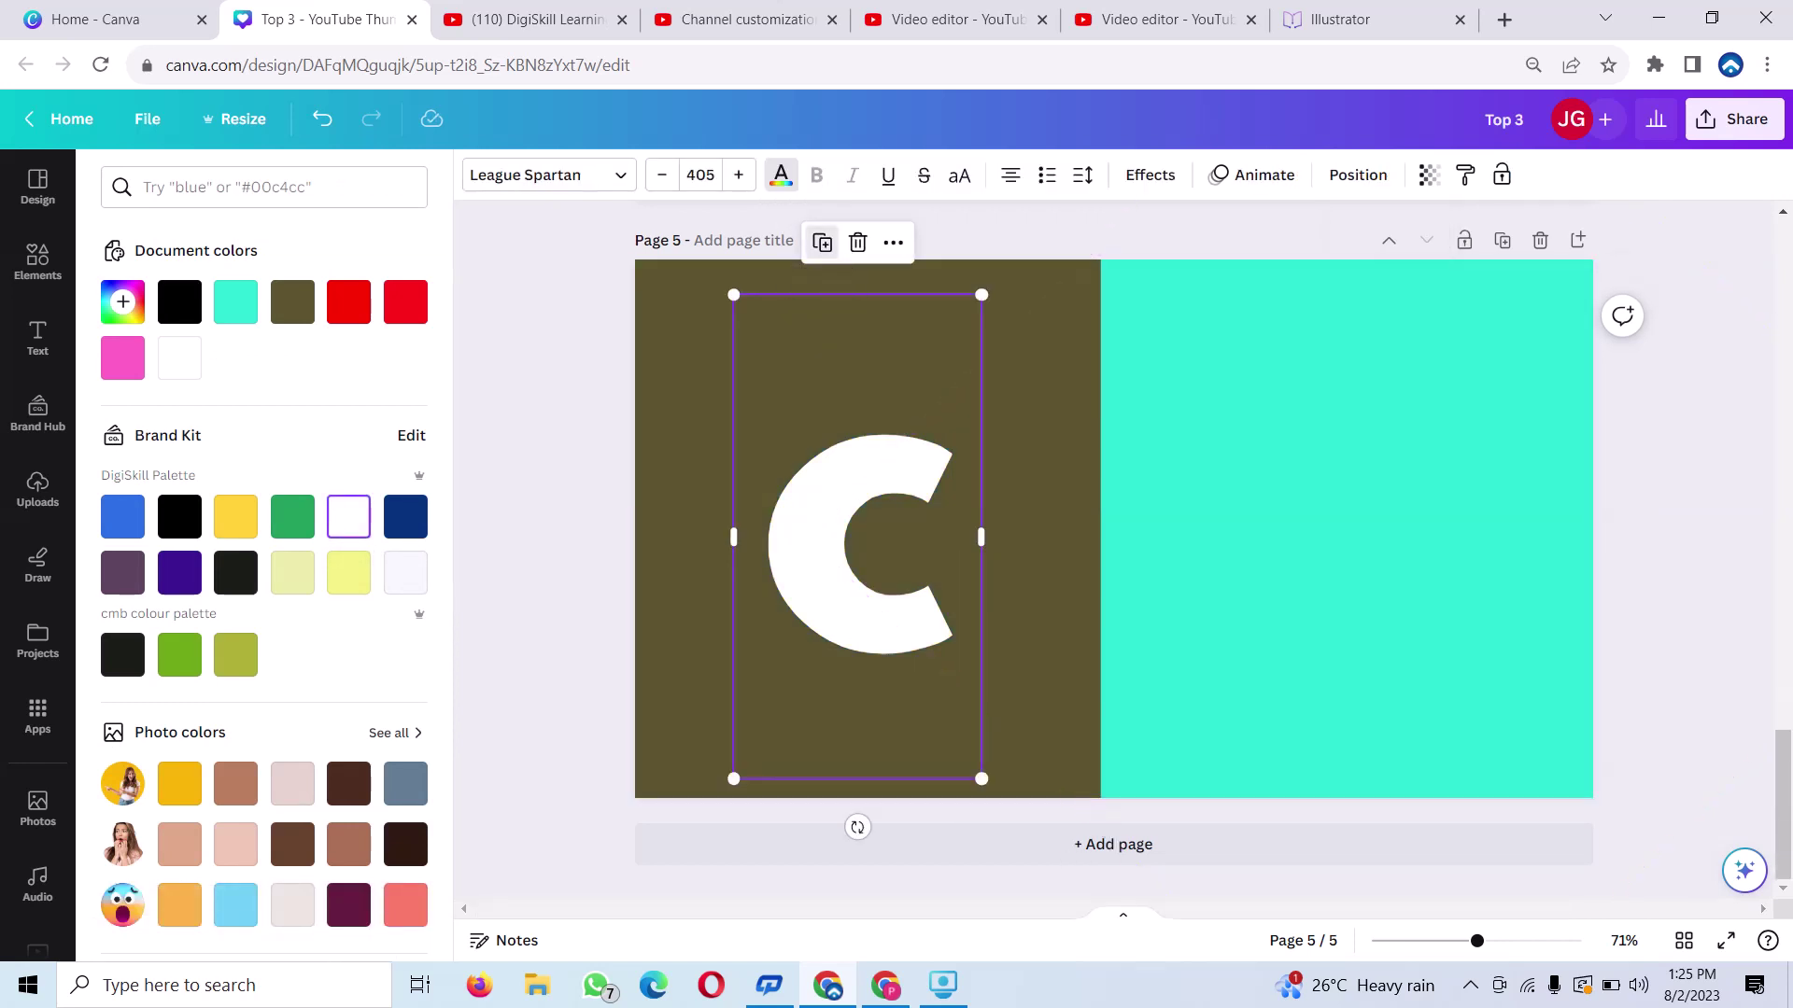
# Duplicate the C, change the copy to a capital A, and shrink it
pyautogui.moveTo(822, 579); pyautogui.dragTo(1036, 577)
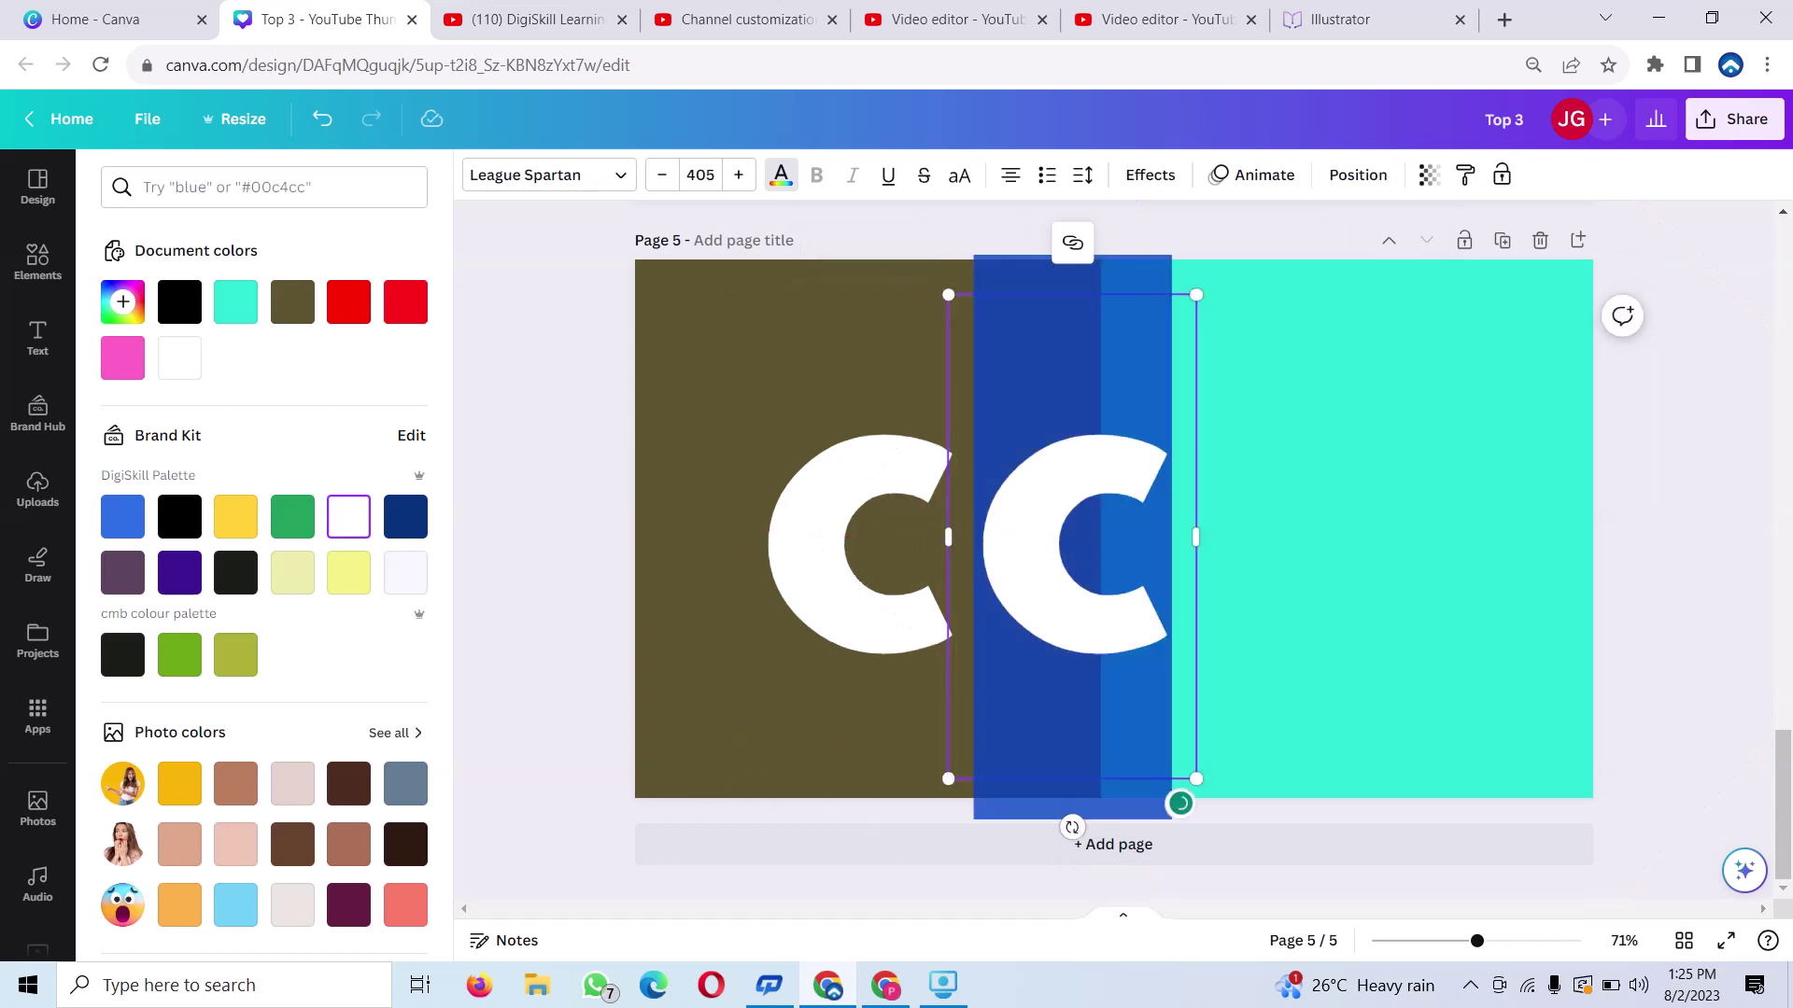
pyautogui.press('BackSpace')
pyautogui.write('a')
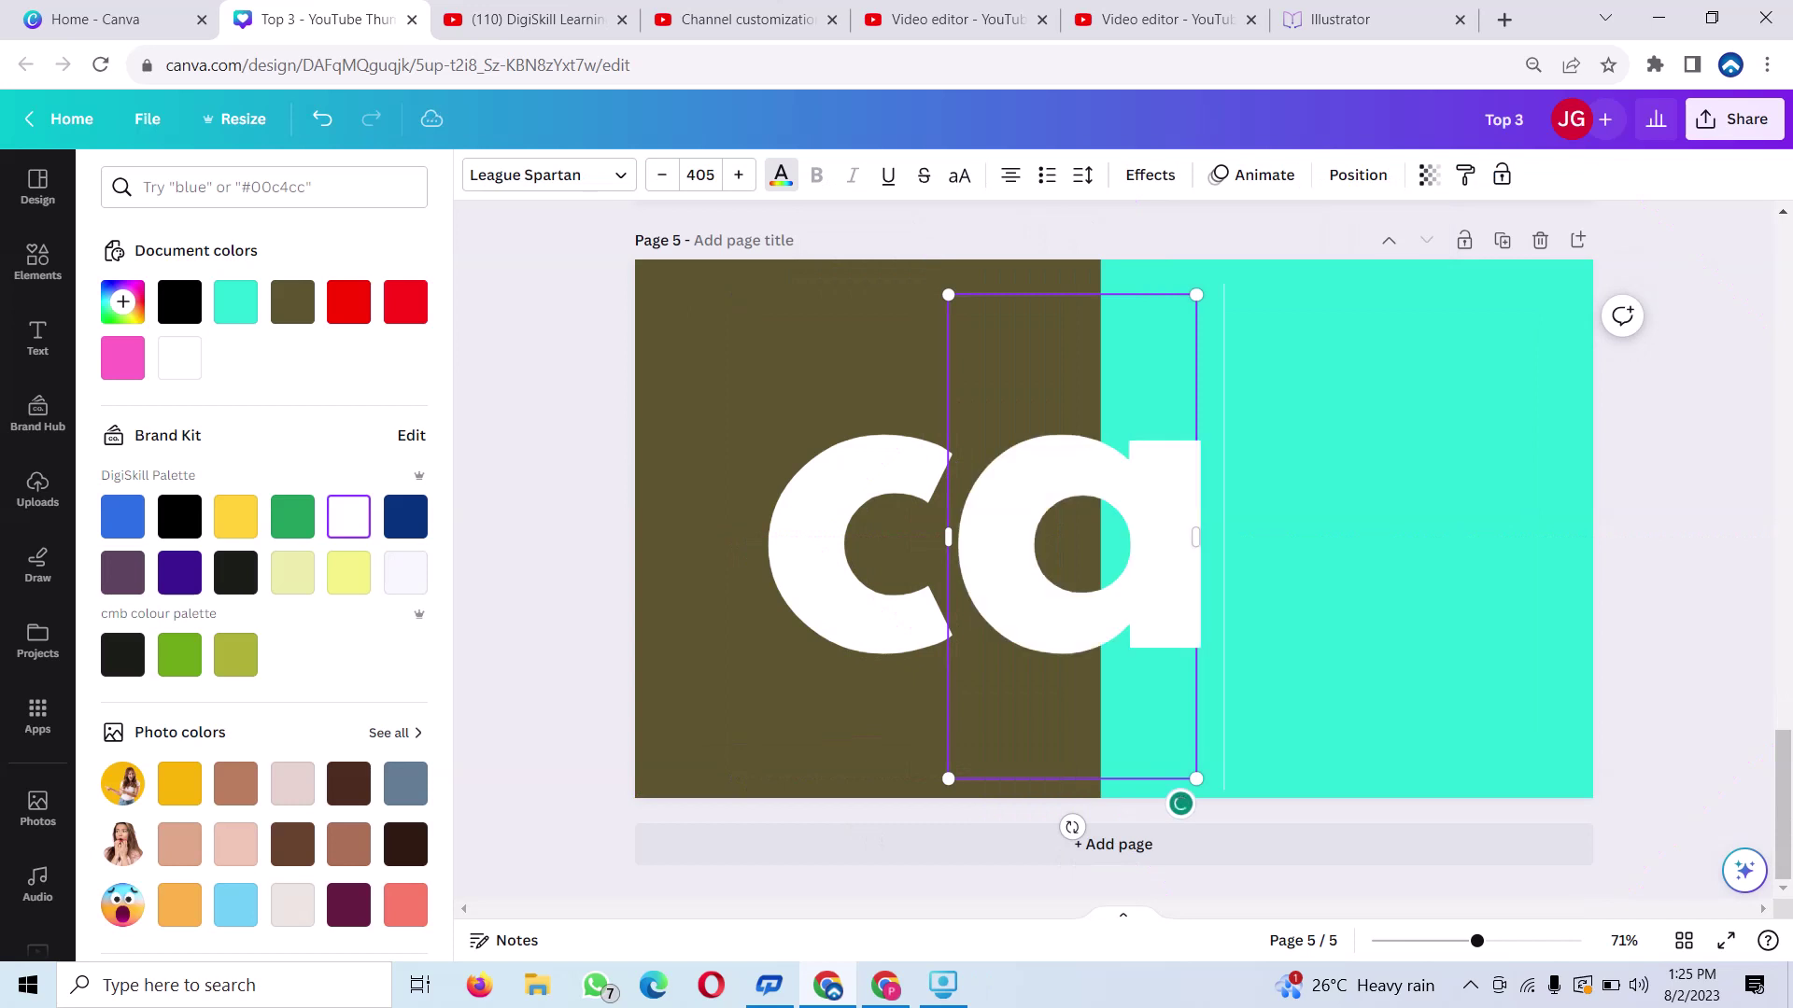
pyautogui.press('BackSpace')
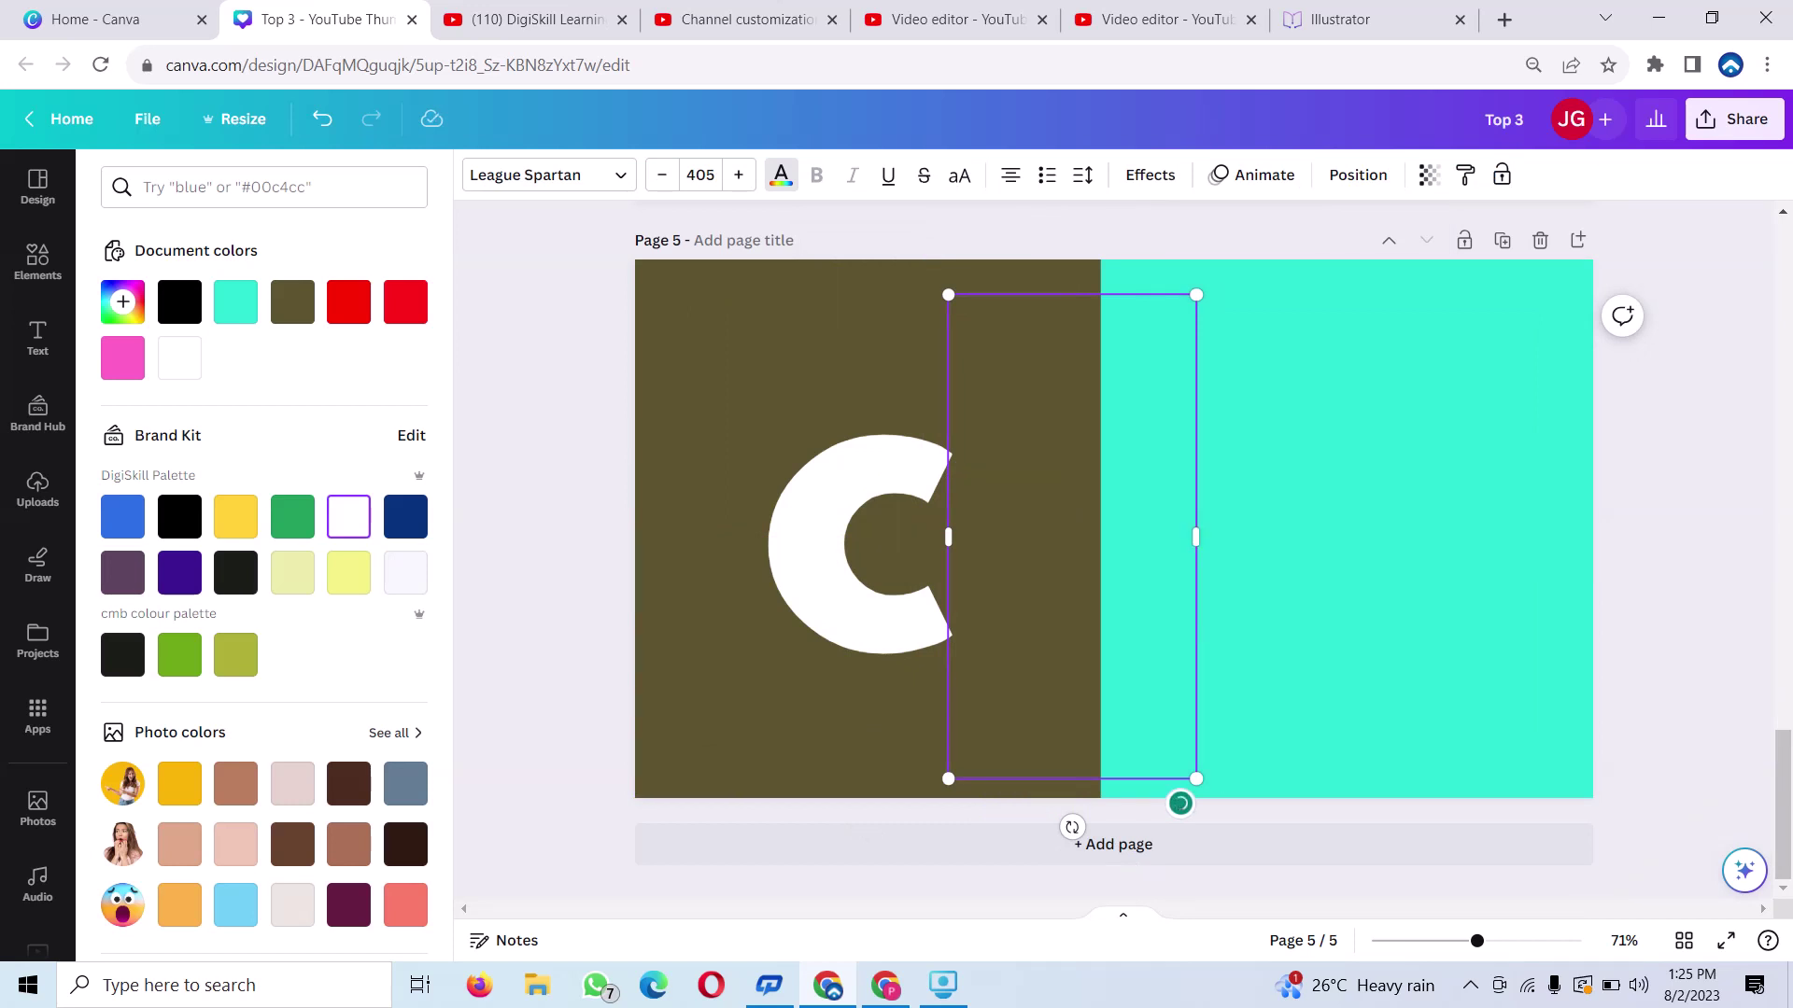
pyautogui.write('A')
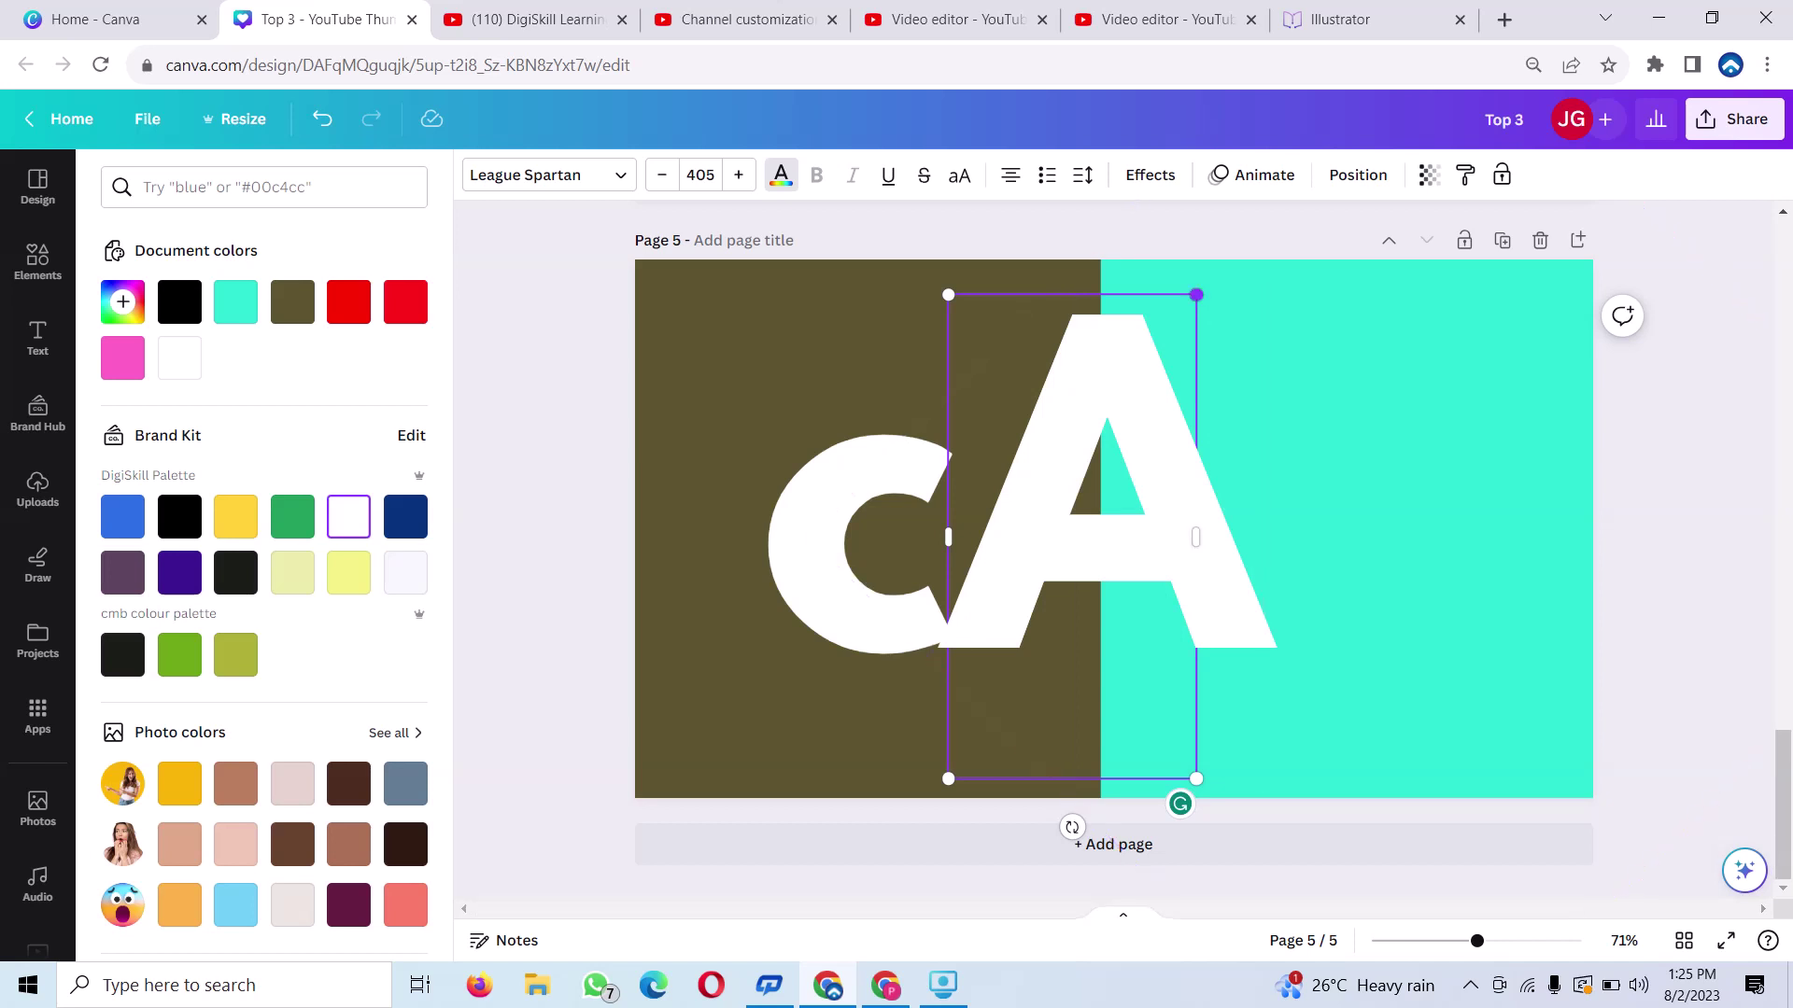
pyautogui.moveTo(1196, 295); pyautogui.dragTo(1094, 493)
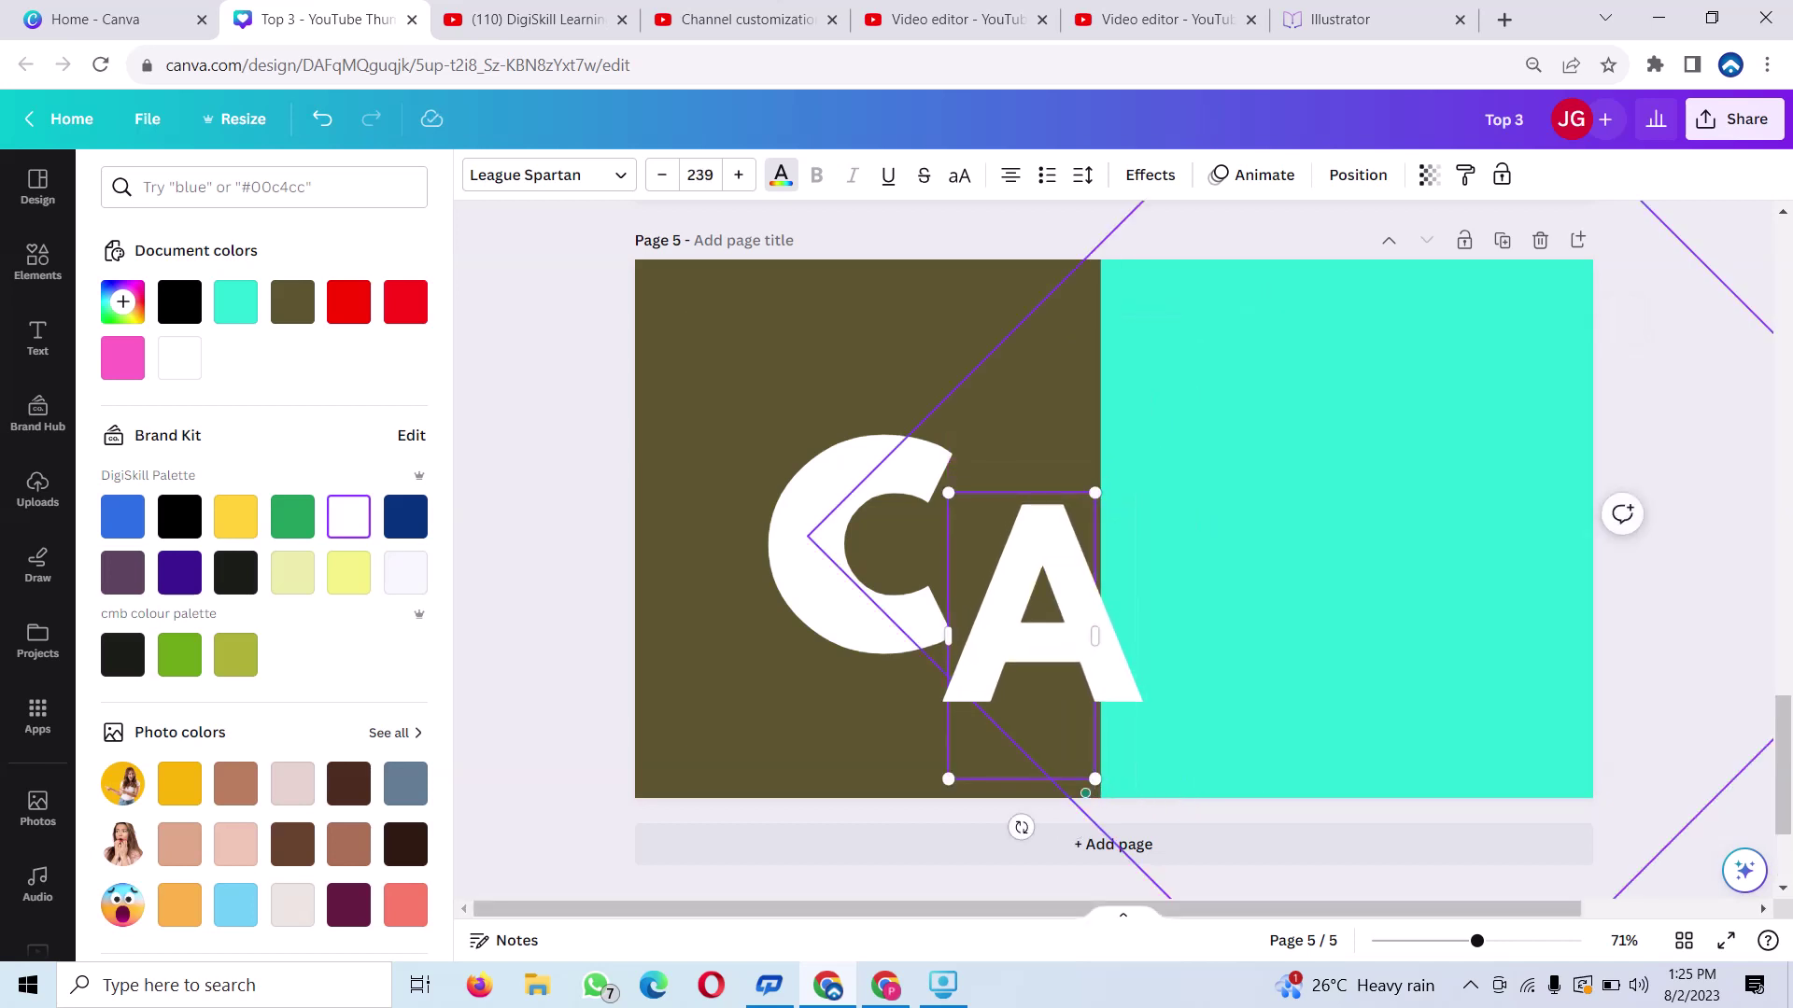
# Shift the turquoise shape slightly right and line the A up beside the C
pyautogui.click(1100, 829)
pyautogui.moveTo(1100, 829); pyautogui.dragTo(1122, 829)
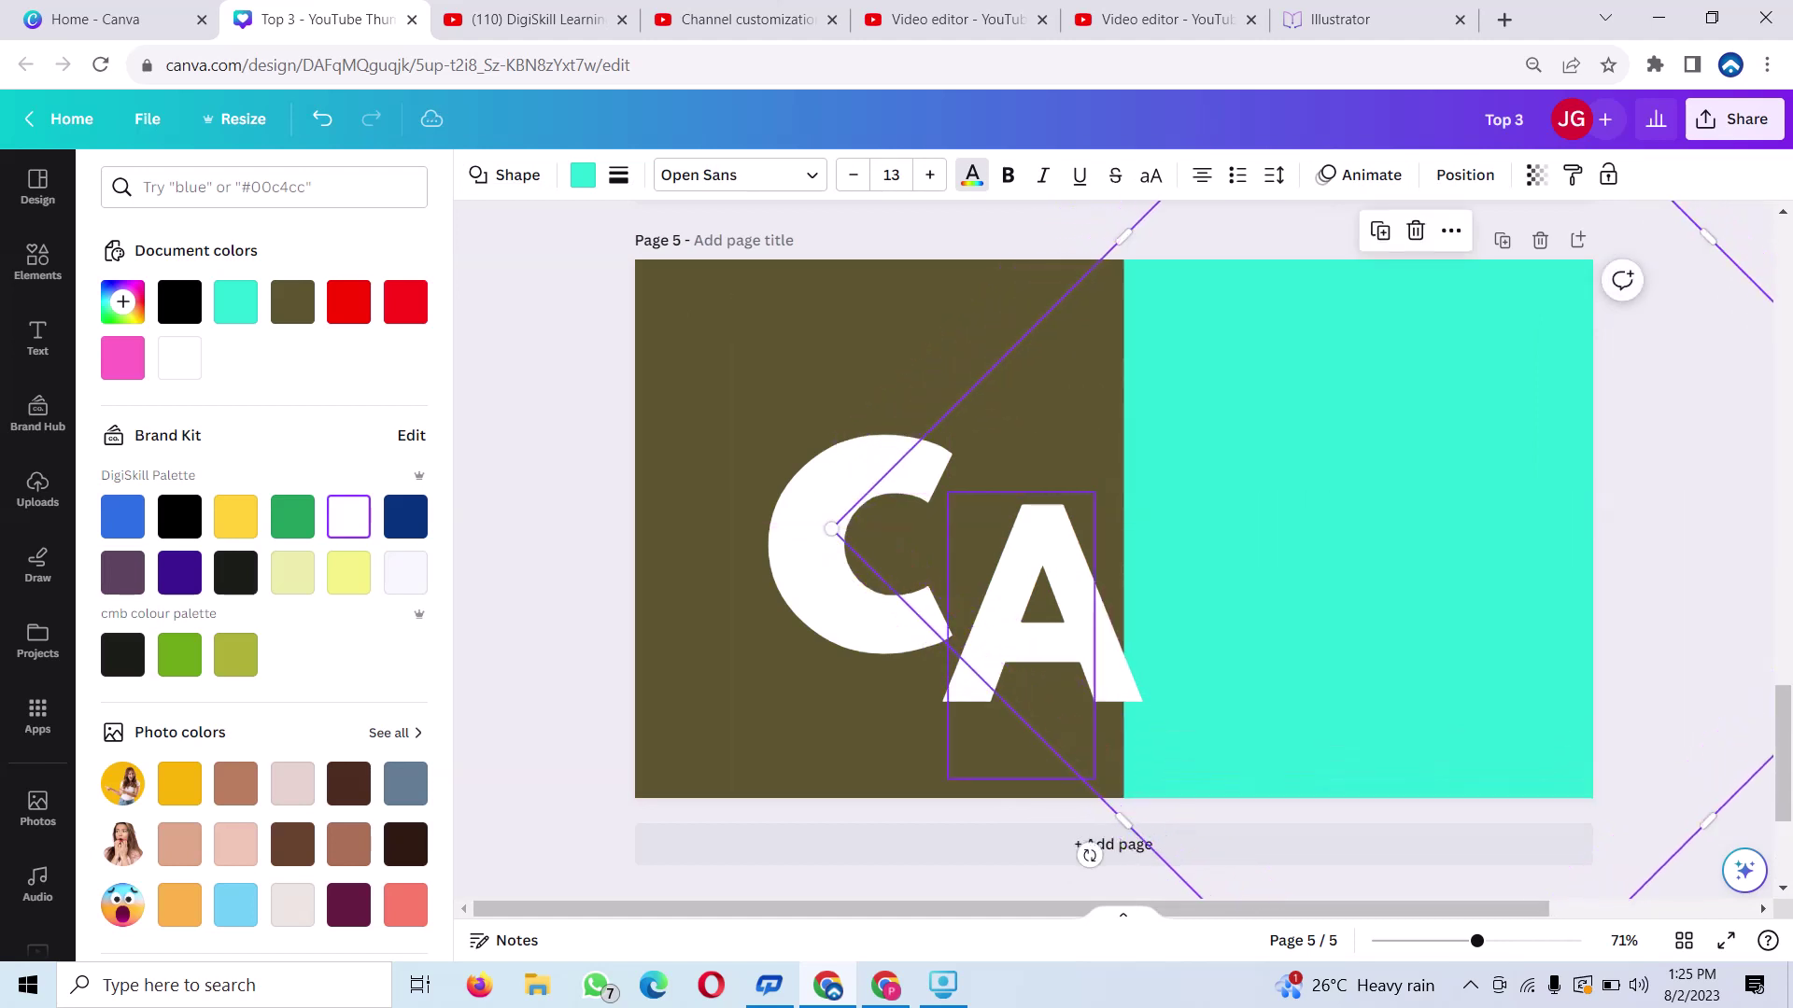
pyautogui.click(1018, 775)
pyautogui.moveTo(1017, 775)
pyautogui.mouseDown()
pyautogui.moveTo(1036, 675)
pyautogui.moveTo(1036, 708)
pyautogui.mouseUp()
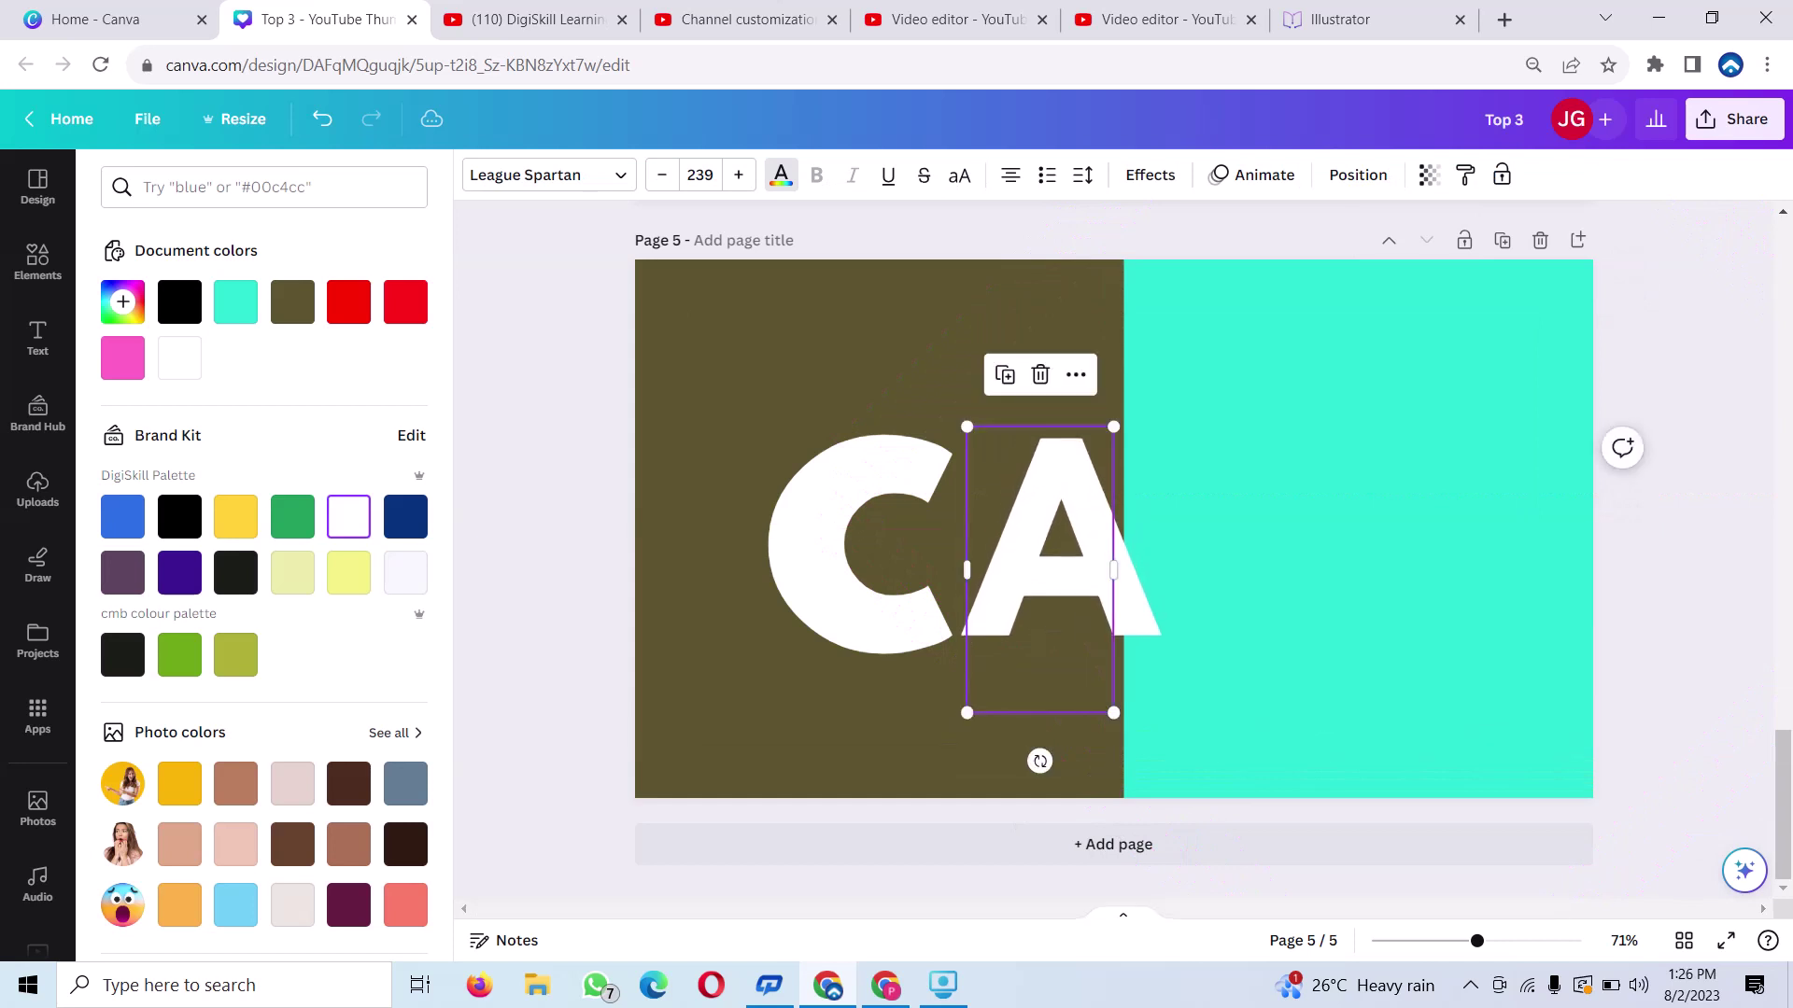
pyautogui.moveTo(1113, 427); pyautogui.dragTo(1130, 392)
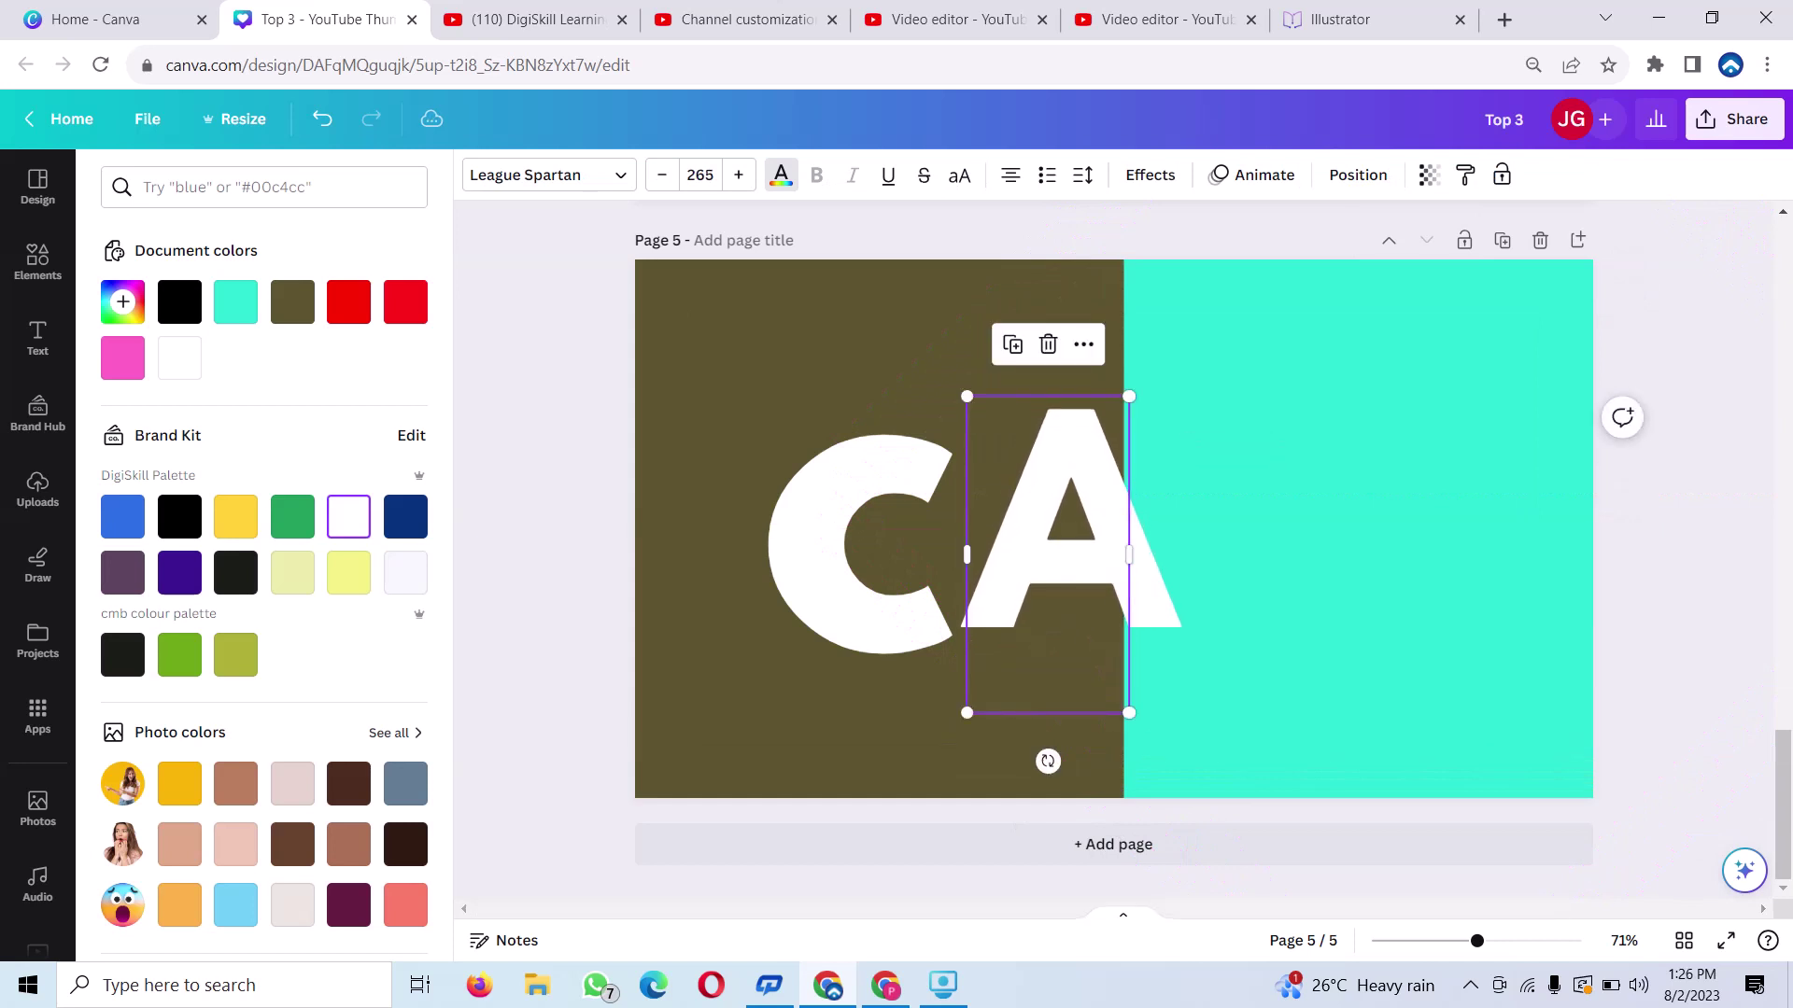
pyautogui.moveTo(1045, 579)
pyautogui.mouseDown()
pyautogui.moveTo(1049, 618)
pyautogui.moveTo(1049, 589)
pyautogui.mouseUp()
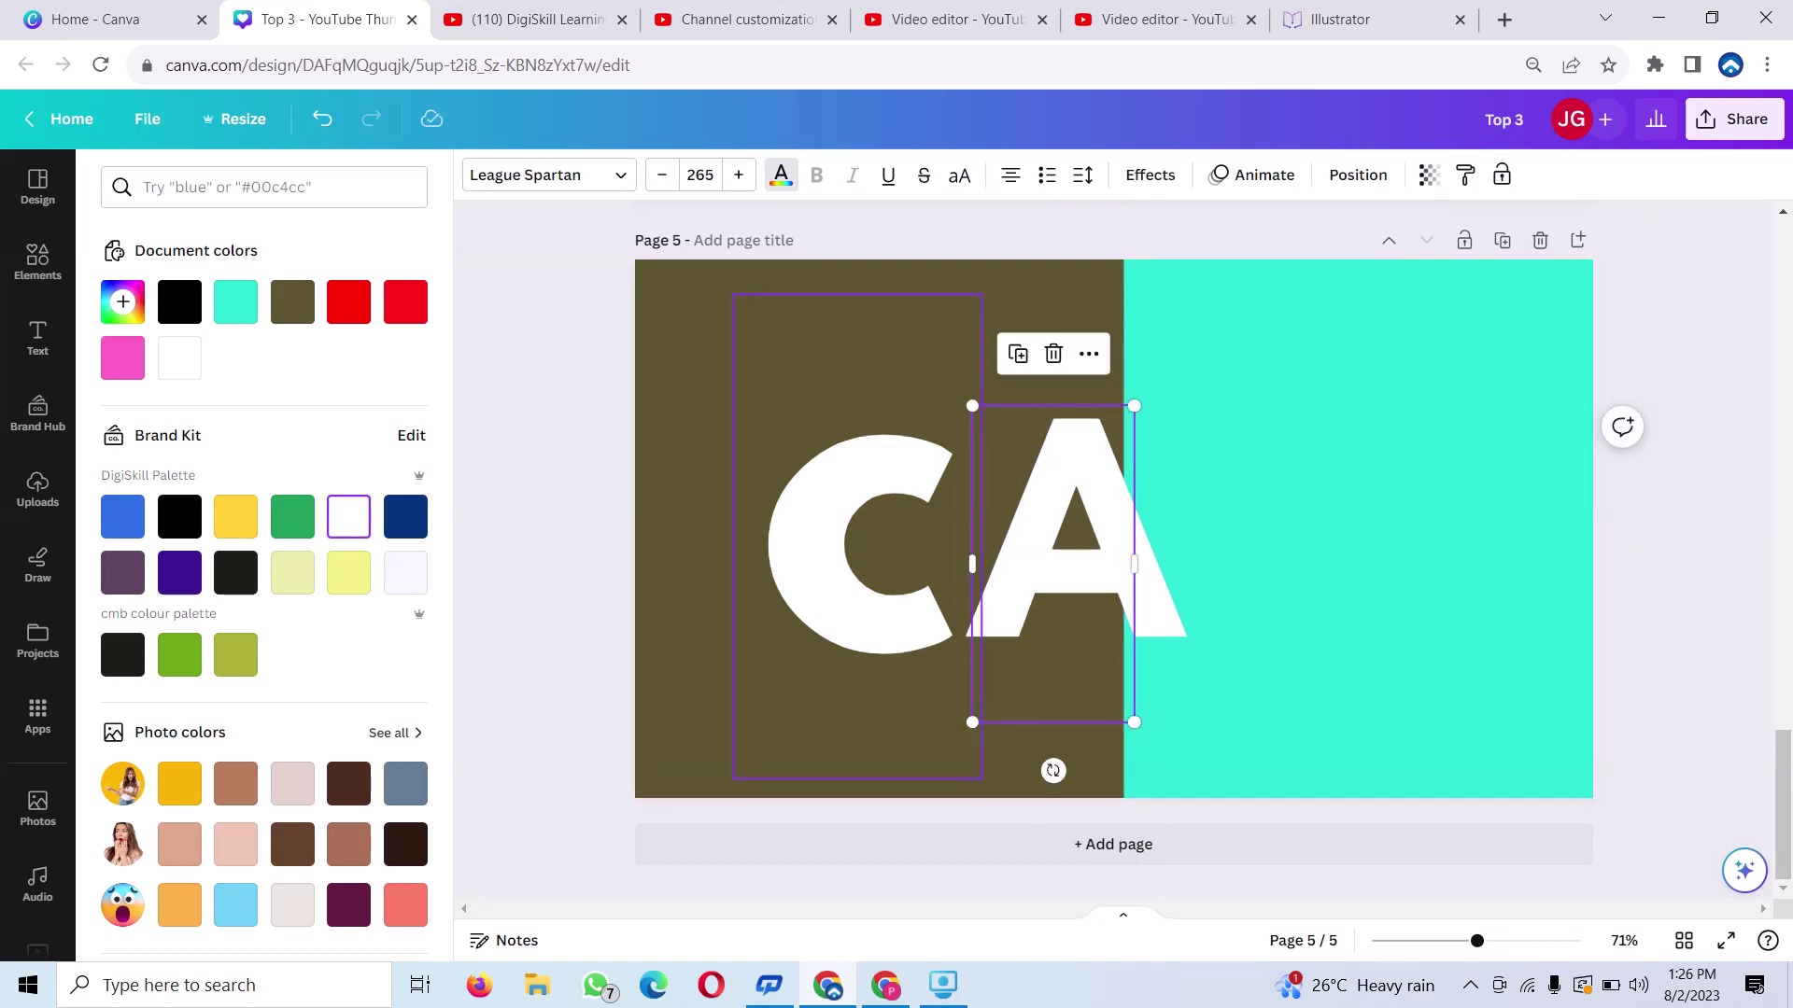
pyautogui.click(859, 709)
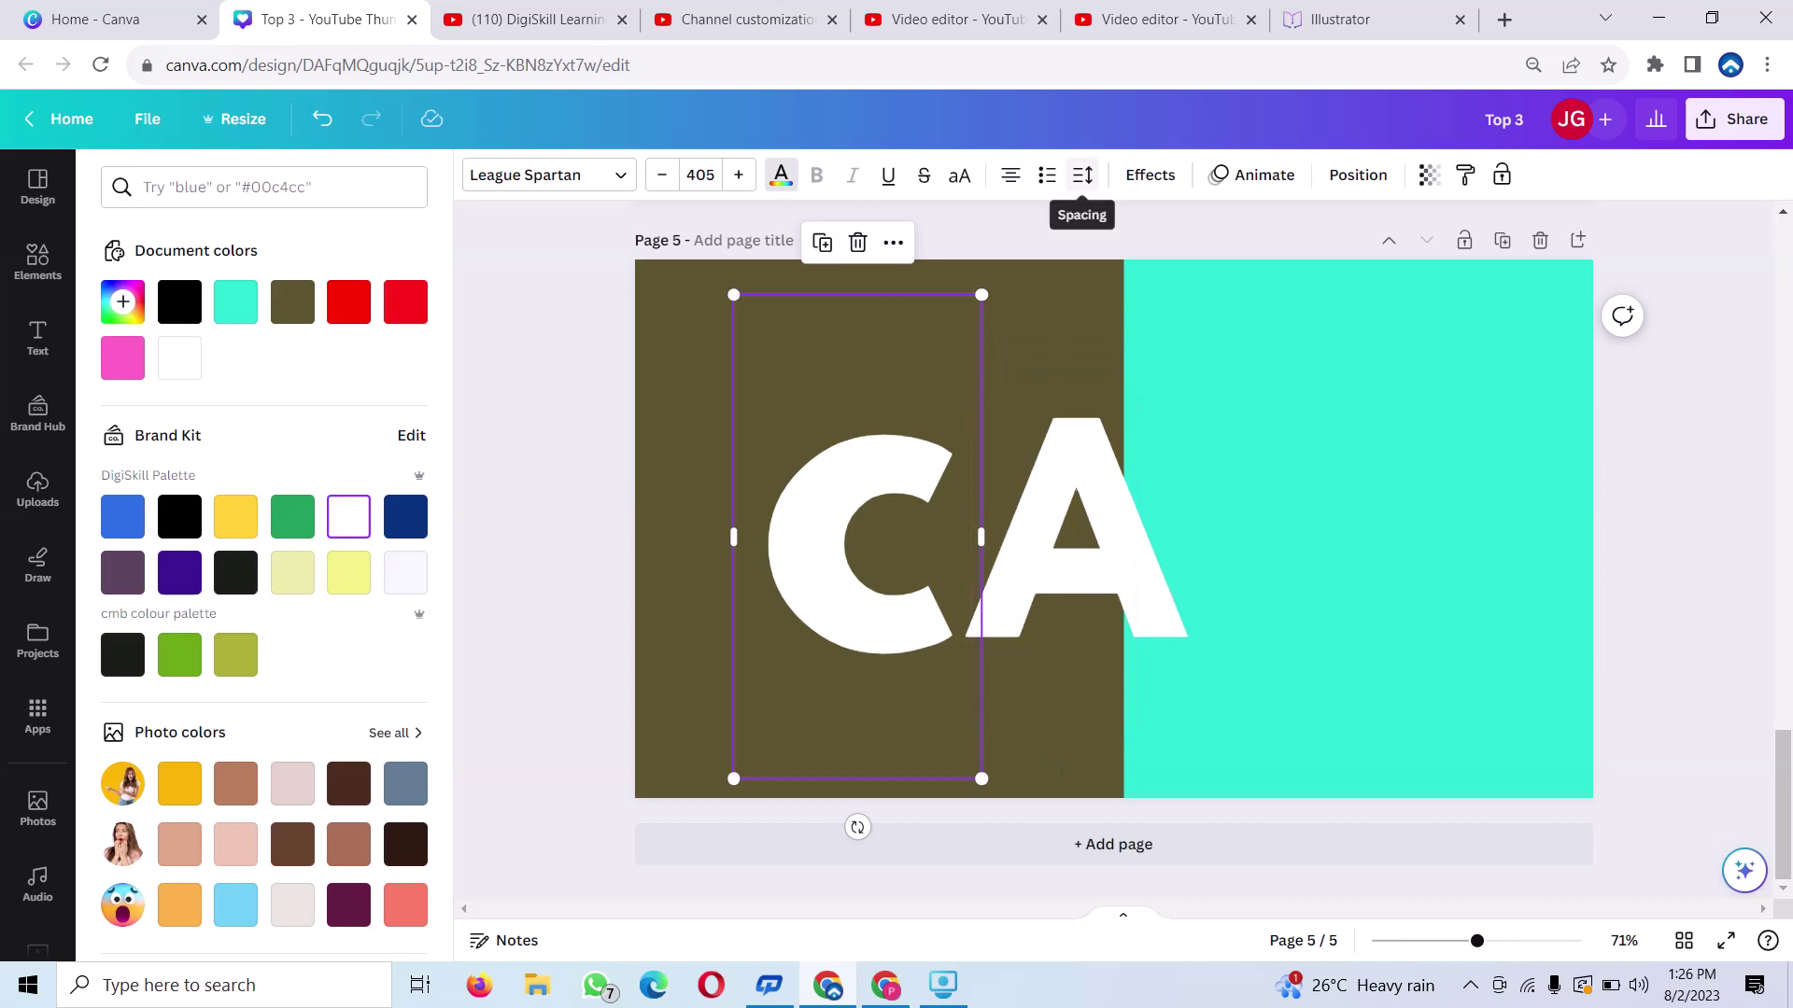
pyautogui.click(1082, 175)
# Give the white C a red Outline effect with thickness 14
pyautogui.click(1151, 176)
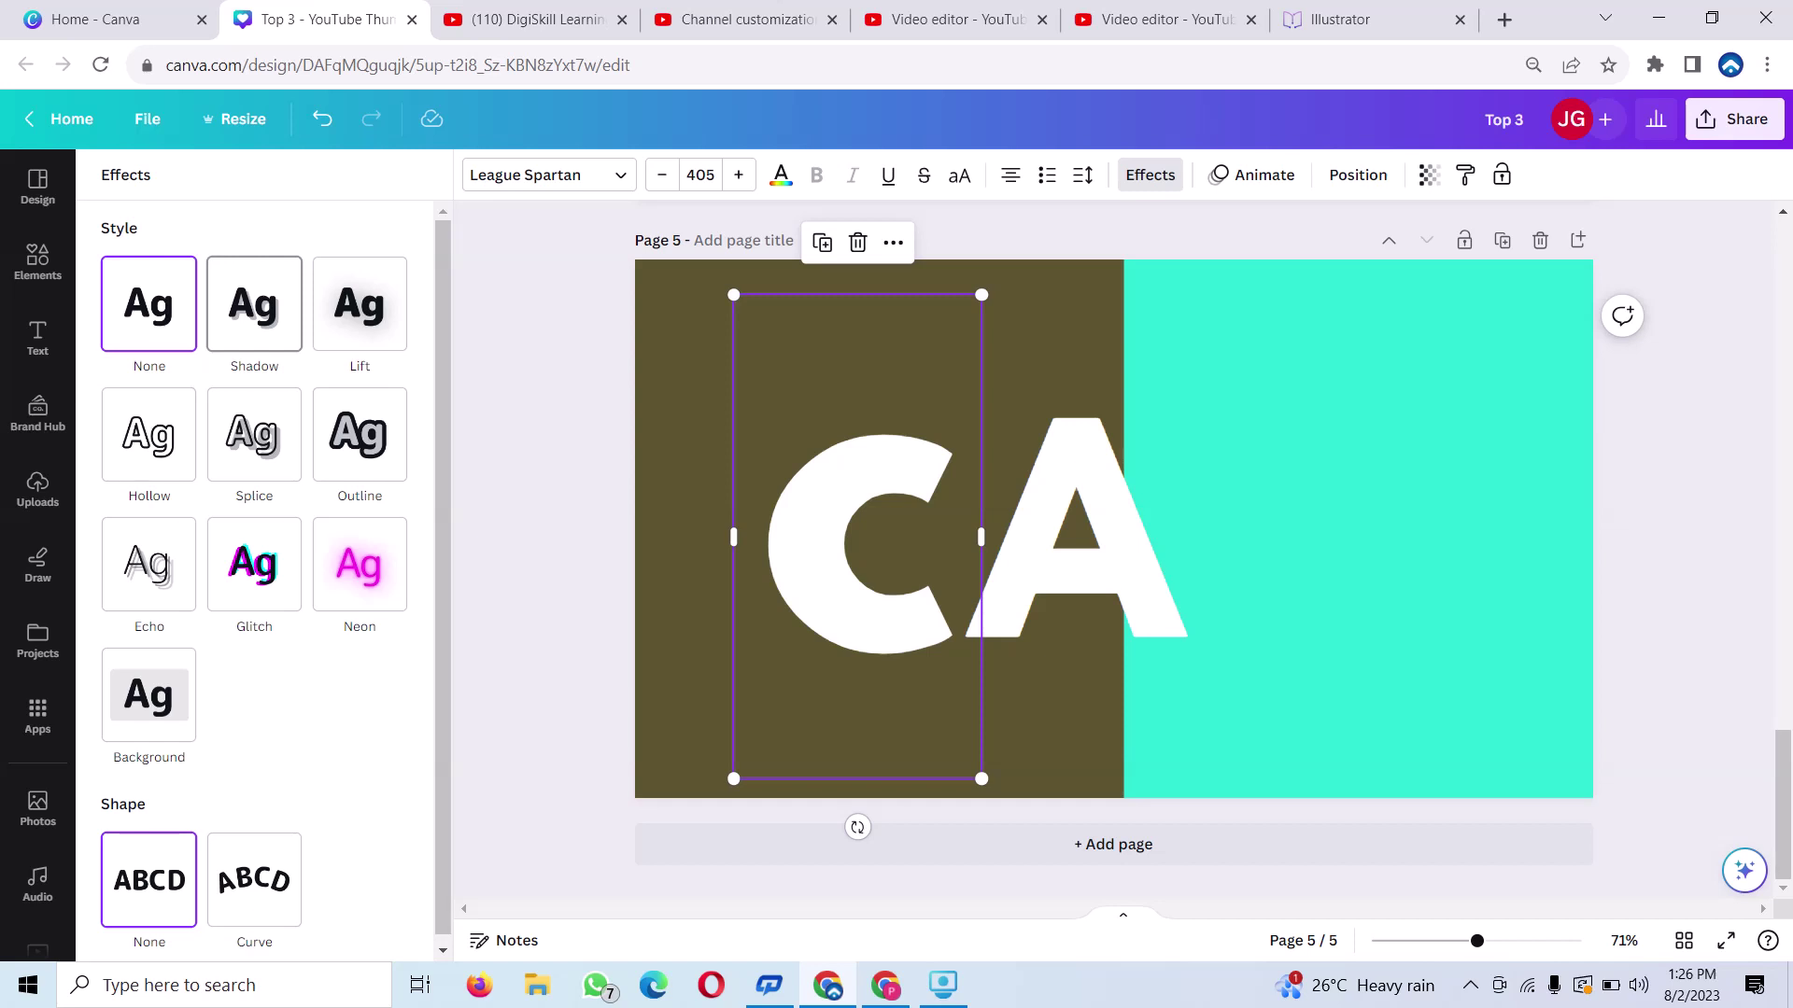
pyautogui.click(254, 304)
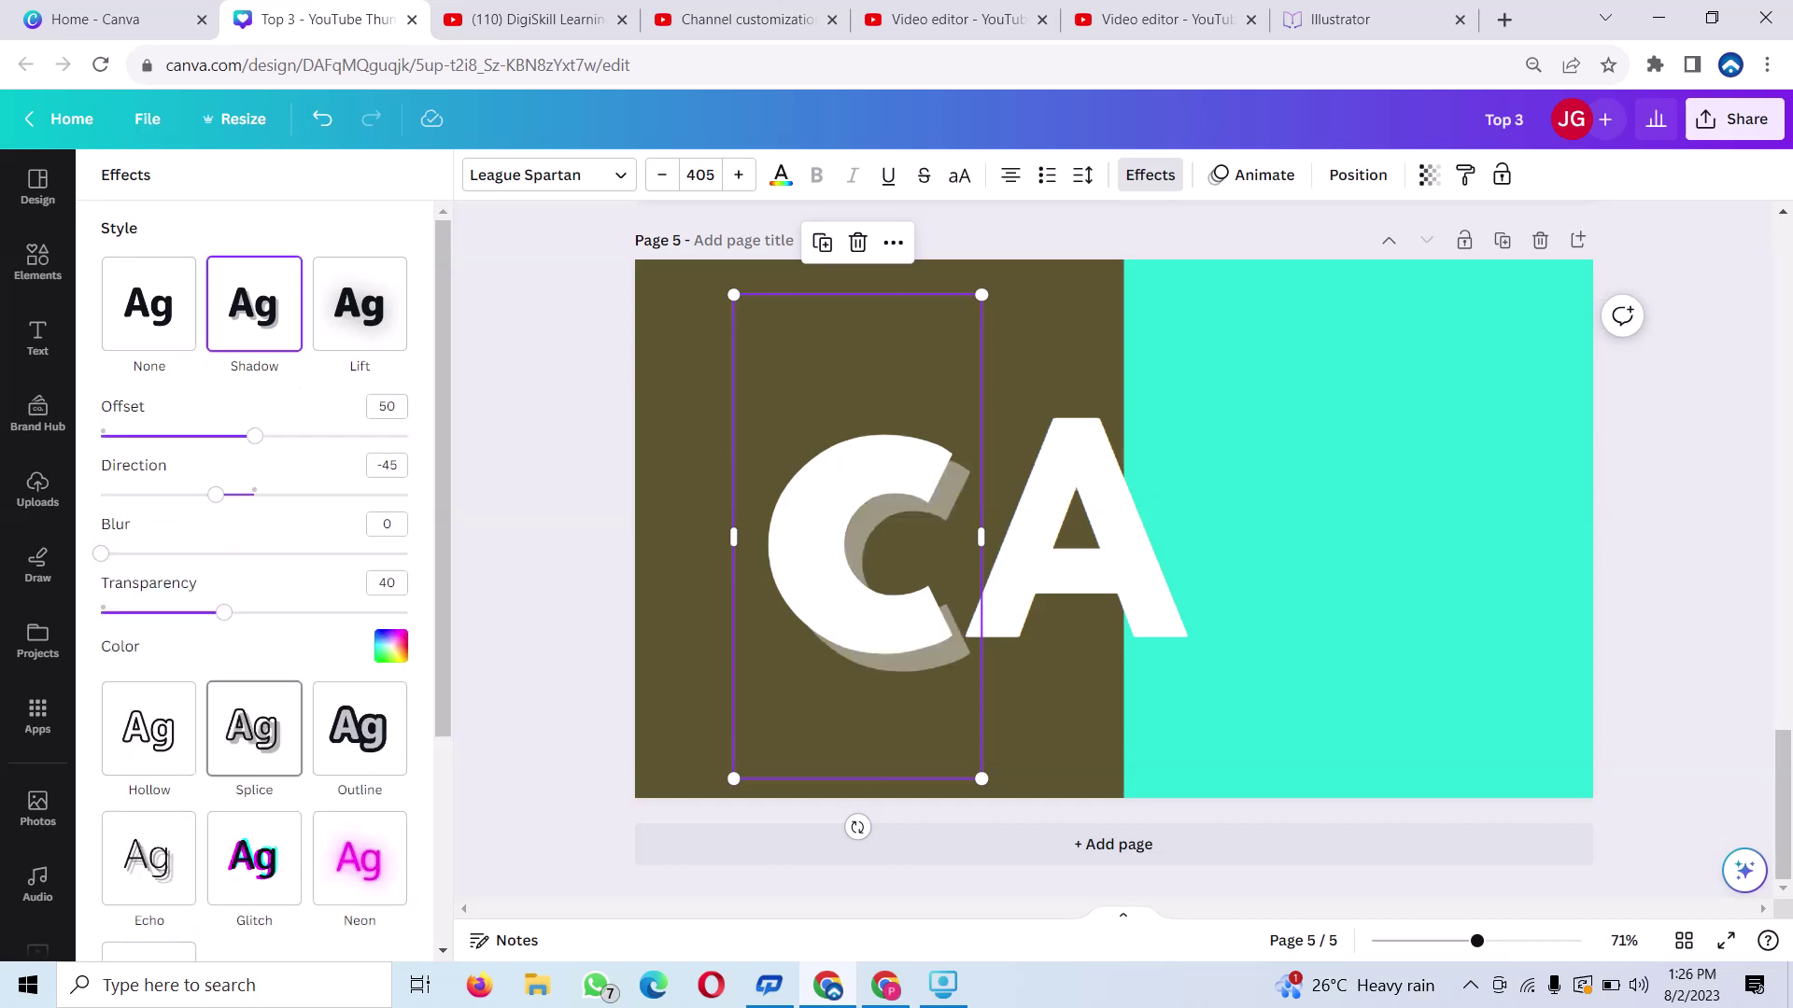
pyautogui.scroll(-1, 280, 653)
pyautogui.scroll(-1, 262, 509)
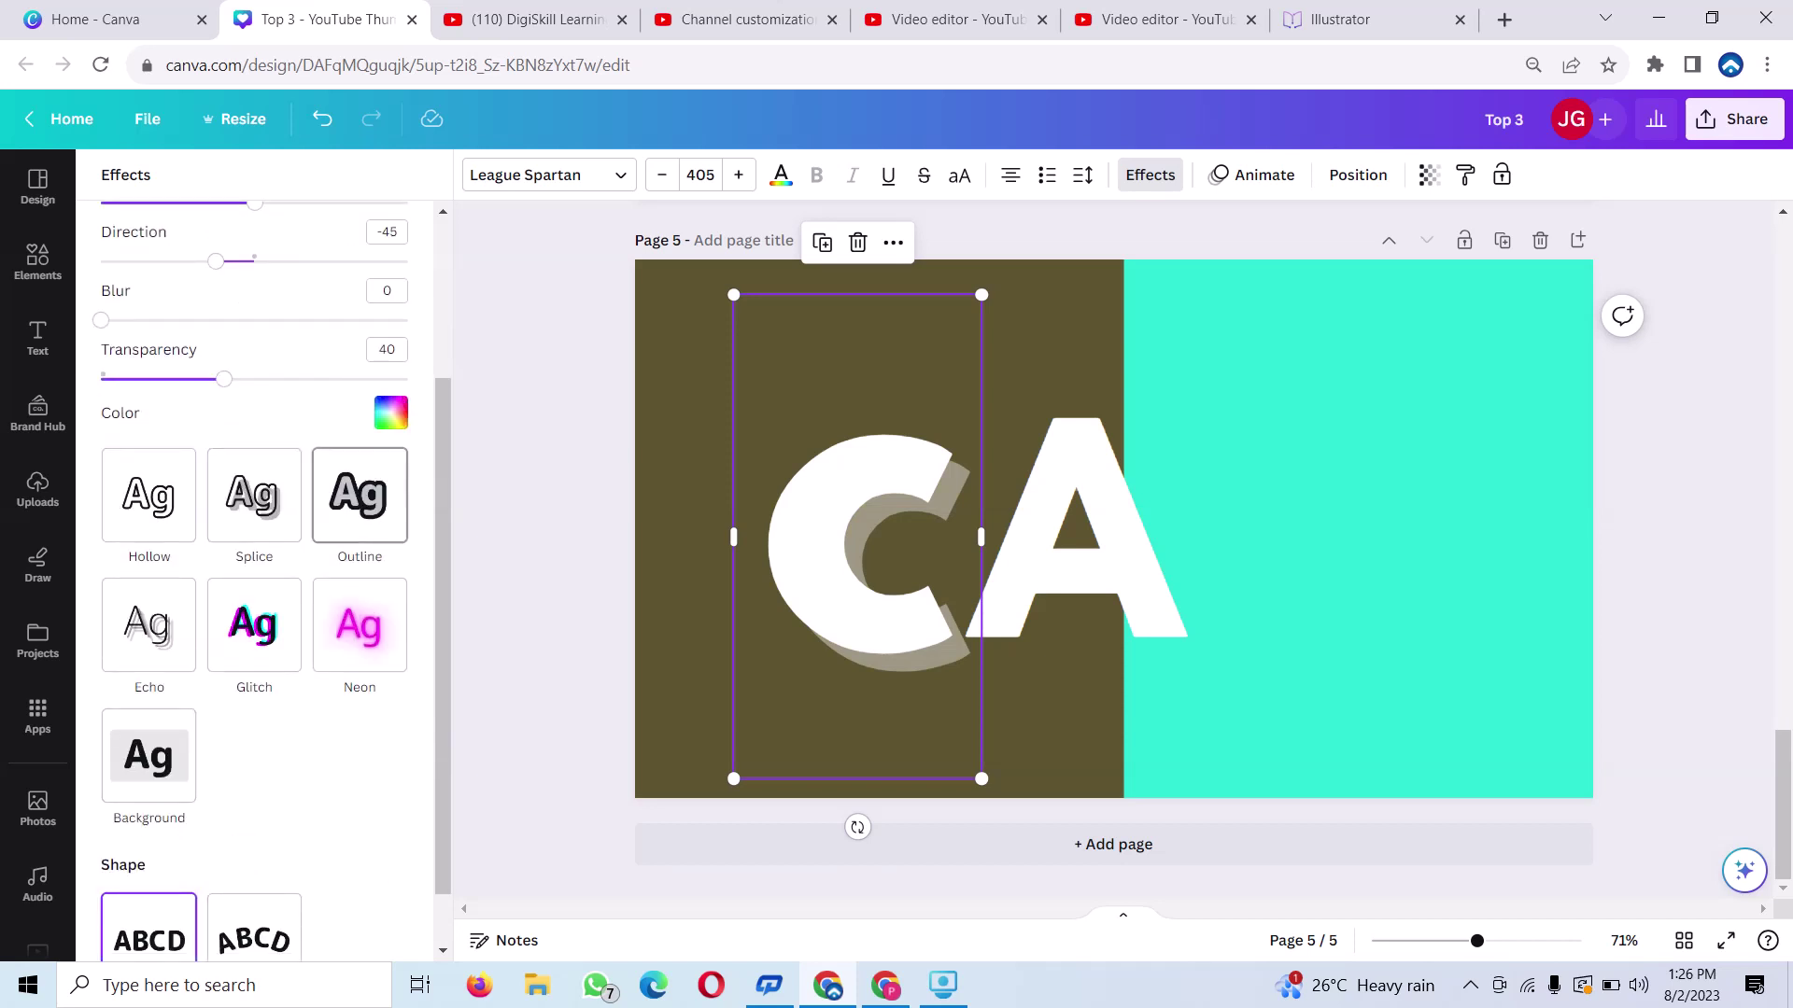
pyautogui.click(359, 495)
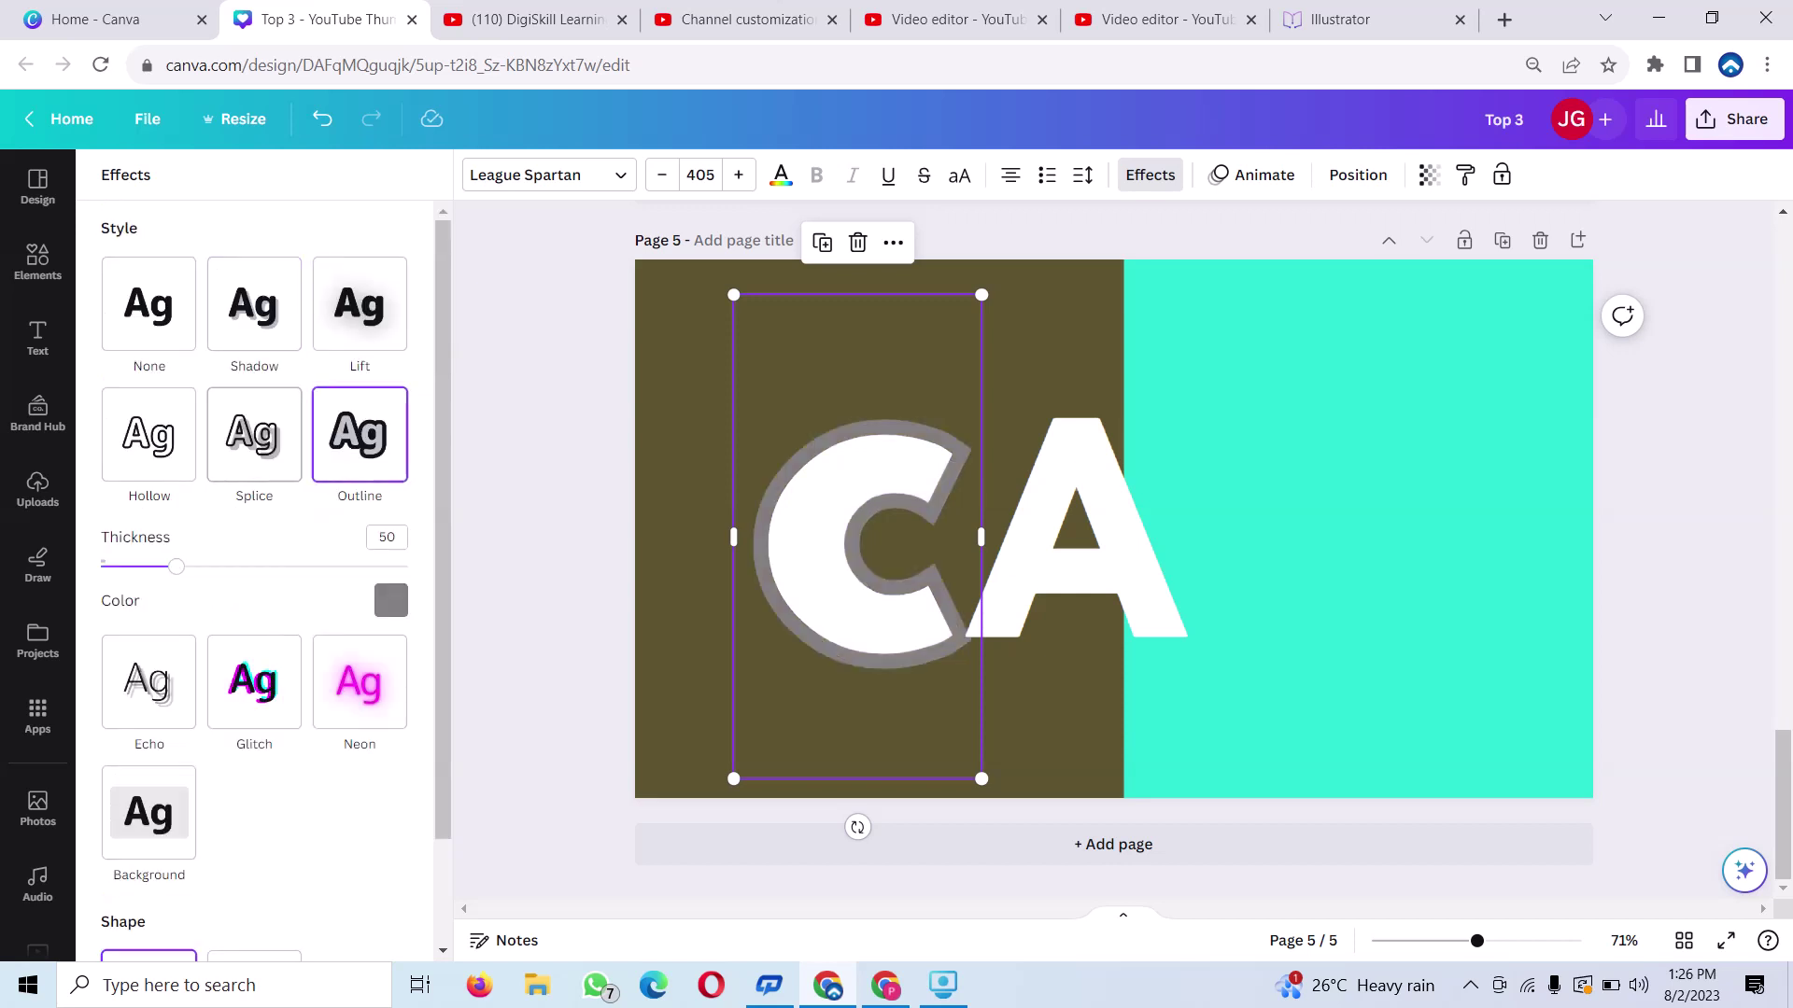
pyautogui.moveTo(177, 566); pyautogui.dragTo(120, 567)
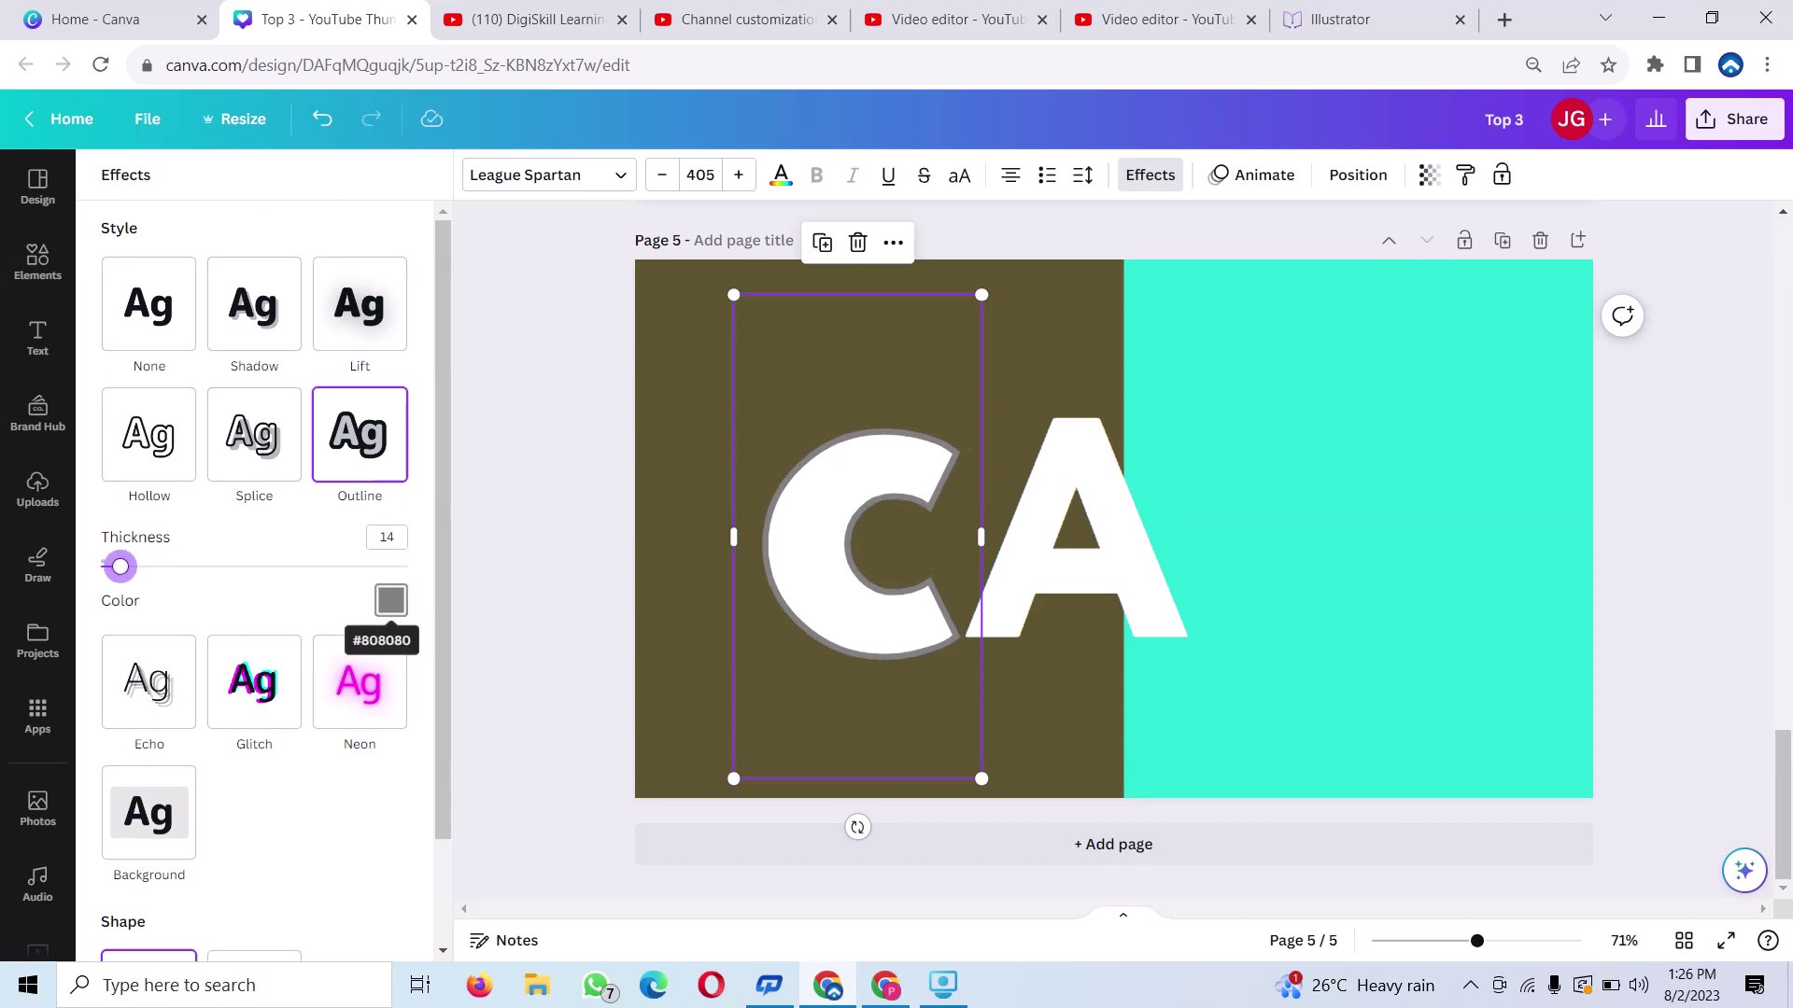
pyautogui.click(391, 600)
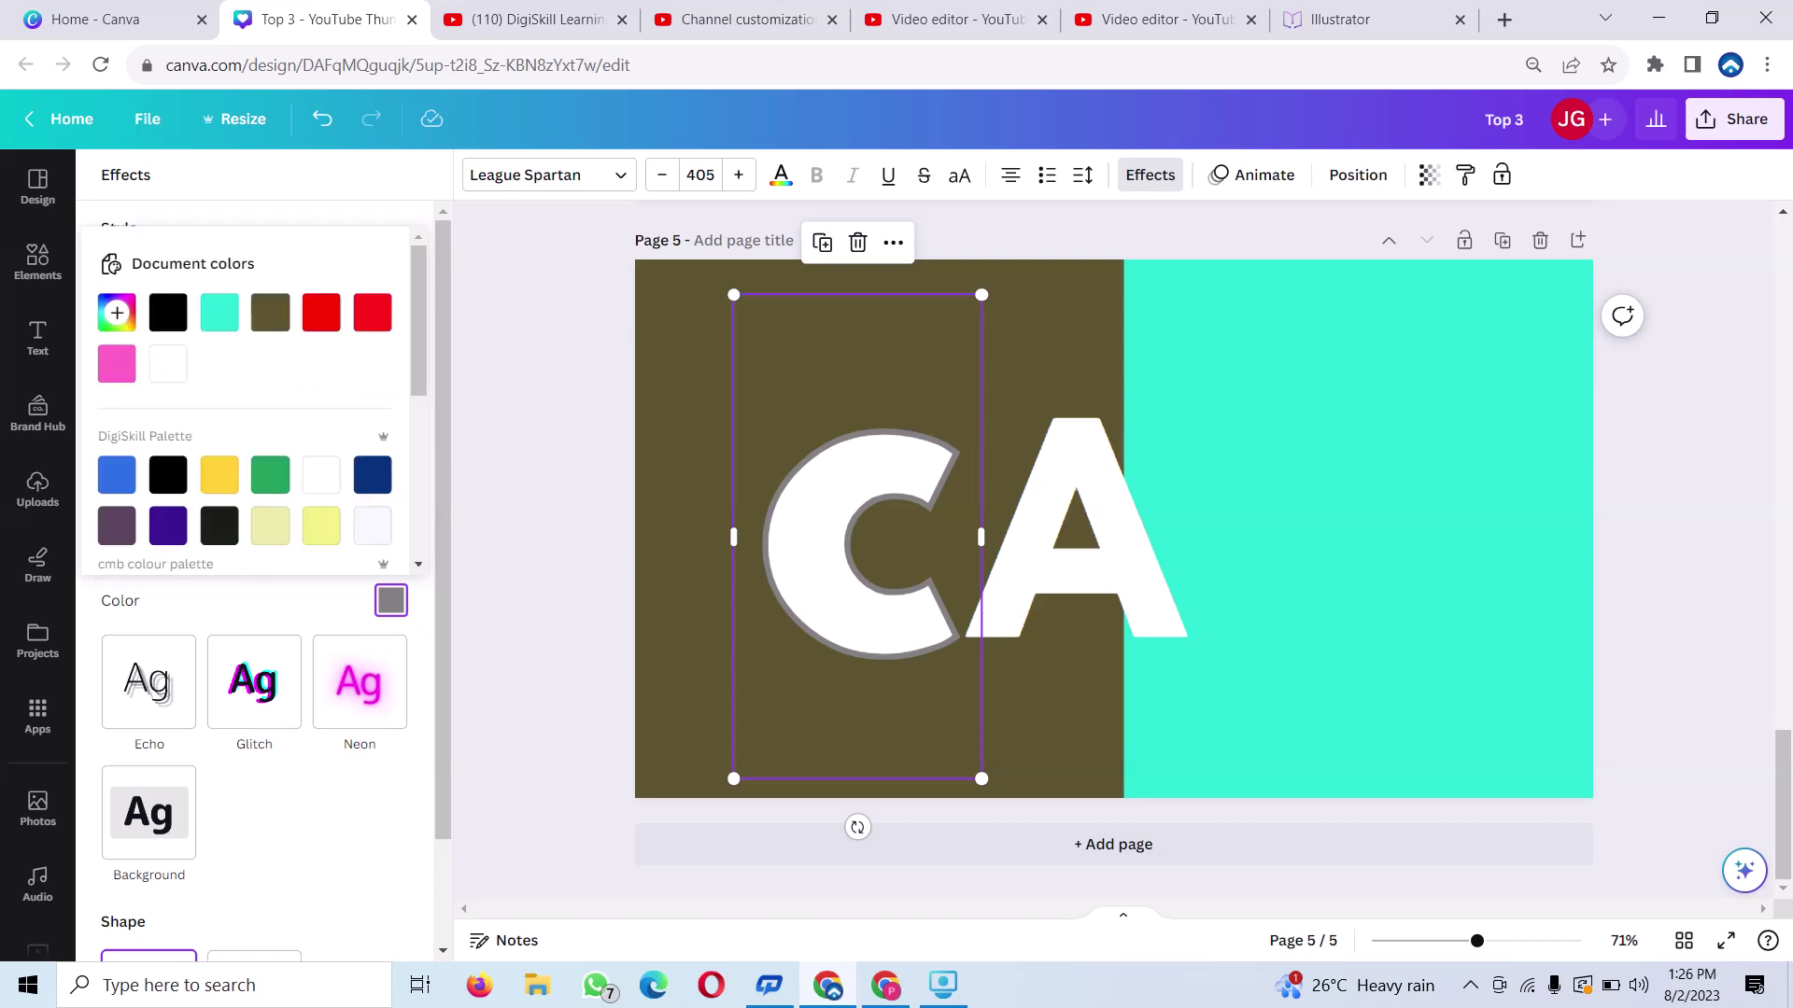
pyautogui.click(372, 312)
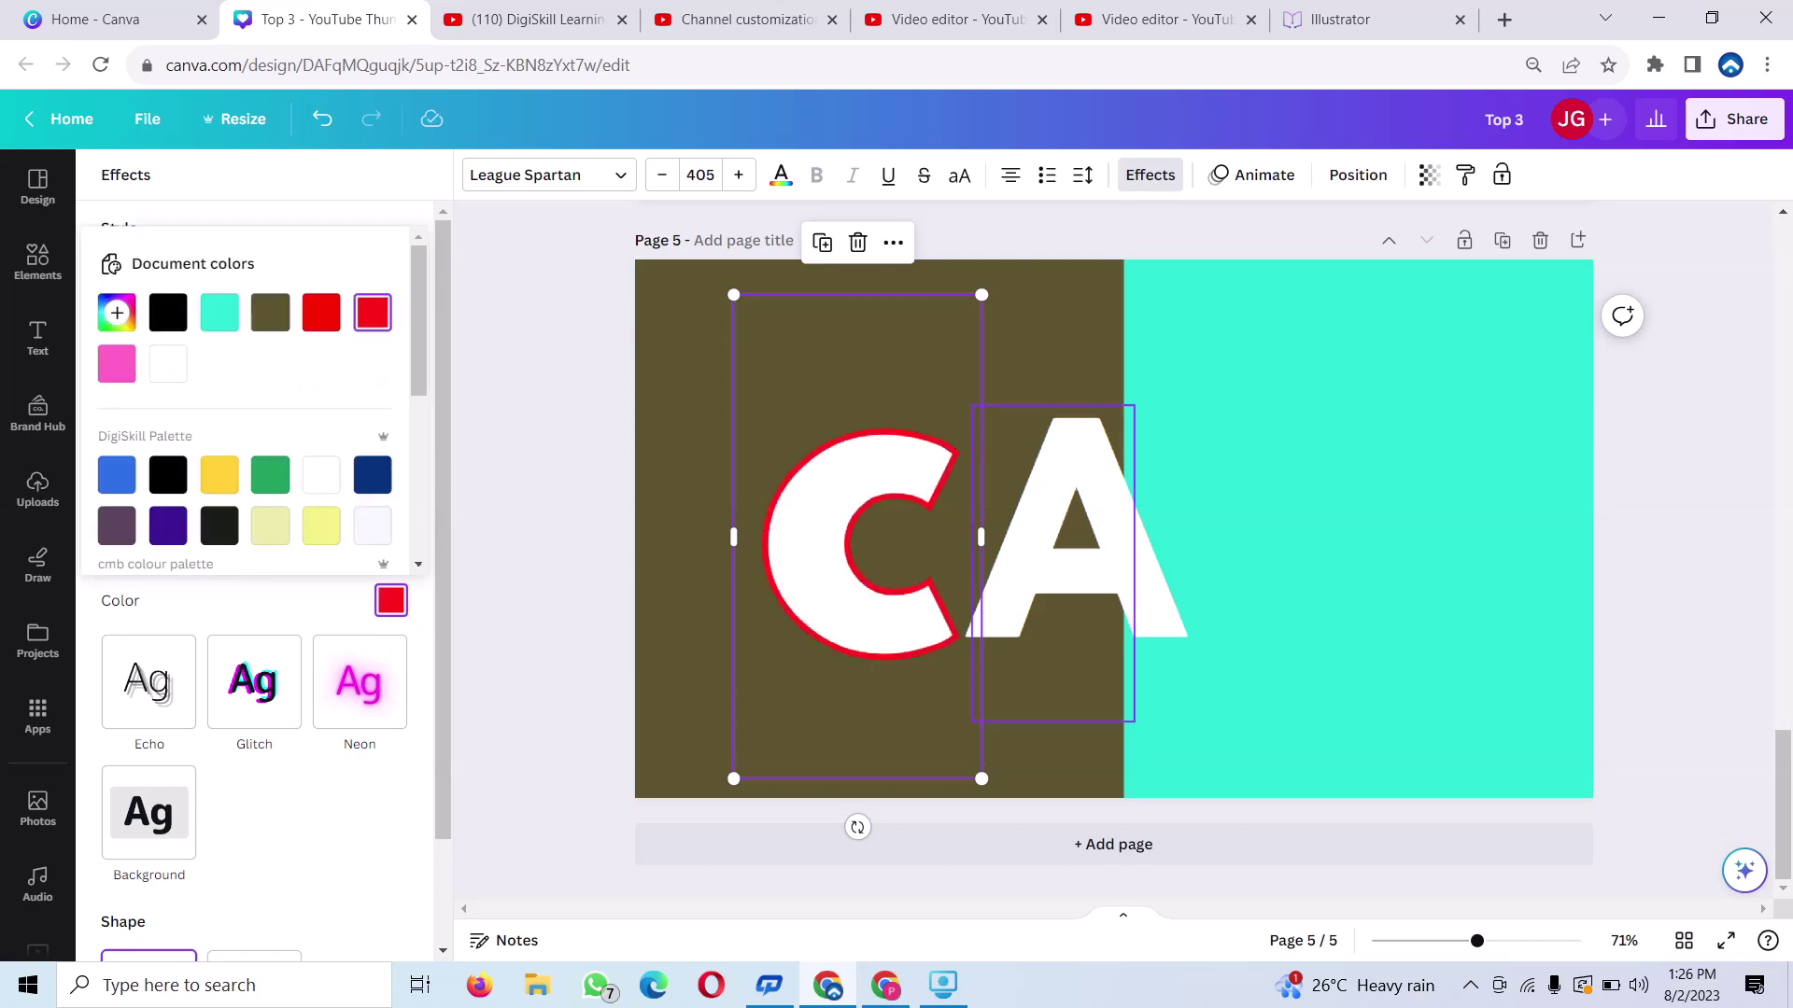
pyautogui.click(1053, 560)
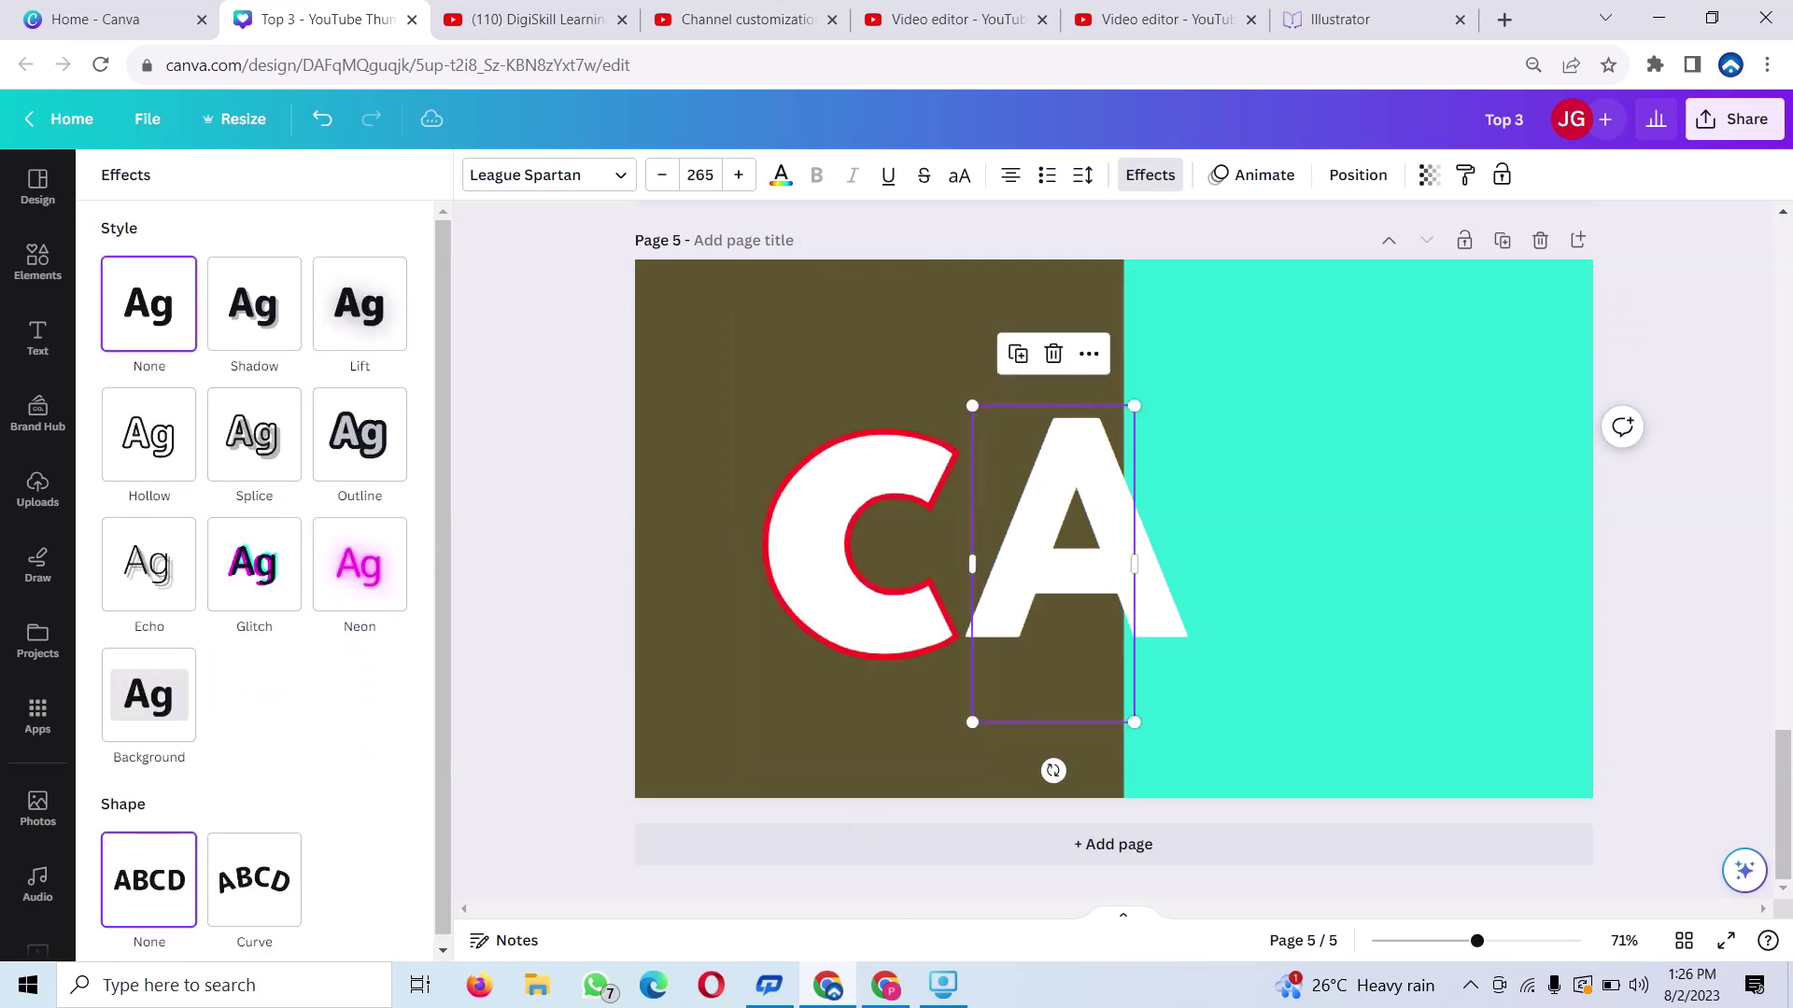
# Widen the A and give it a red Outline effect with thickness 30
pyautogui.moveTo(1133, 722)
pyautogui.mouseDown()
pyautogui.moveTo(1118, 734)
pyautogui.moveTo(1200, 738)
pyautogui.mouseUp()
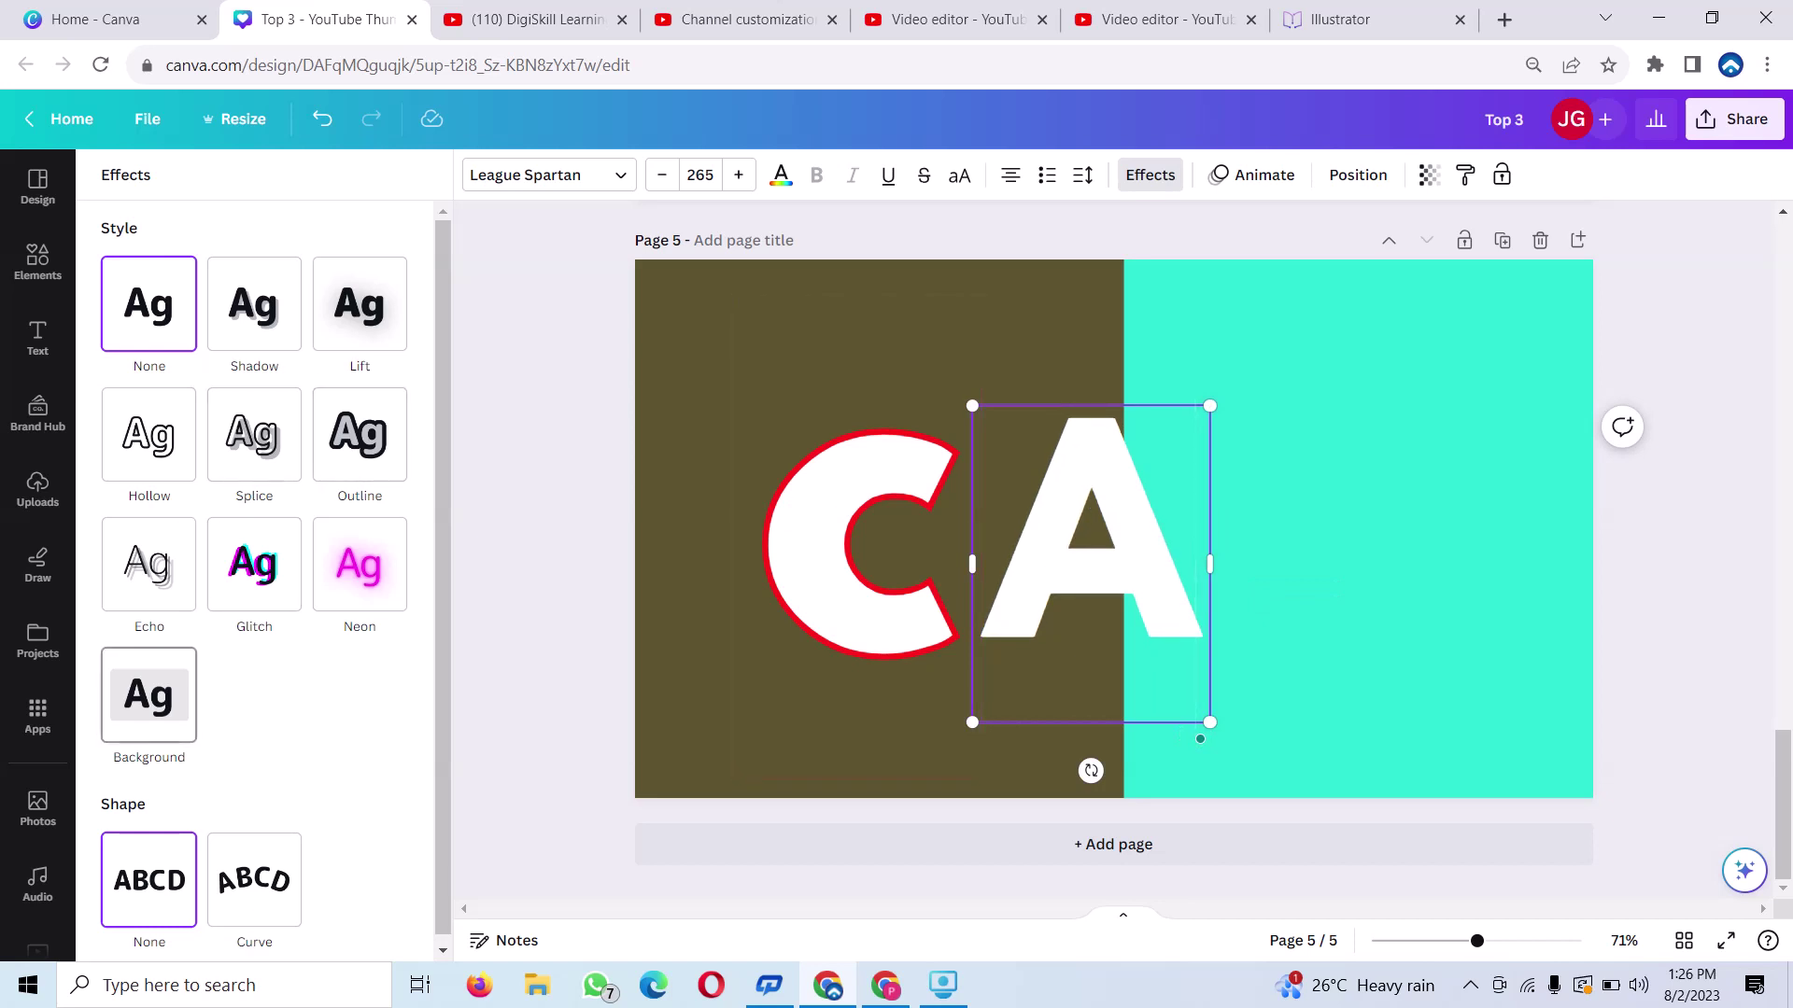
pyautogui.click(254, 304)
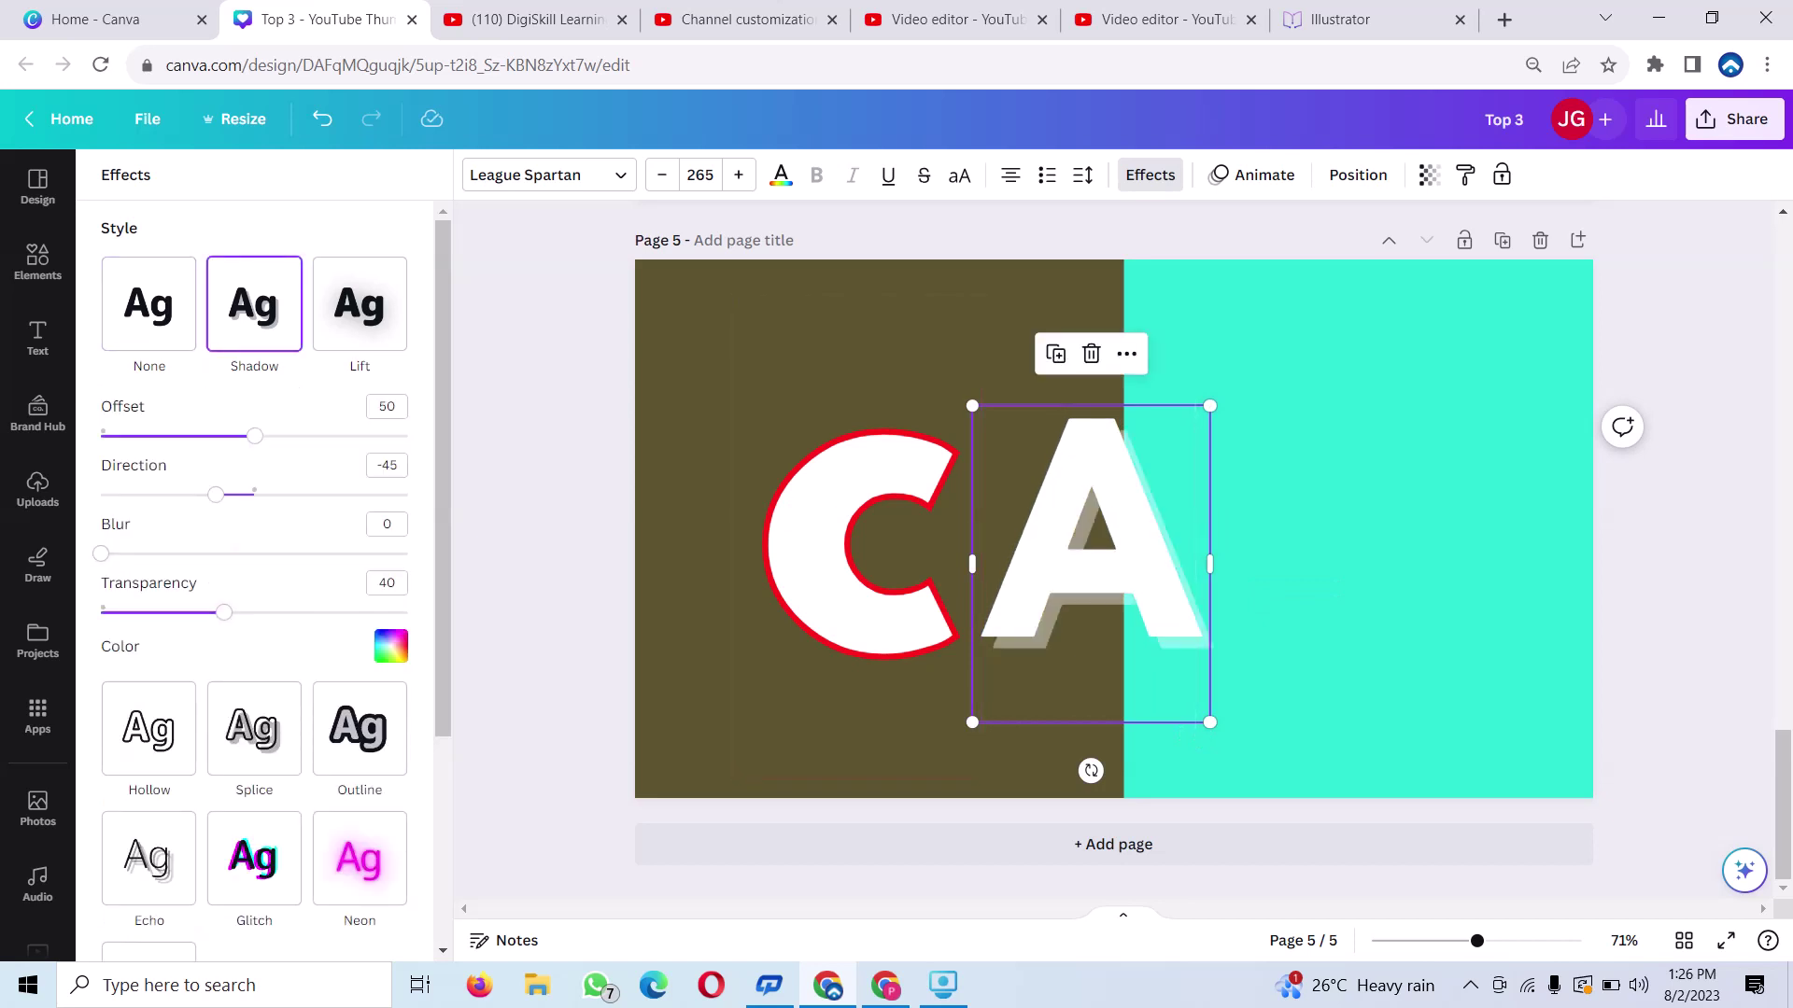
pyautogui.scroll(-3, 186, 691)
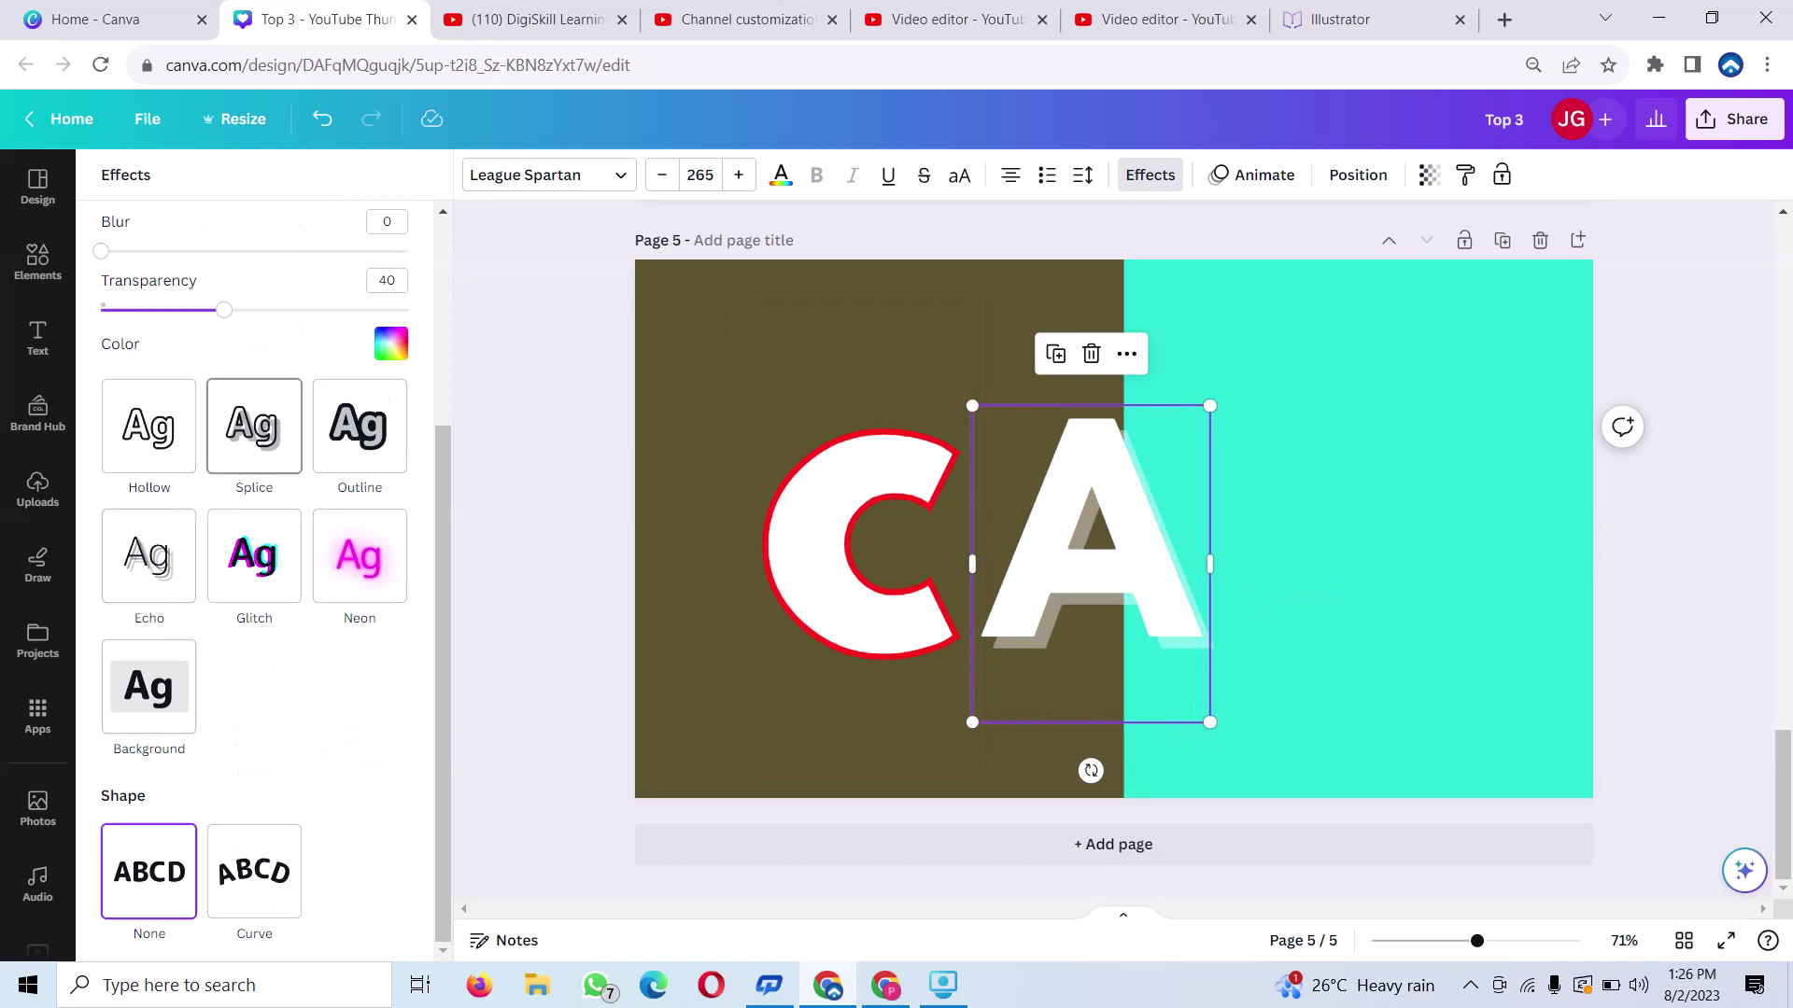
pyautogui.click(360, 426)
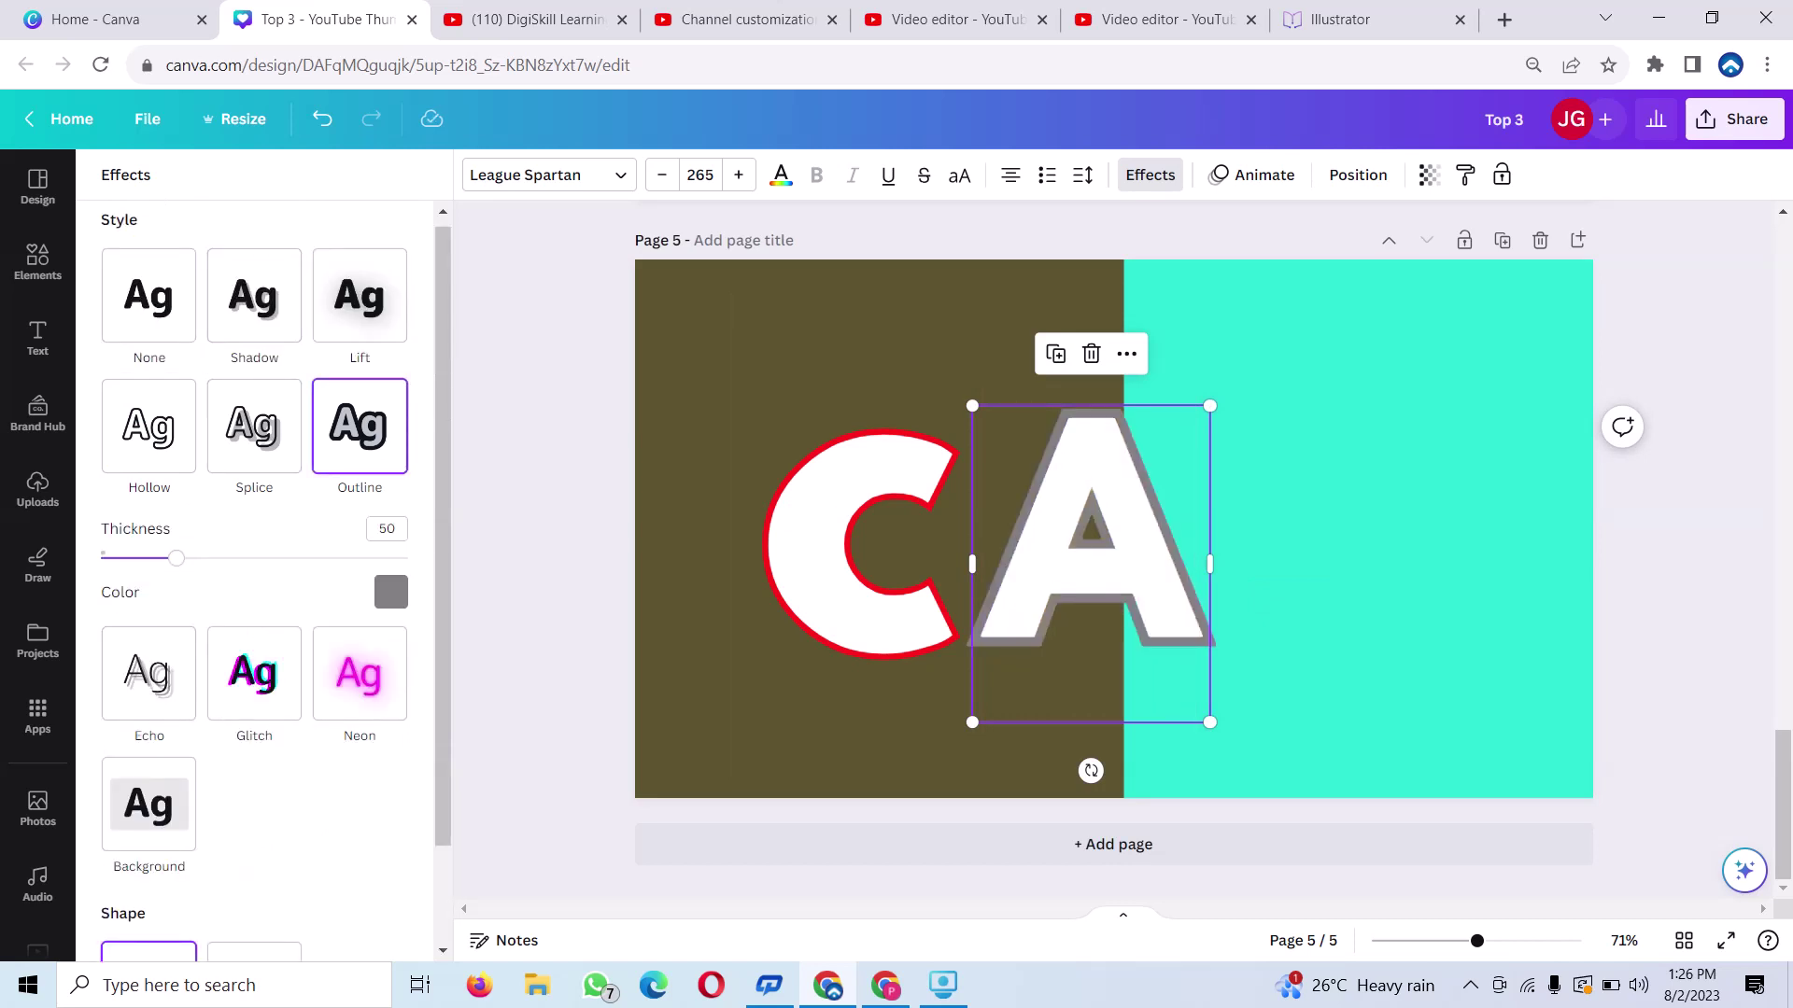
pyautogui.moveTo(176, 558); pyautogui.dragTo(145, 558)
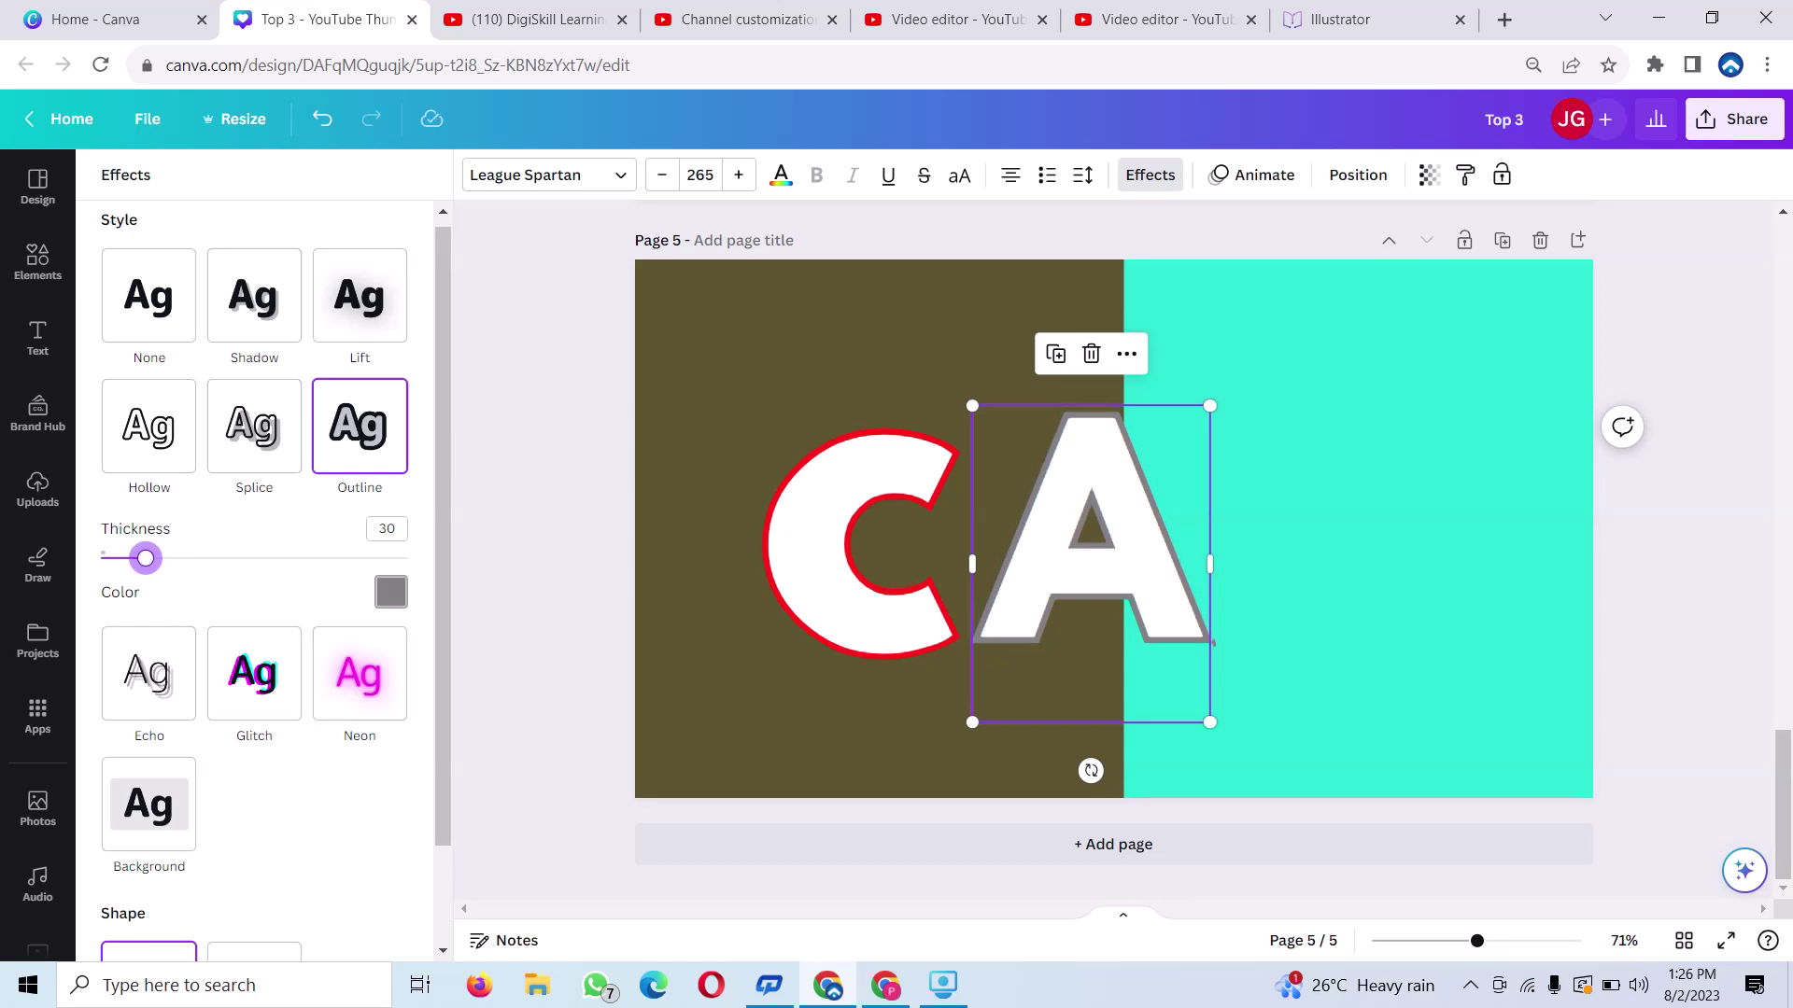
pyautogui.click(391, 592)
pyautogui.click(373, 303)
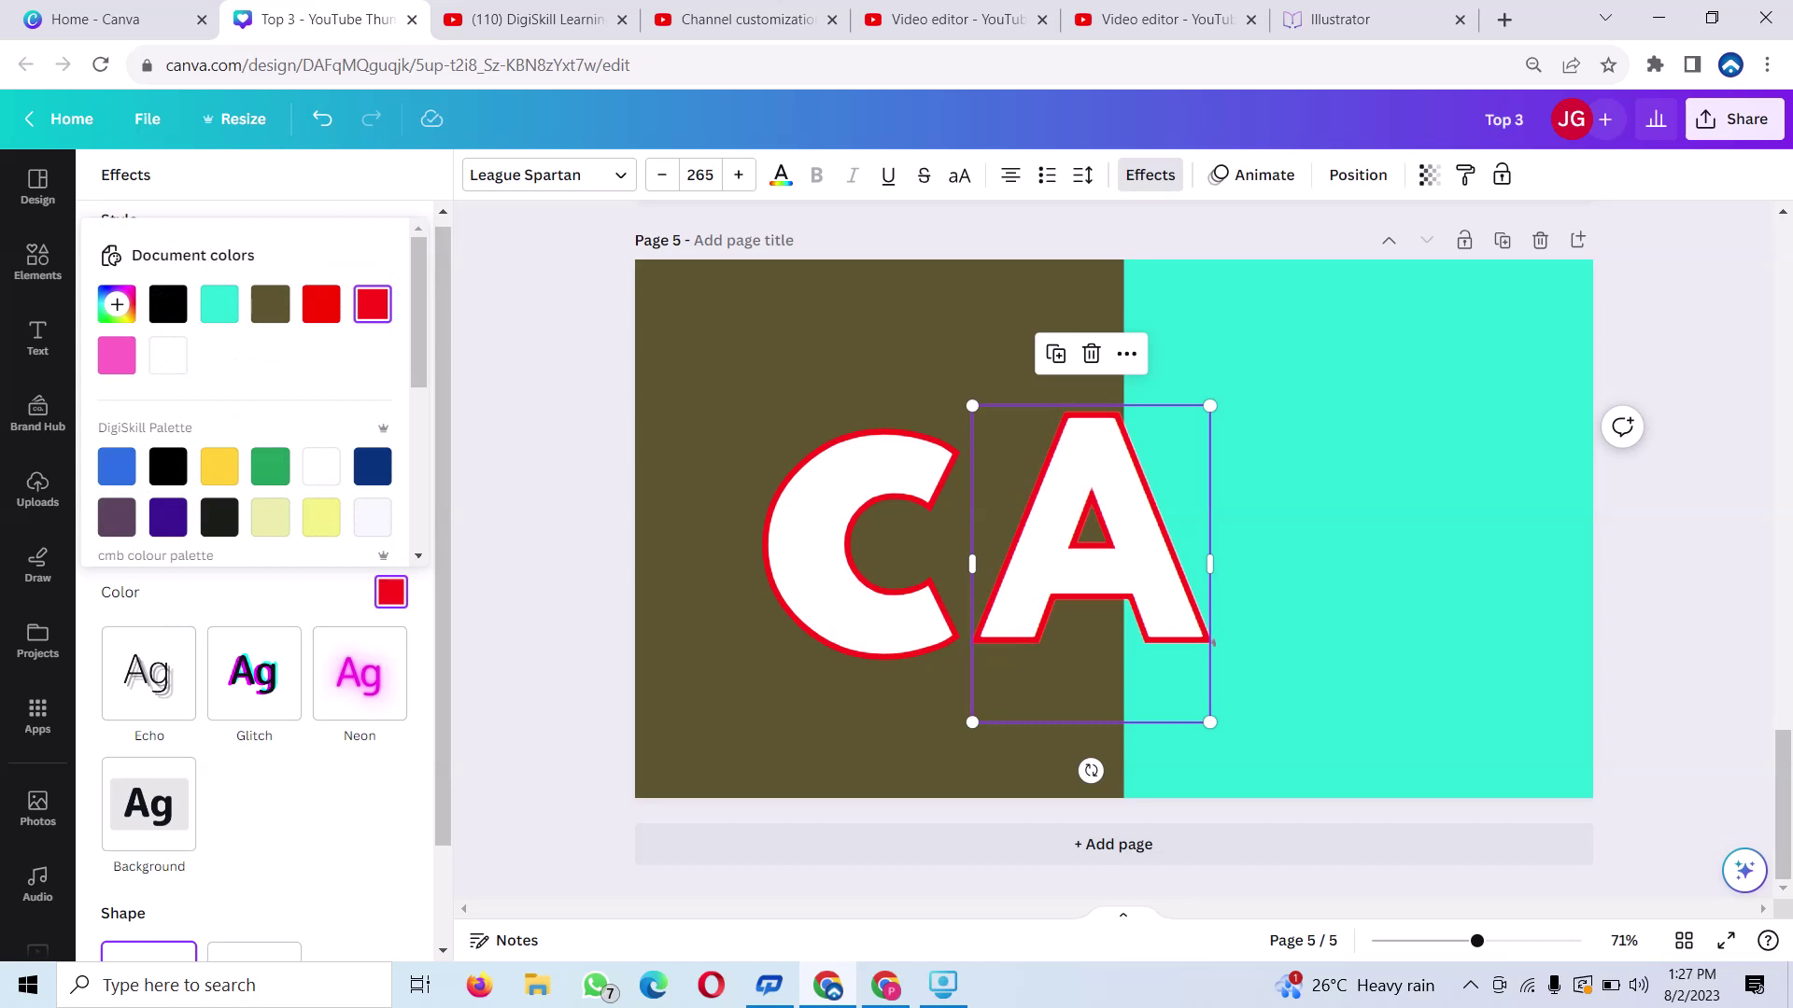
# Shrink the A and C slightly and move them closer together
pyautogui.moveTo(1210, 405); pyautogui.dragTo(1182, 446)
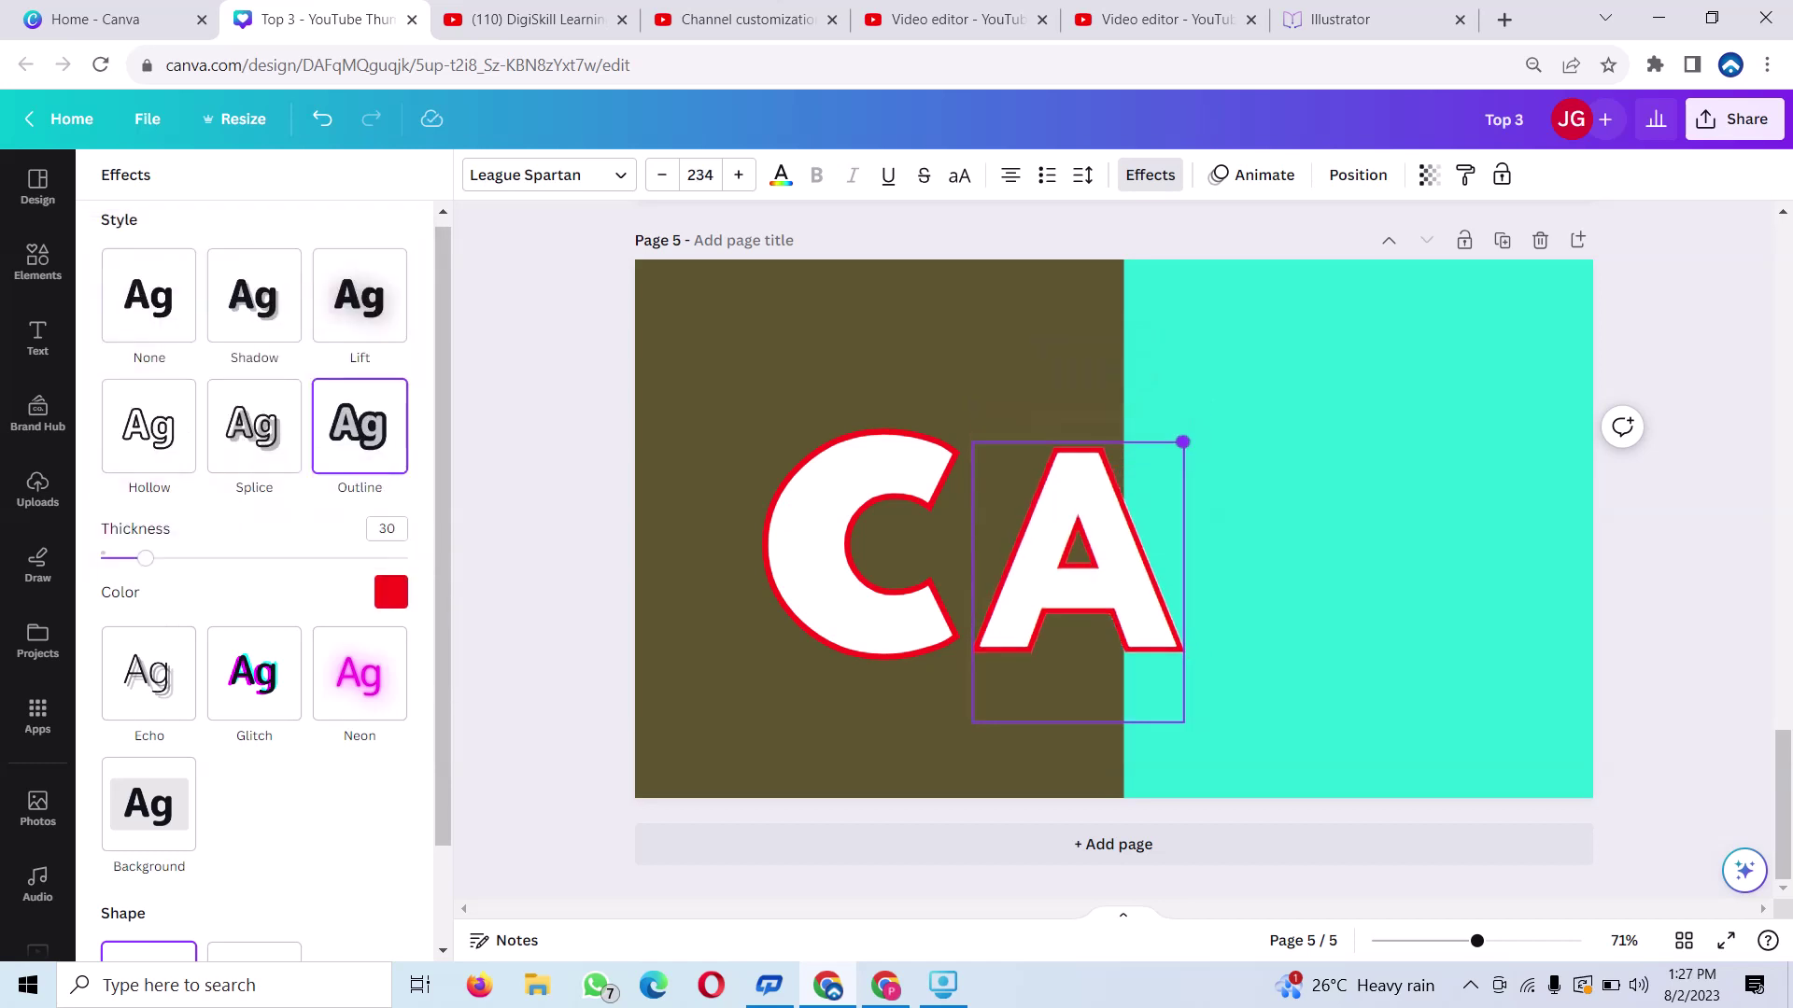
pyautogui.click(859, 542)
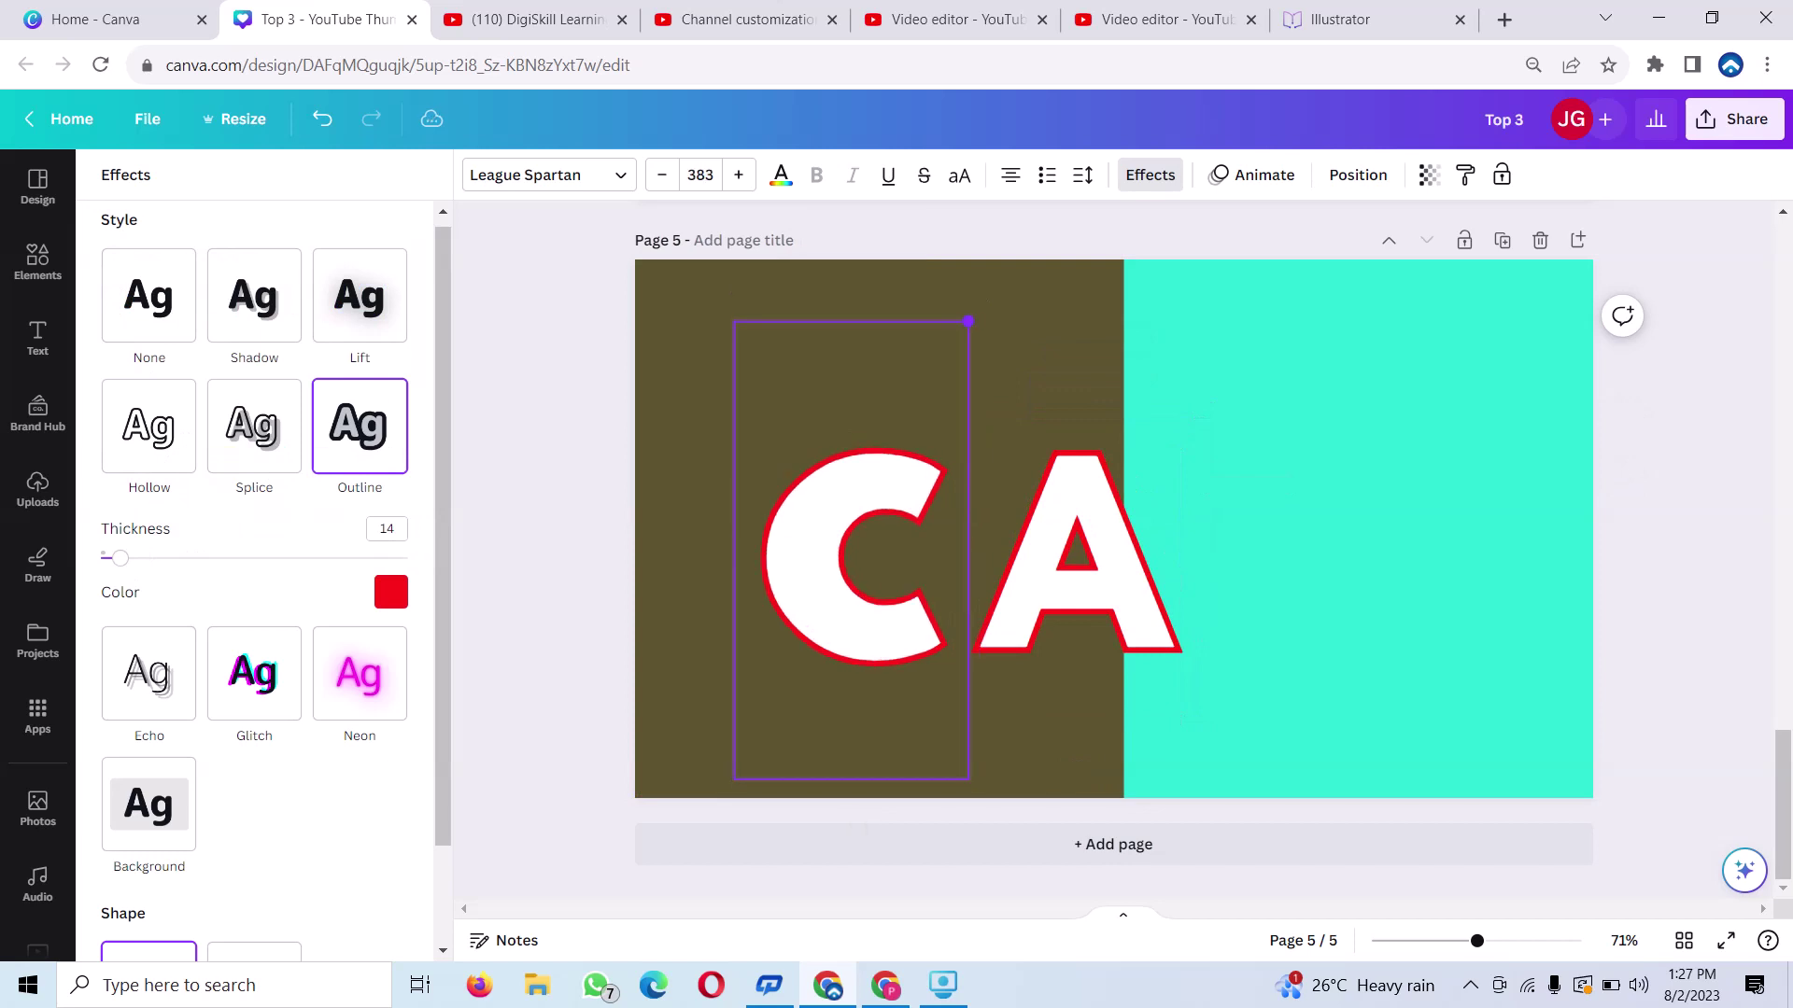
pyautogui.moveTo(981, 295); pyautogui.dragTo(964, 324)
pyautogui.moveTo(934, 392); pyautogui.dragTo(889, 370)
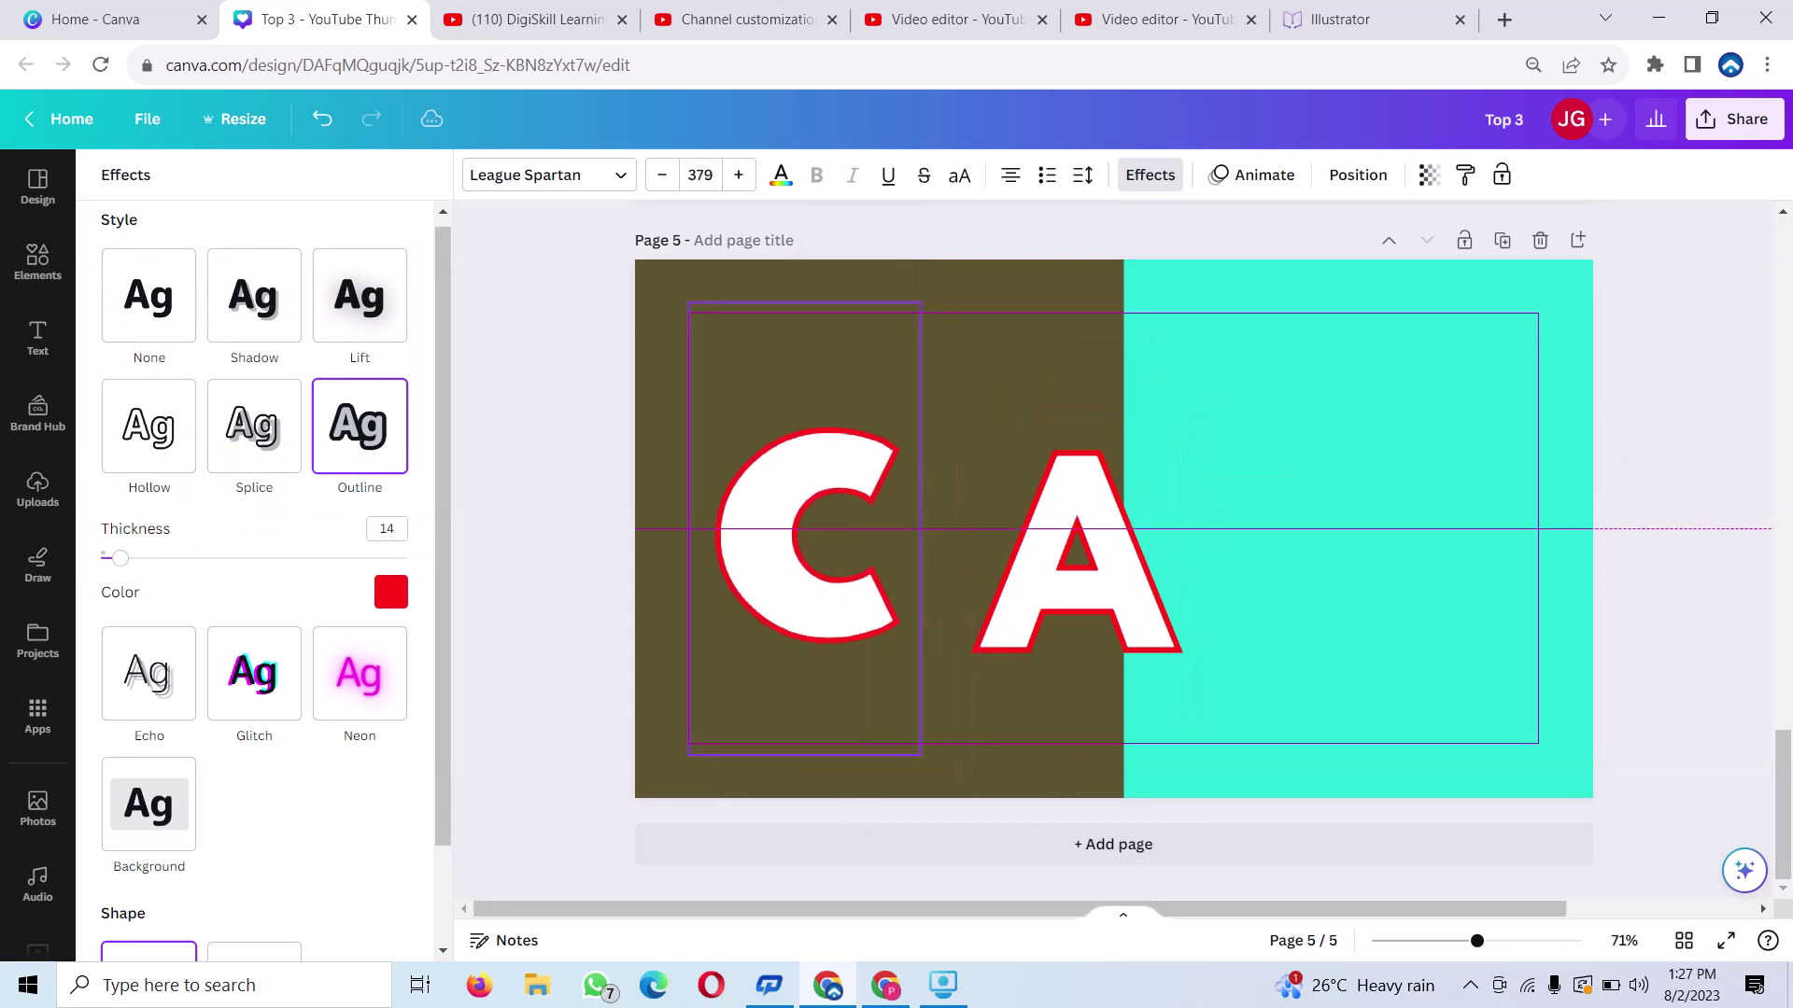
pyautogui.moveTo(1075, 551)
pyautogui.mouseDown()
pyautogui.moveTo(988, 522)
pyautogui.moveTo(1015, 524)
pyautogui.mouseUp()
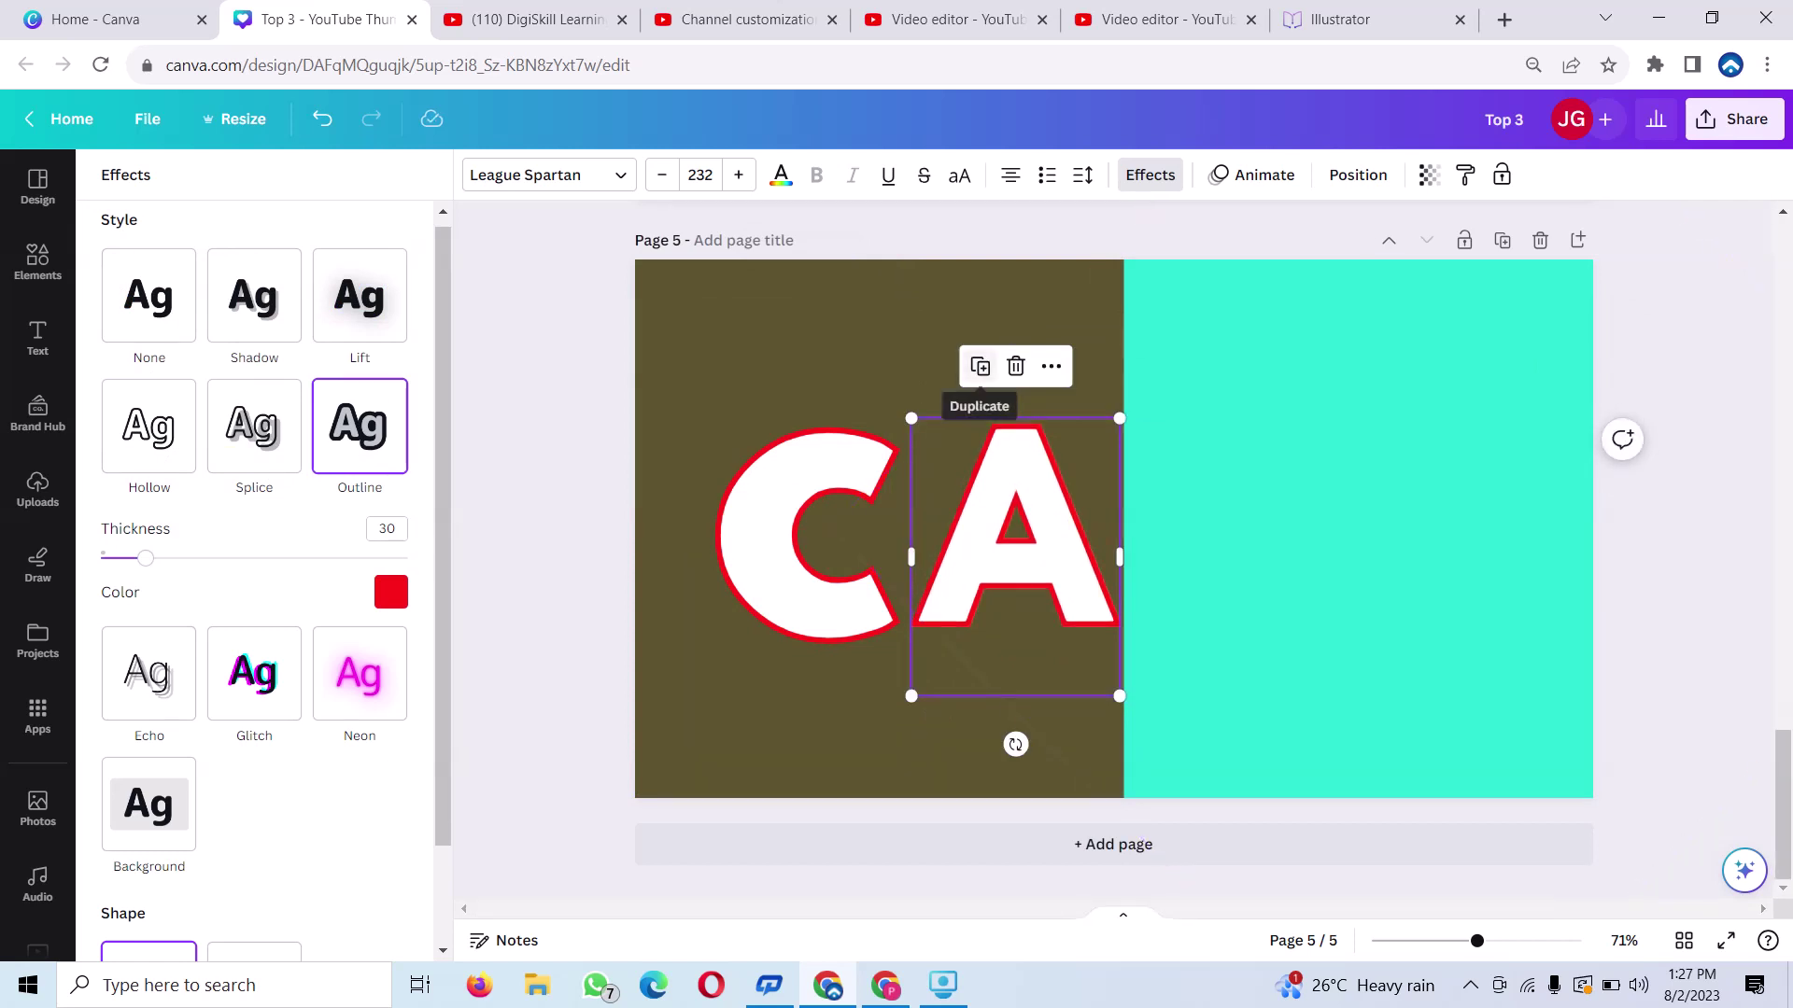
# Duplicate the A onto the turquoise half, retype it as N, and shrink it to size 209
pyautogui.click(992, 378)
pyautogui.moveTo(1027, 568); pyautogui.dragTo(1224, 557)
pyautogui.doubleClick(1311, 704)
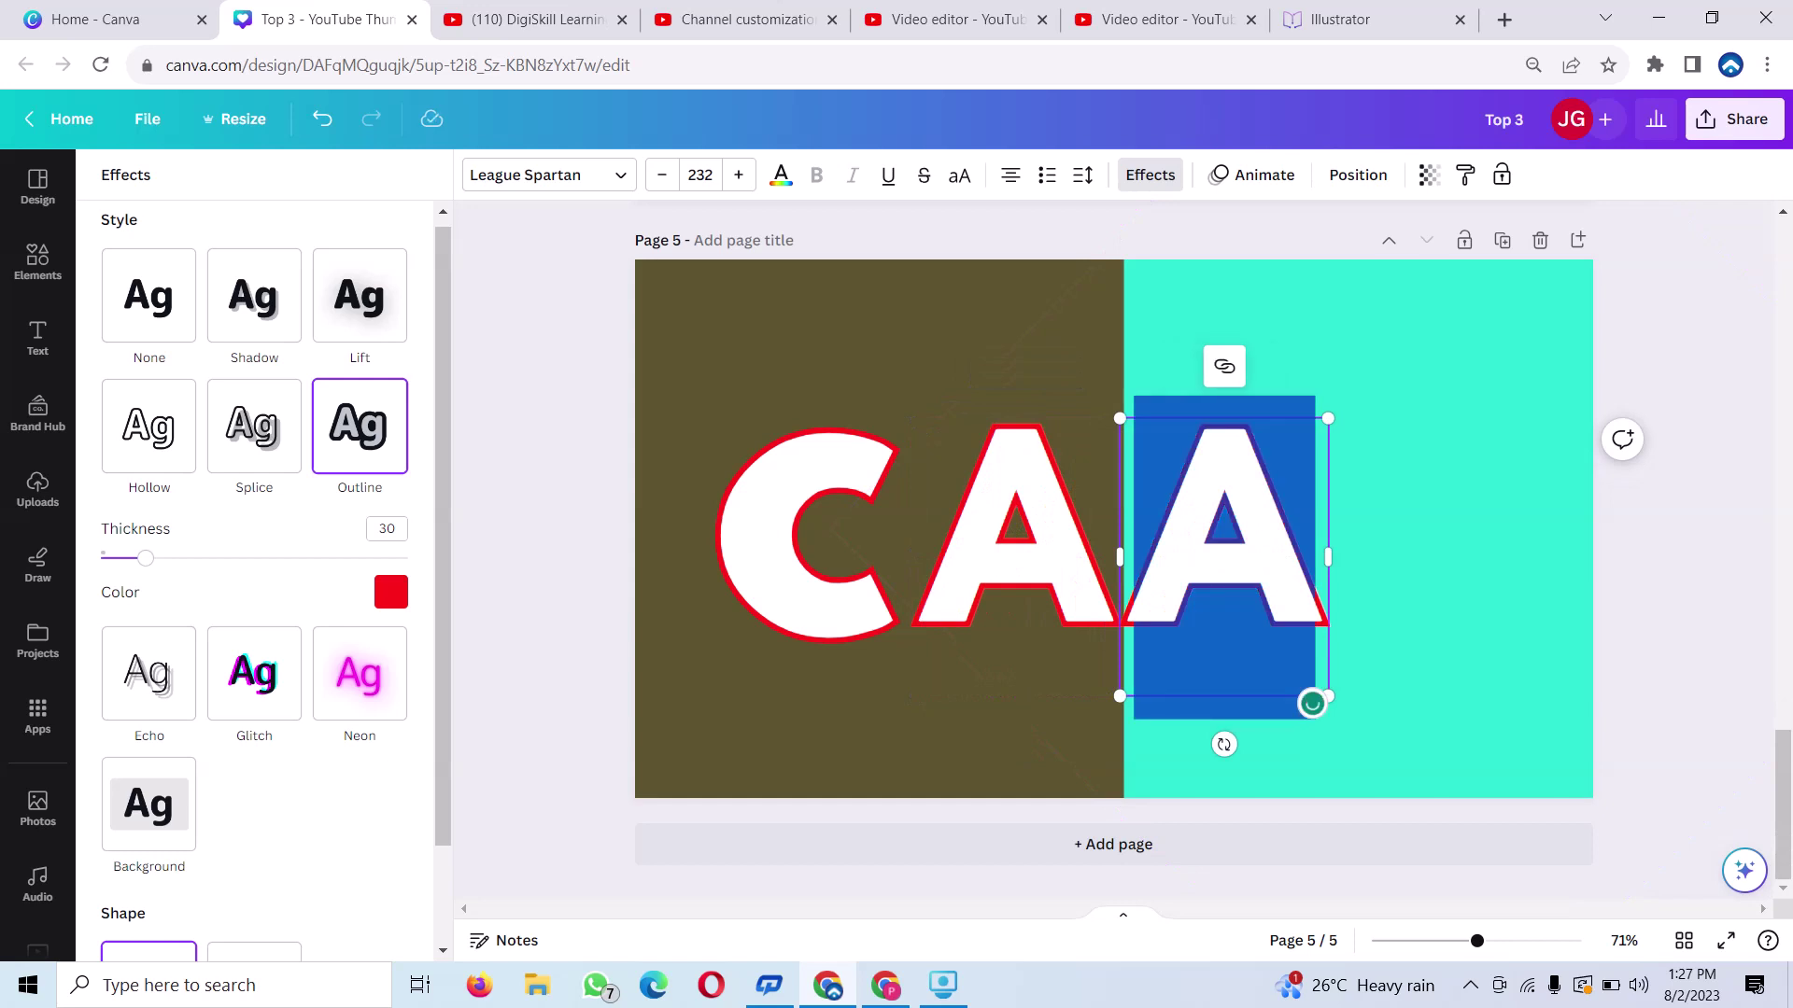
pyautogui.press('BackSpace')
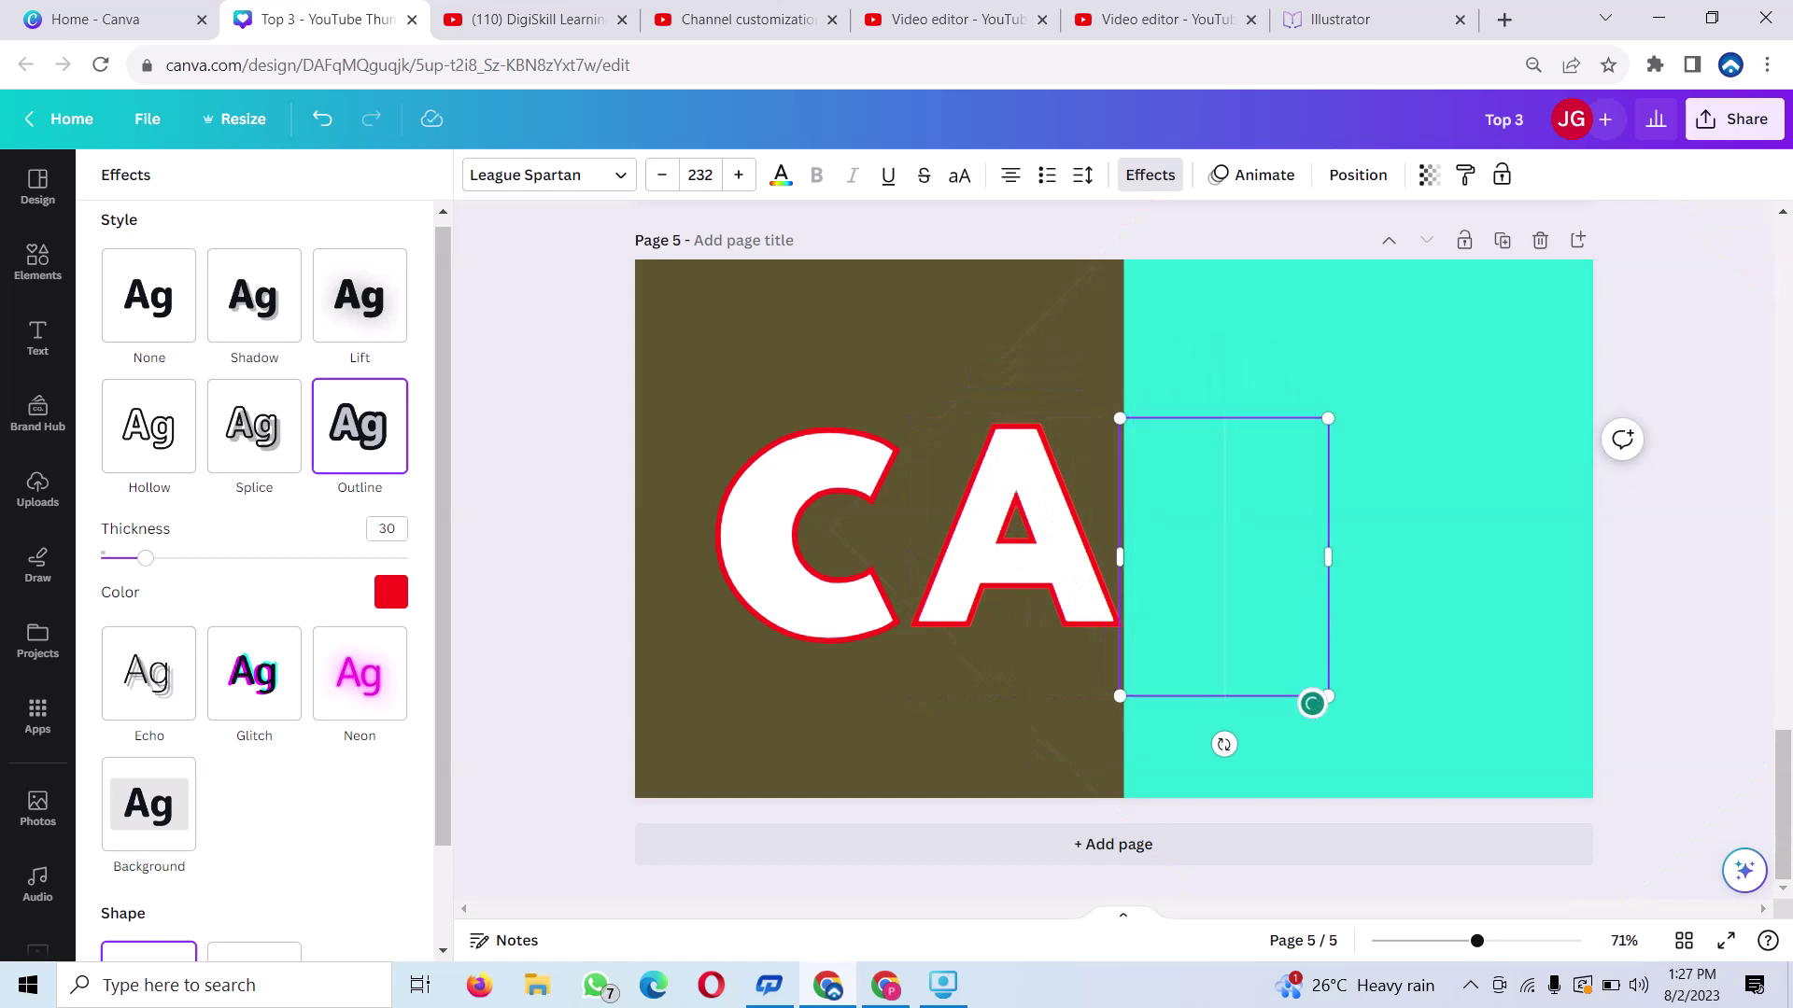
pyautogui.write('N')
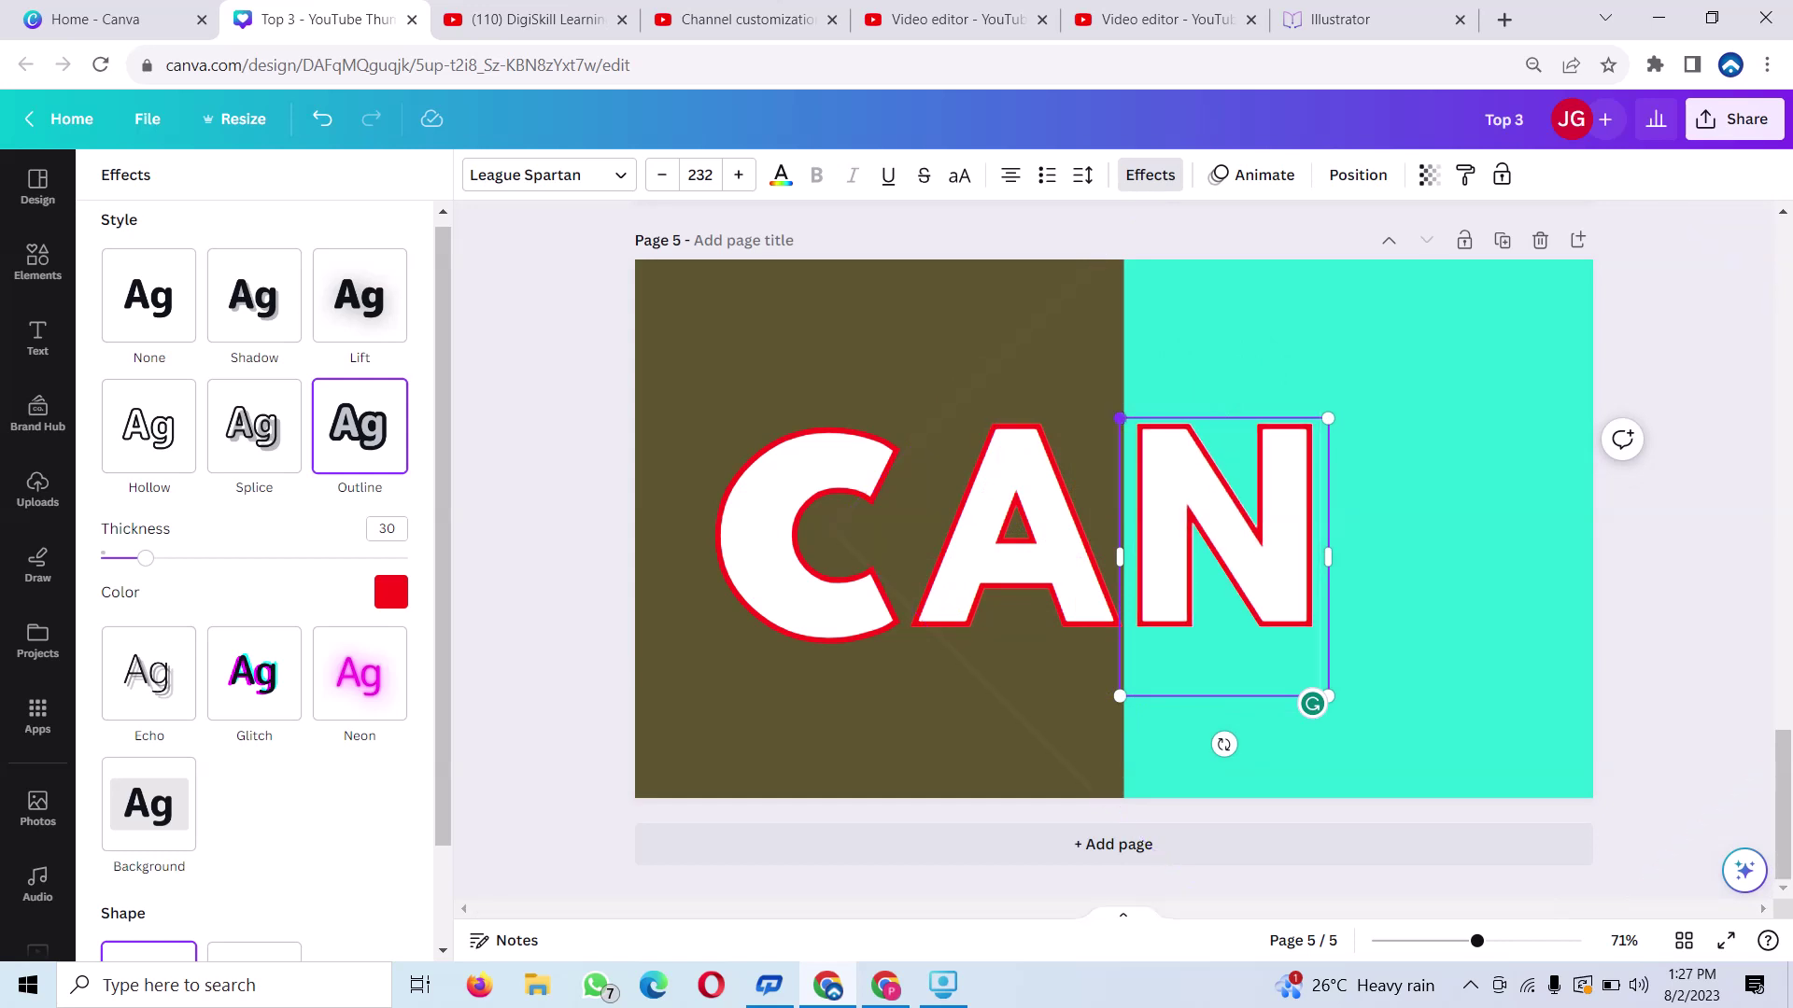
pyautogui.moveTo(1119, 419); pyautogui.dragTo(1139, 445)
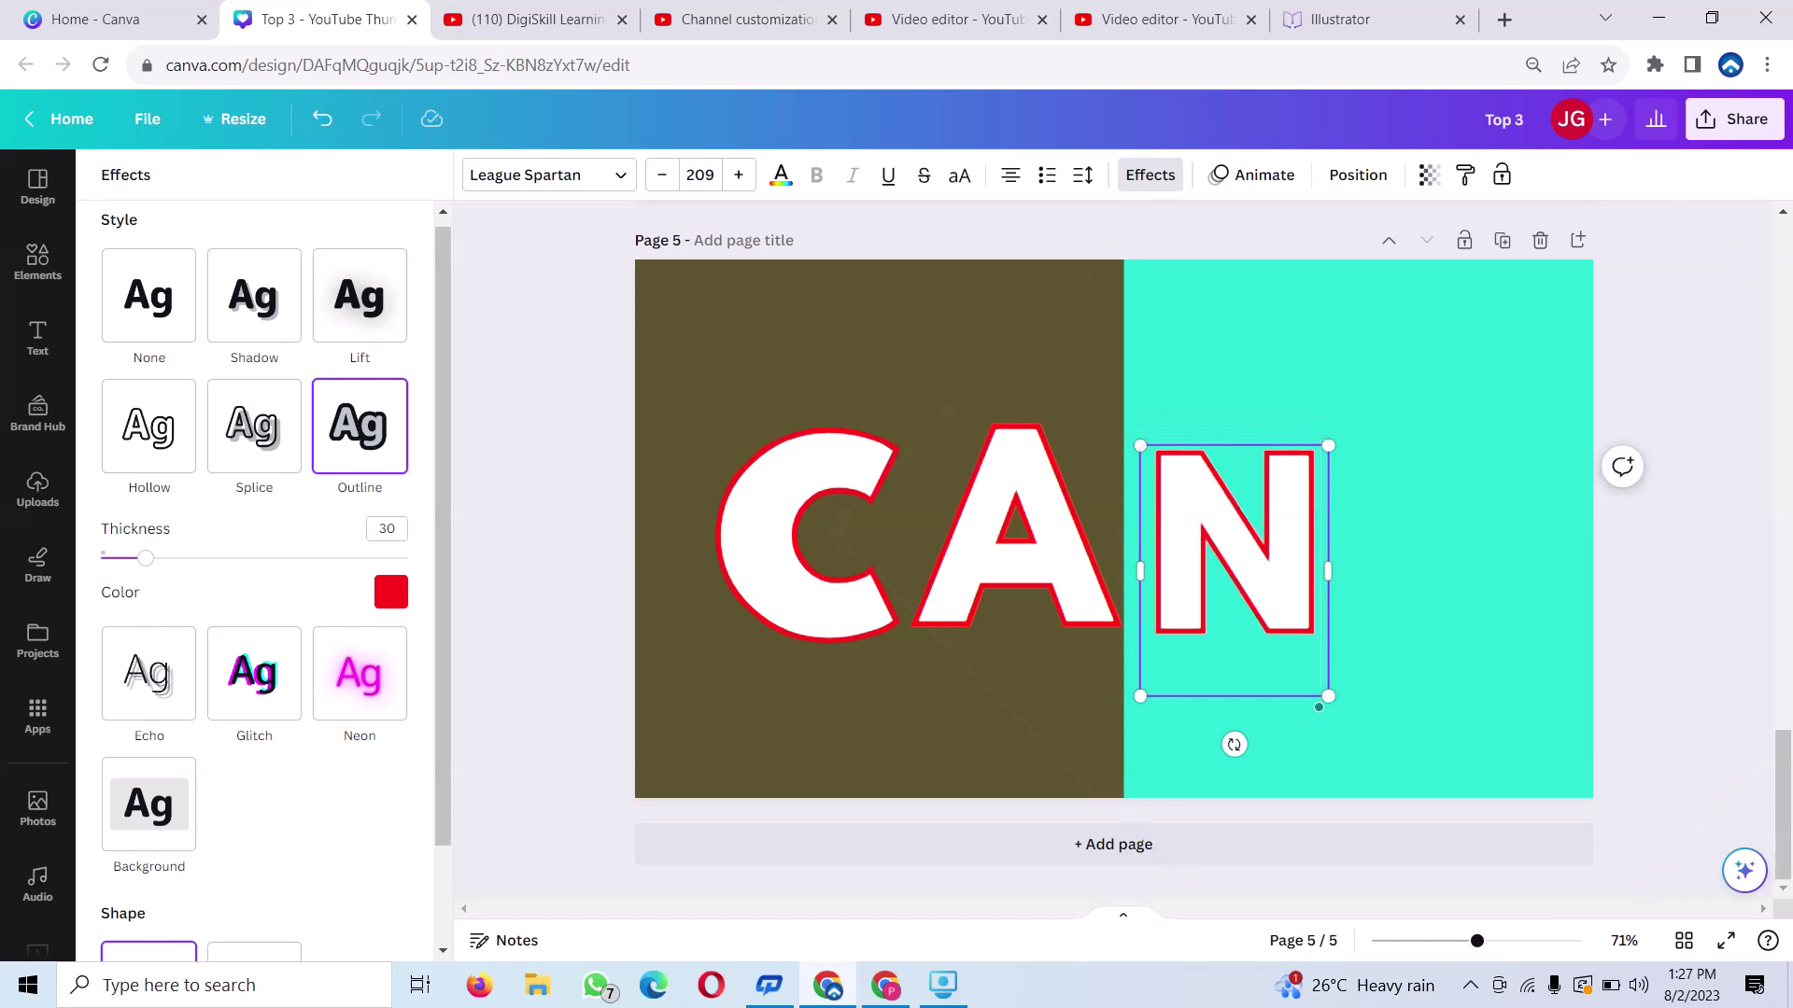
pyautogui.press('Return')
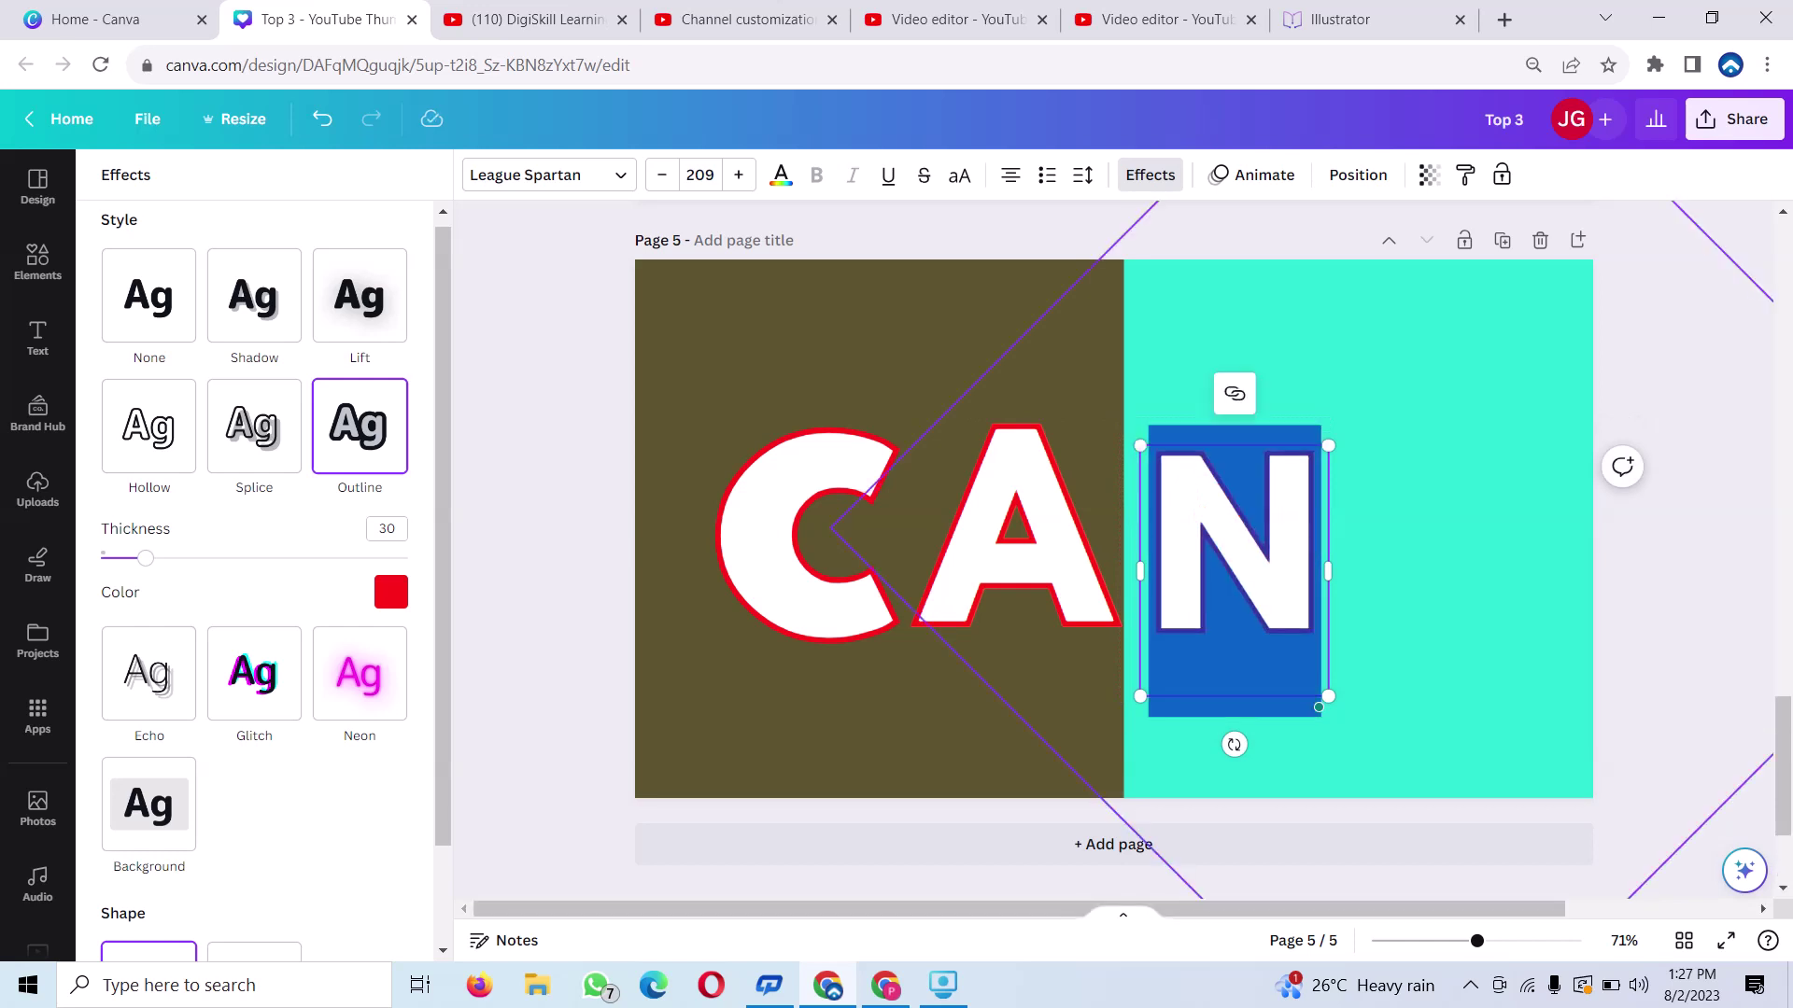
# Duplicate the N, shrink the C slightly, and pull the C, A and N close together
pyautogui.click(831, 529)
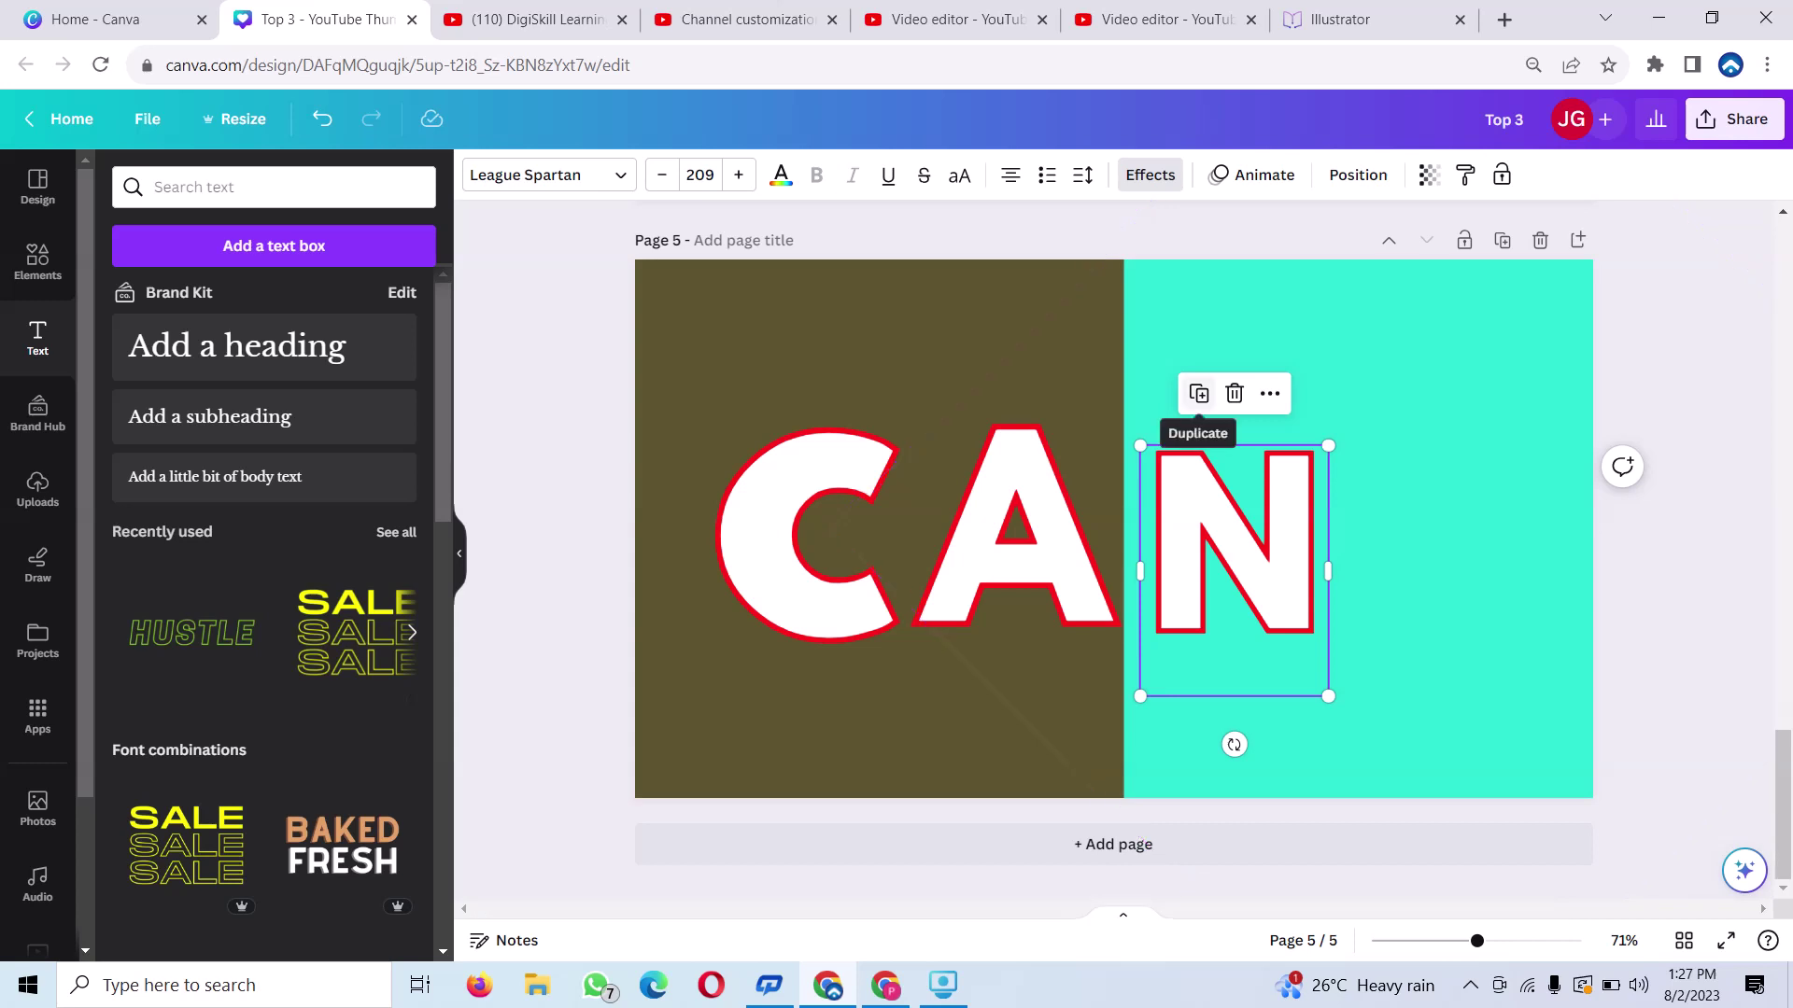
pyautogui.click(1199, 393)
pyautogui.moveTo(1242, 551); pyautogui.dragTo(1379, 486)
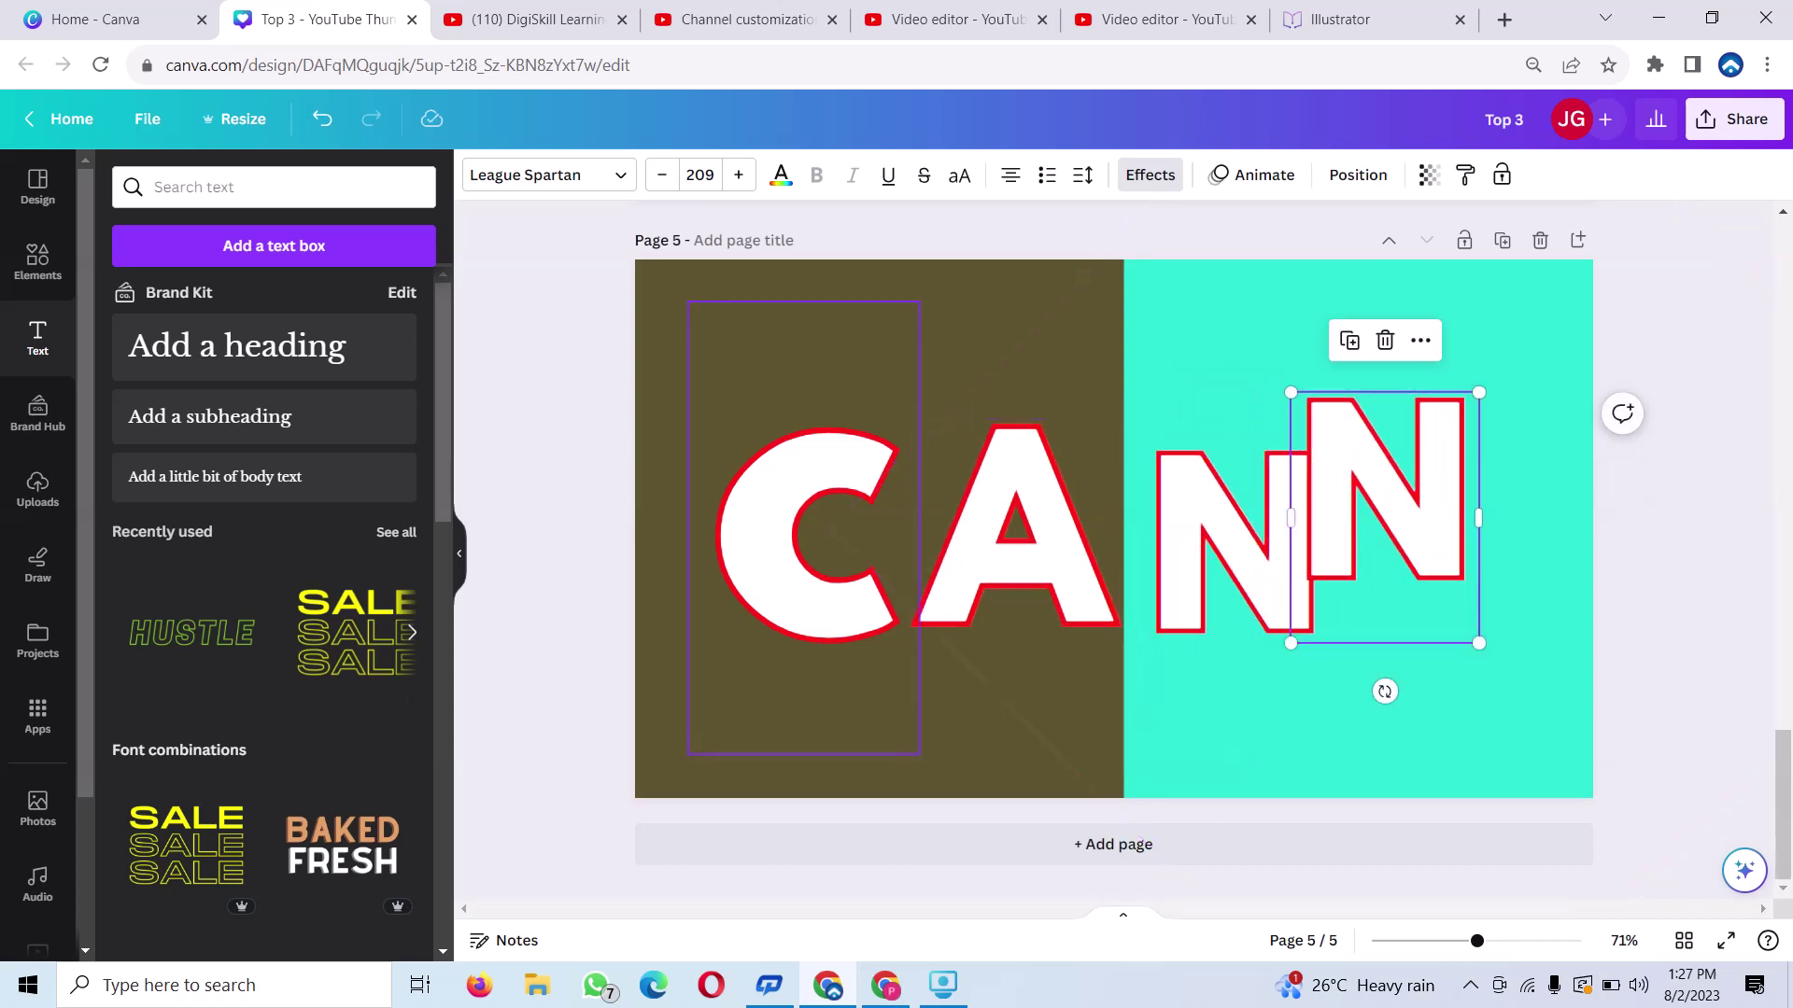
pyautogui.click(803, 527)
pyautogui.moveTo(920, 301); pyautogui.dragTo(911, 318)
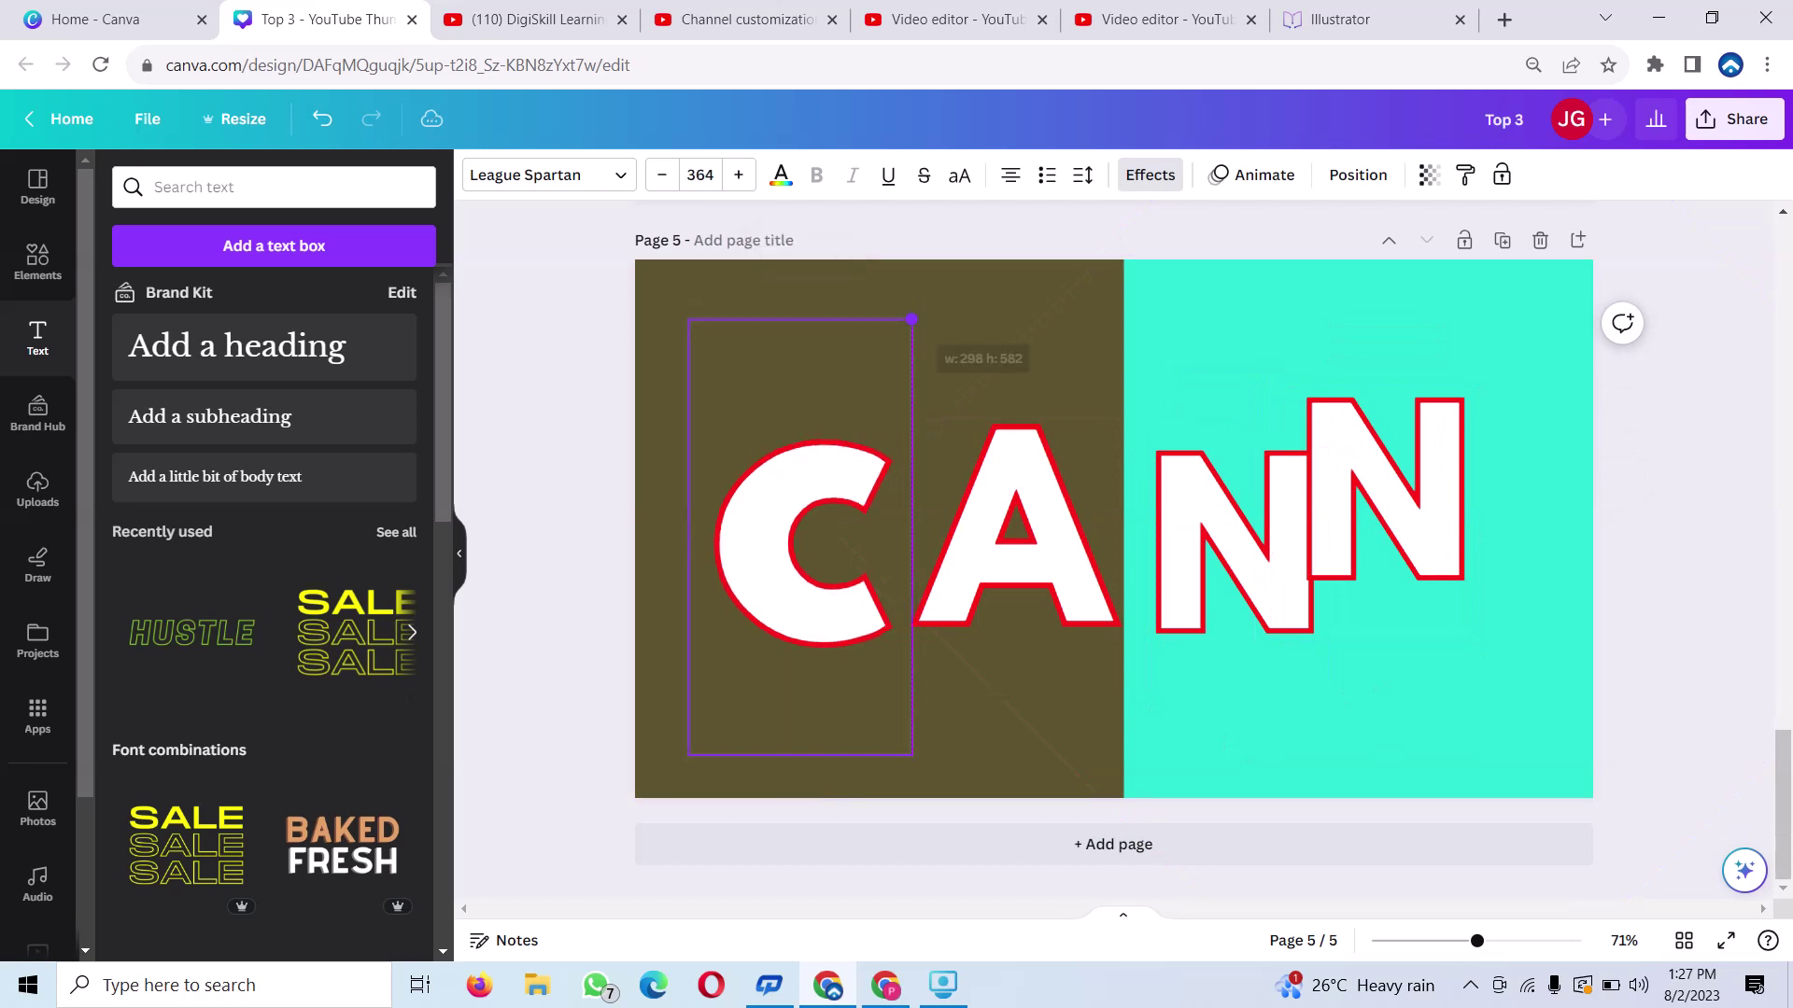
pyautogui.moveTo(803, 560); pyautogui.dragTo(766, 532)
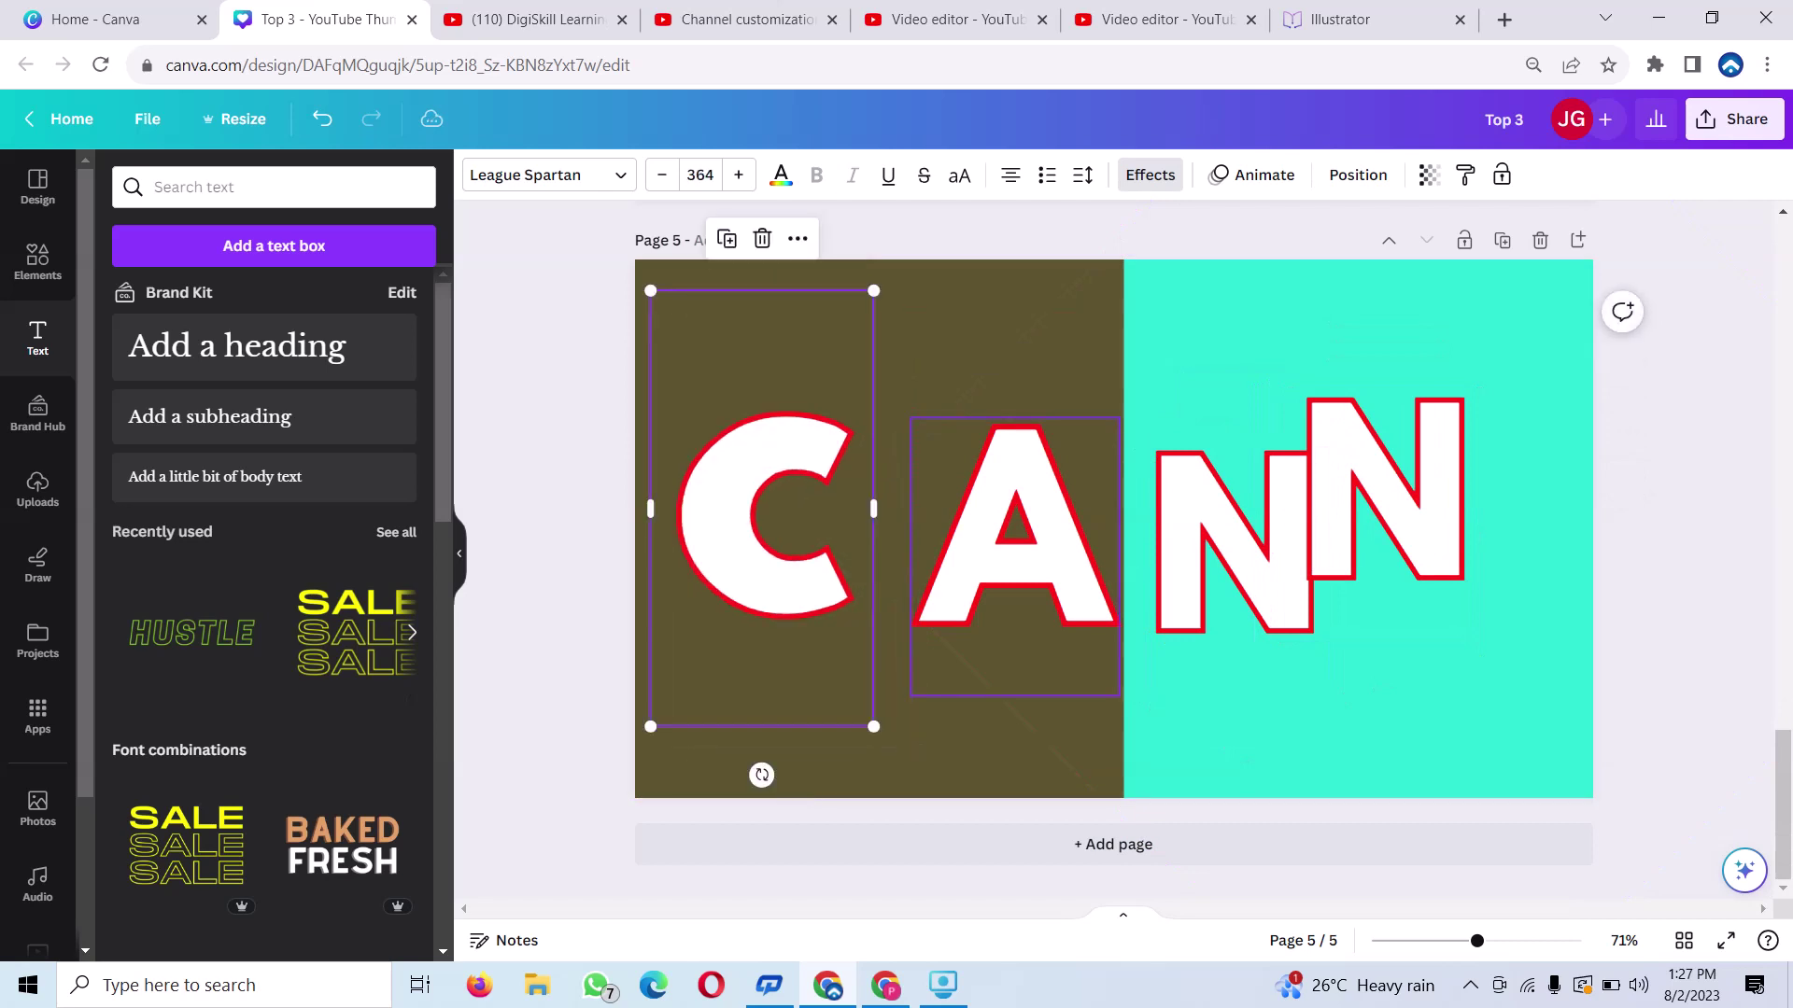
pyautogui.moveTo(1018, 560); pyautogui.dragTo(956, 532)
pyautogui.moveTo(1223, 560); pyautogui.dragTo(1135, 518)
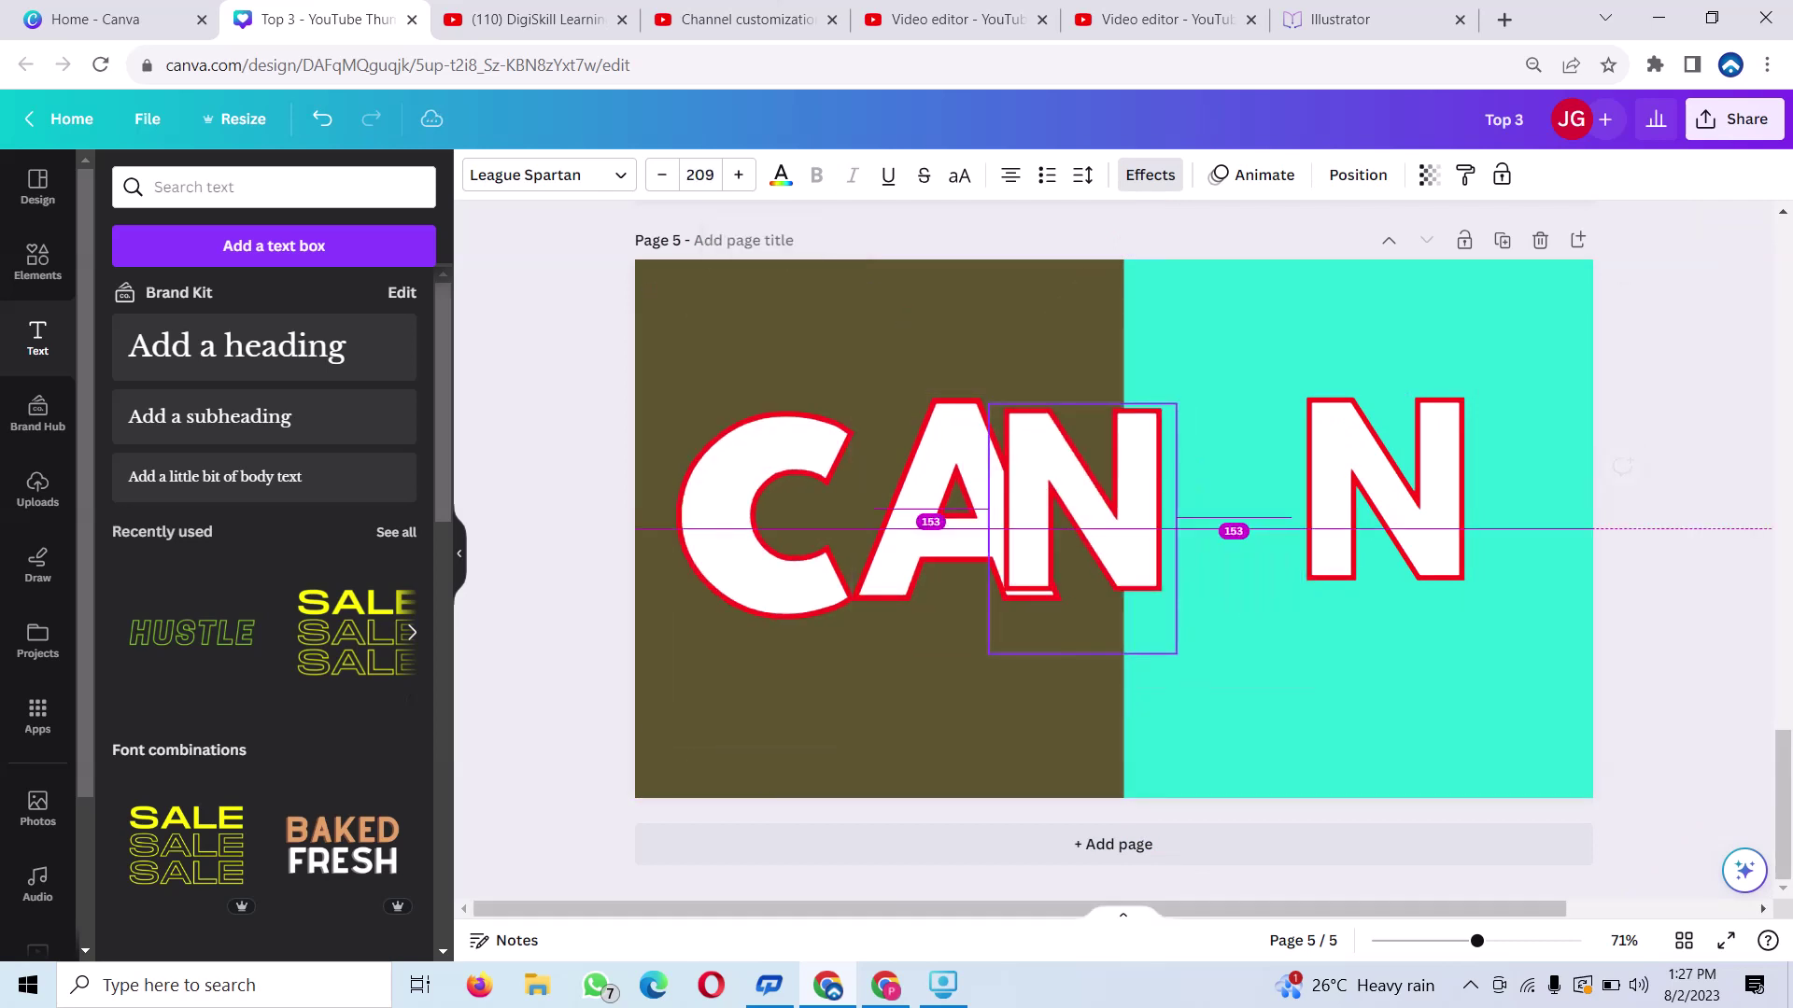
# Change the N copy to a V and place it beside CAN
pyautogui.click(1382, 505)
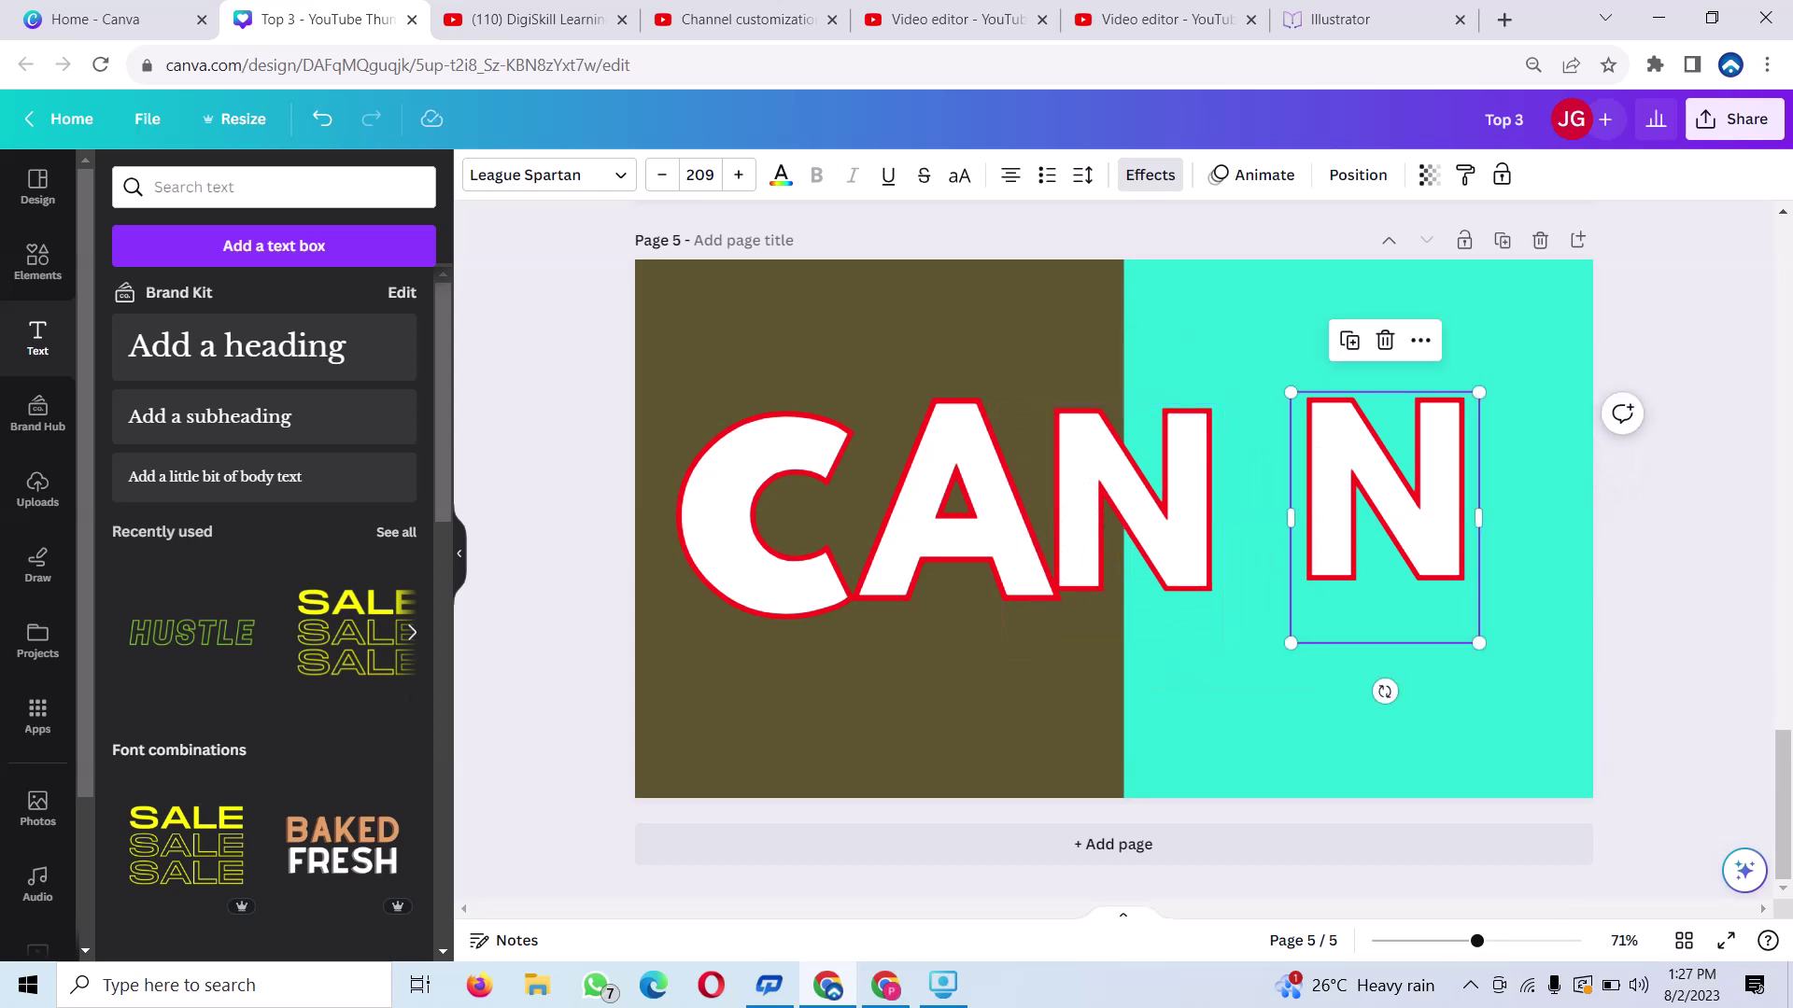
pyautogui.doubleClick(1462, 648)
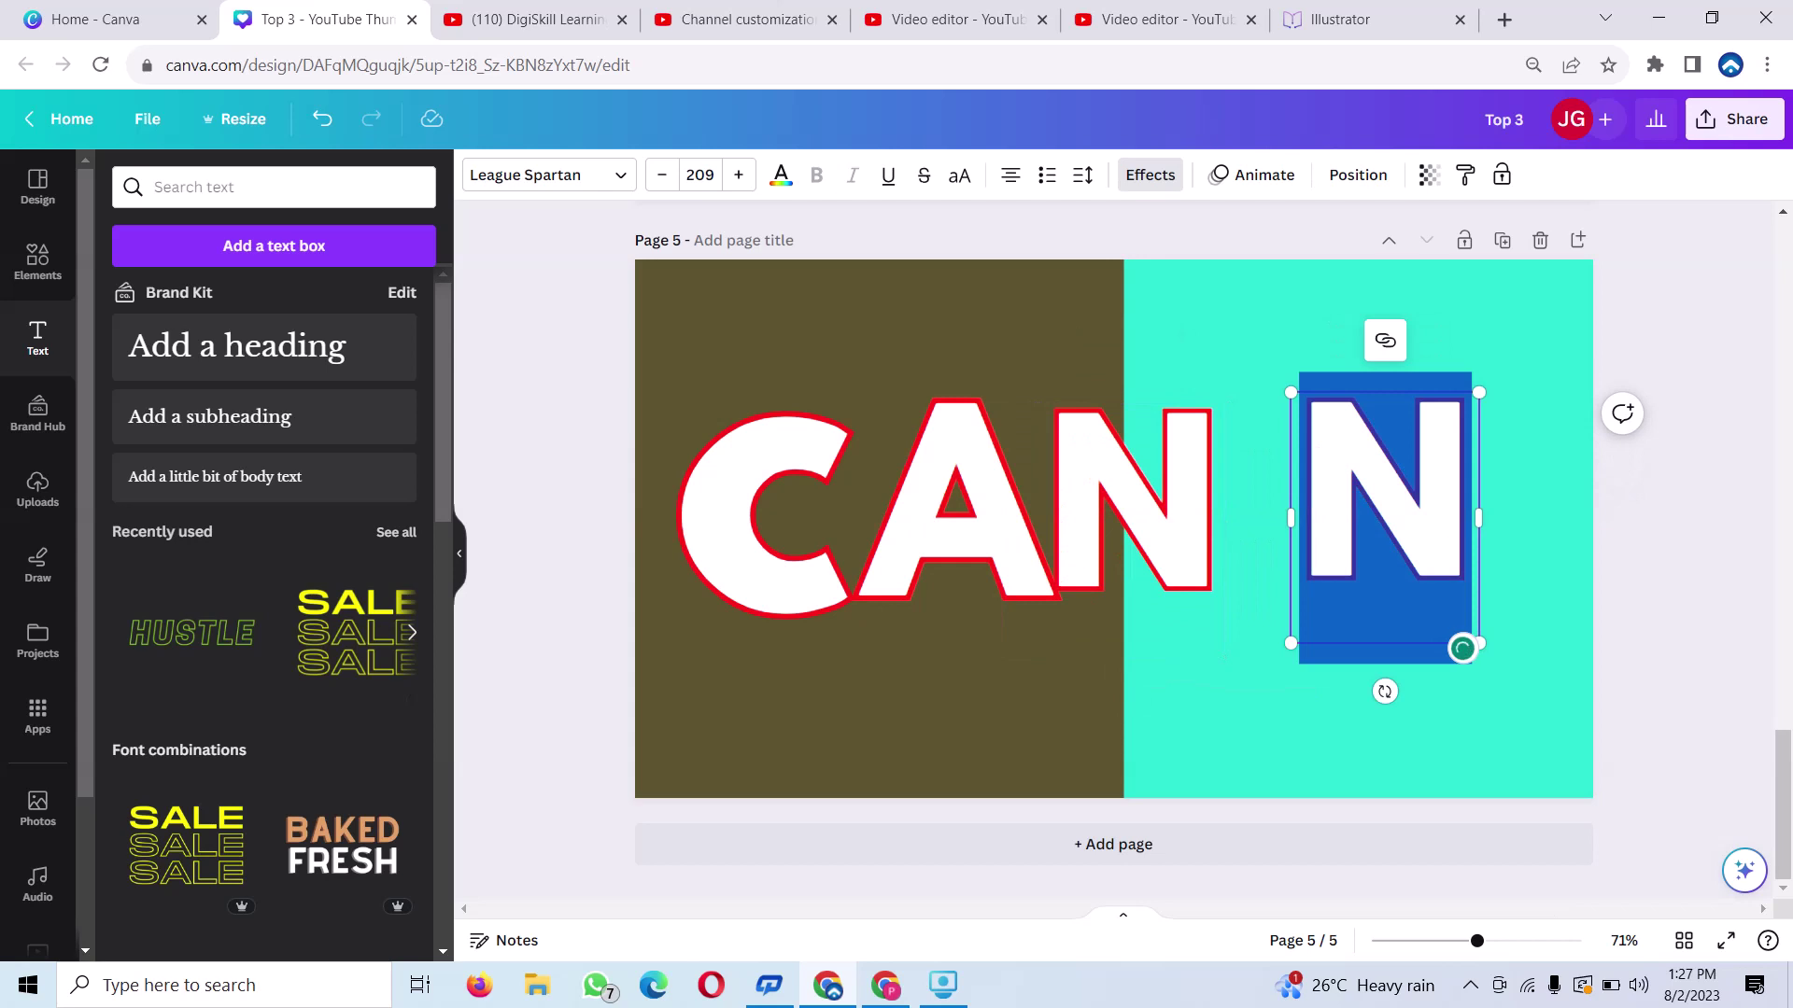
pyautogui.press('BackSpace')
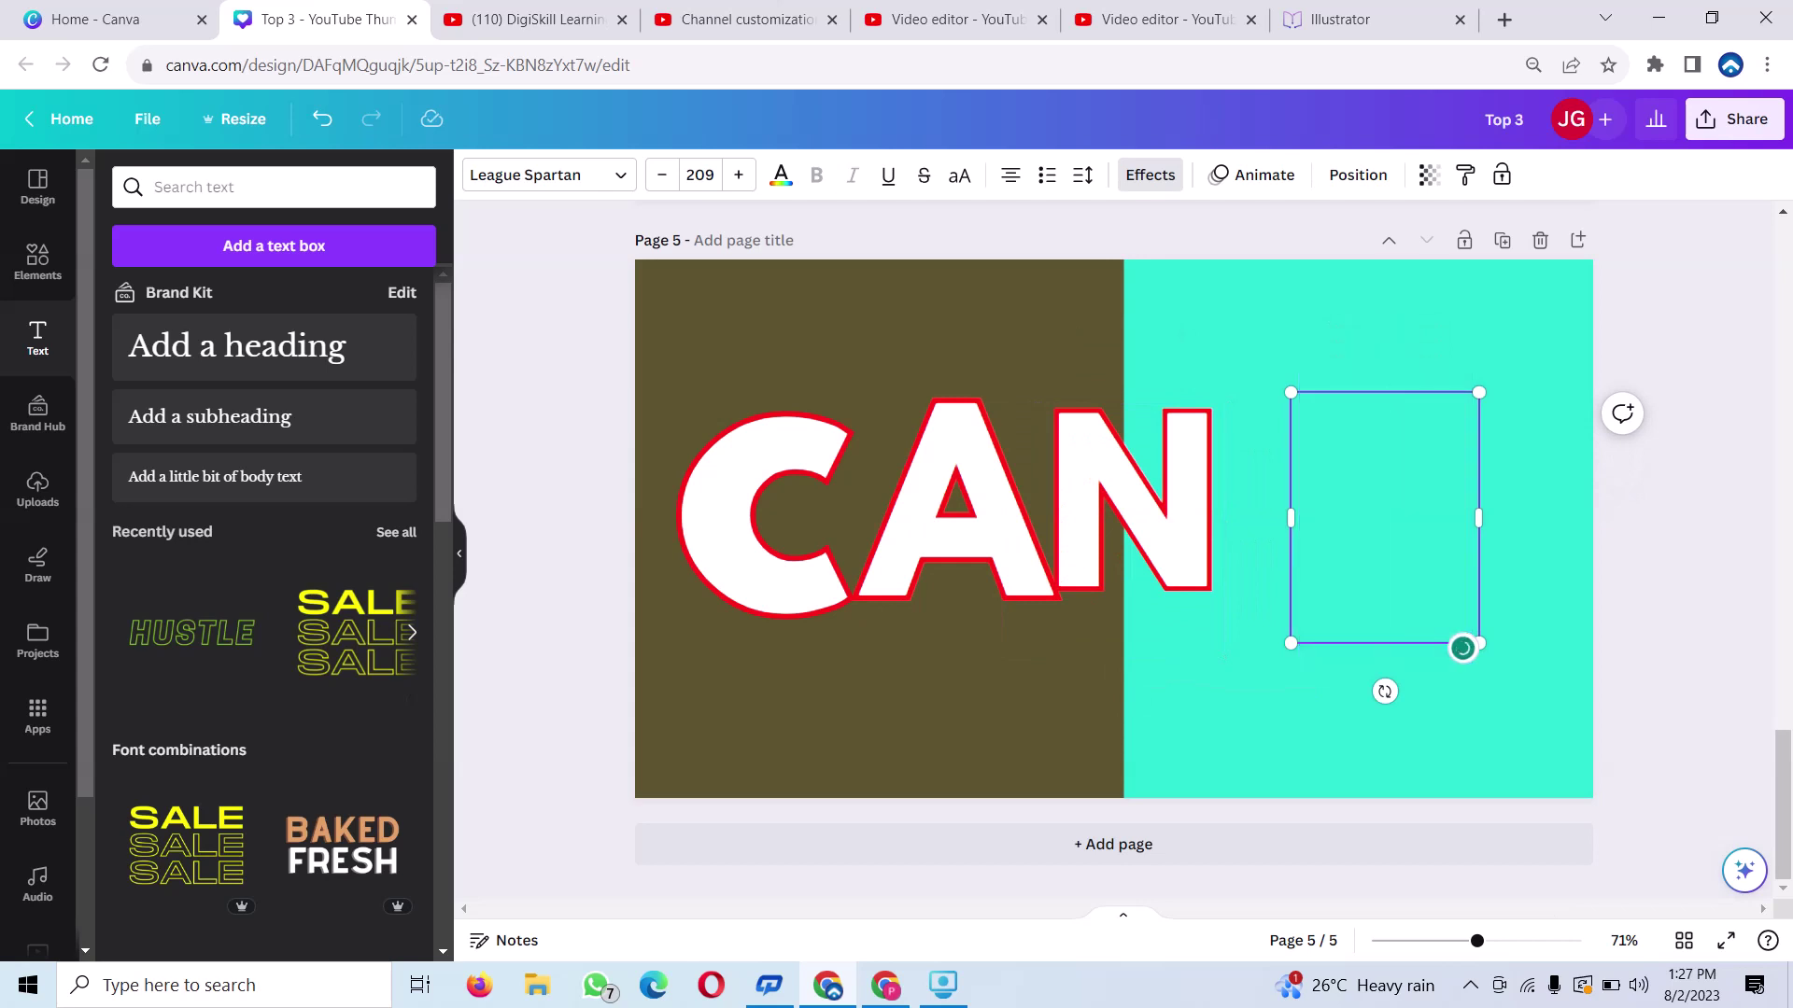
pyautogui.write('V')
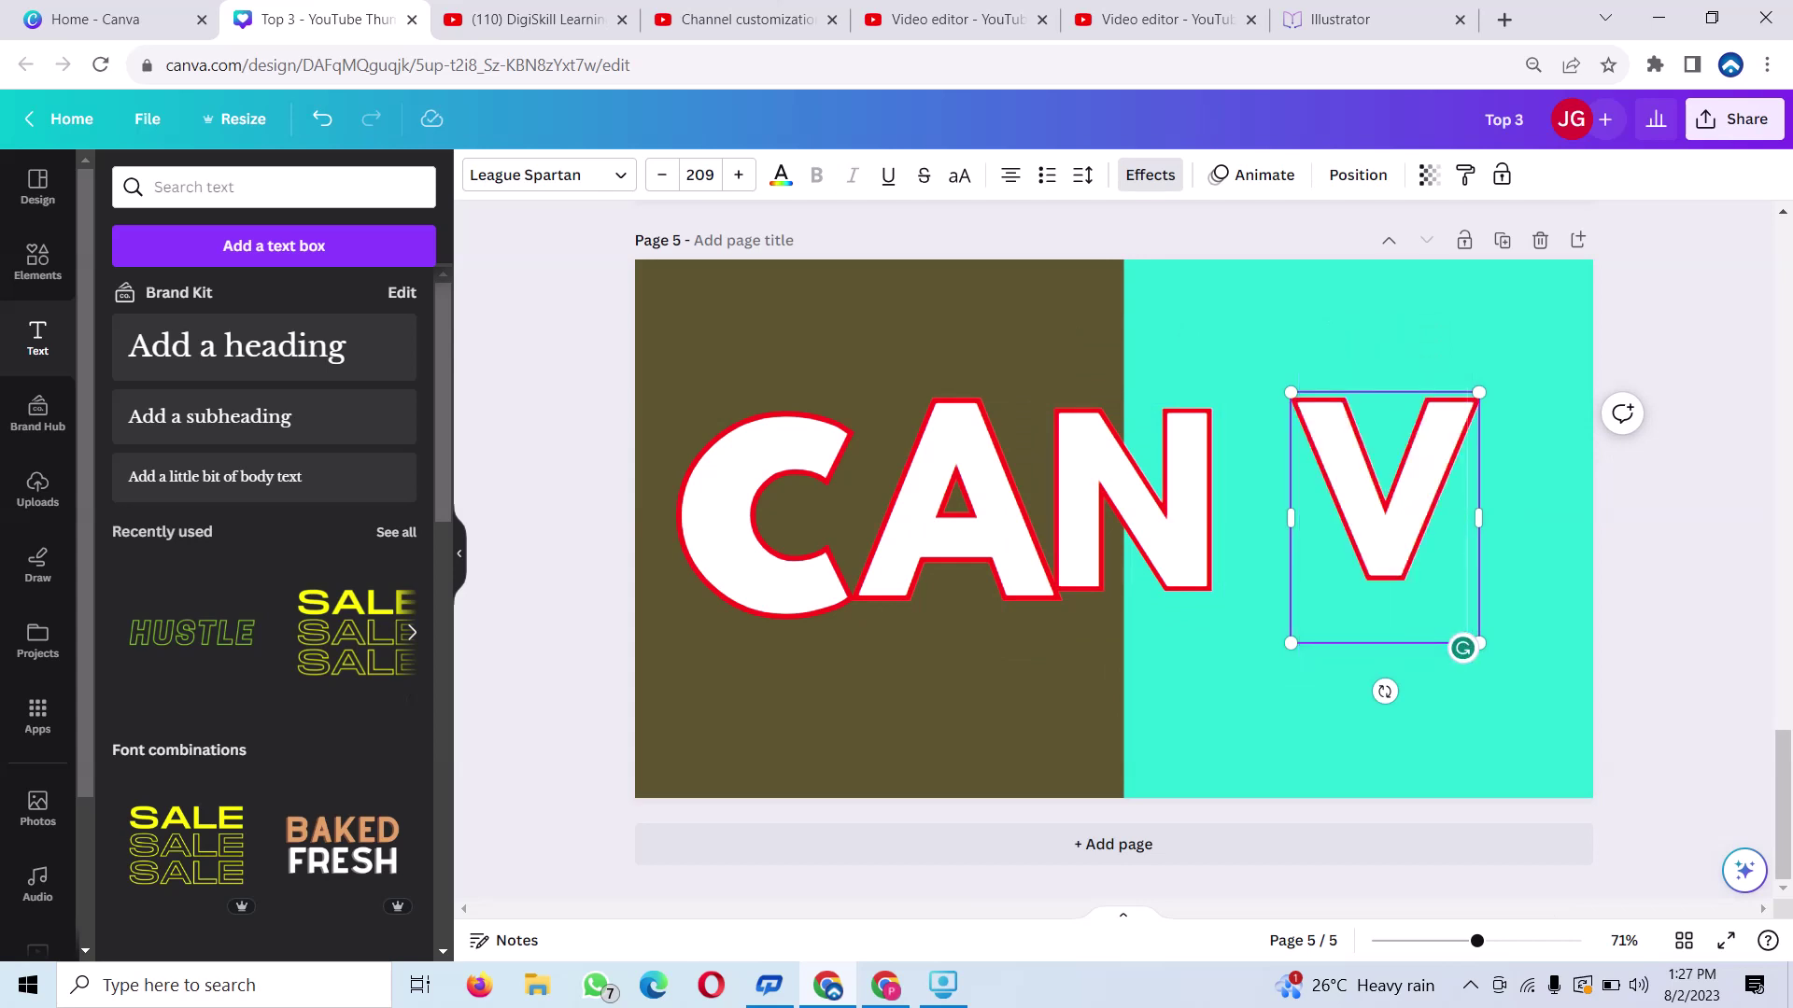
pyautogui.click(1129, 523)
pyautogui.moveTo(1382, 485)
pyautogui.mouseDown()
pyautogui.moveTo(1339, 545)
pyautogui.moveTo(1339, 500)
pyautogui.mouseUp()
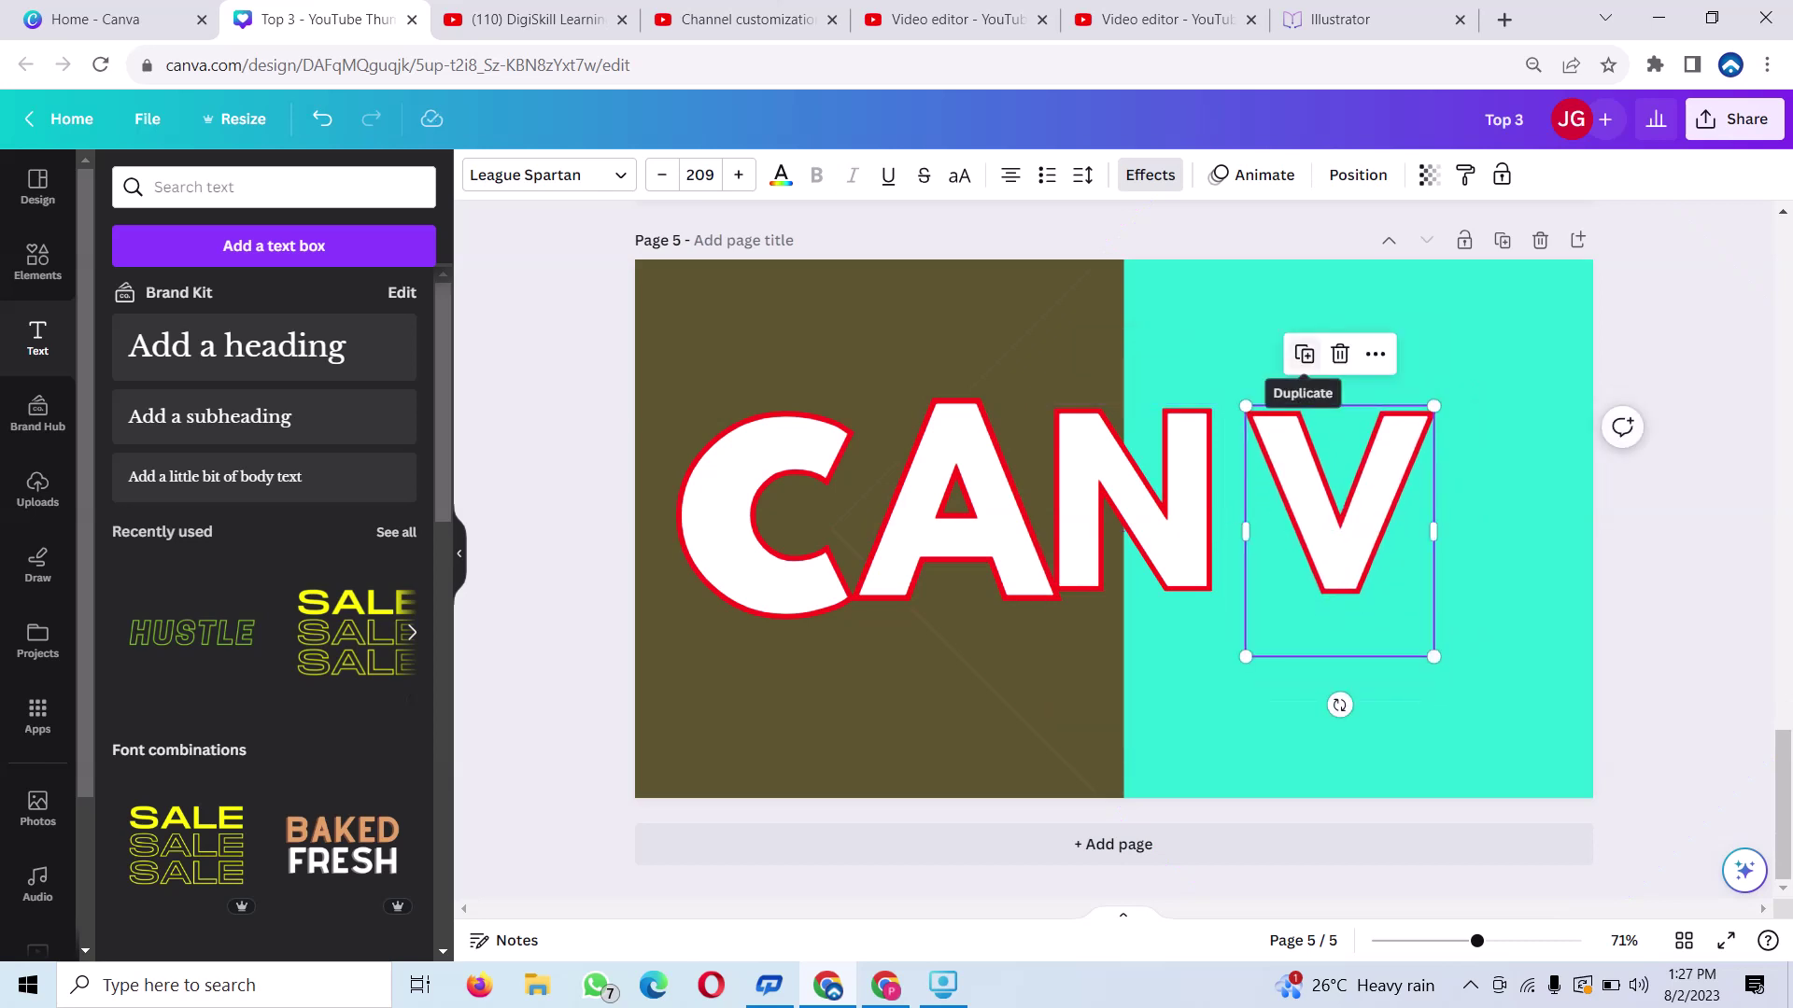
# Duplicate the V, move it lower right, and retype it as A
pyautogui.click(1304, 354)
pyautogui.moveTo(1340, 523); pyautogui.dragTo(1434, 594)
pyautogui.press('Return')
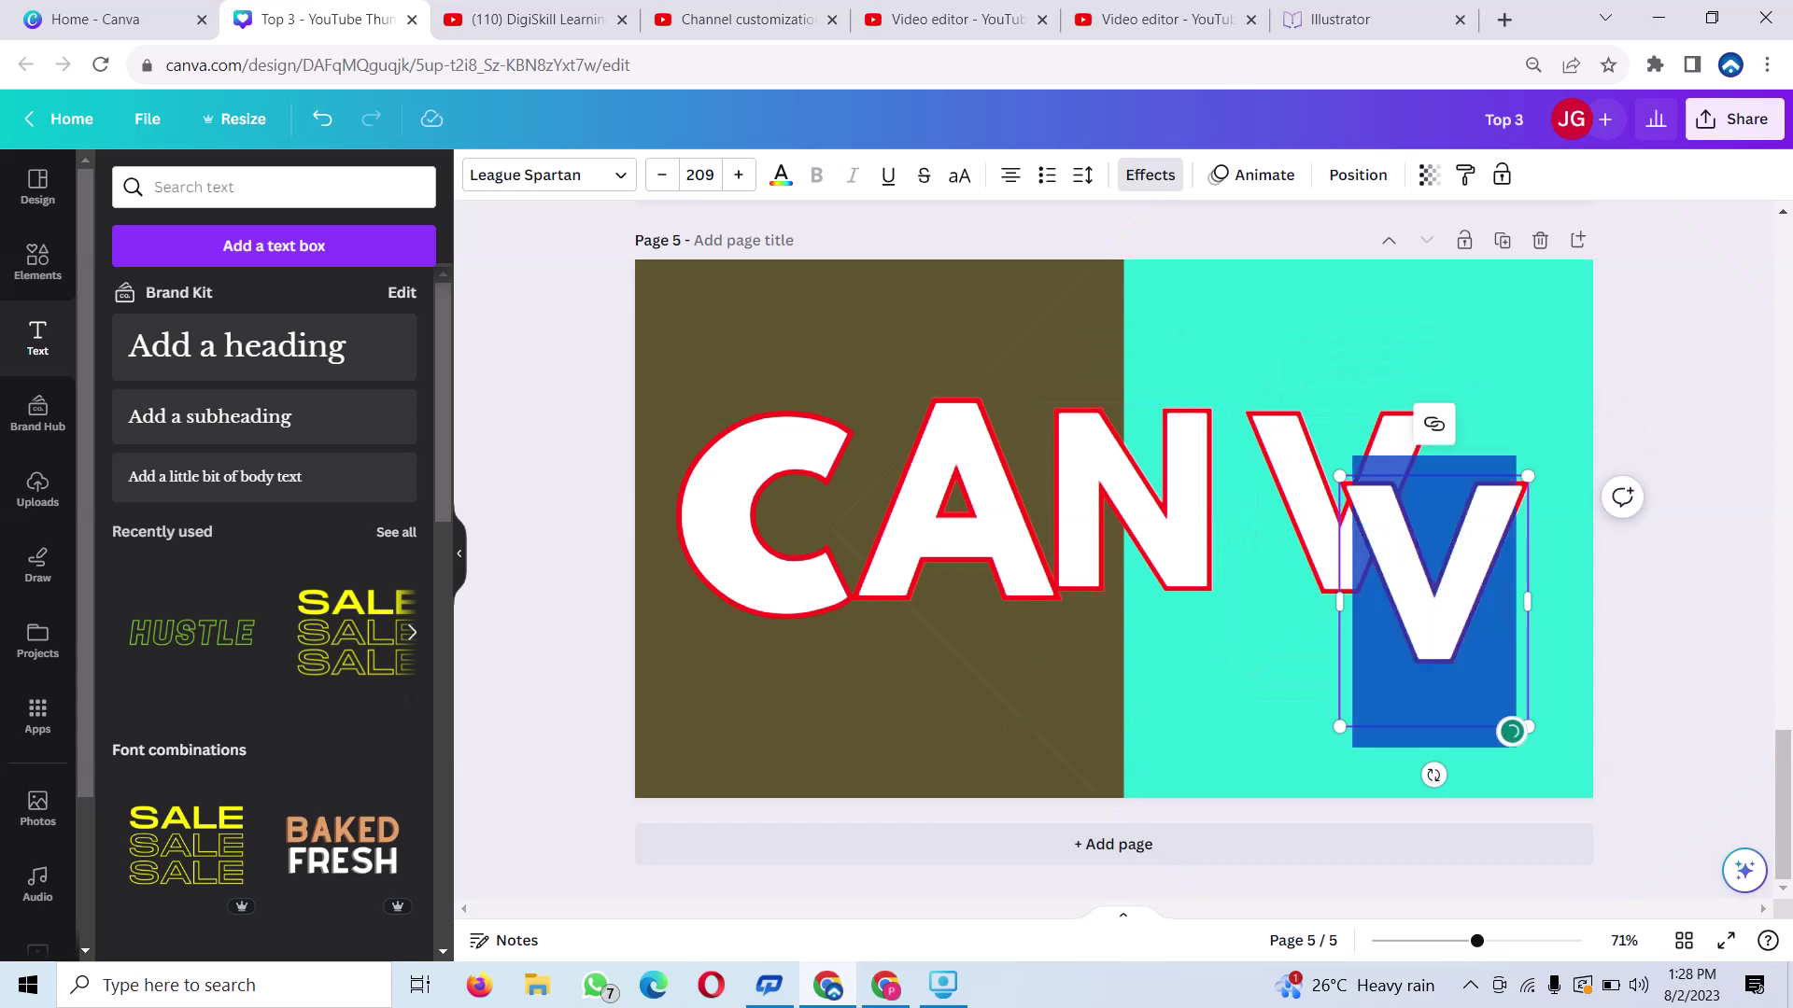
pyautogui.press('BackSpace')
pyautogui.write('A')
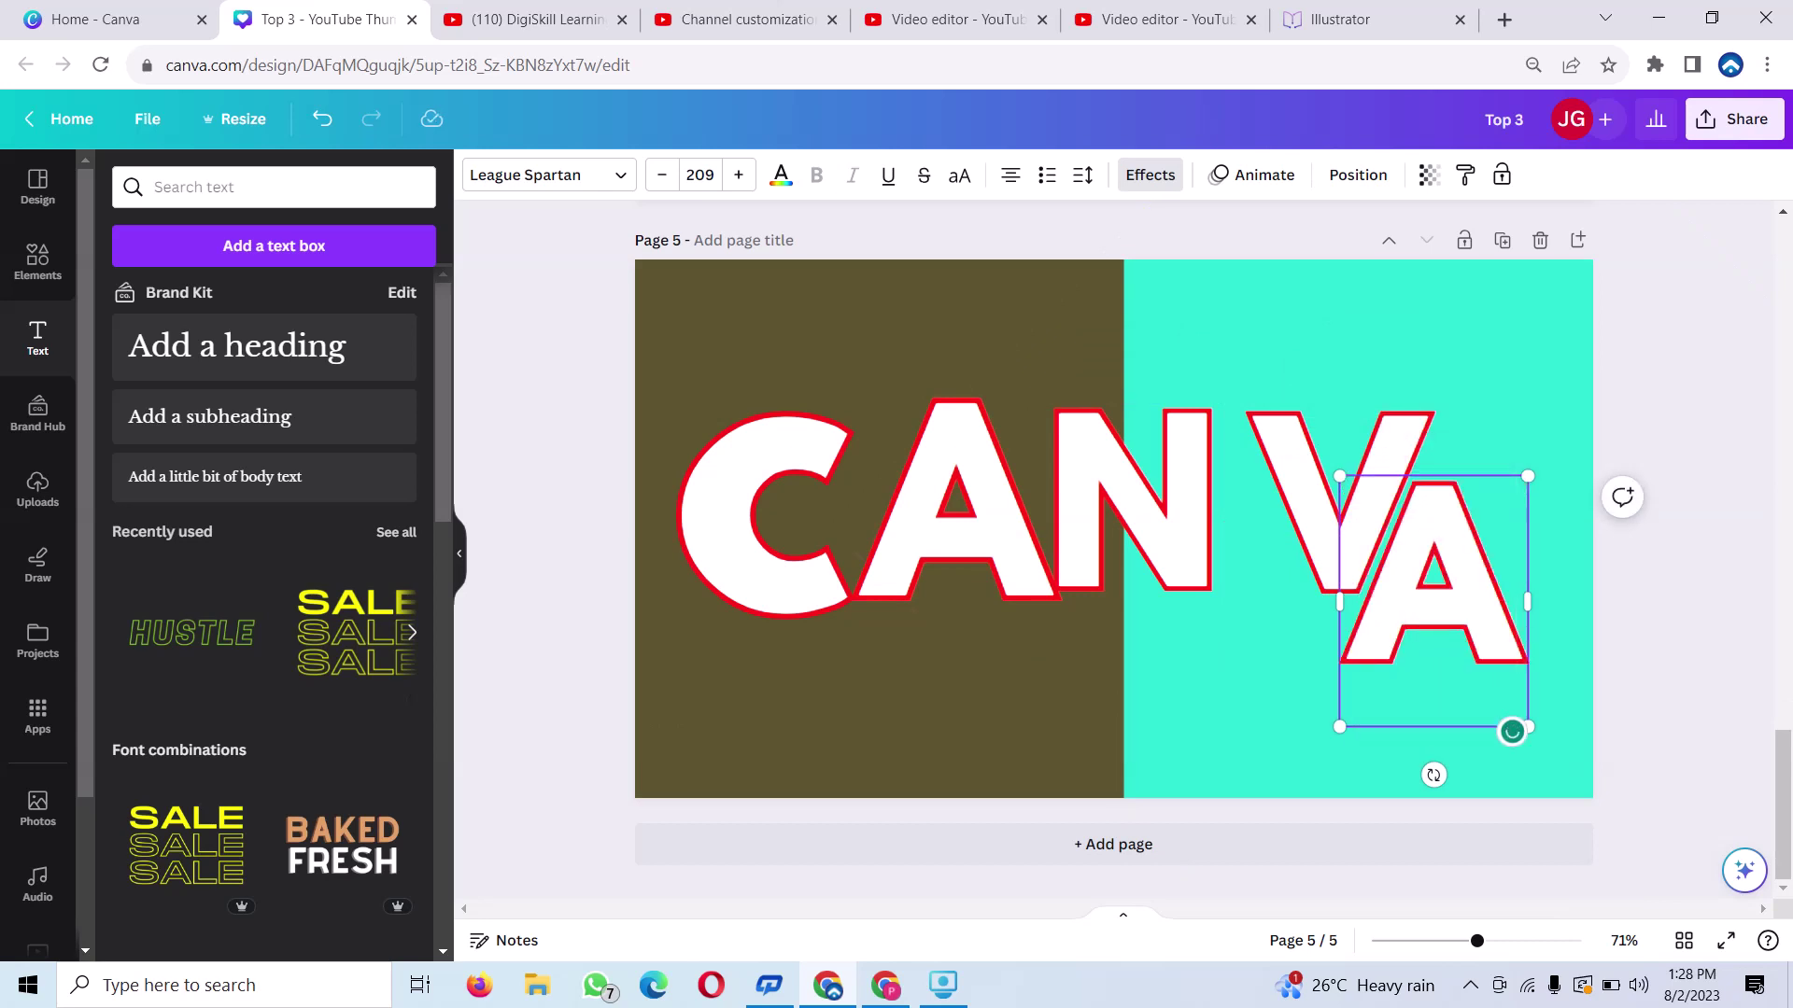
# Shrink the first A and the C slightly and lower the A
pyautogui.click(952, 560)
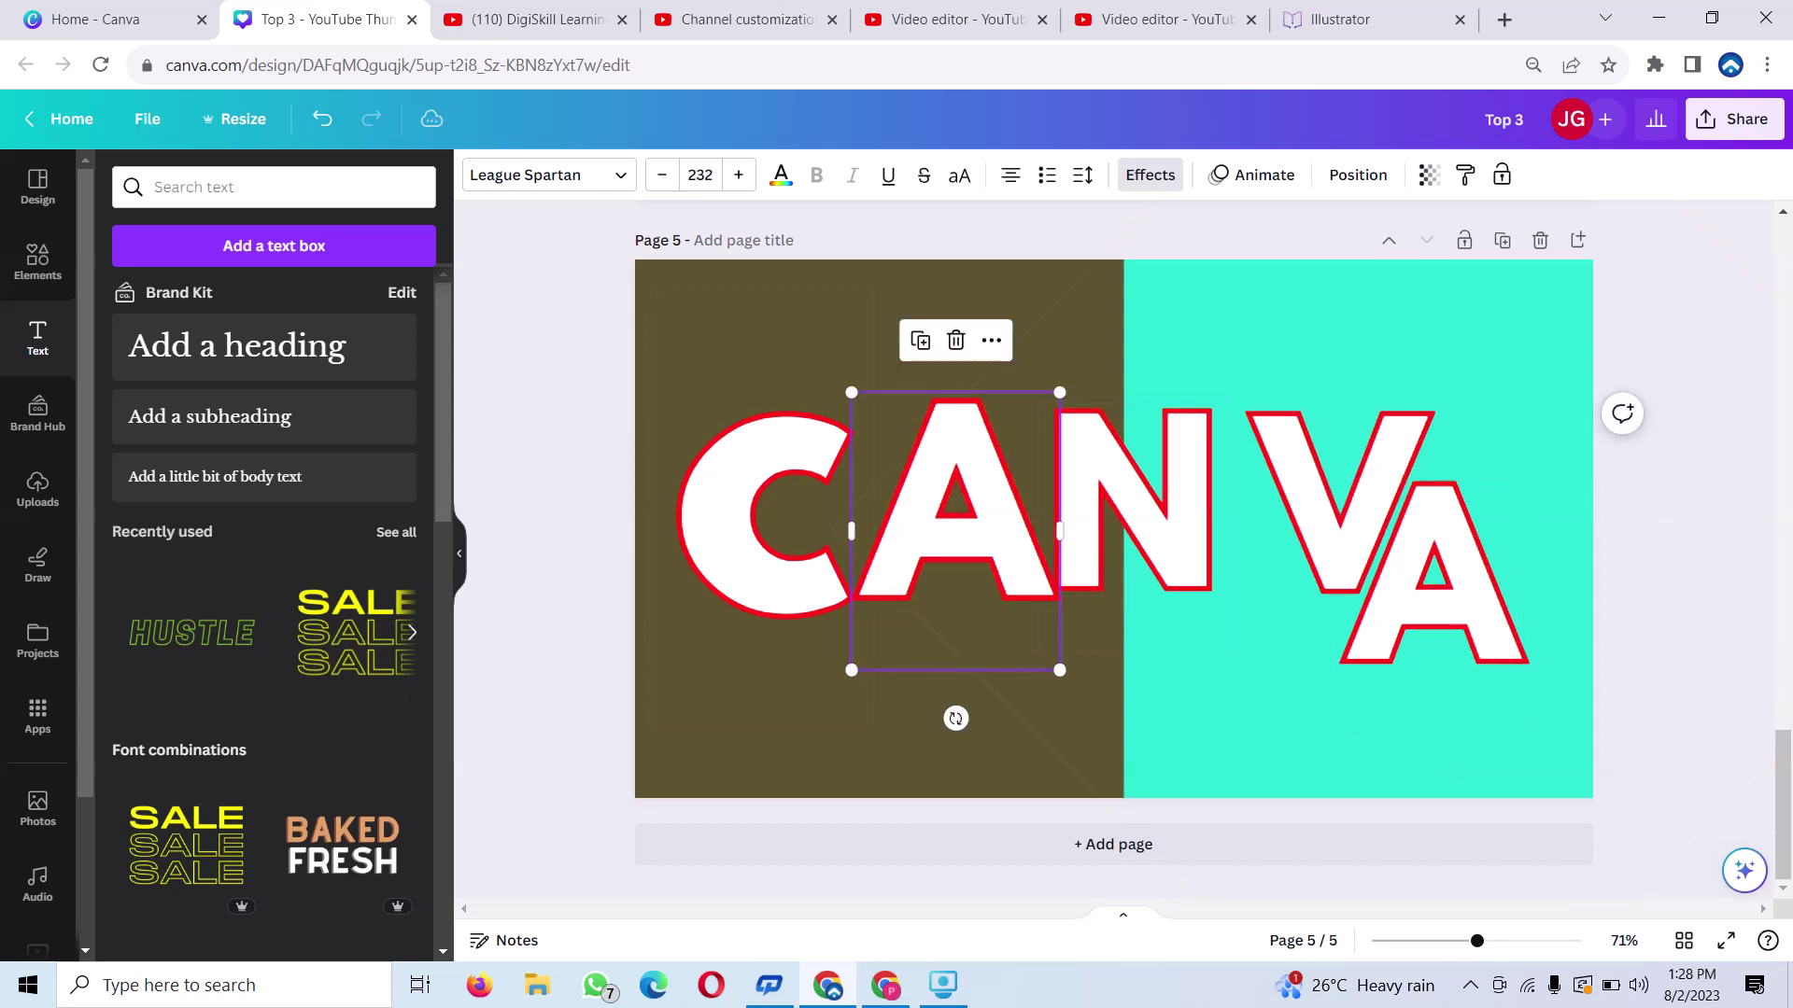
pyautogui.moveTo(1059, 392); pyautogui.dragTo(1043, 413)
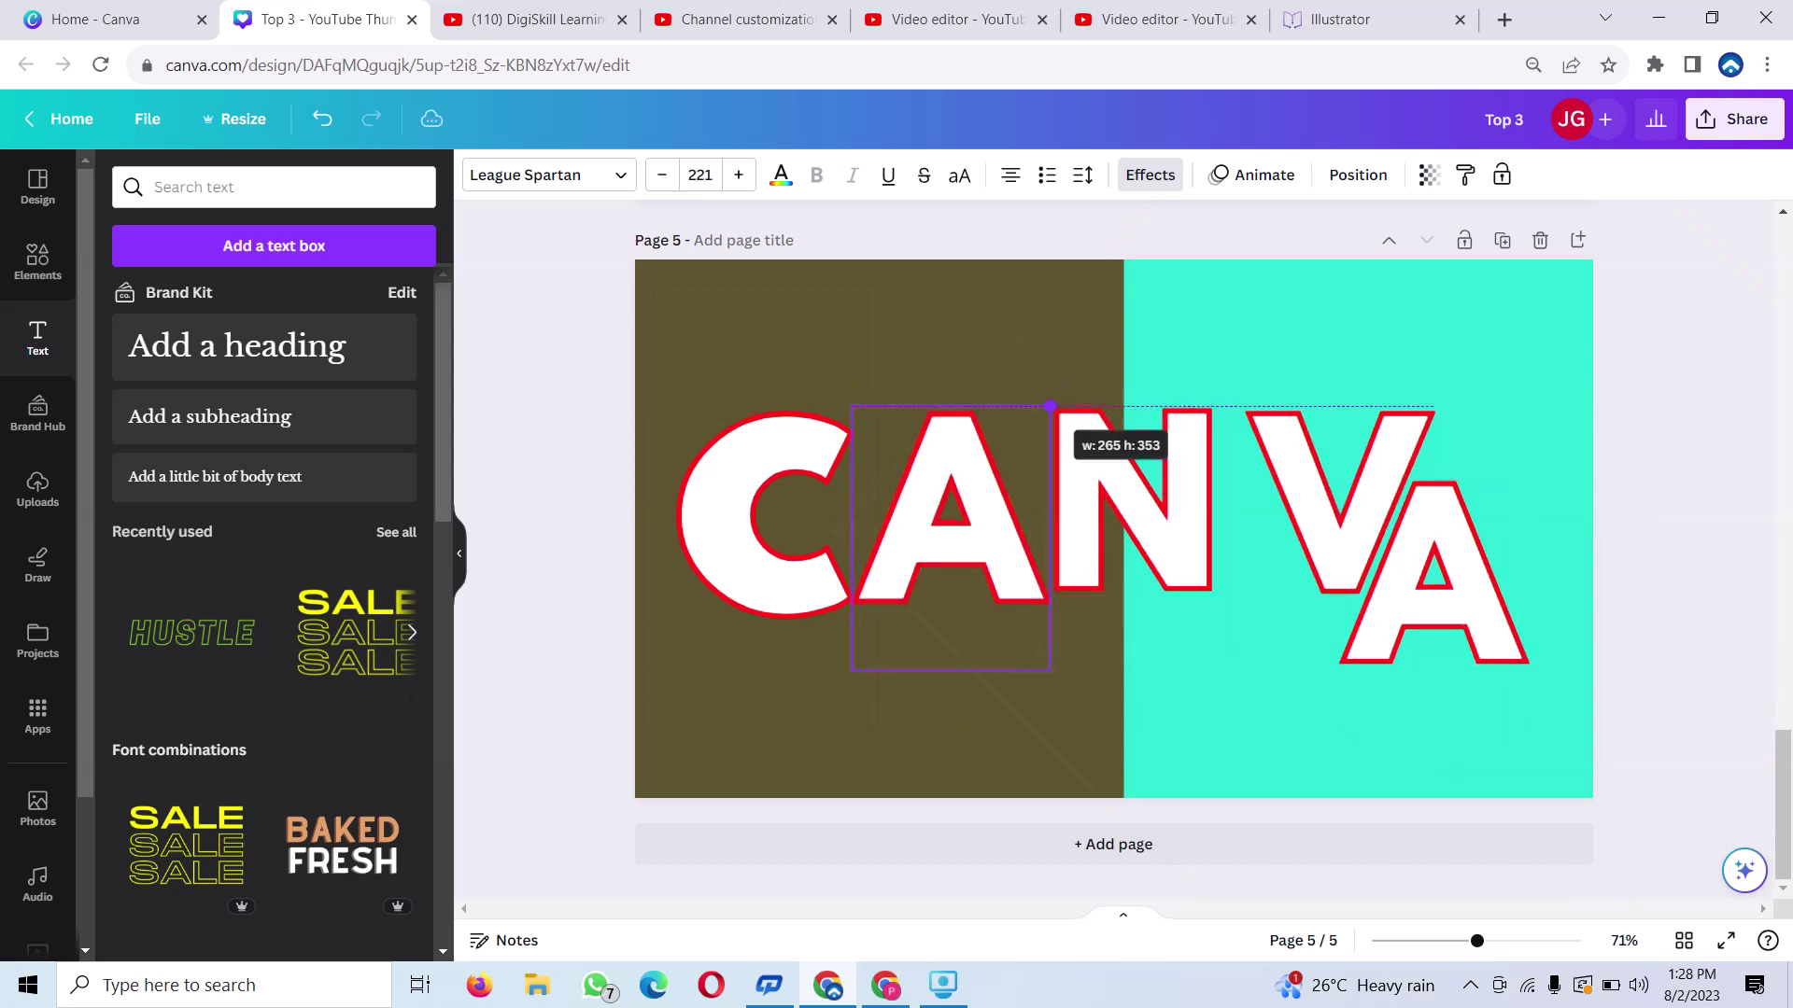
pyautogui.click(738, 523)
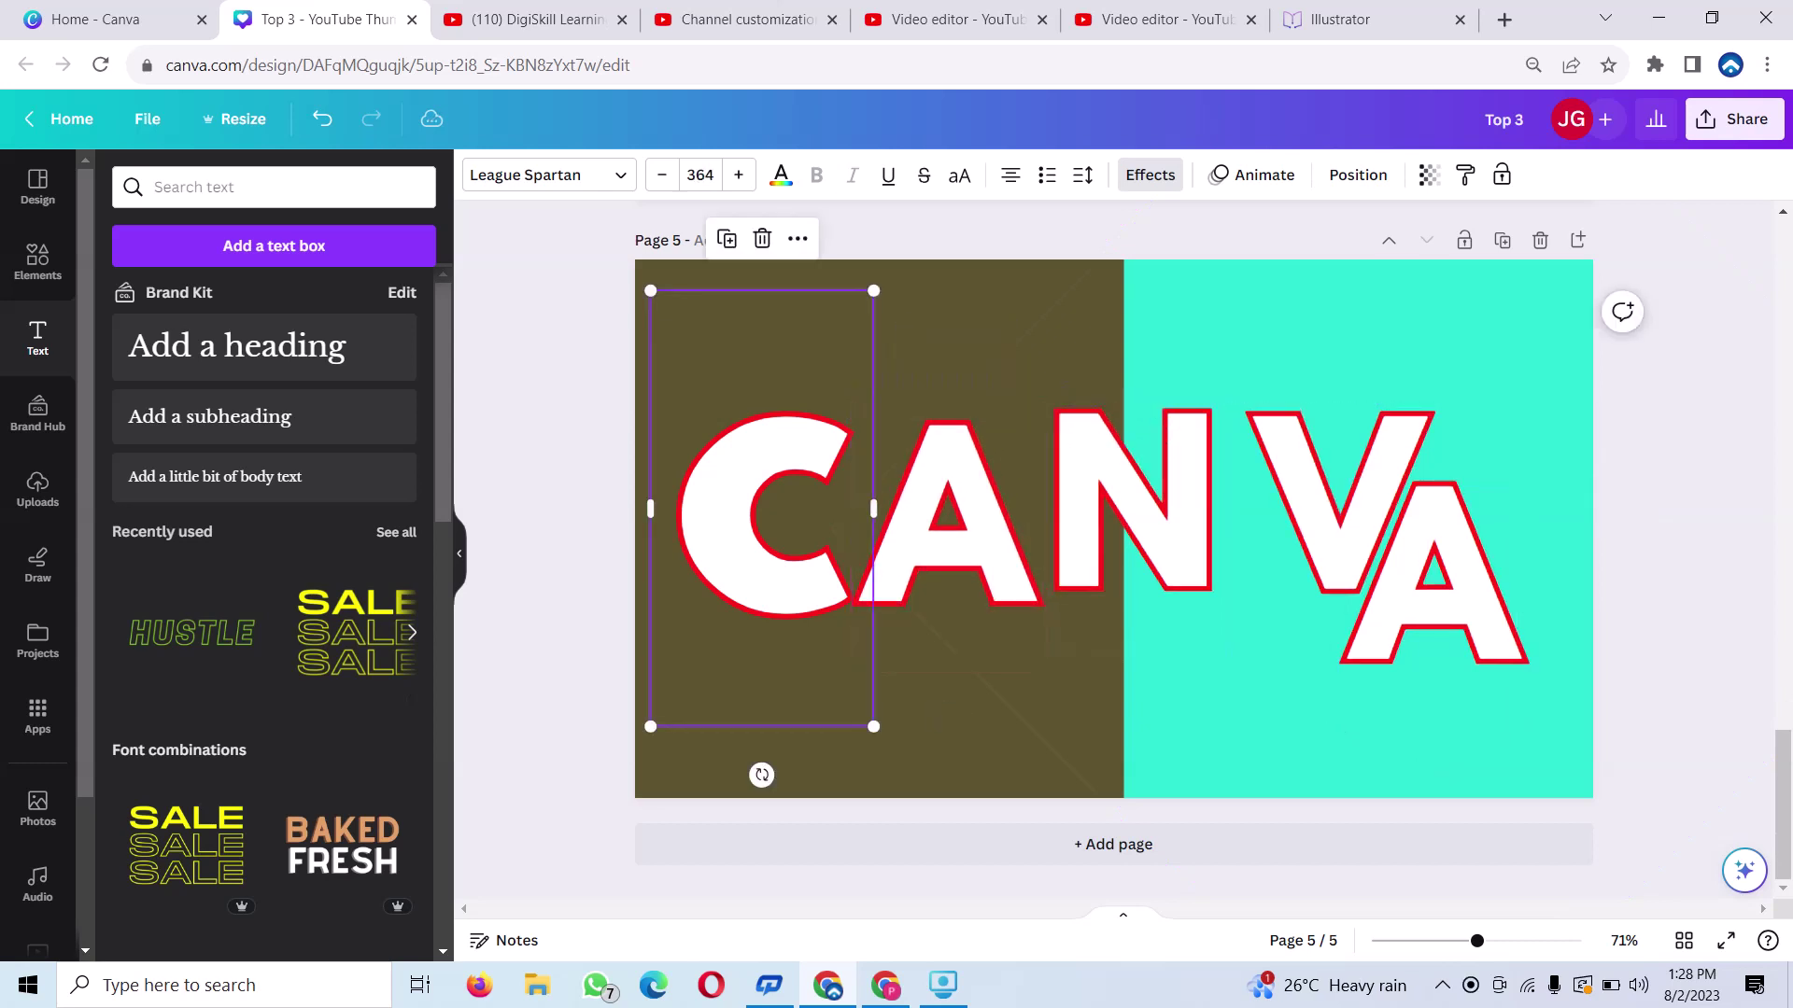
pyautogui.moveTo(873, 290); pyautogui.dragTo(857, 322)
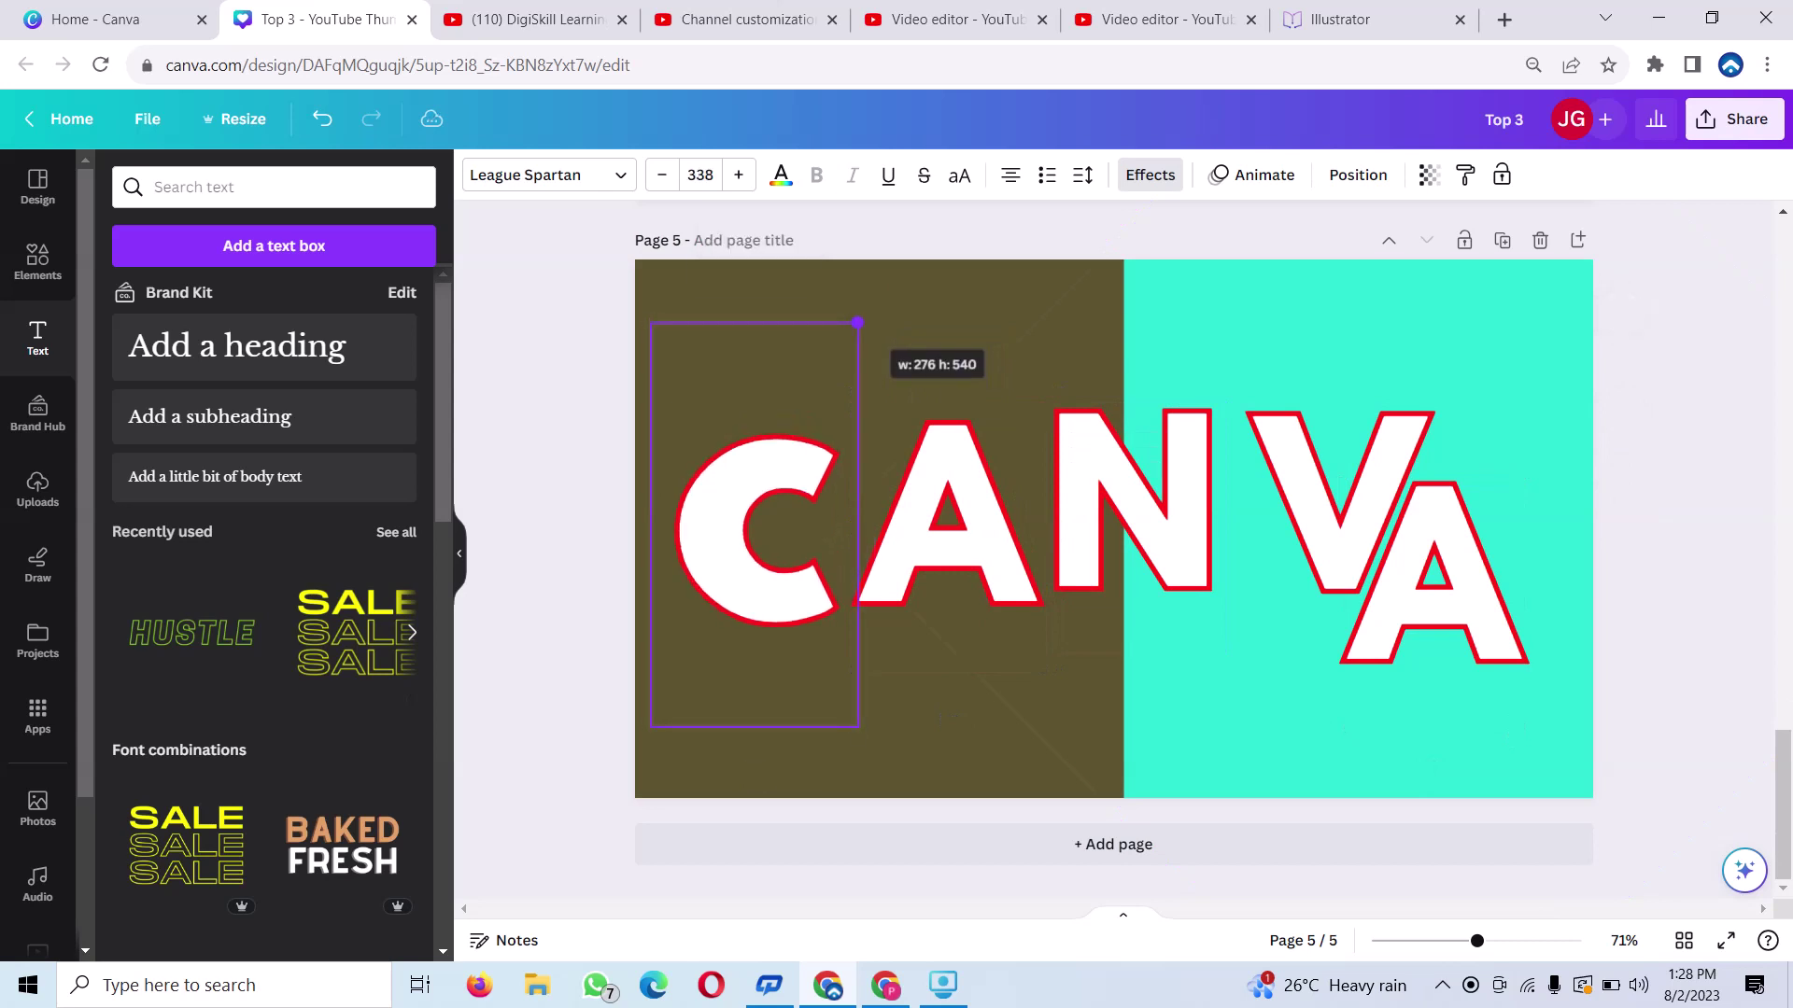
pyautogui.moveTo(947, 561); pyautogui.dragTo(942, 599)
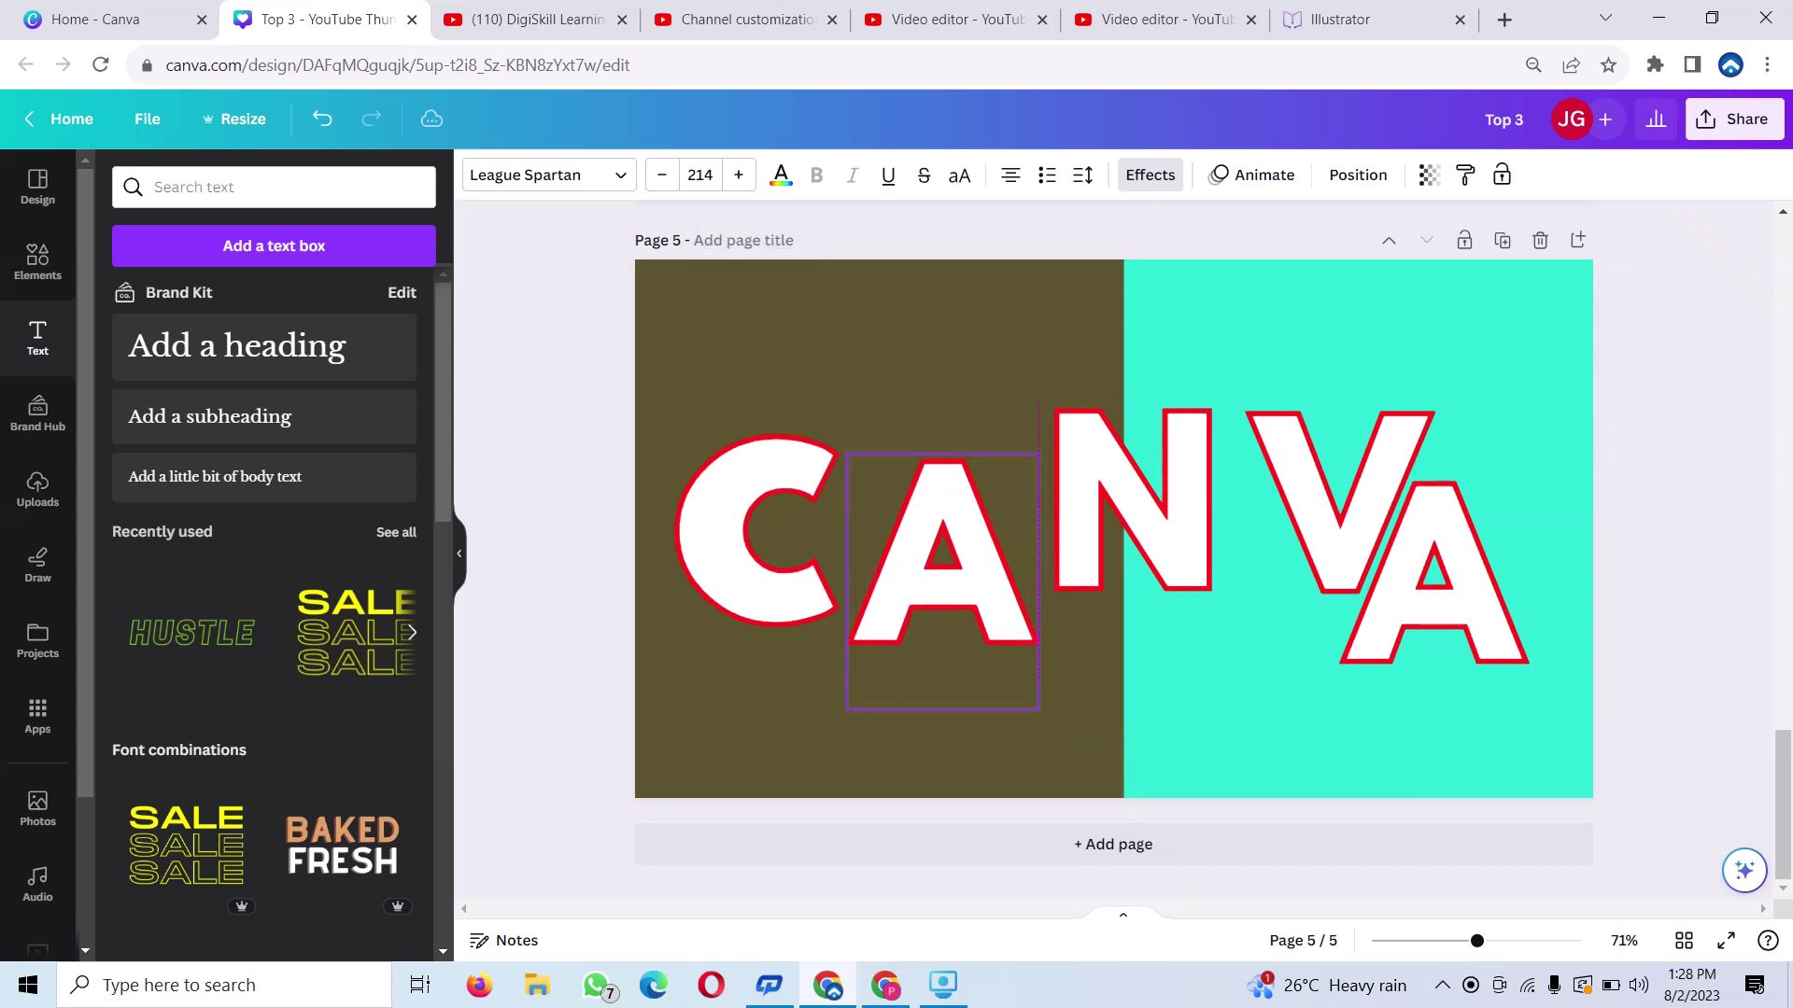
# Tilt the C, then tilt the first A counter-clockwise and realign it with the N
pyautogui.click(746, 523)
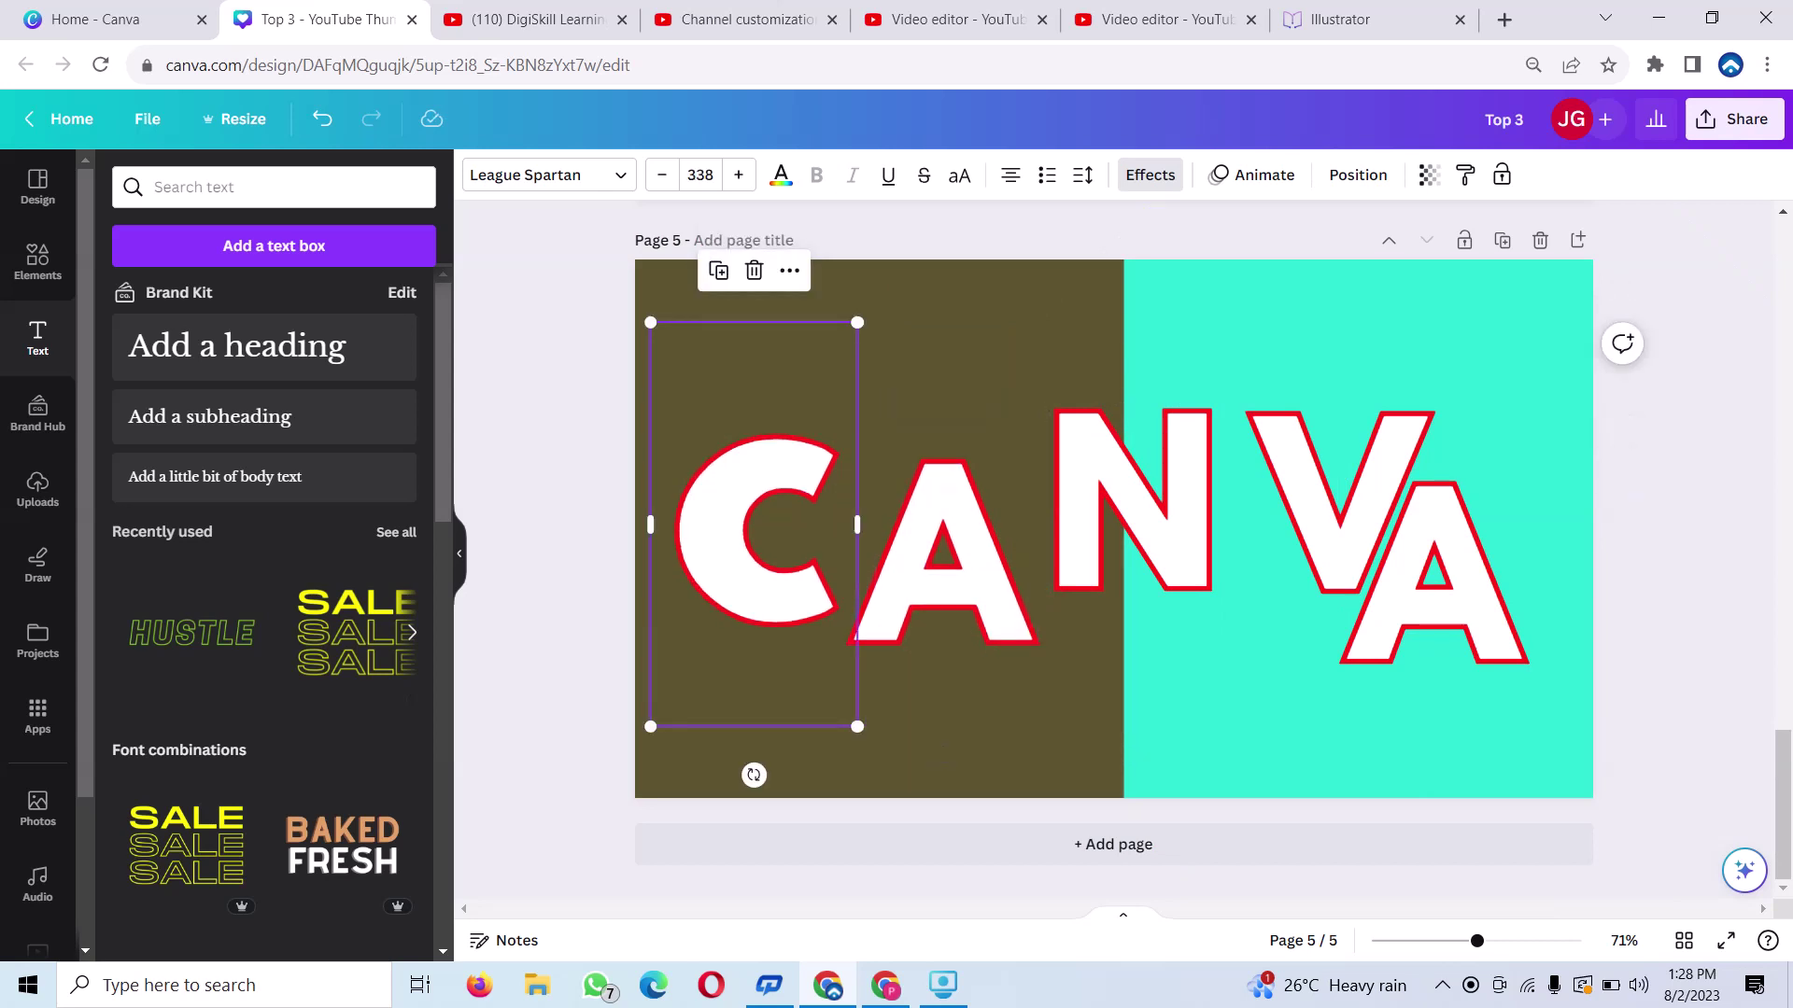
pyautogui.moveTo(754, 775); pyautogui.dragTo(843, 801)
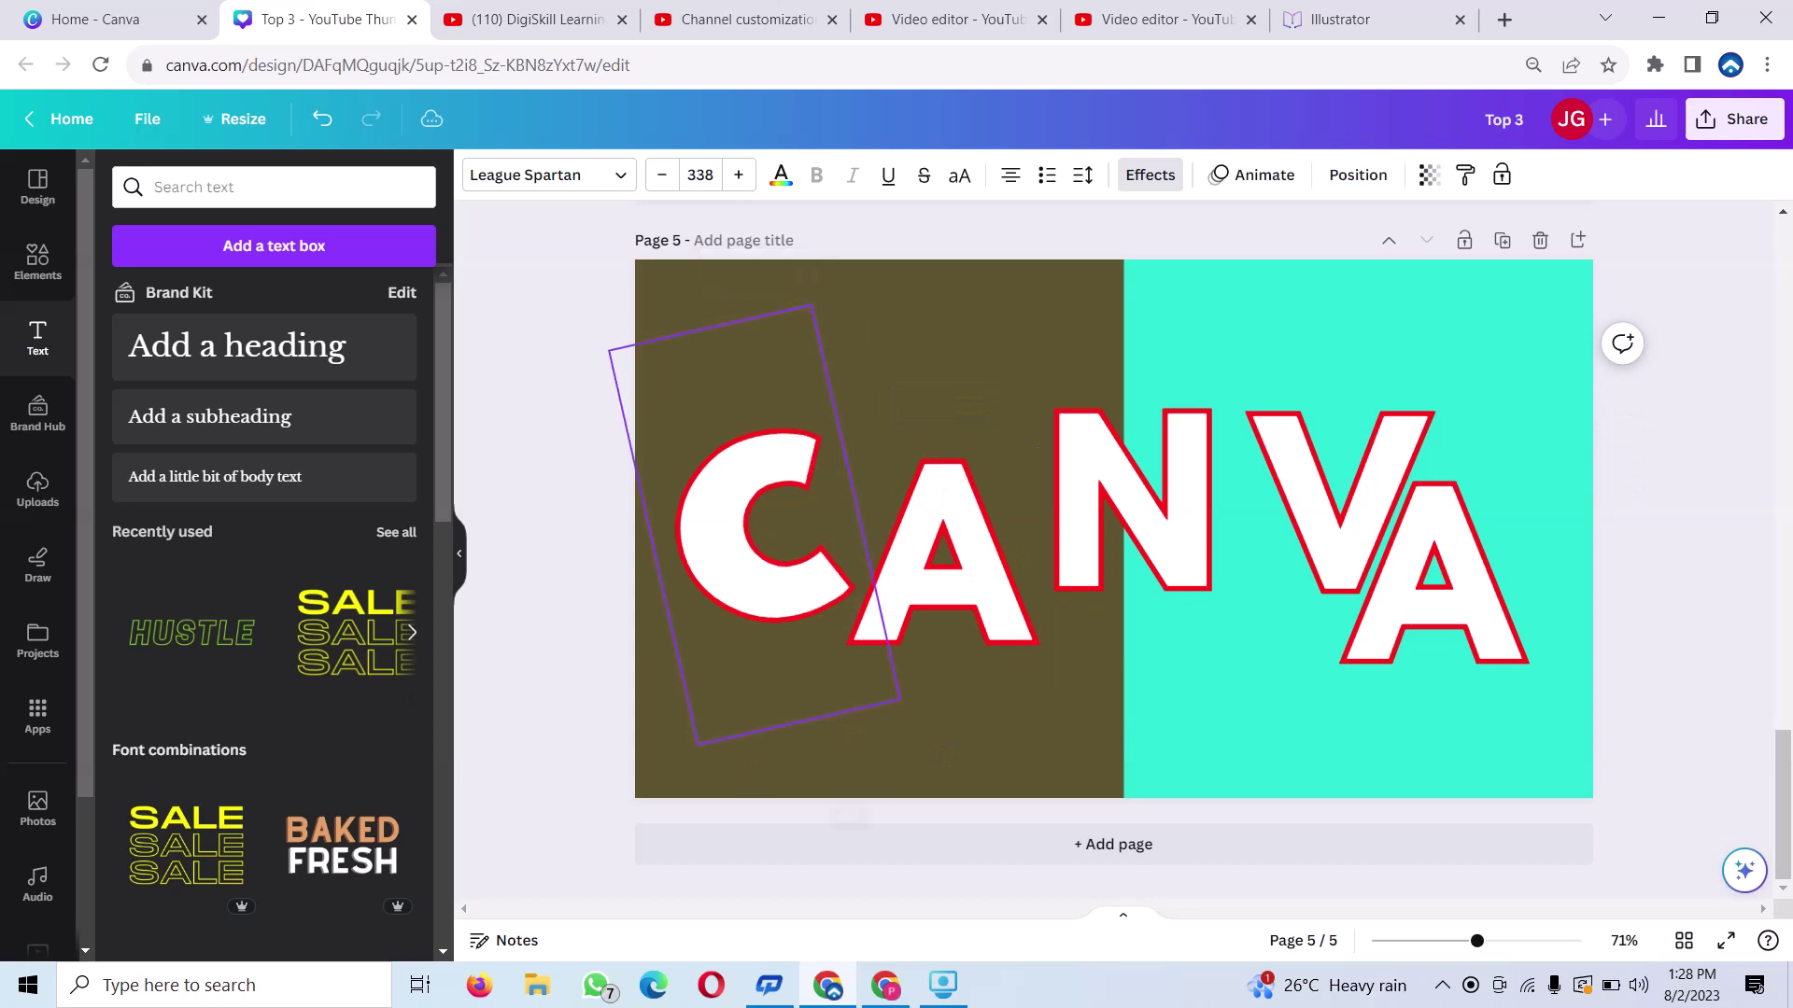
pyautogui.click(854, 501)
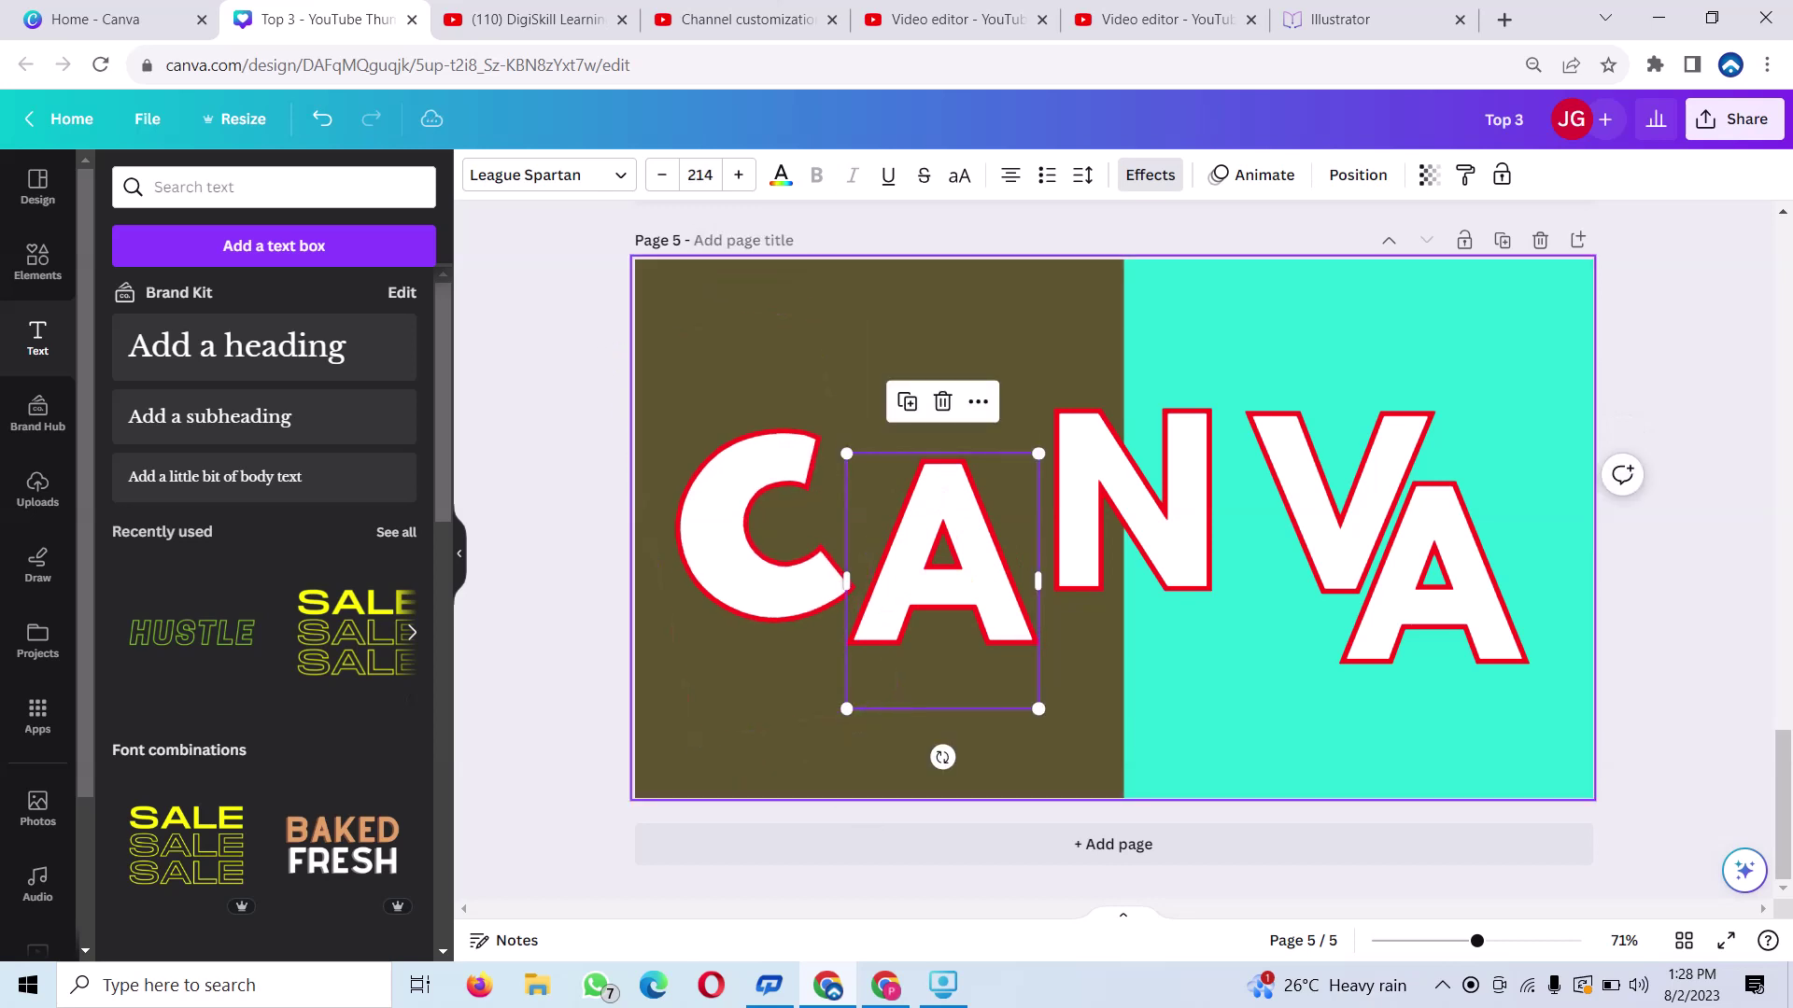
pyautogui.moveTo(942, 757); pyautogui.dragTo(1010, 793)
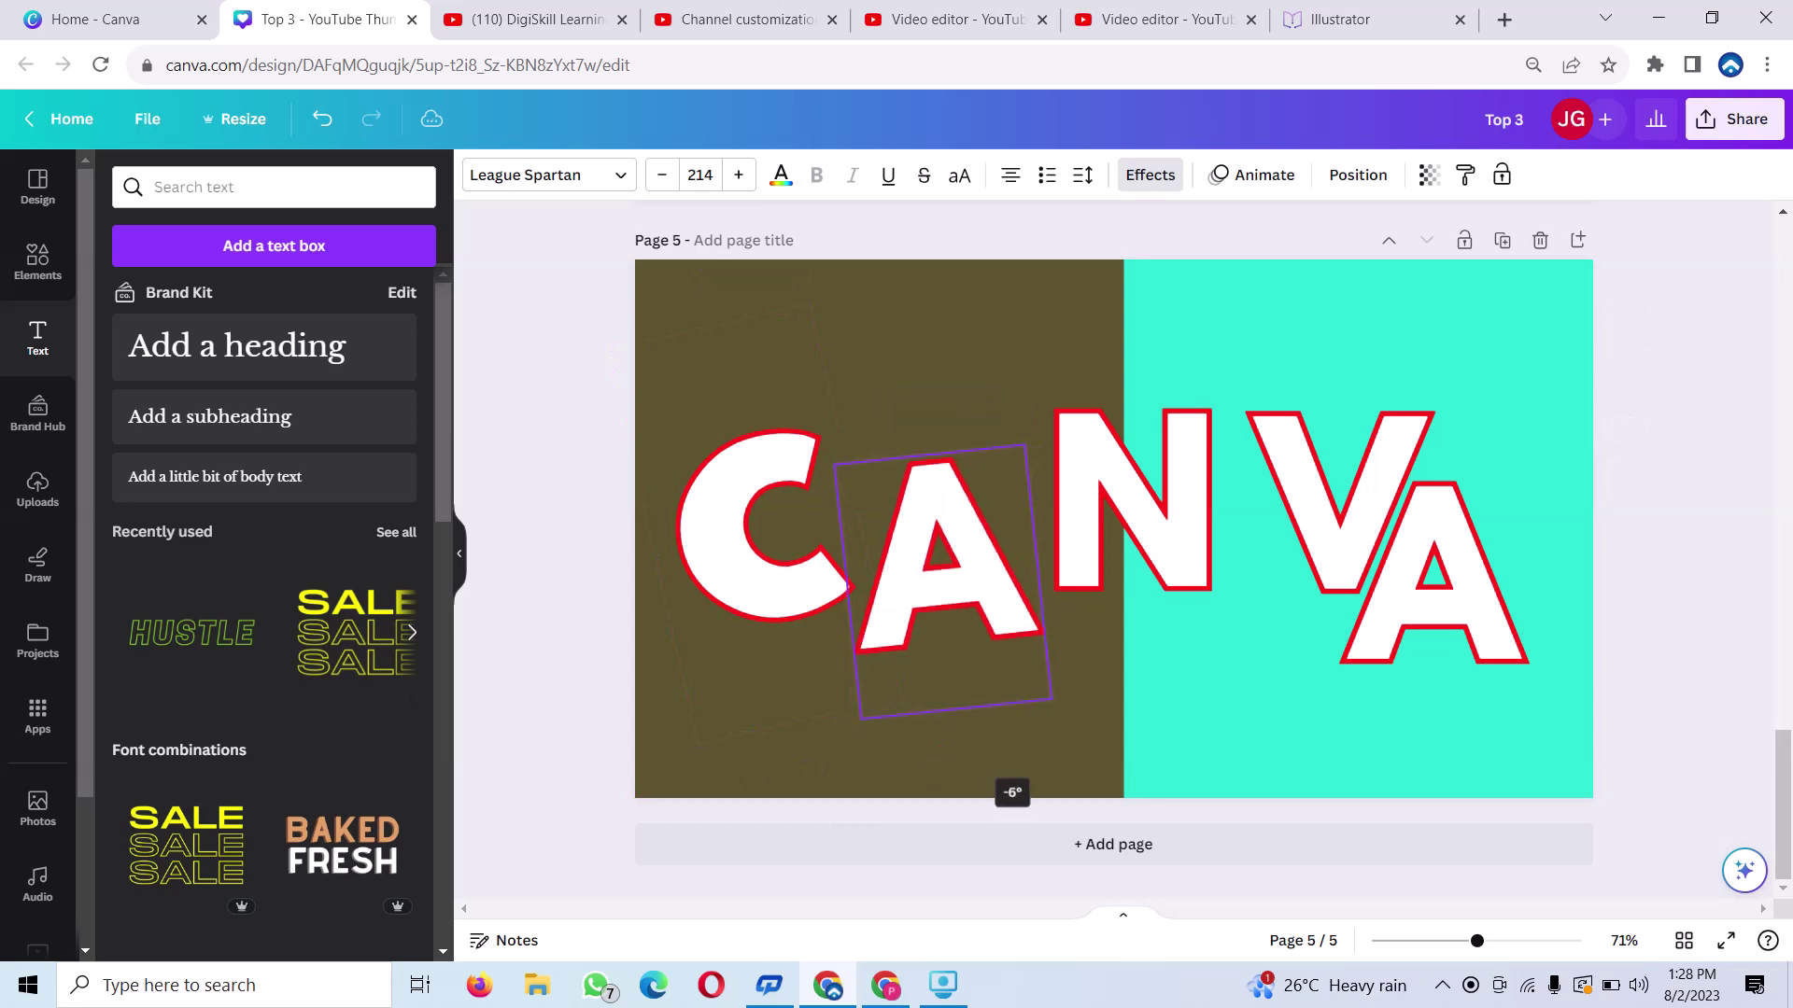
pyautogui.moveTo(943, 673); pyautogui.dragTo(947, 620)
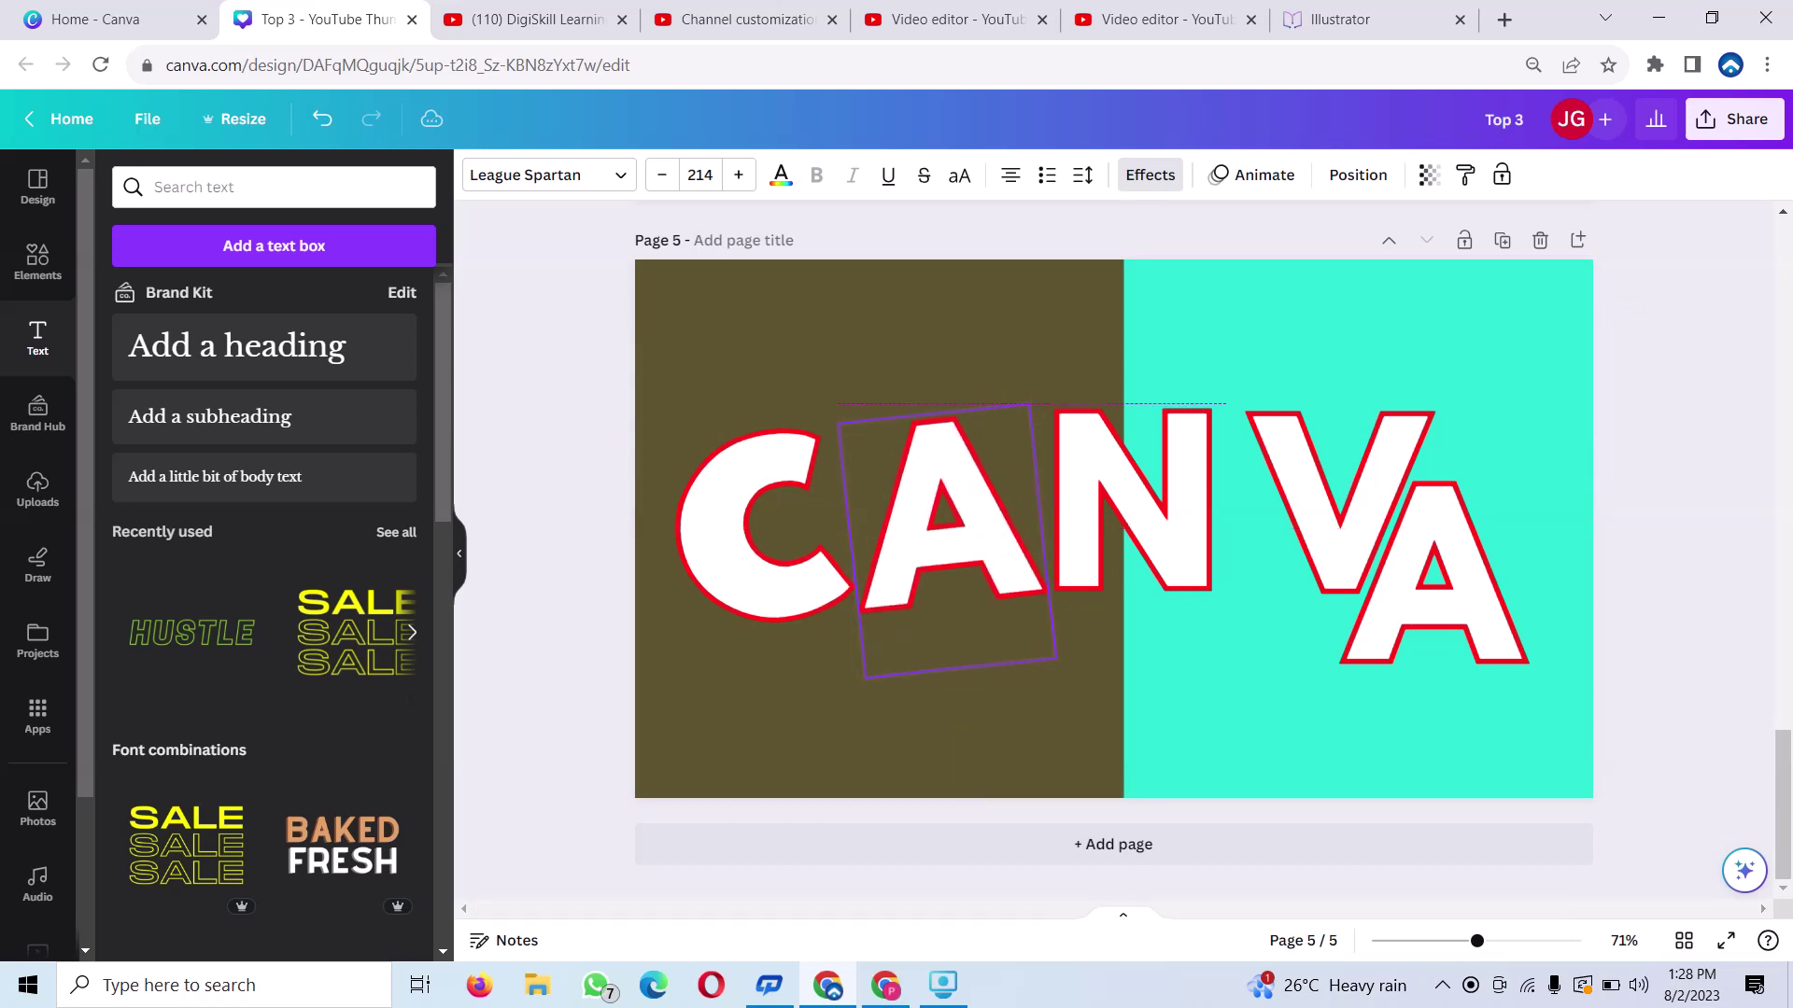
# Tilt the N and V clockwise, tuck the V beside the N, and tilt and raise the final A
pyautogui.click(1134, 495)
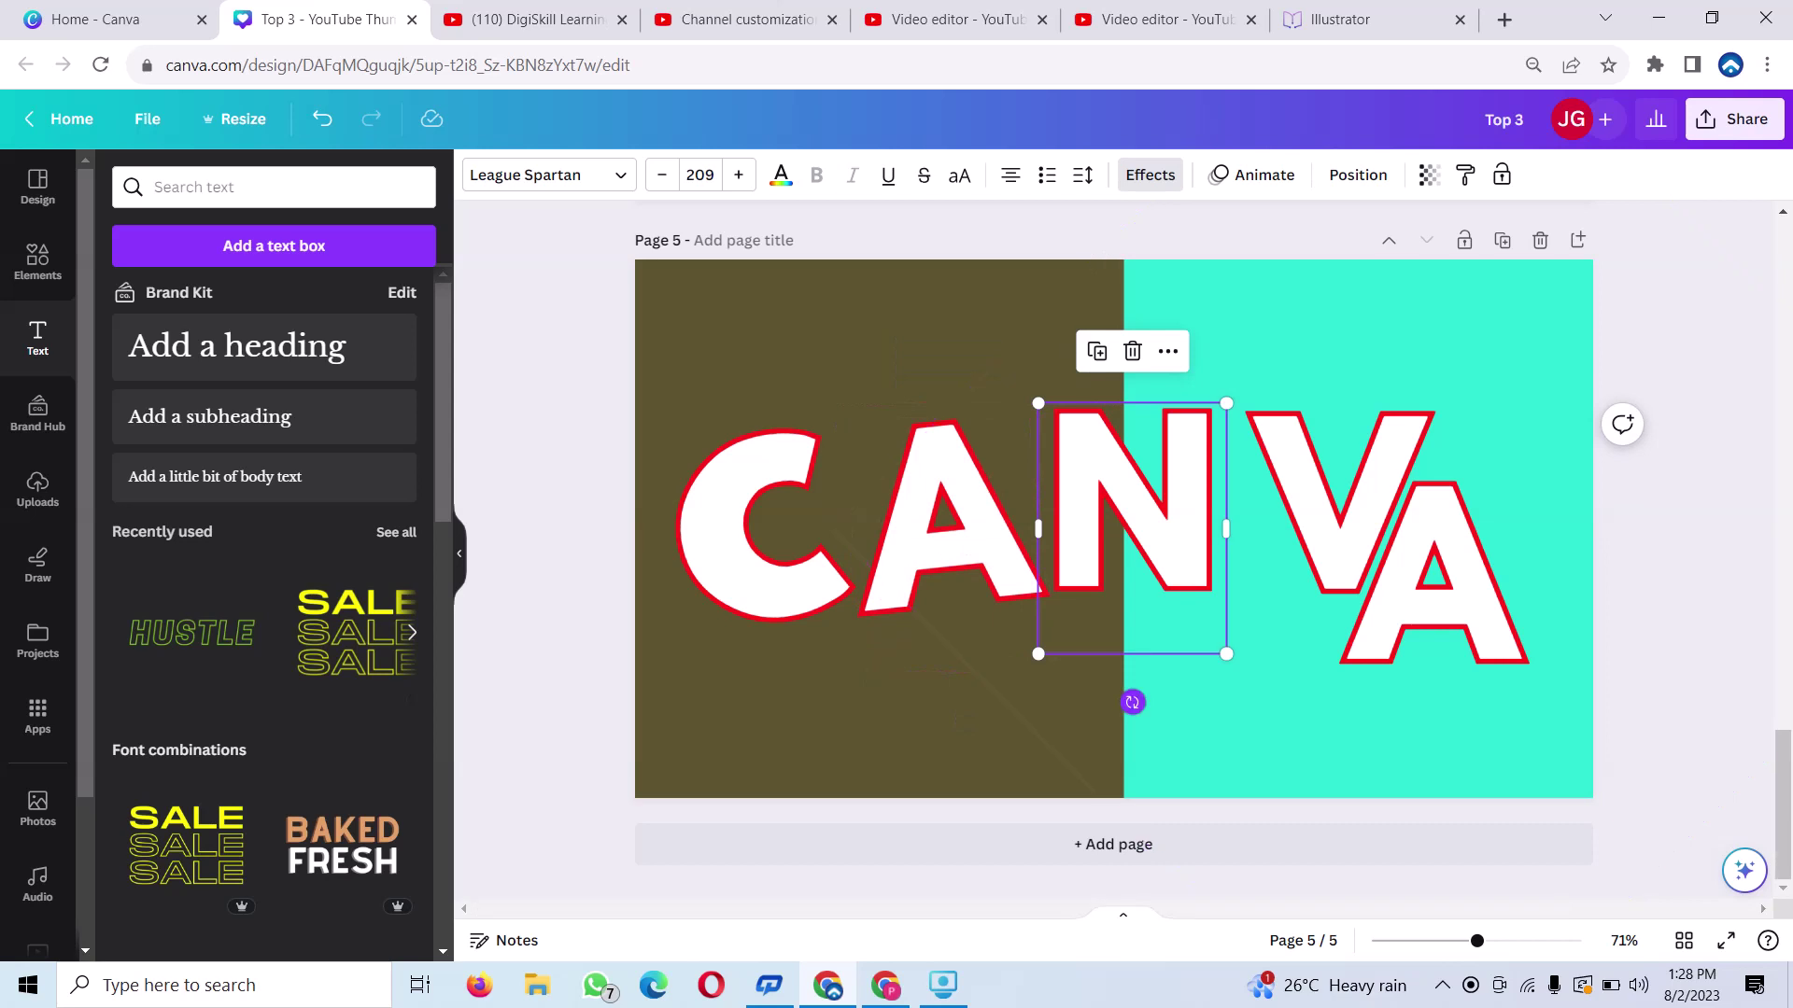
pyautogui.moveTo(1132, 702); pyautogui.dragTo(1113, 700)
pyautogui.click(1307, 486)
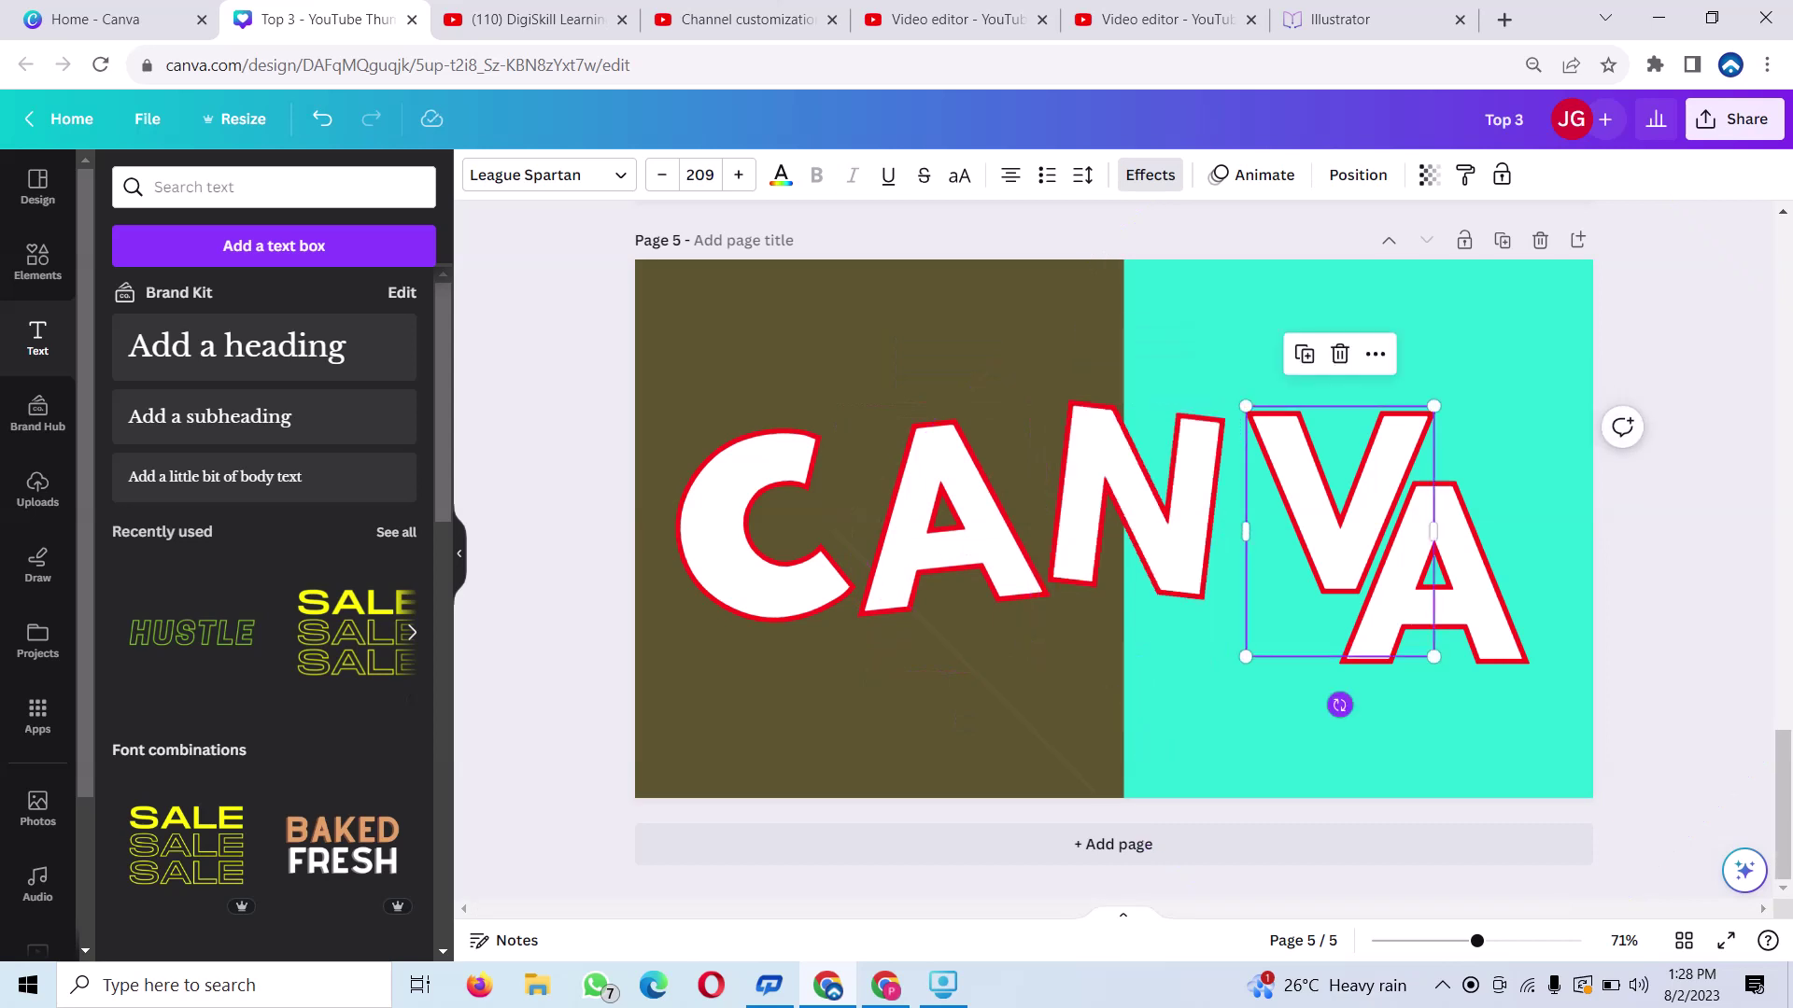
pyautogui.moveTo(1339, 705); pyautogui.dragTo(1304, 701)
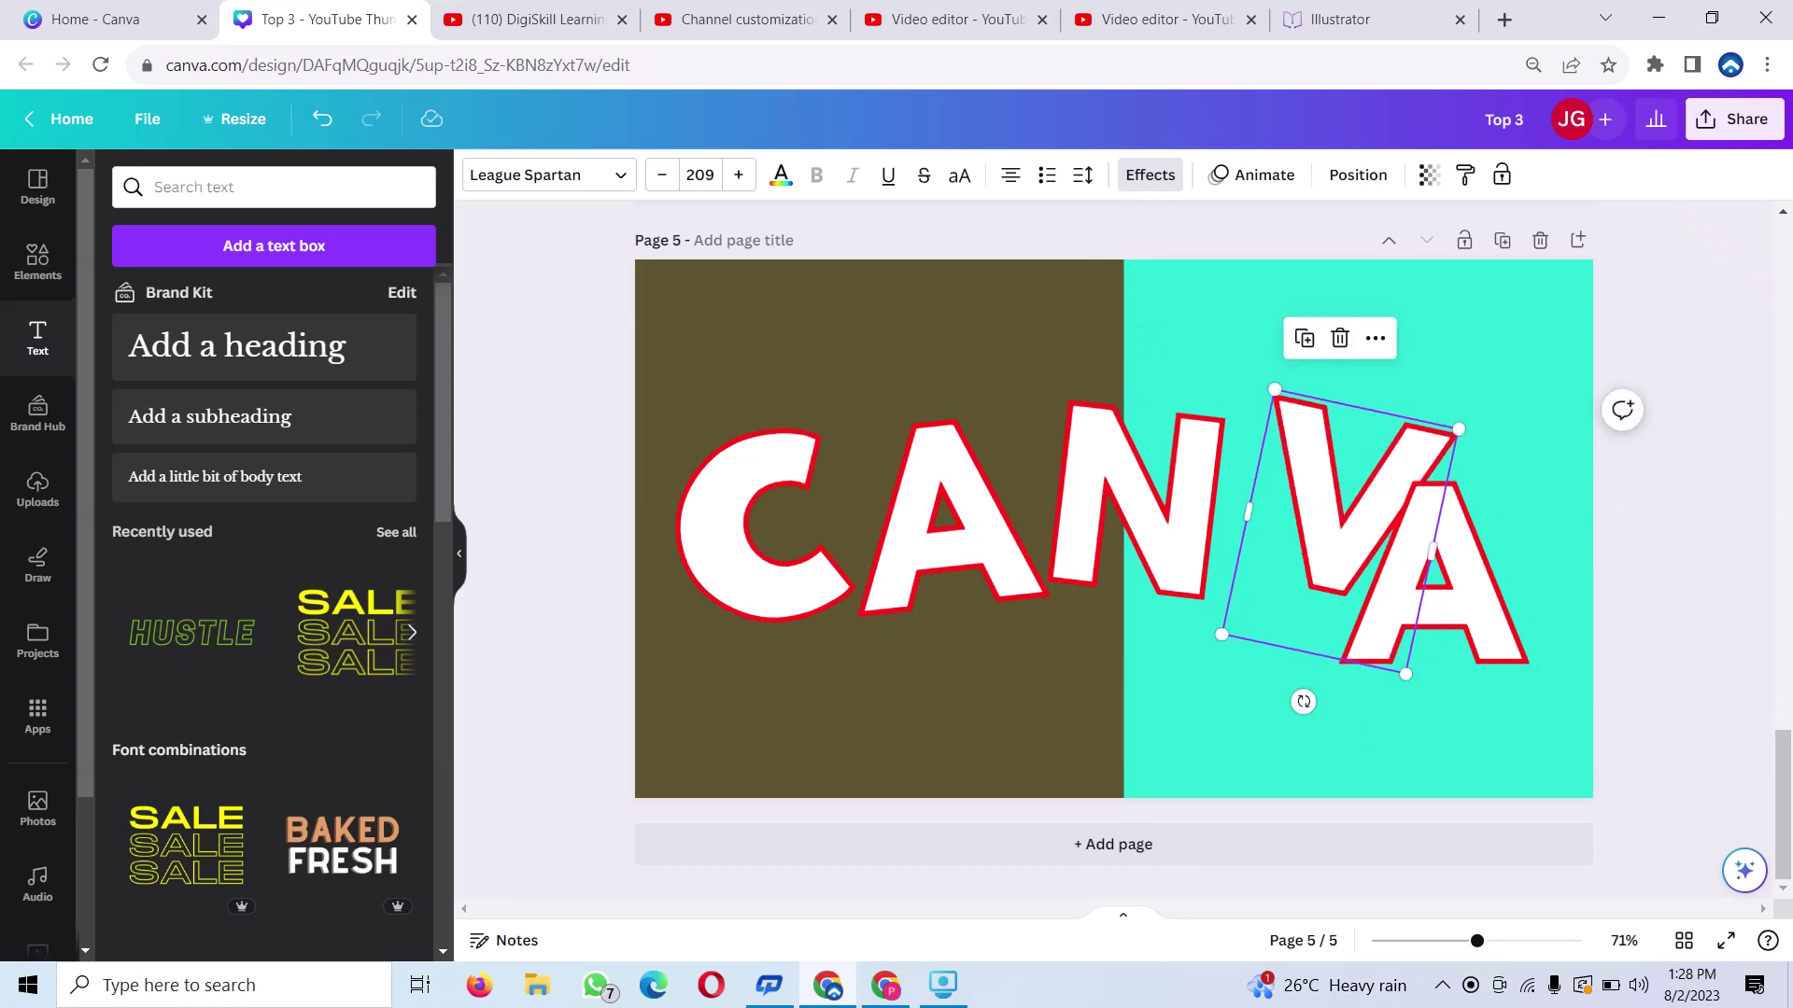
pyautogui.moveTo(1307, 467); pyautogui.dragTo(1265, 486)
pyautogui.click(1471, 634)
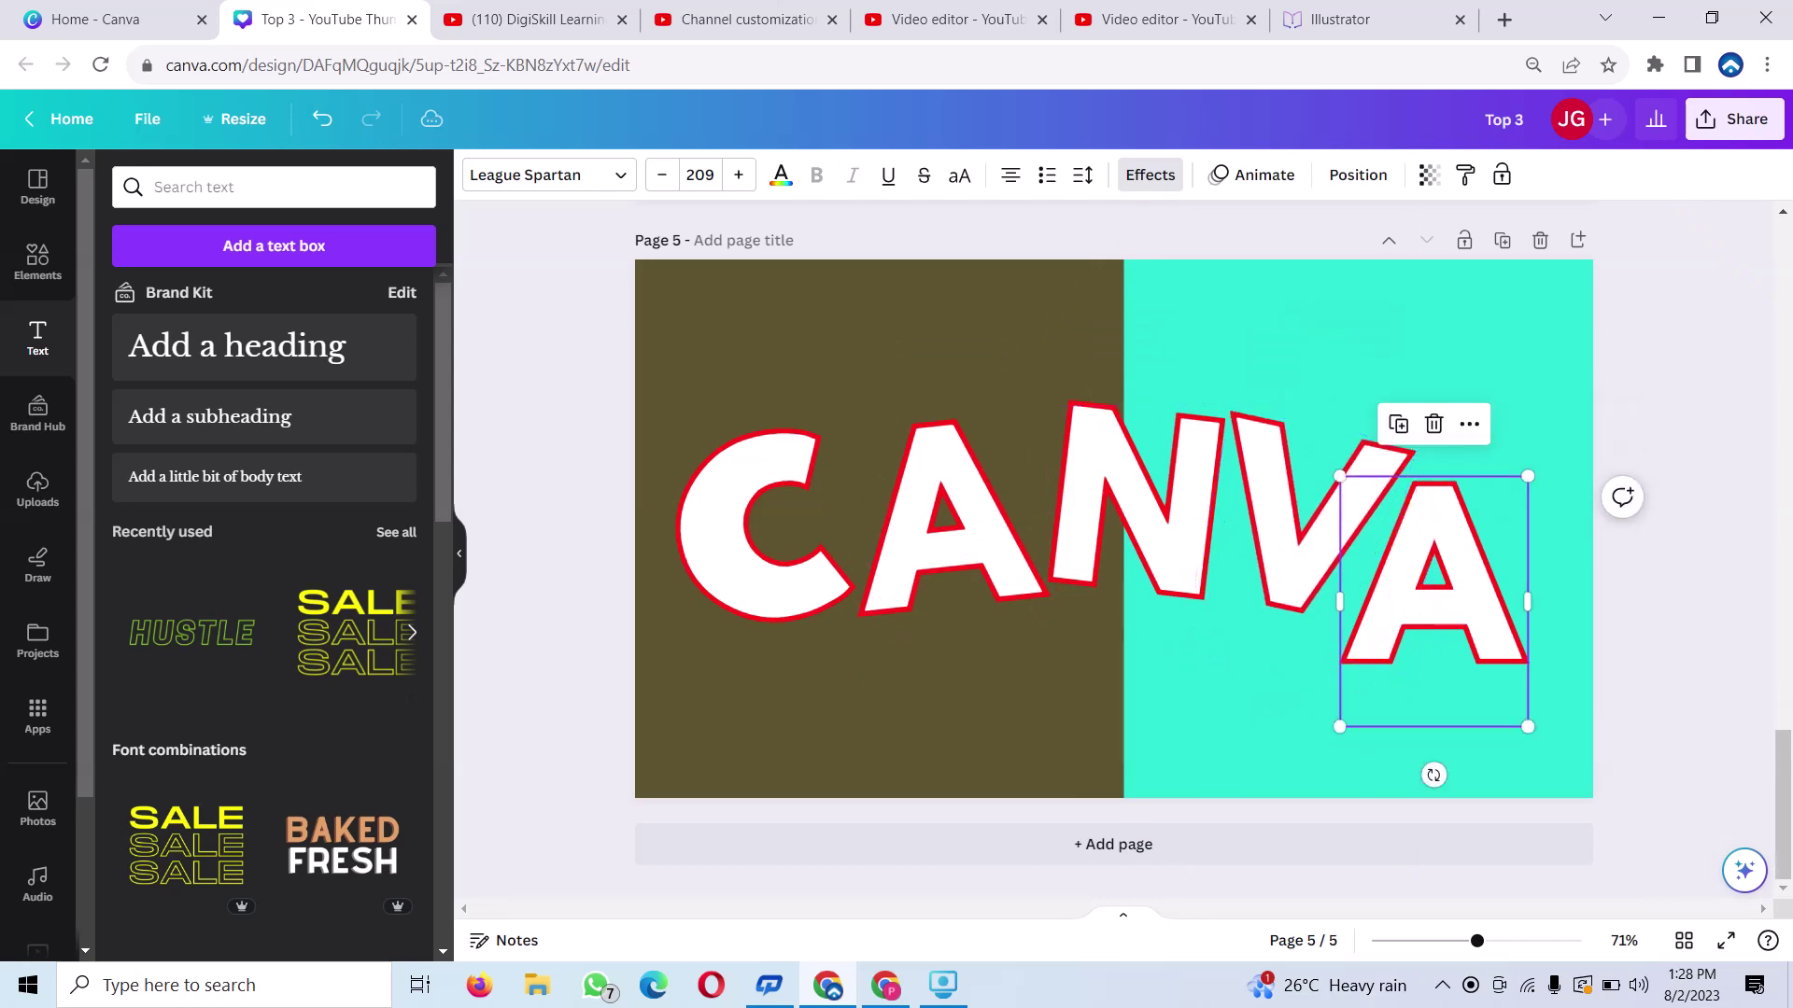
pyautogui.moveTo(1433, 774); pyautogui.dragTo(1458, 772)
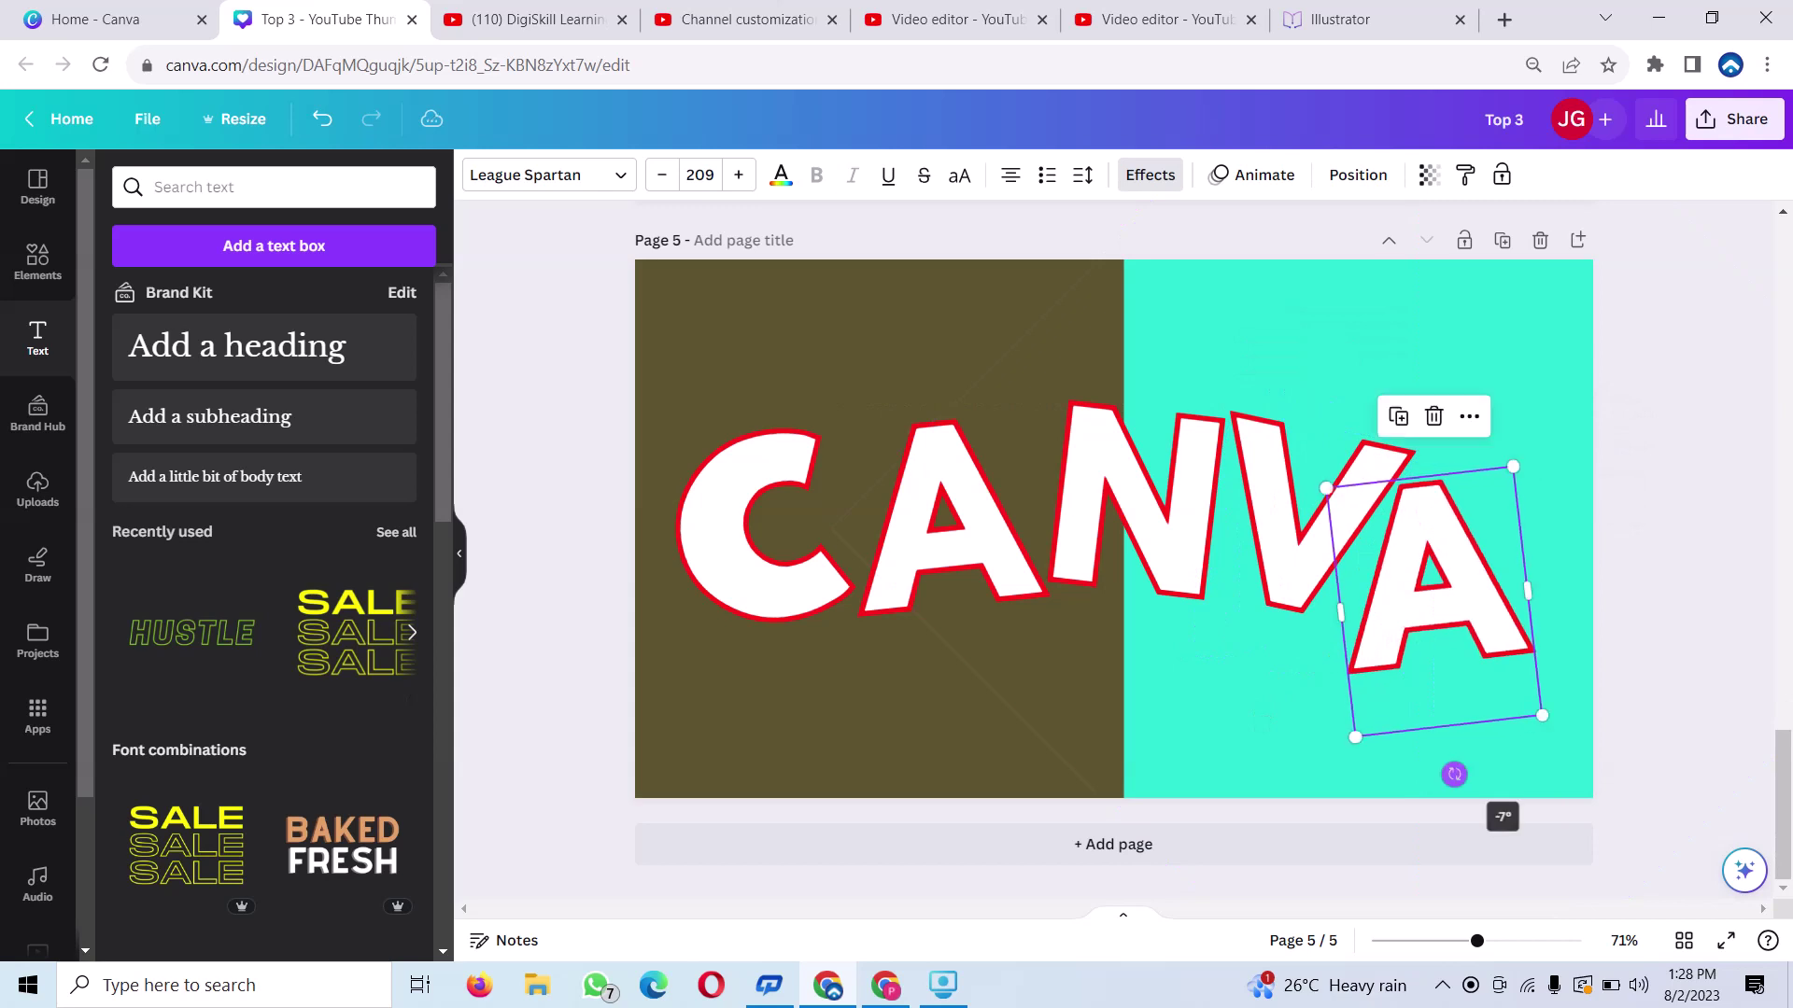
pyautogui.moveTo(1437, 598); pyautogui.dragTo(1463, 555)
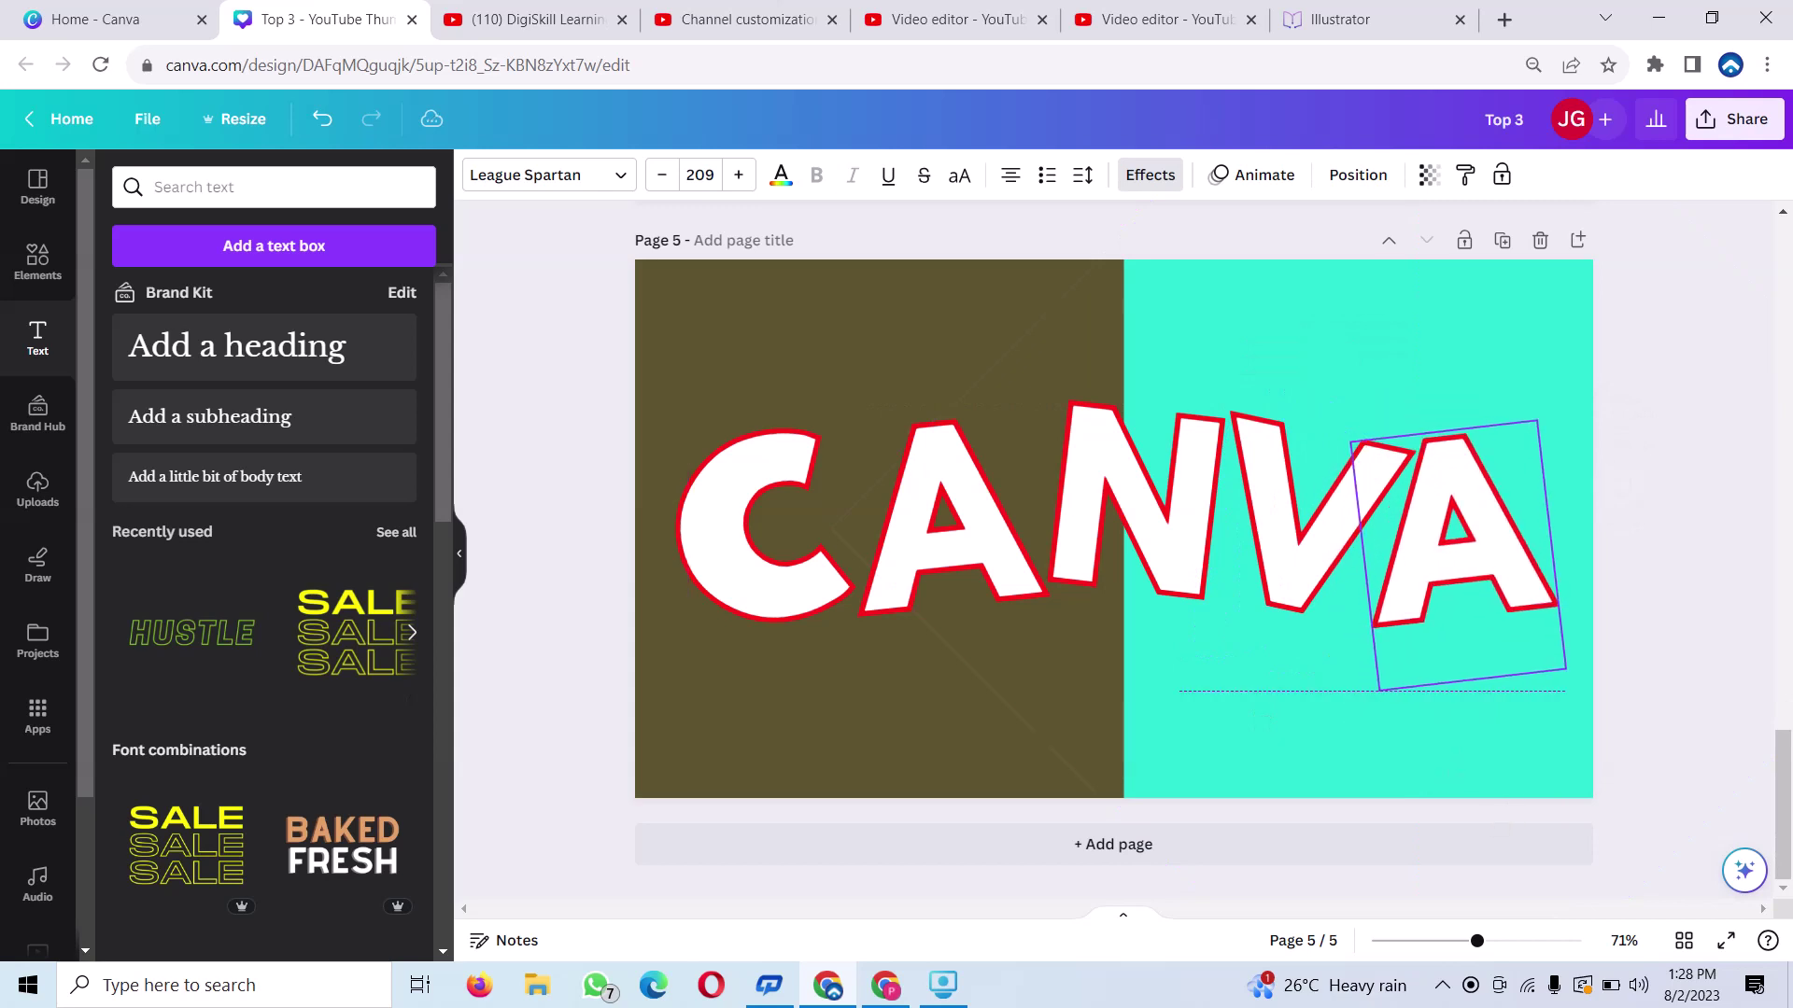
# Nudge the C, first A and N into their final staggered positions
pyautogui.click(766, 523)
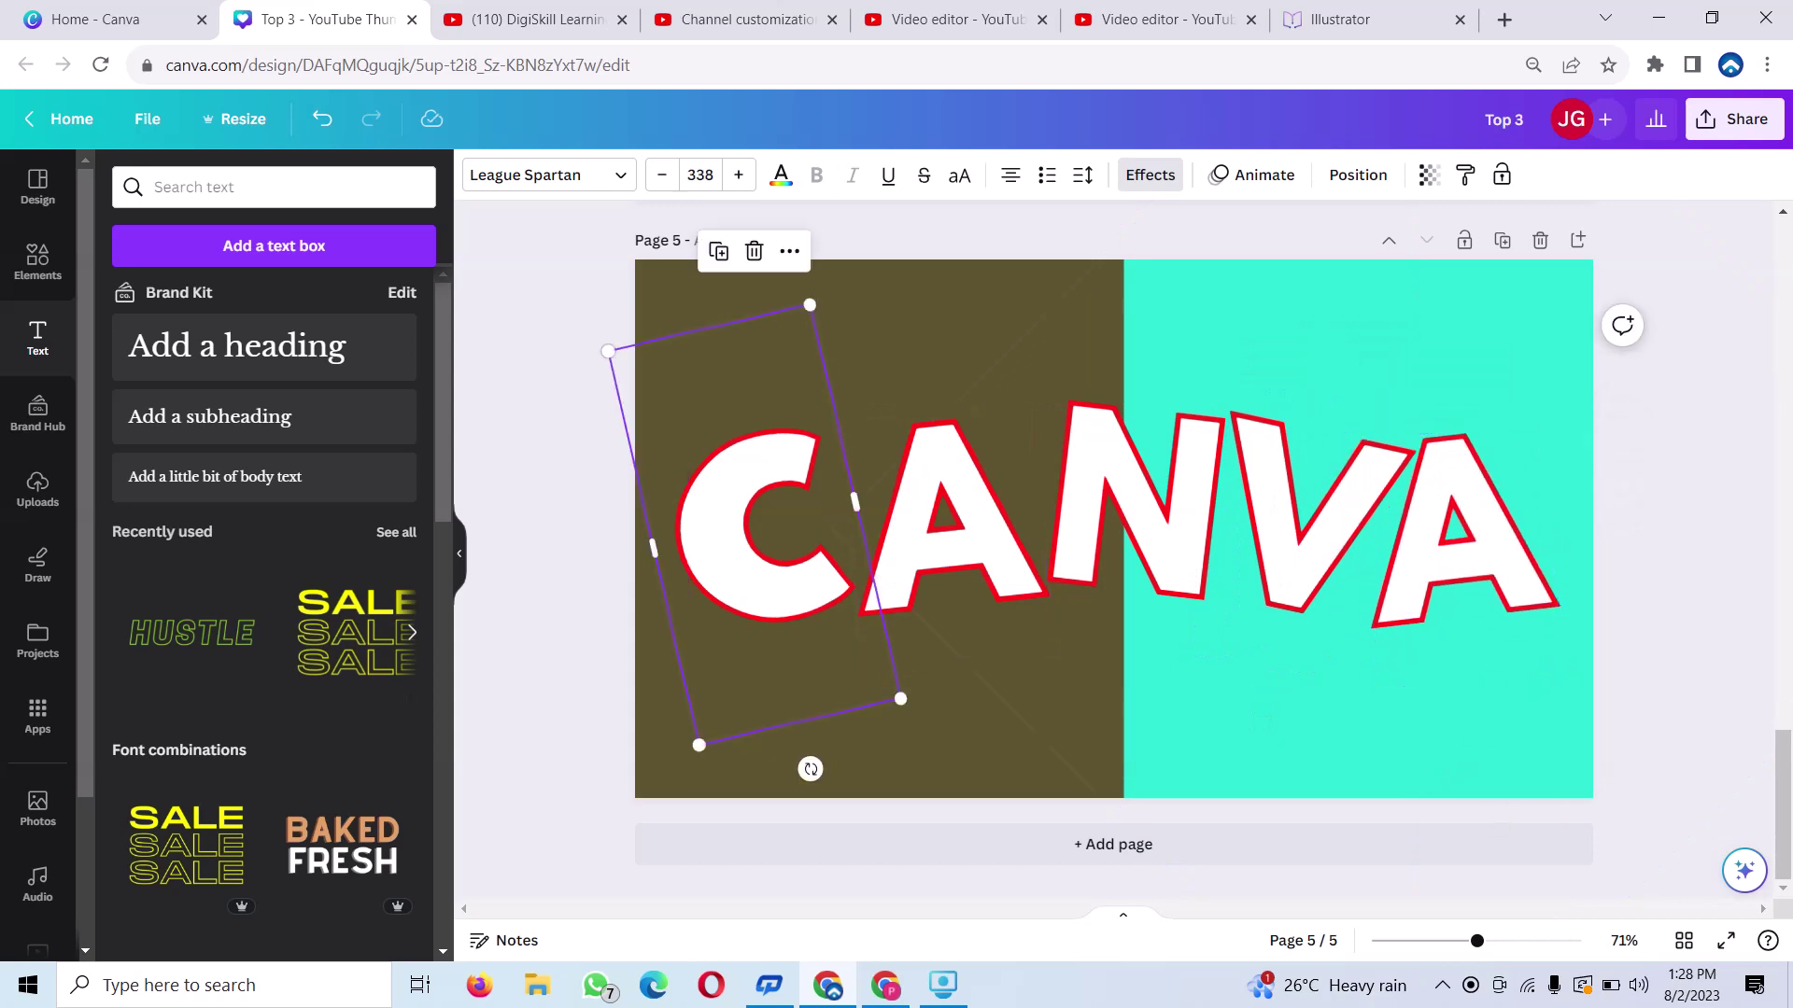
pyautogui.moveTo(766, 523)
pyautogui.mouseDown()
pyautogui.moveTo(766, 484)
pyautogui.moveTo(766, 500)
pyautogui.mouseUp()
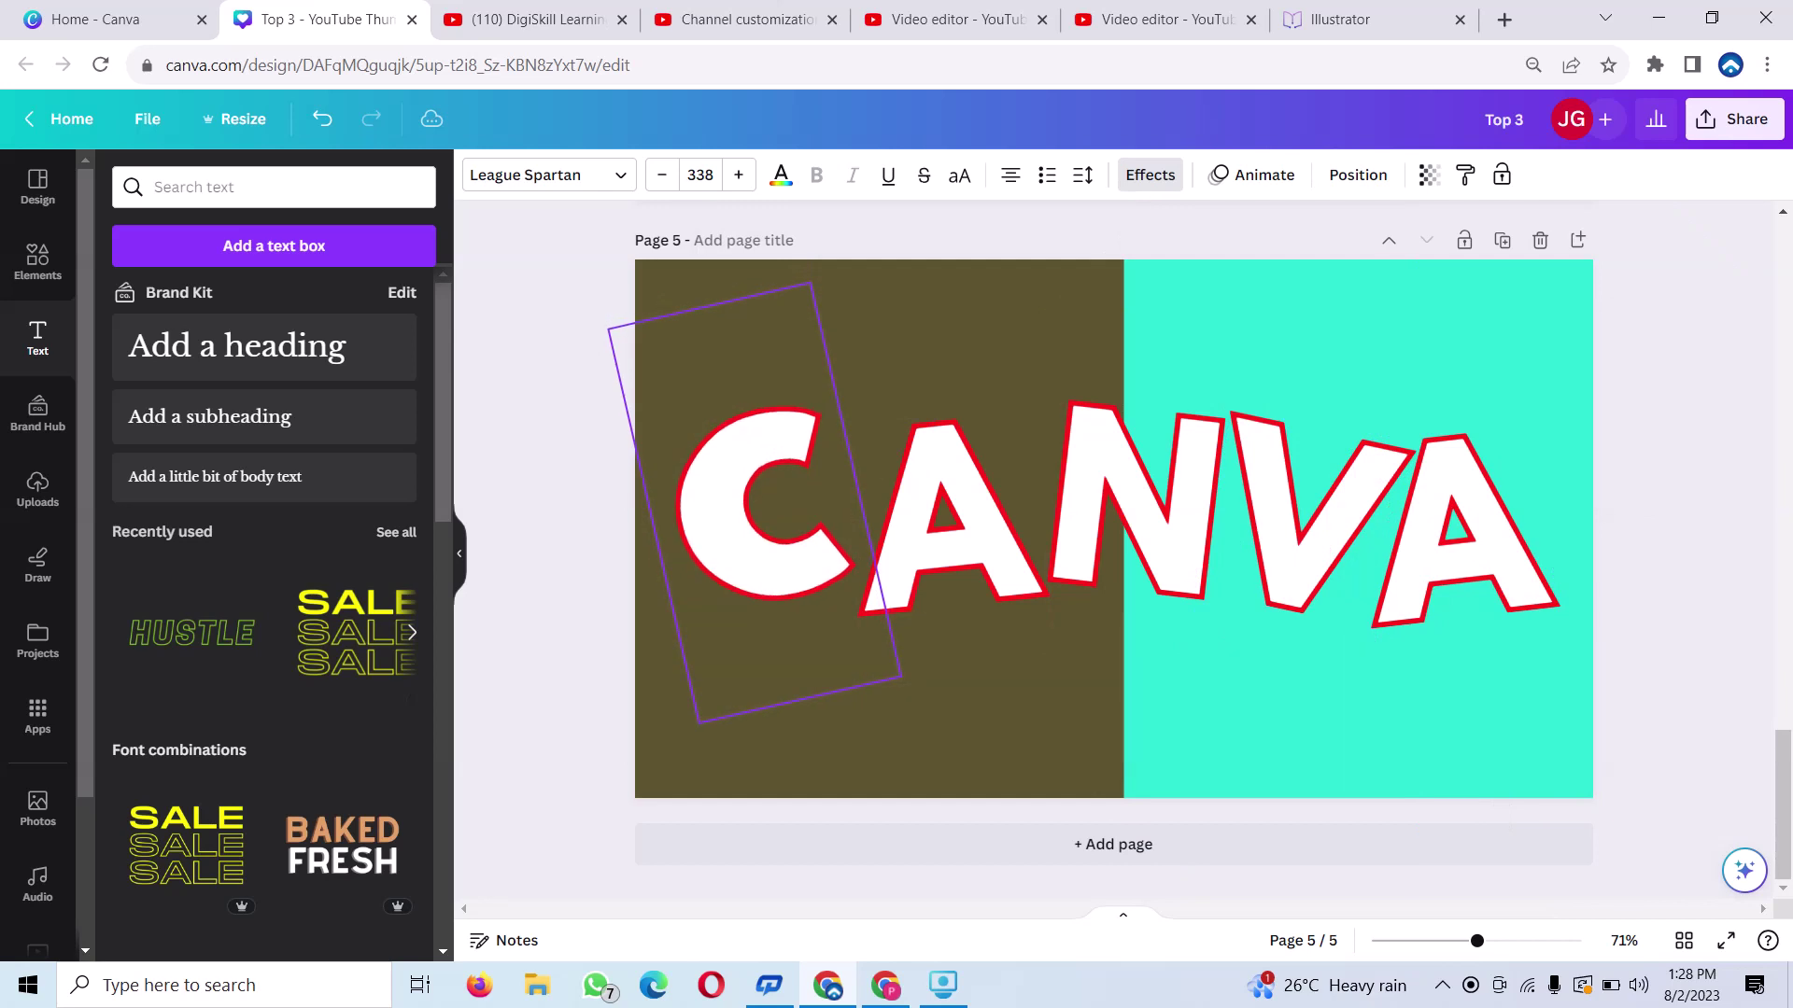
pyautogui.click(947, 523)
pyautogui.moveTo(948, 523)
pyautogui.mouseDown()
pyautogui.moveTo(943, 493)
pyautogui.moveTo(934, 525)
pyautogui.mouseUp()
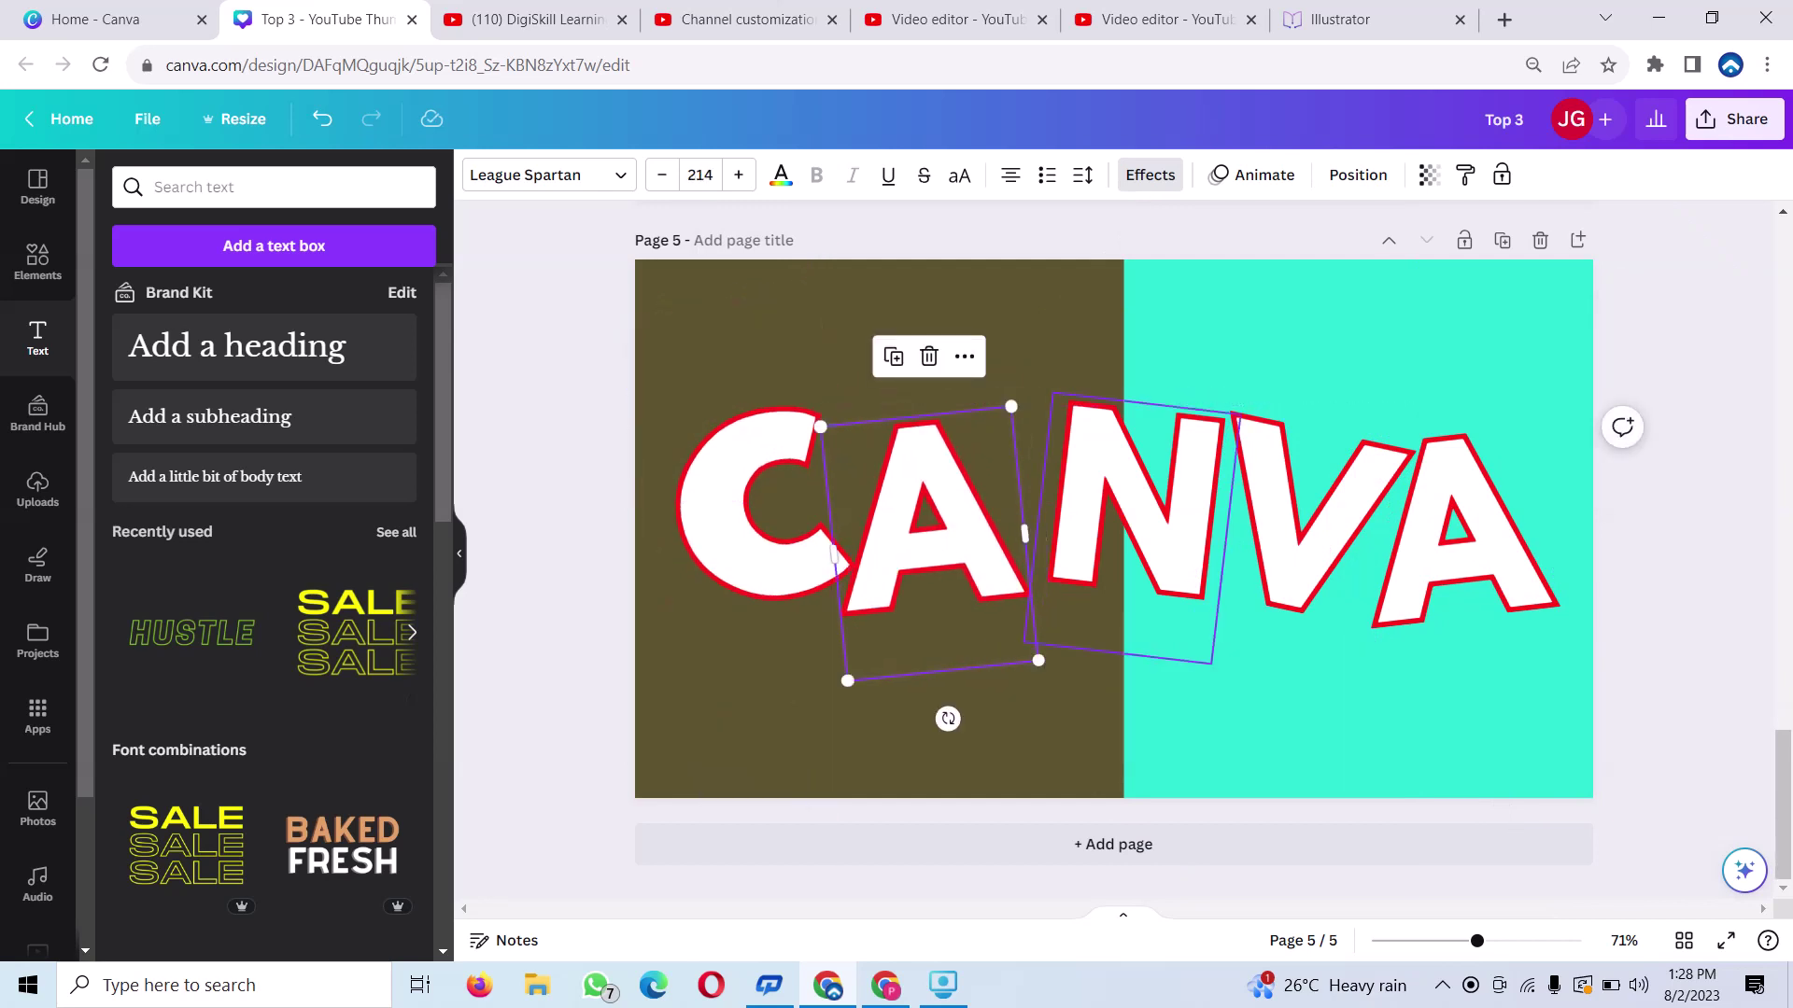
pyautogui.moveTo(1129, 504); pyautogui.dragTo(1123, 517)
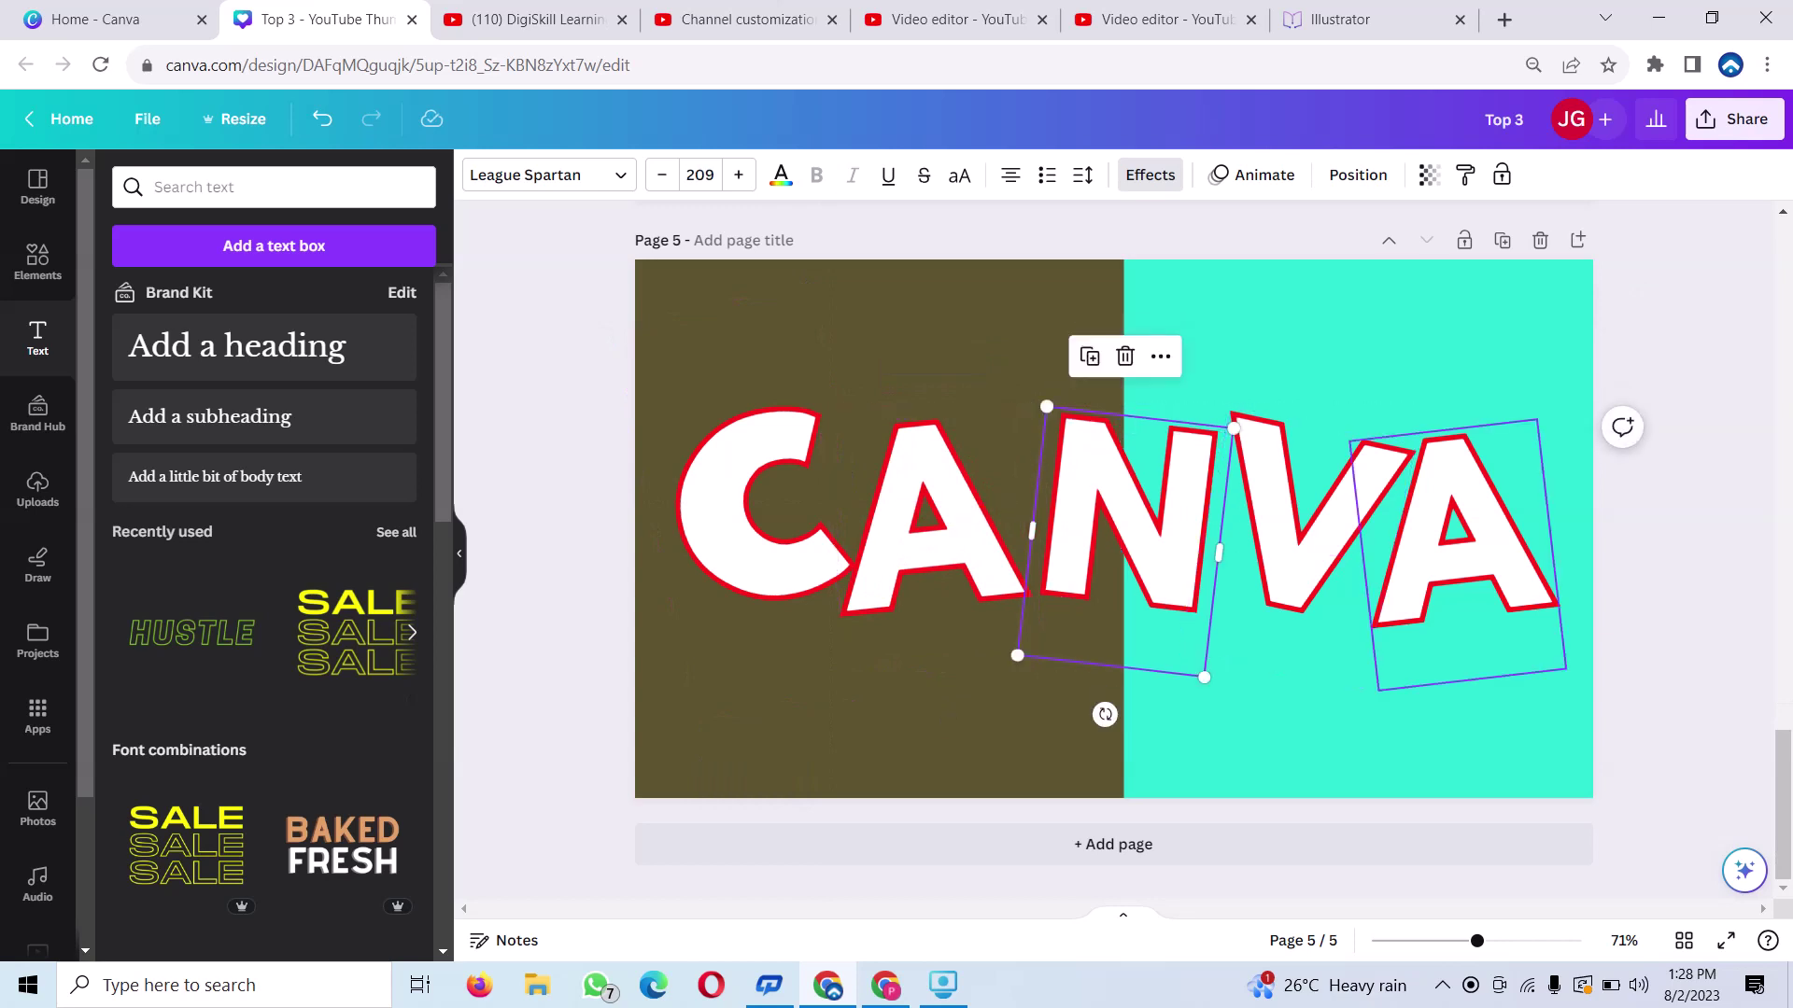
pyautogui.click(900, 468)
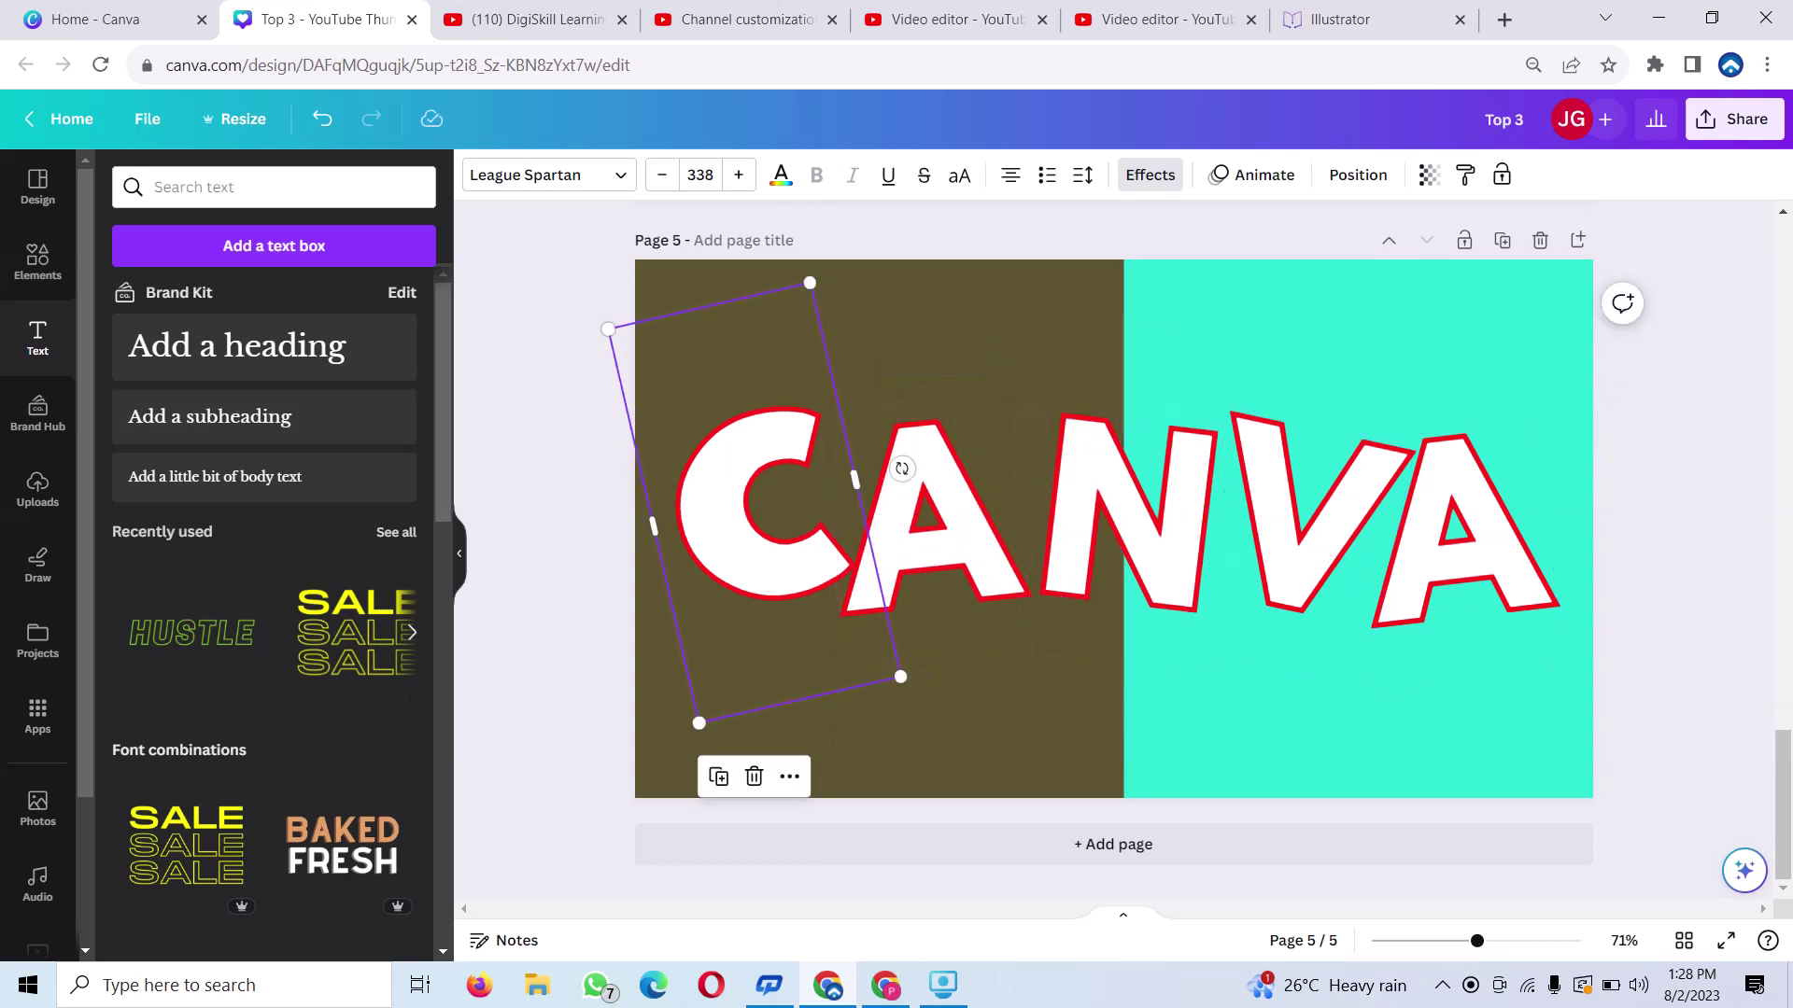
pyautogui.click(37, 261)
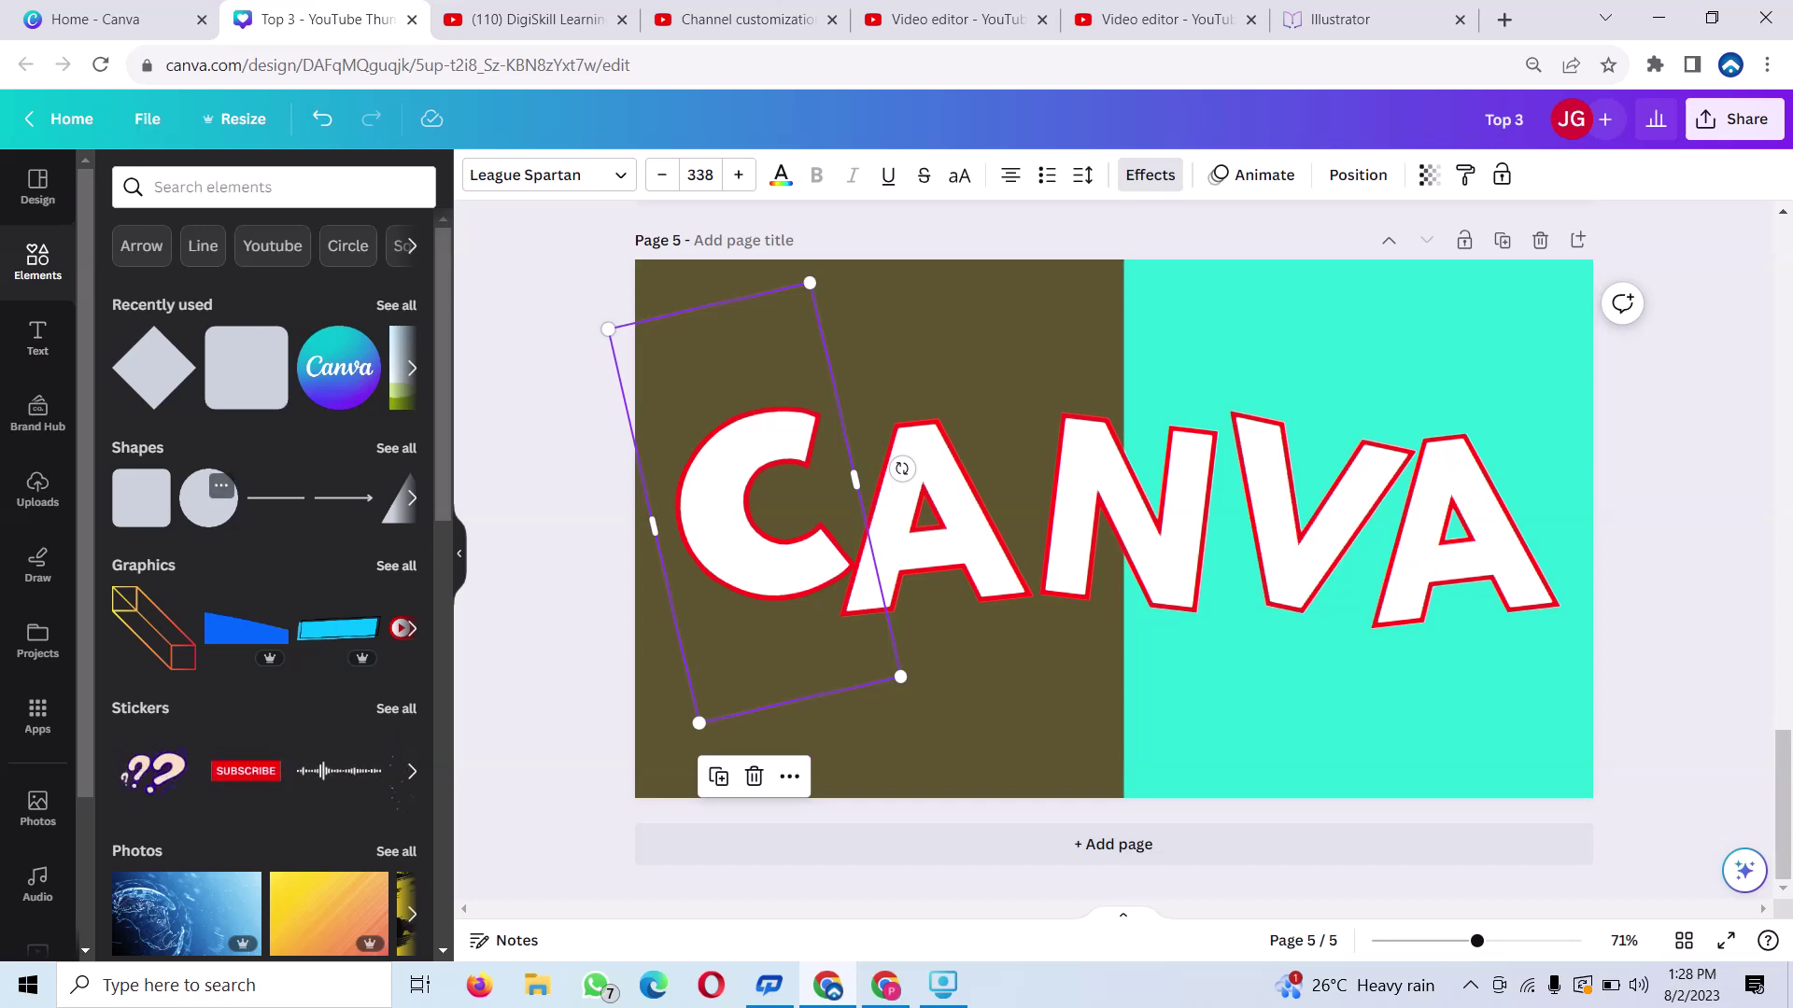
# Add a circle, shrink it to a small black dot, and place it above the first A
pyautogui.click(209, 497)
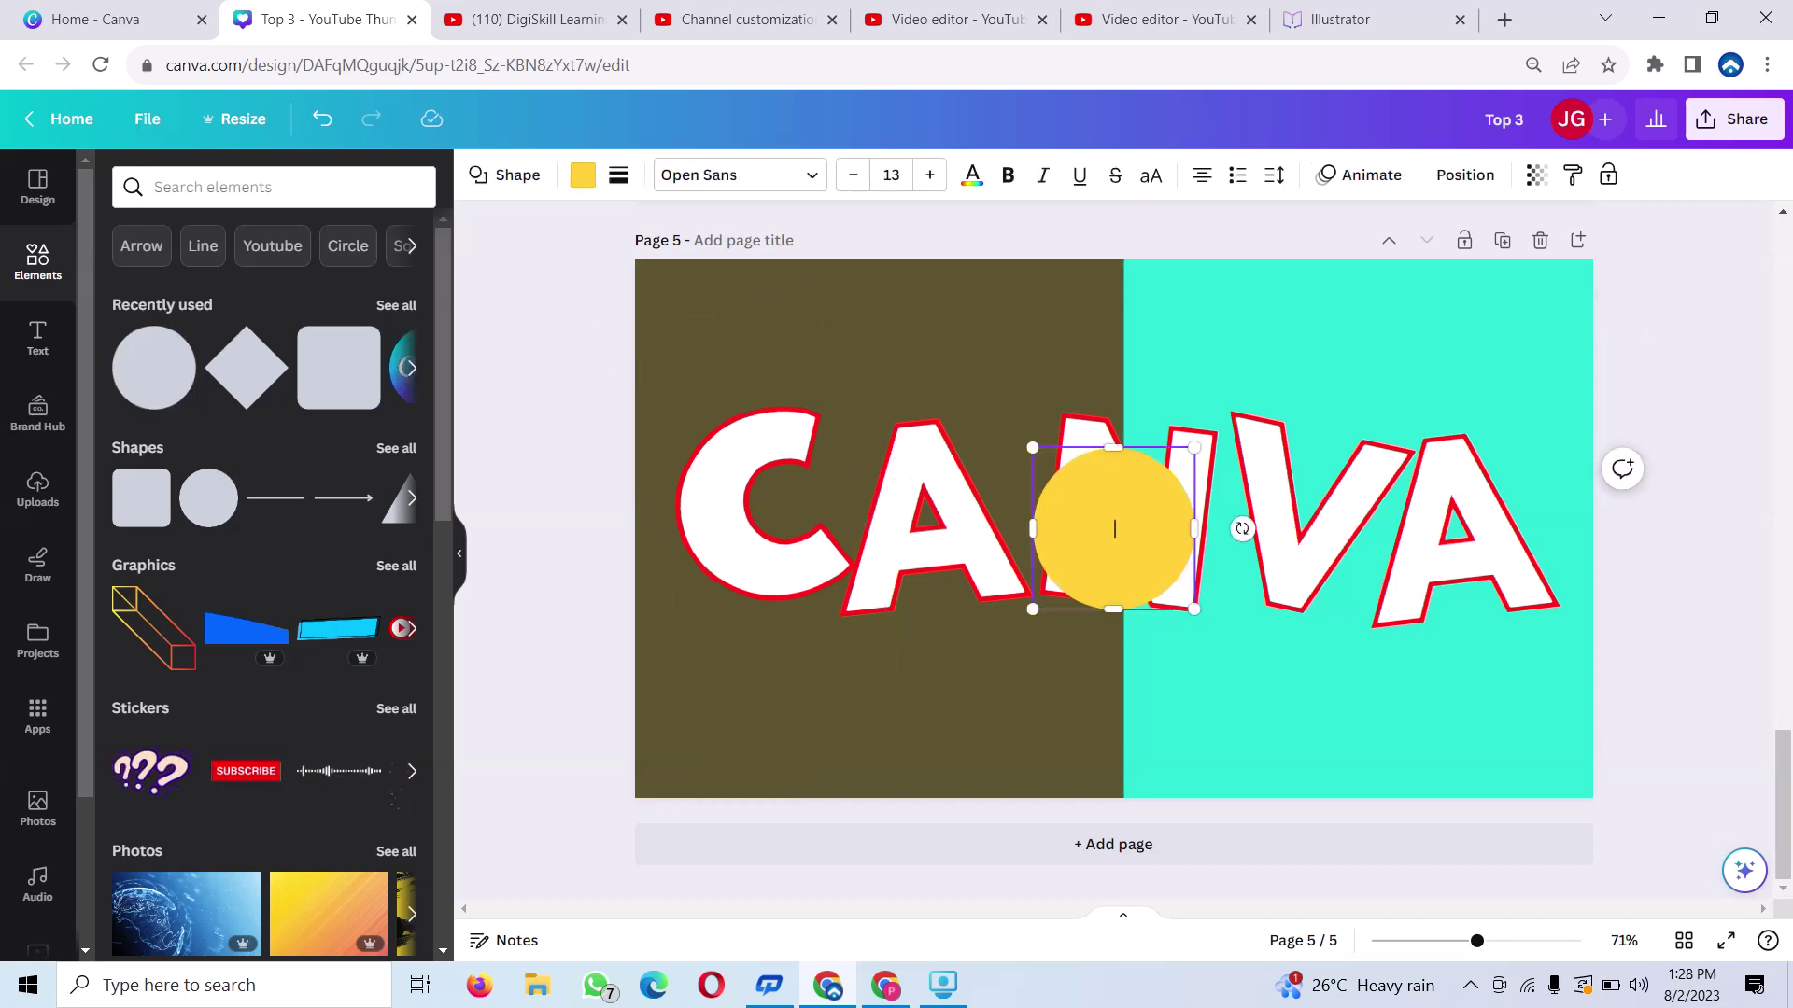
pyautogui.moveTo(1032, 610); pyautogui.dragTo(1185, 456)
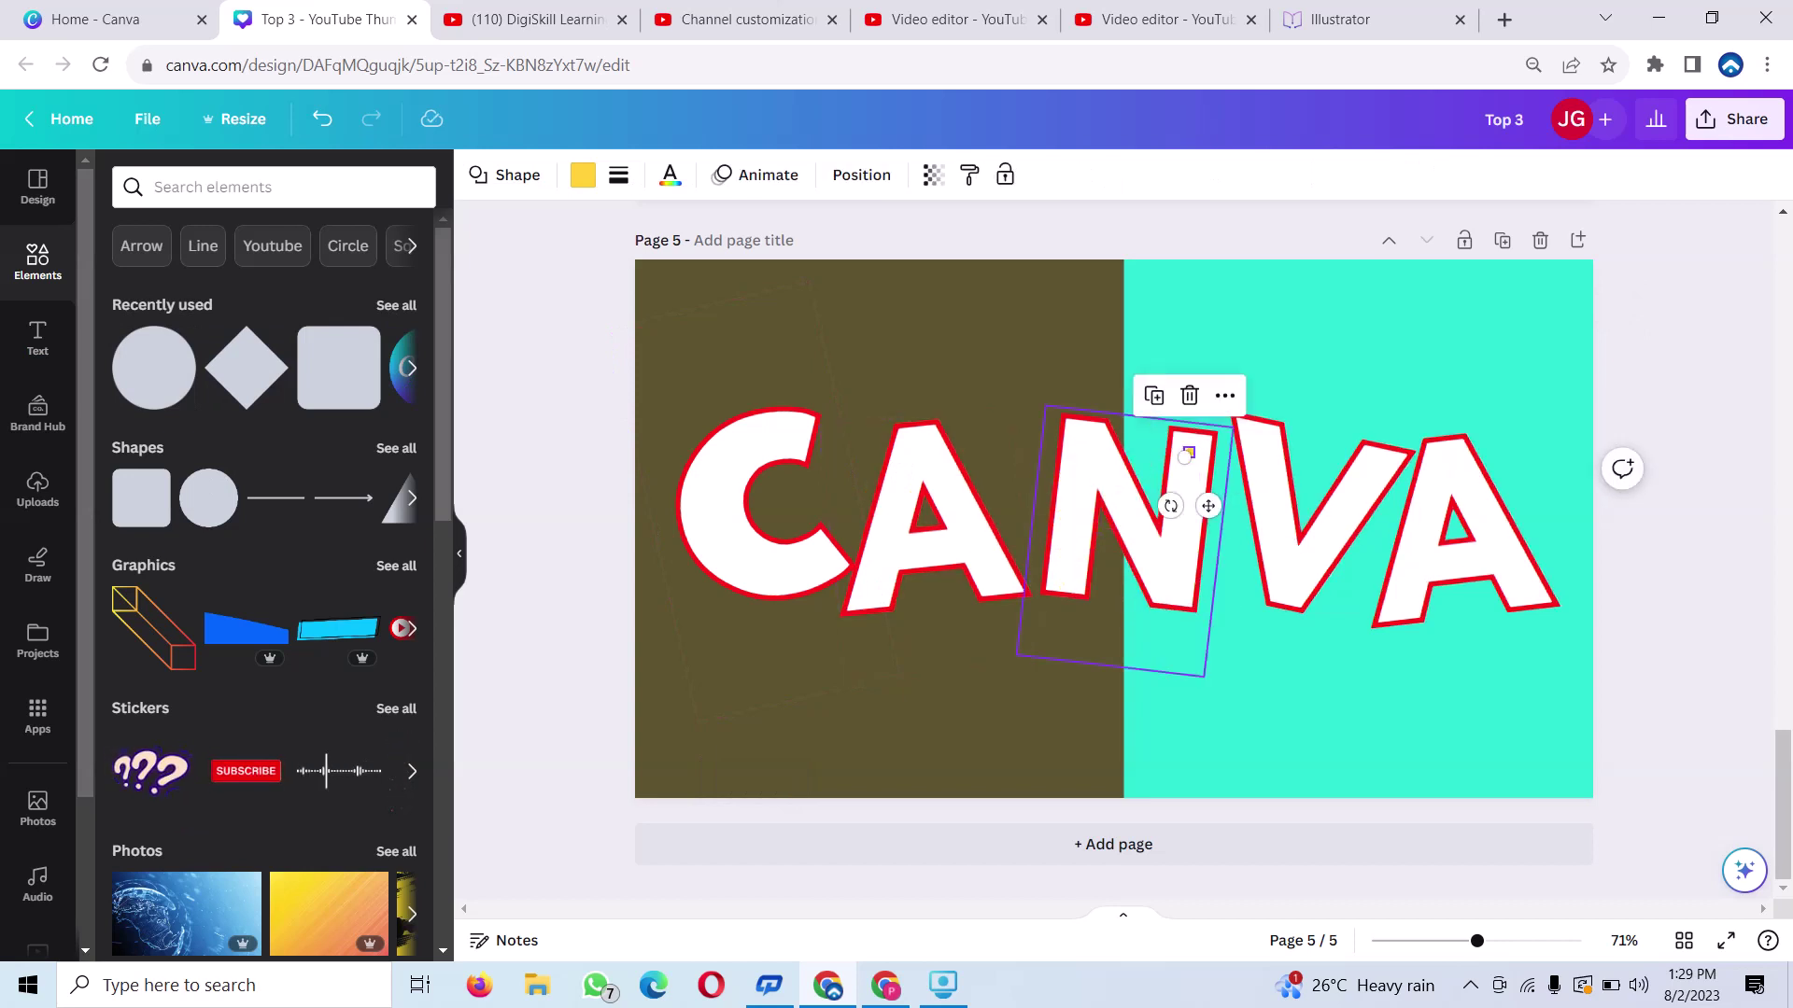
pyautogui.moveTo(1208, 505); pyautogui.dragTo(1079, 440)
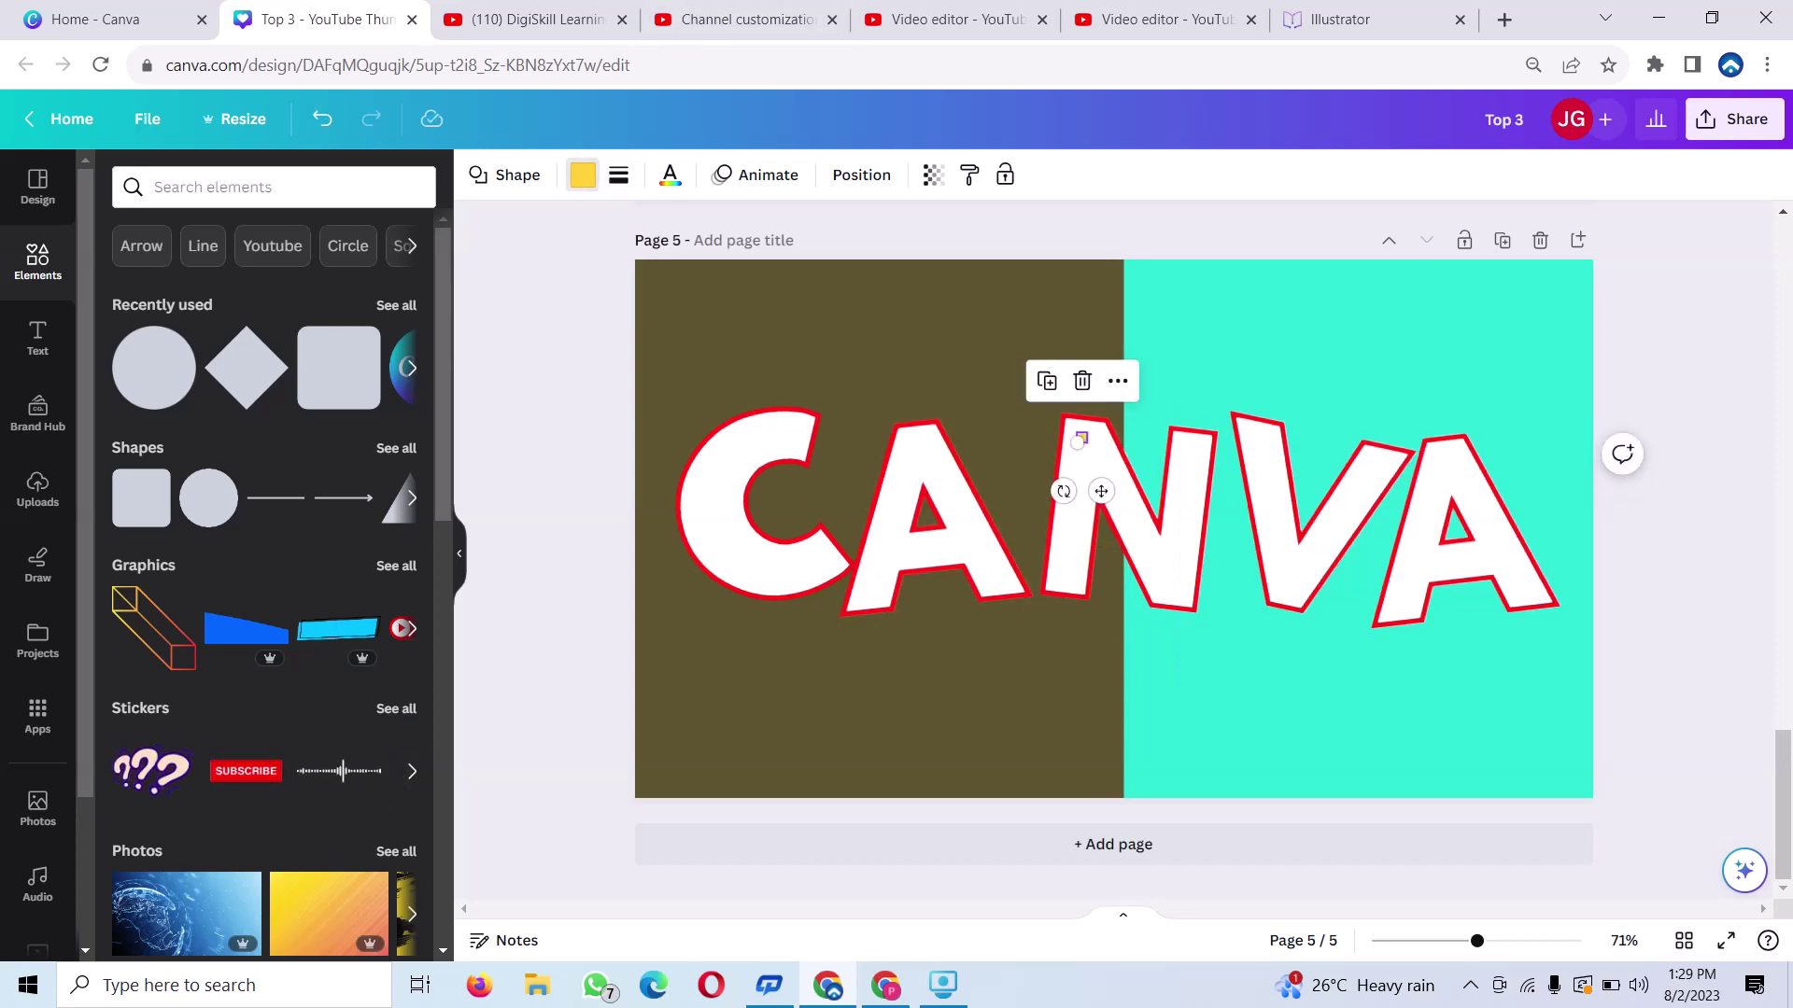
pyautogui.click(583, 175)
pyautogui.click(235, 302)
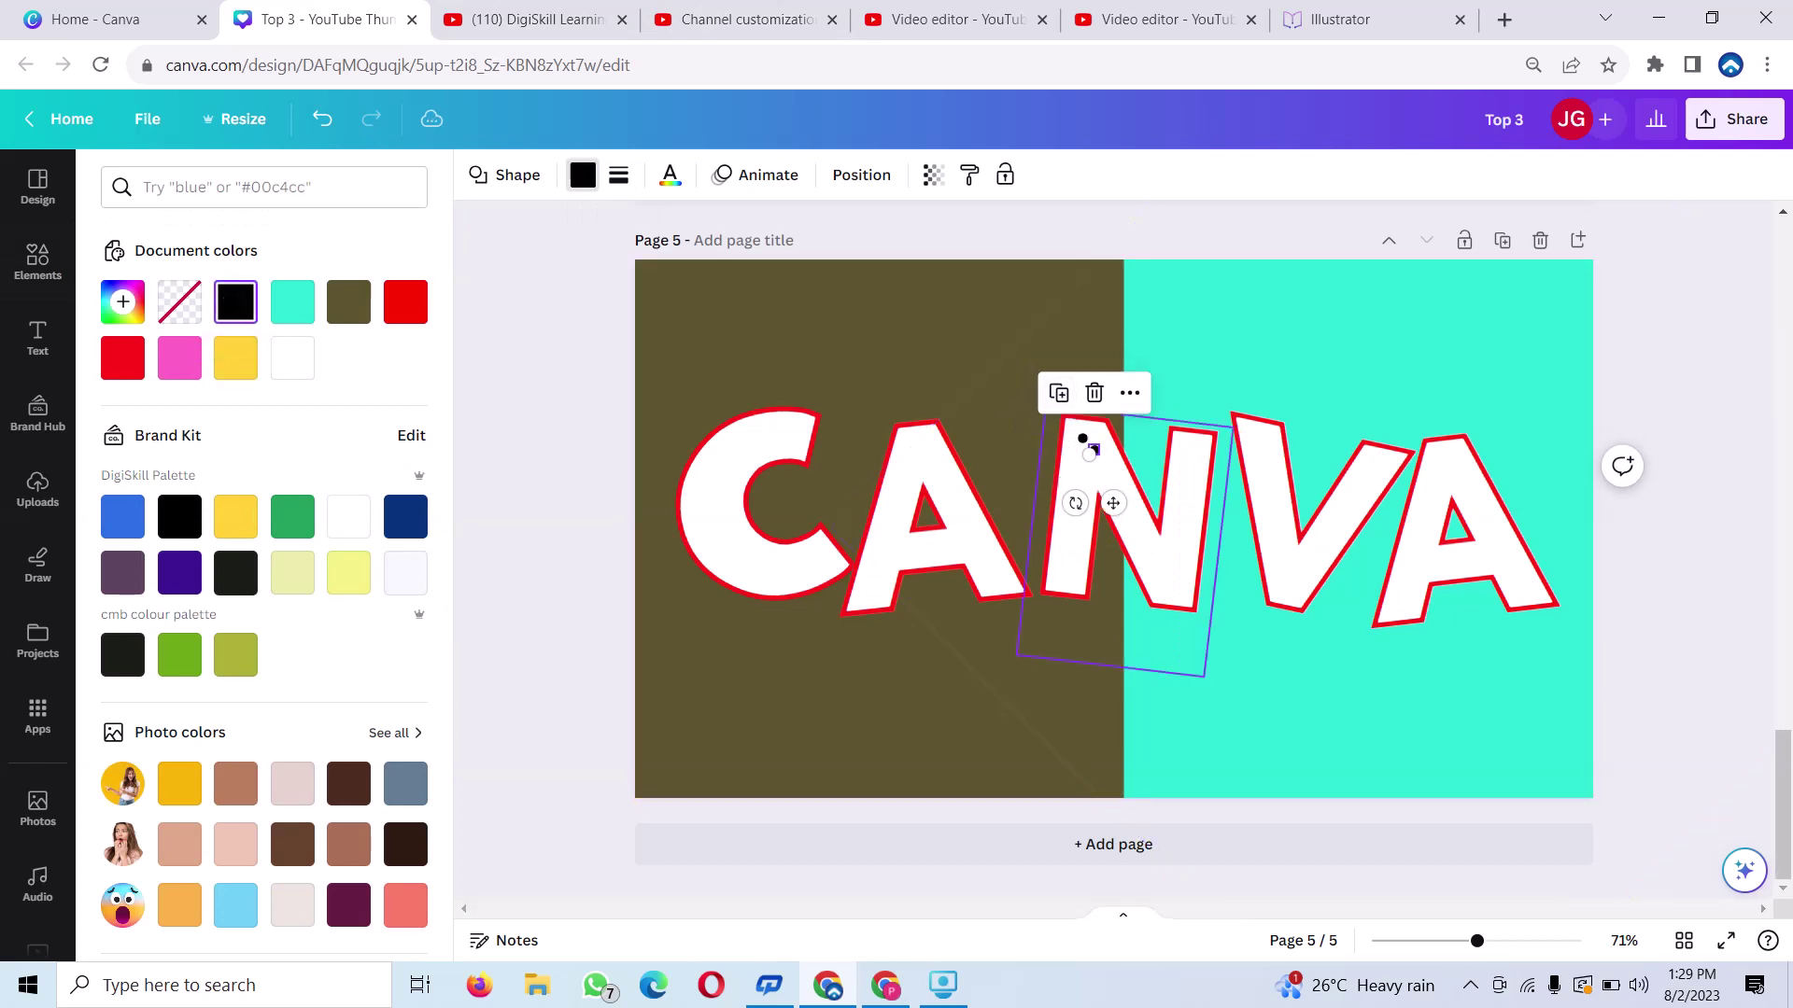
pyautogui.moveTo(1079, 440)
pyautogui.mouseDown()
pyautogui.moveTo(922, 438)
pyautogui.moveTo(778, 491)
pyautogui.mouseUp()
# Duplicate the dot onto the C, the V and the final A
pyautogui.click(885, 379)
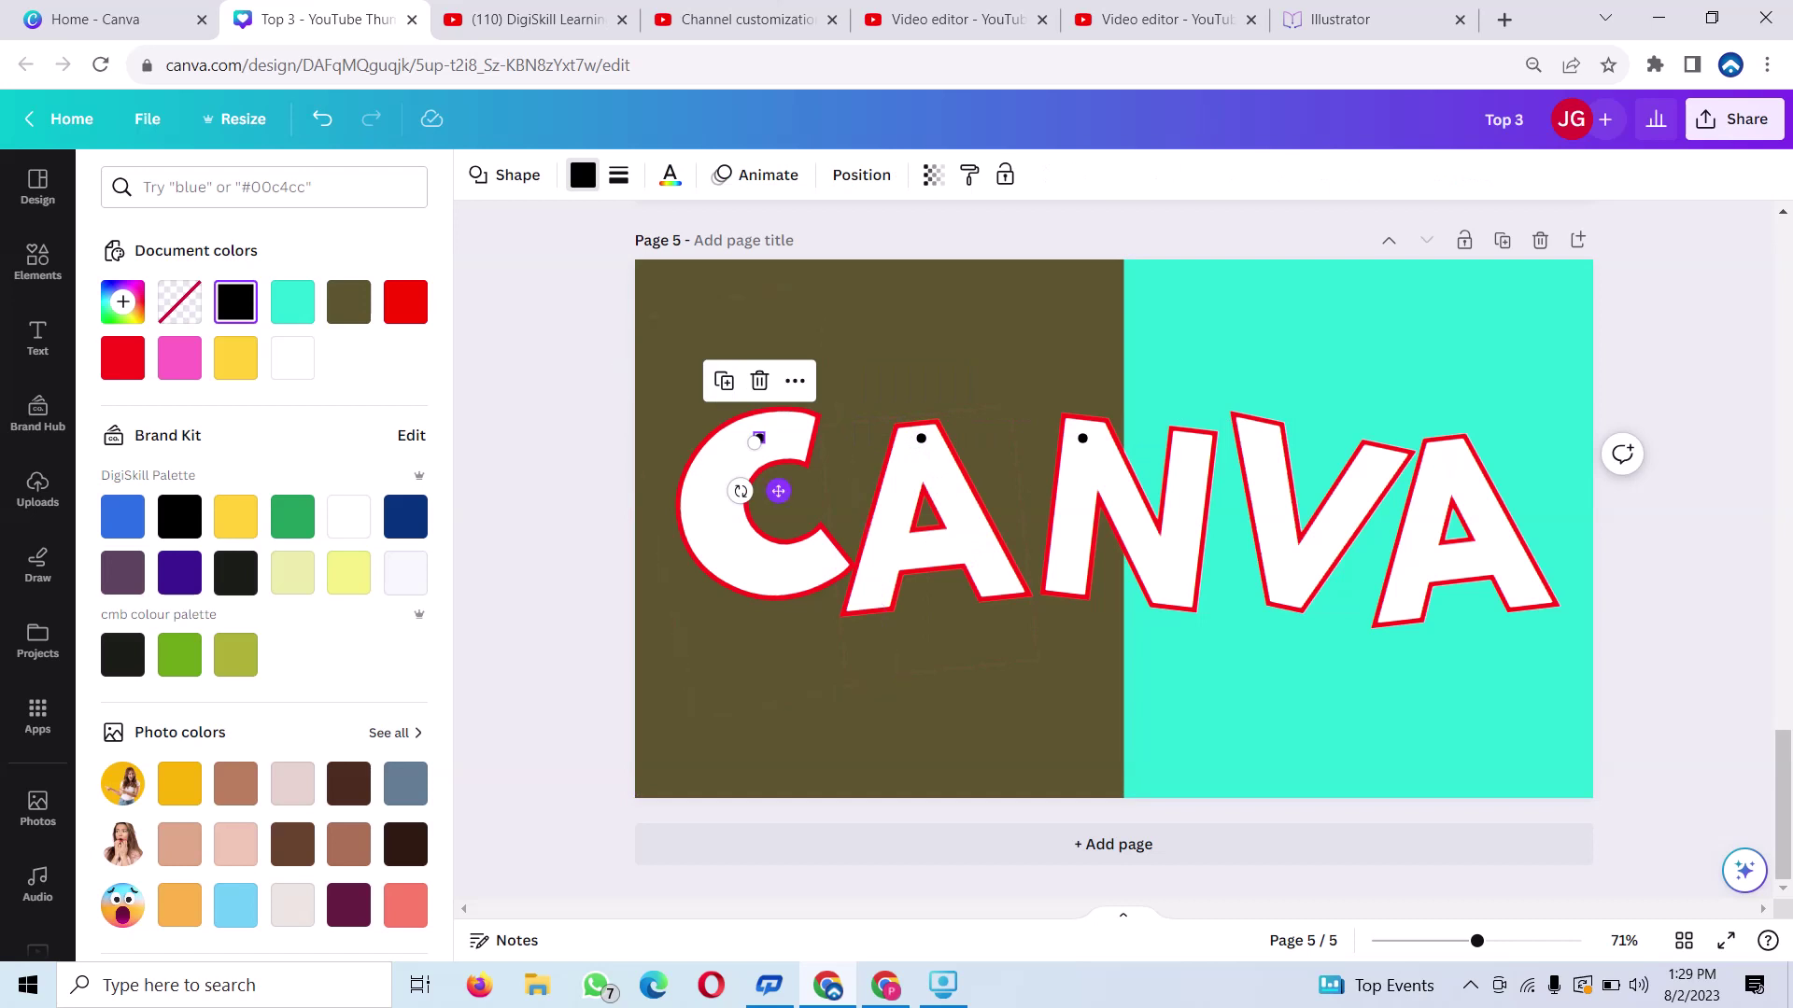
pyautogui.moveTo(754, 442); pyautogui.dragTo(776, 437)
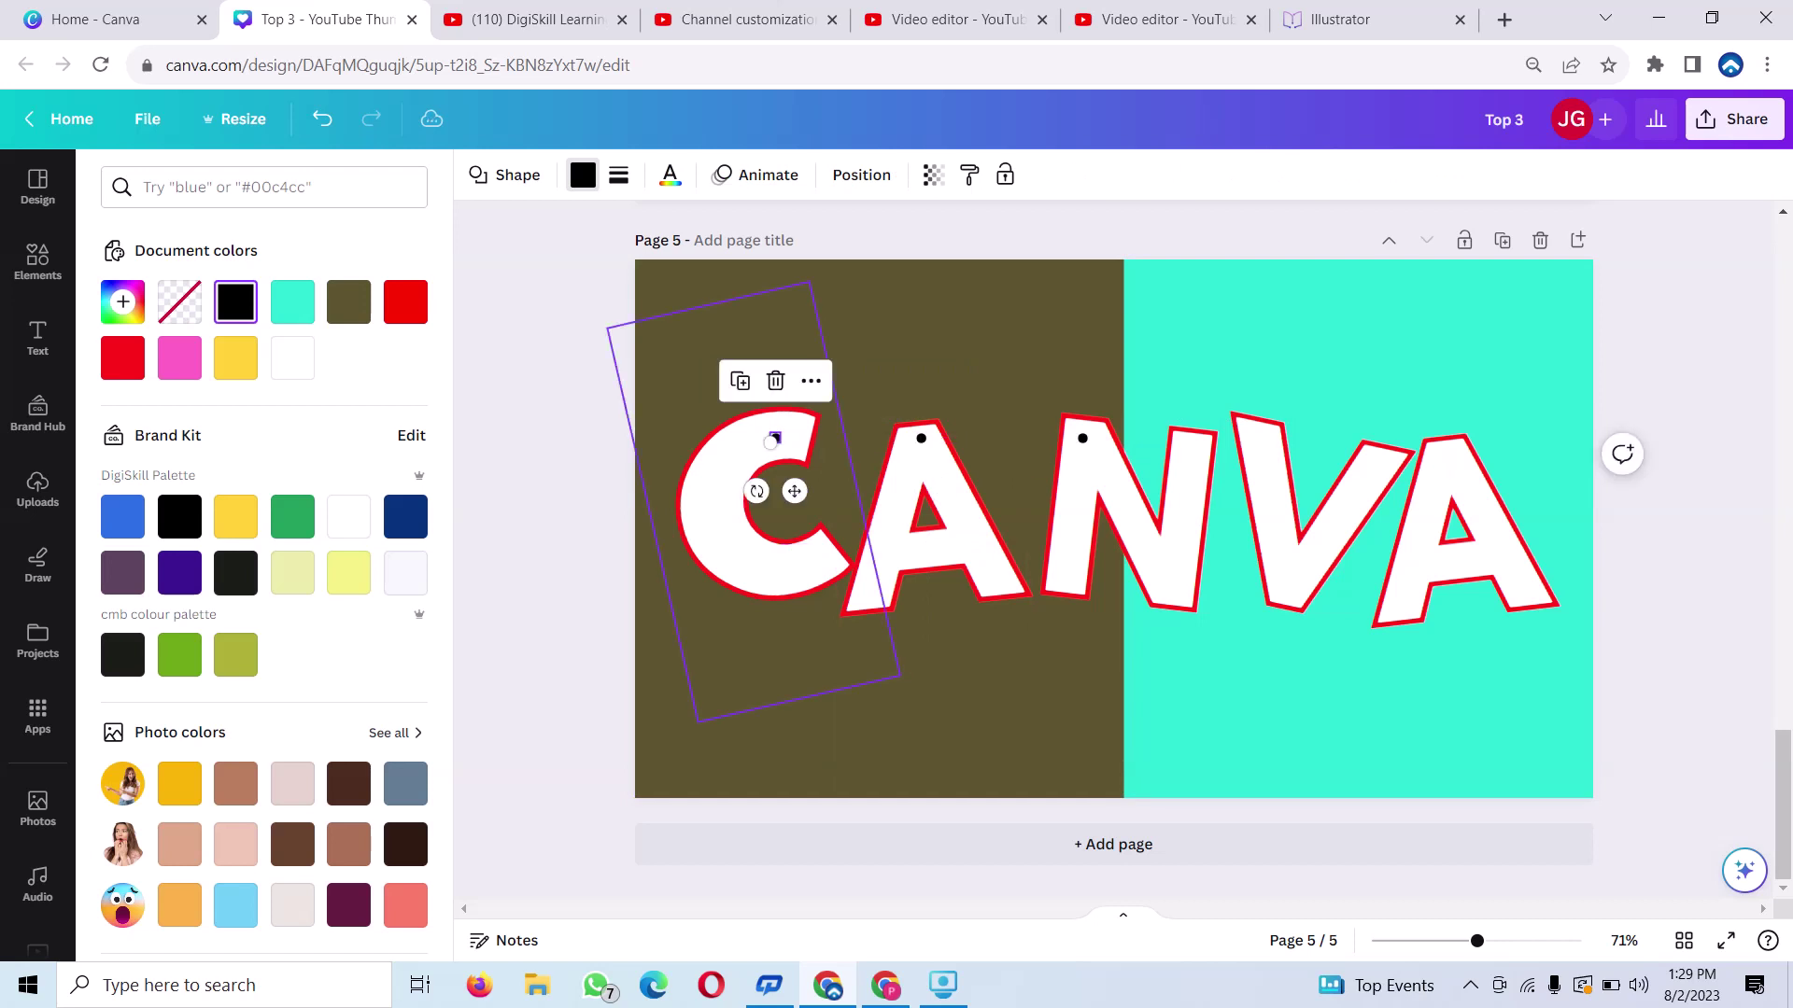
pyautogui.click(752, 380)
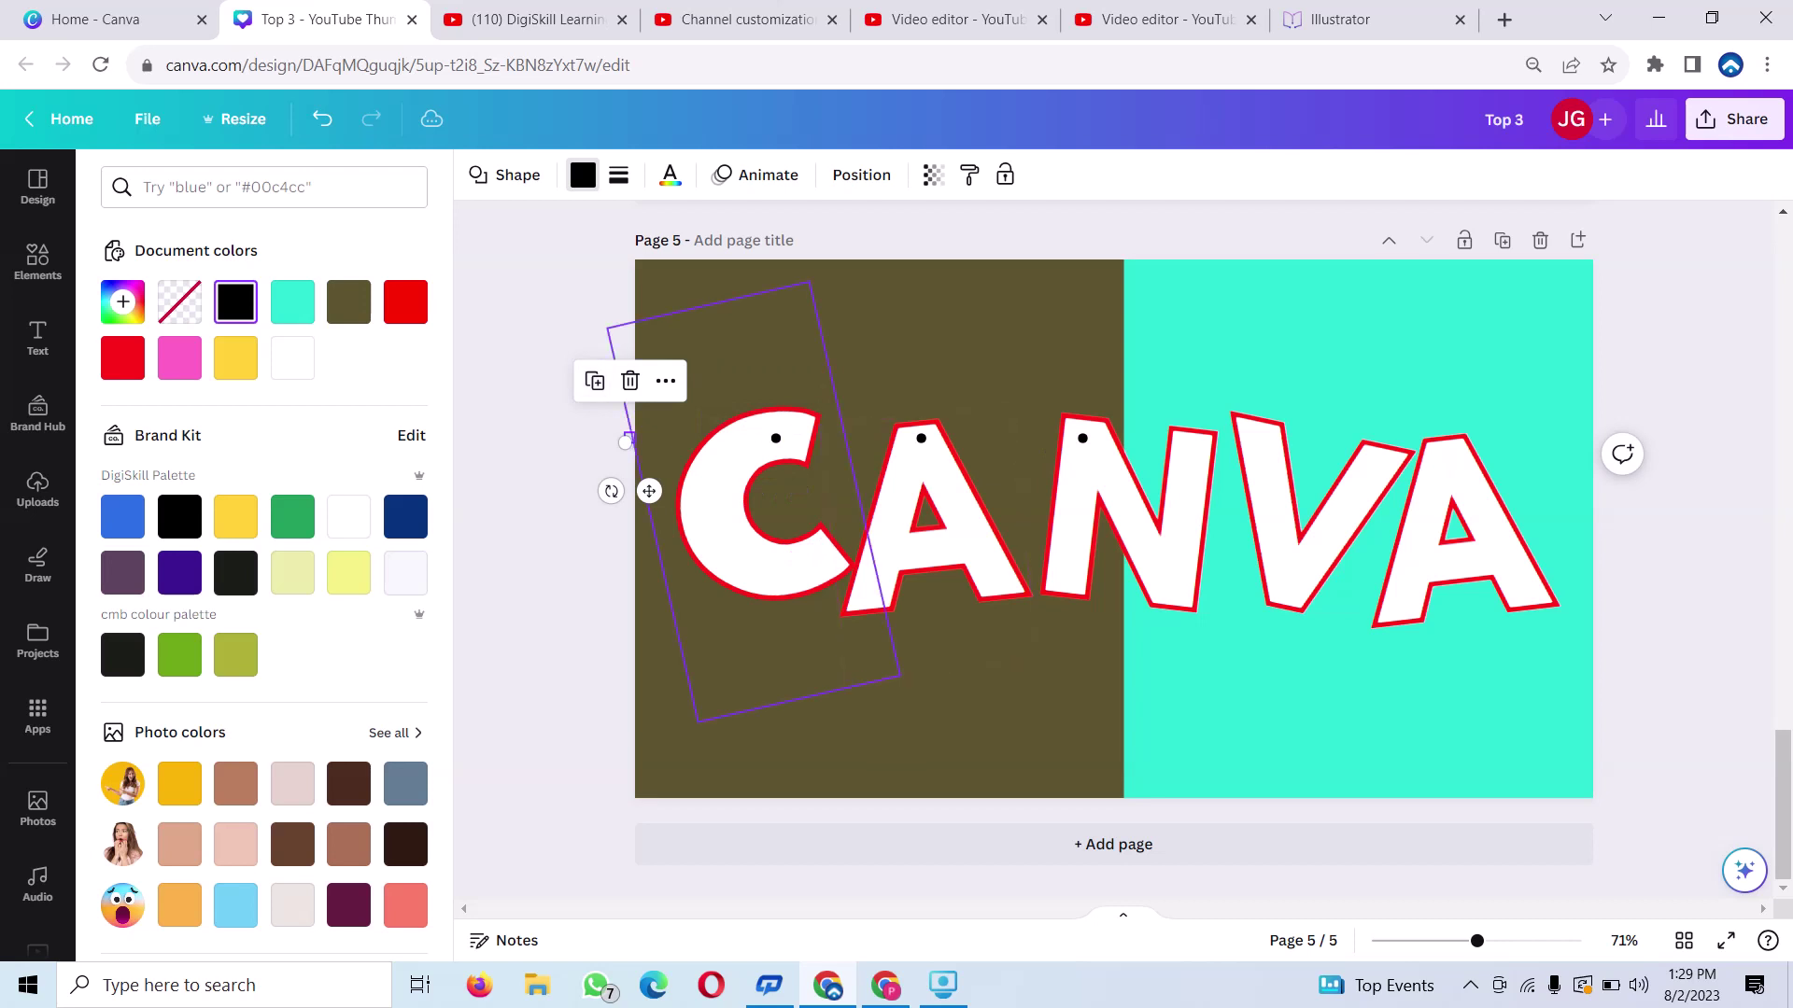
pyautogui.moveTo(625, 441); pyautogui.dragTo(1254, 434)
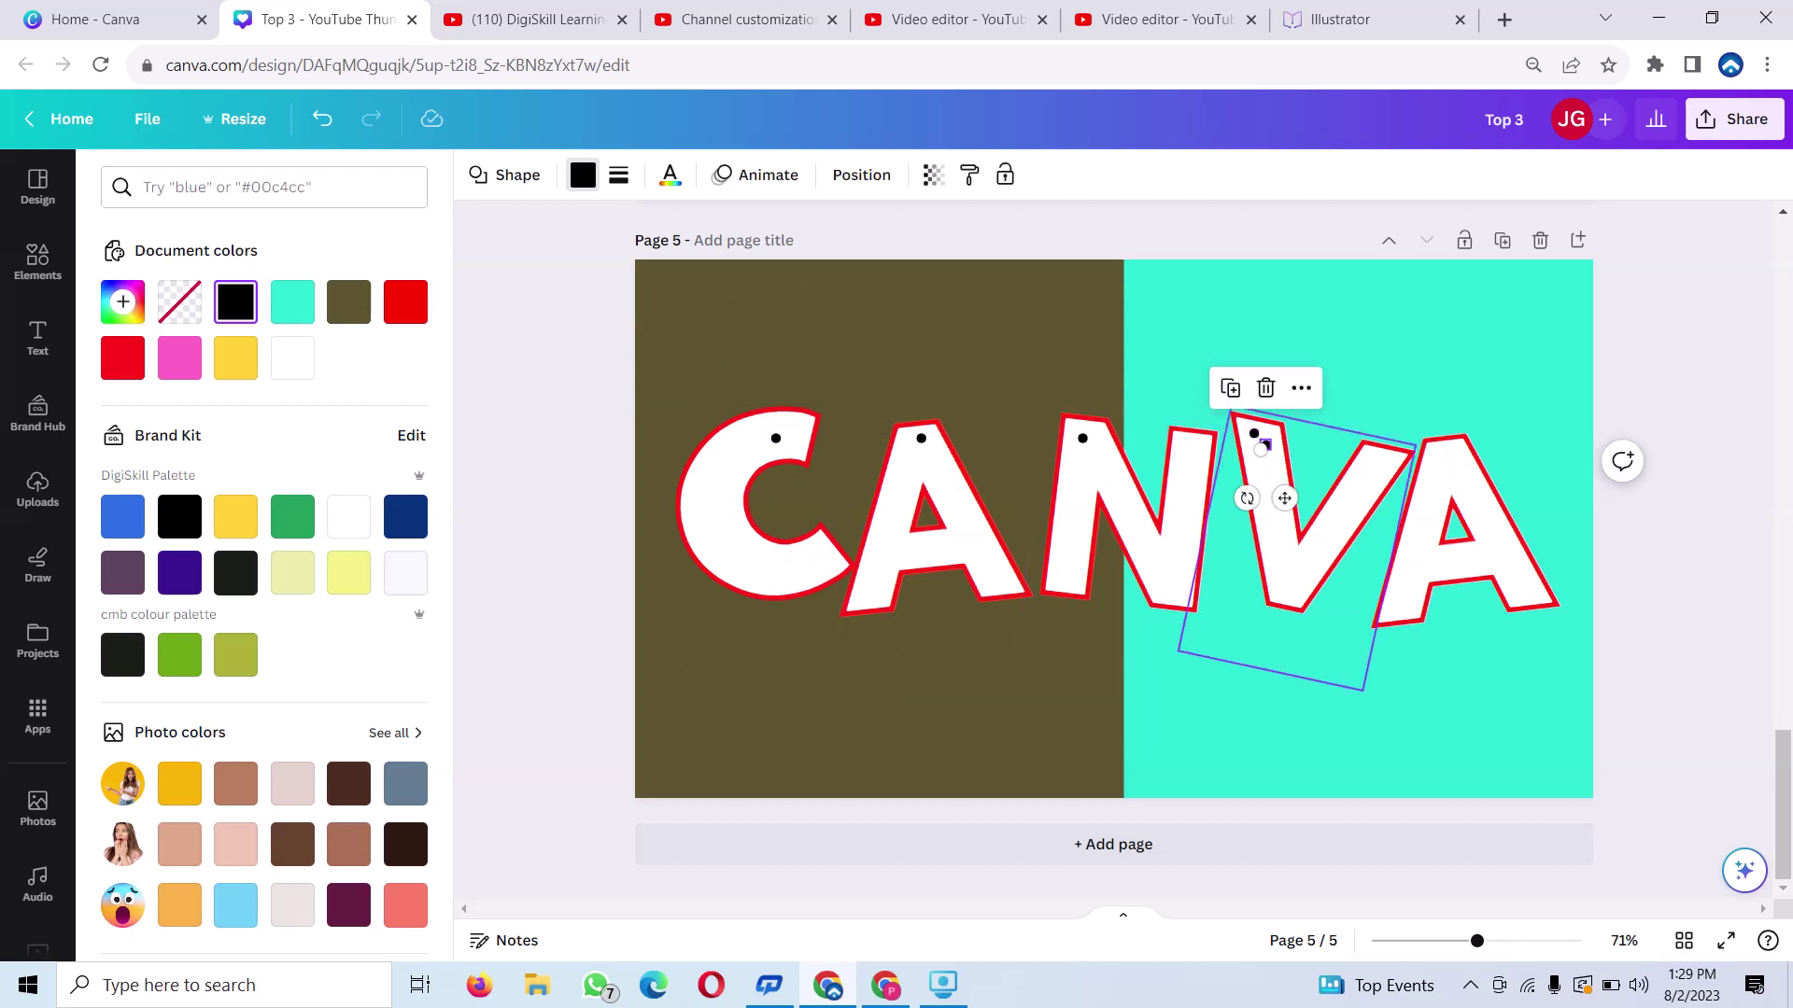
pyautogui.moveTo(1265, 445)
pyautogui.mouseDown()
pyautogui.moveTo(1507, 463)
pyautogui.moveTo(1429, 460)
pyautogui.mouseUp()
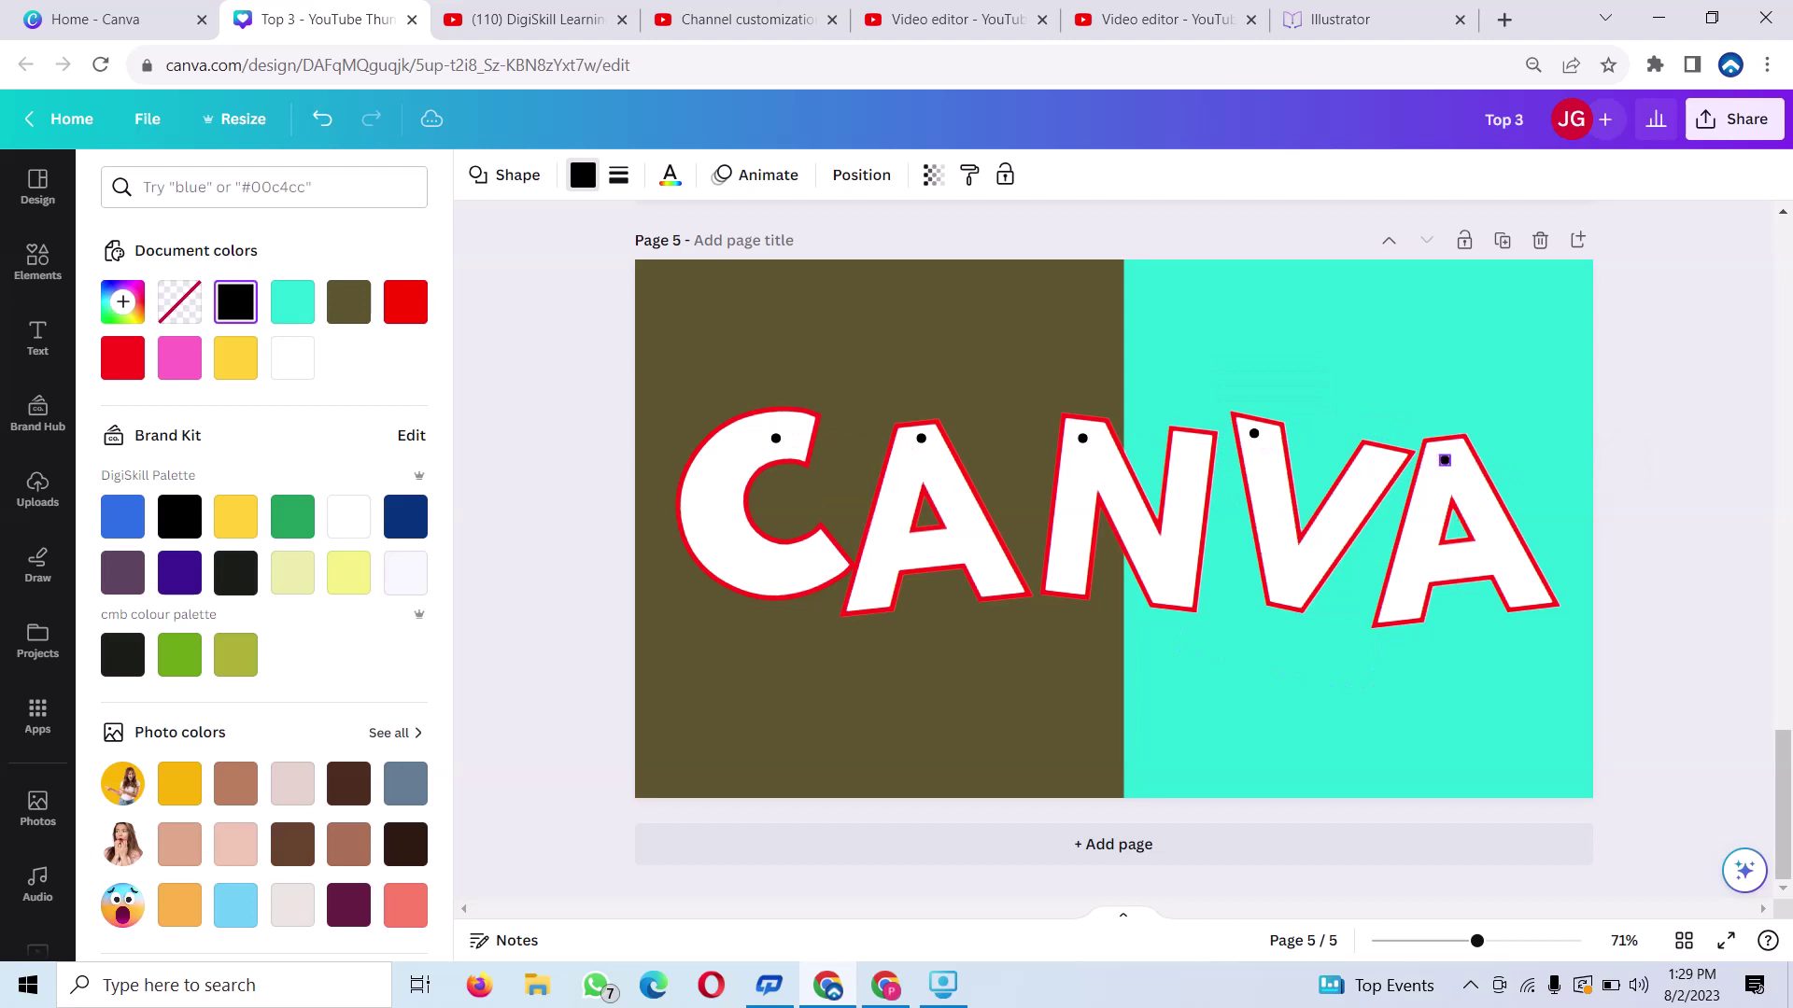
pyautogui.click(1452, 513)
pyautogui.click(1453, 513)
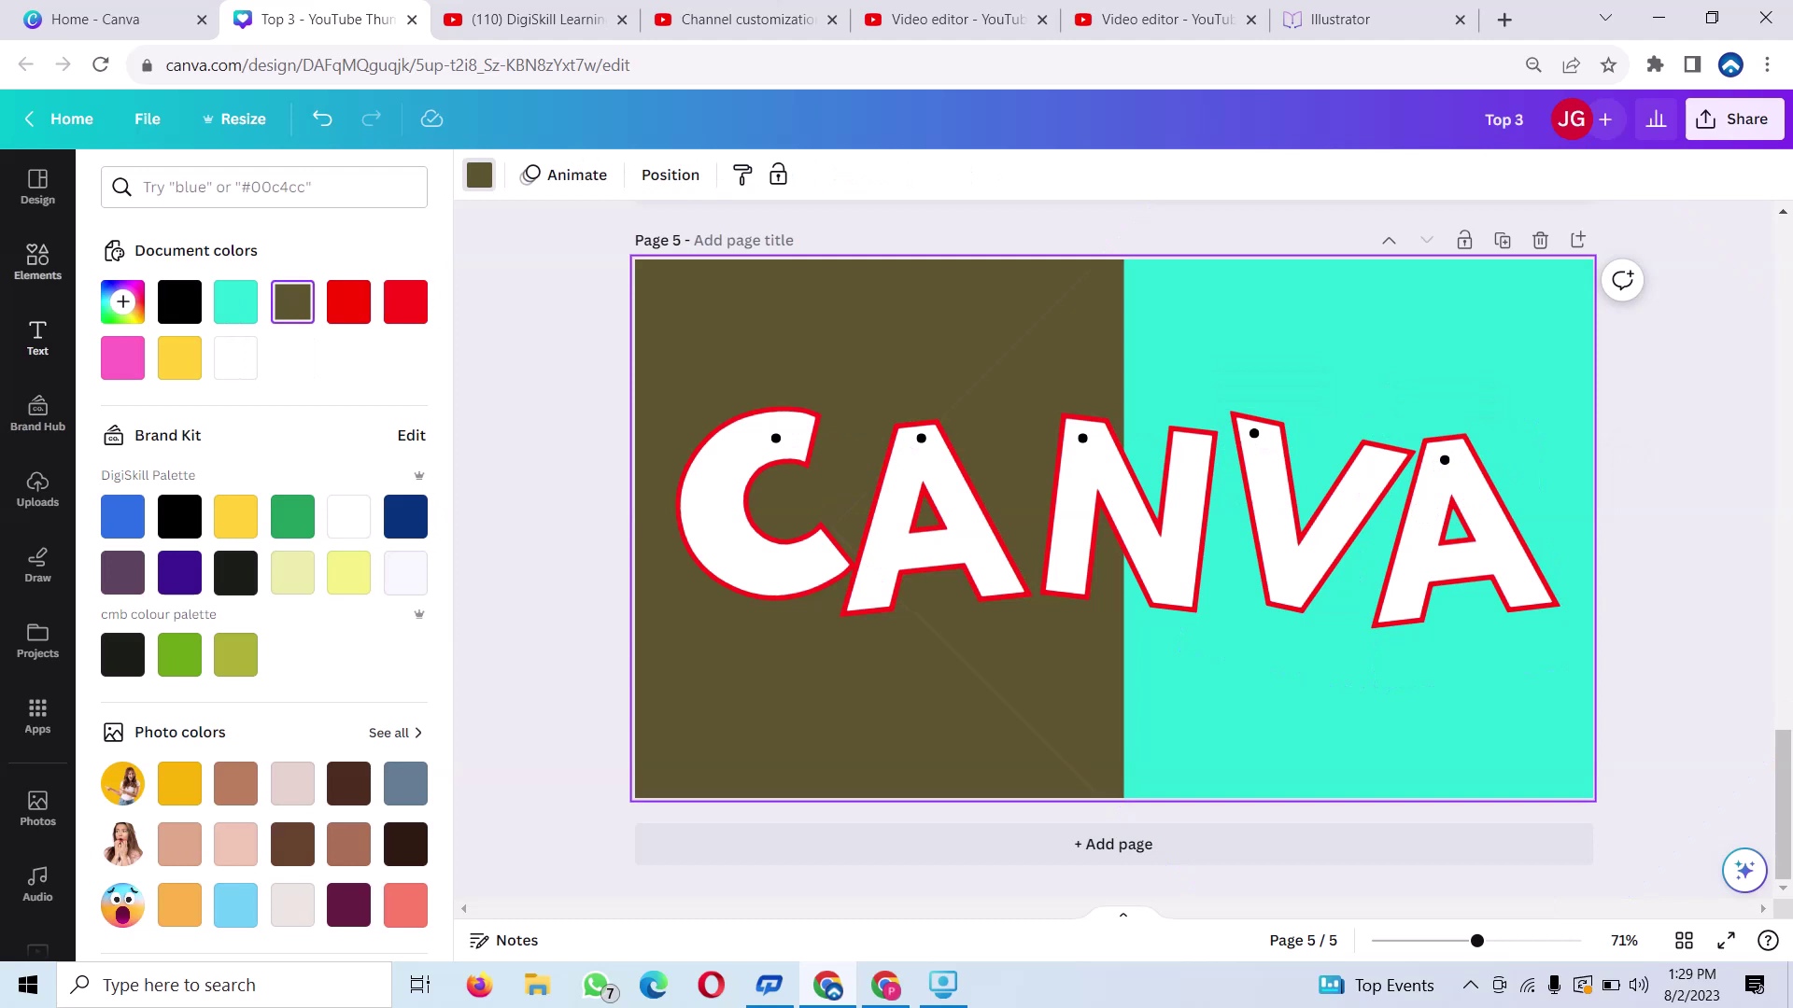
# Add an upright weight-7 line running from the N's dot to the page's top edge
pyautogui.click(37, 261)
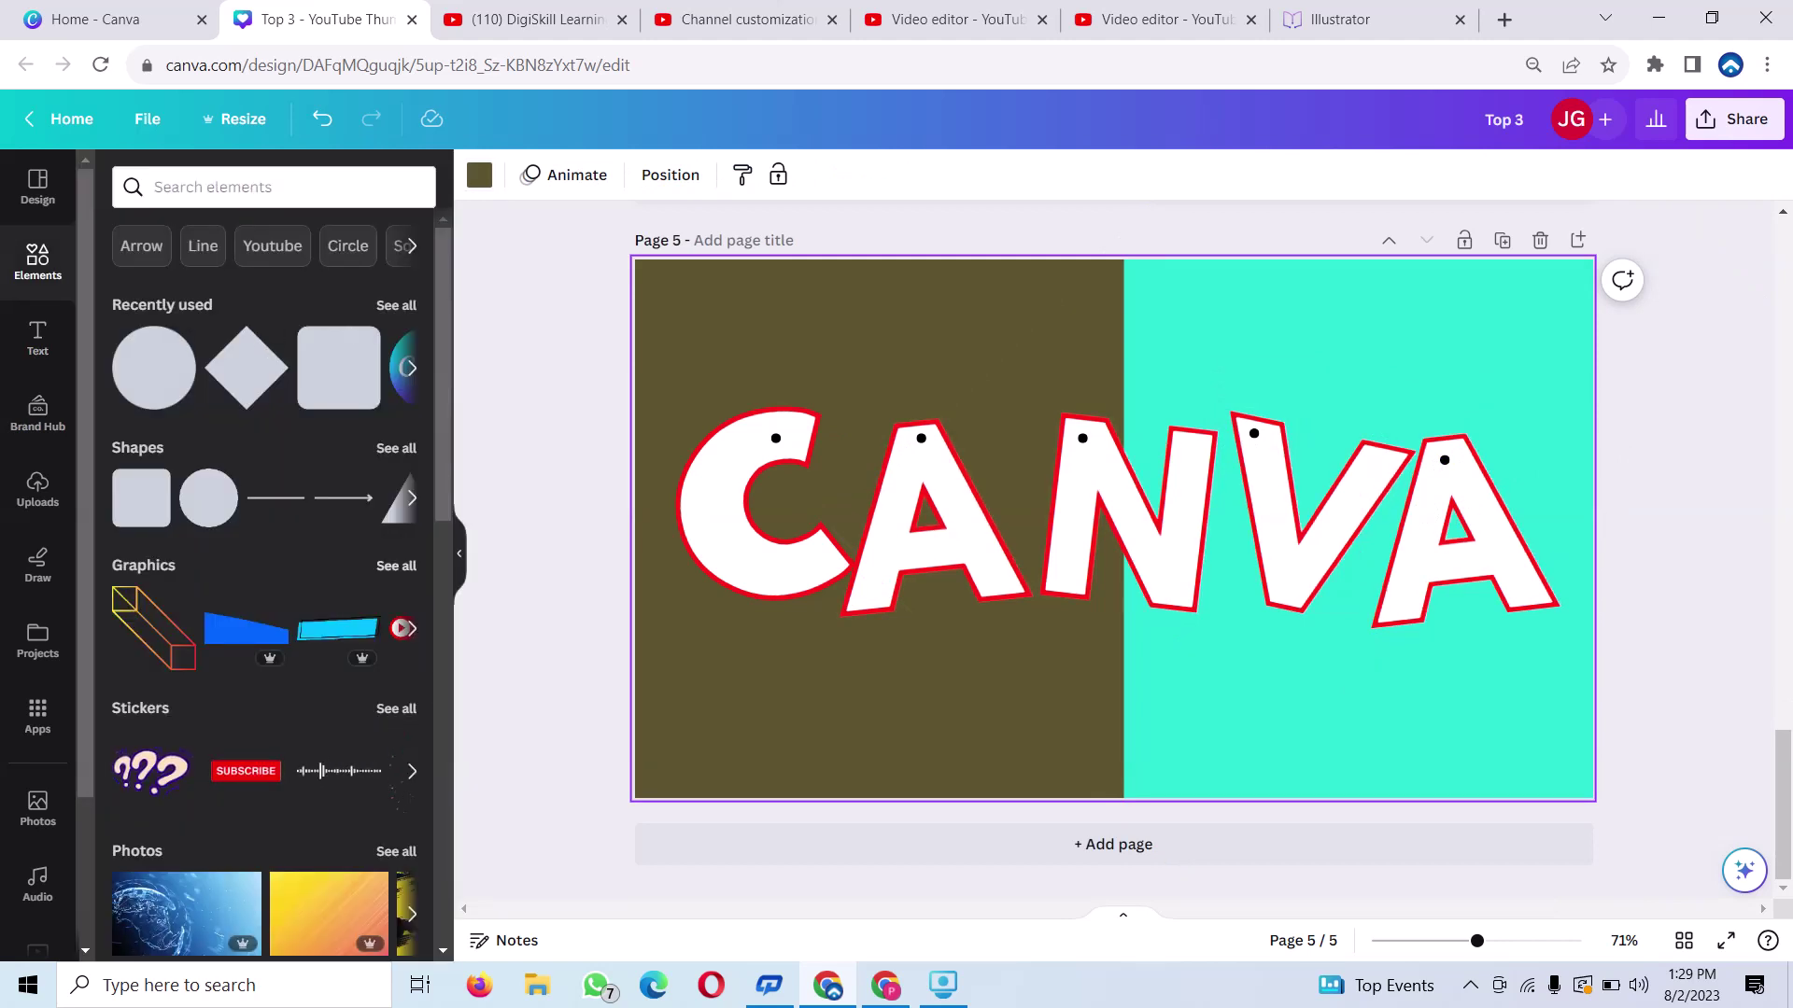
pyautogui.click(275, 497)
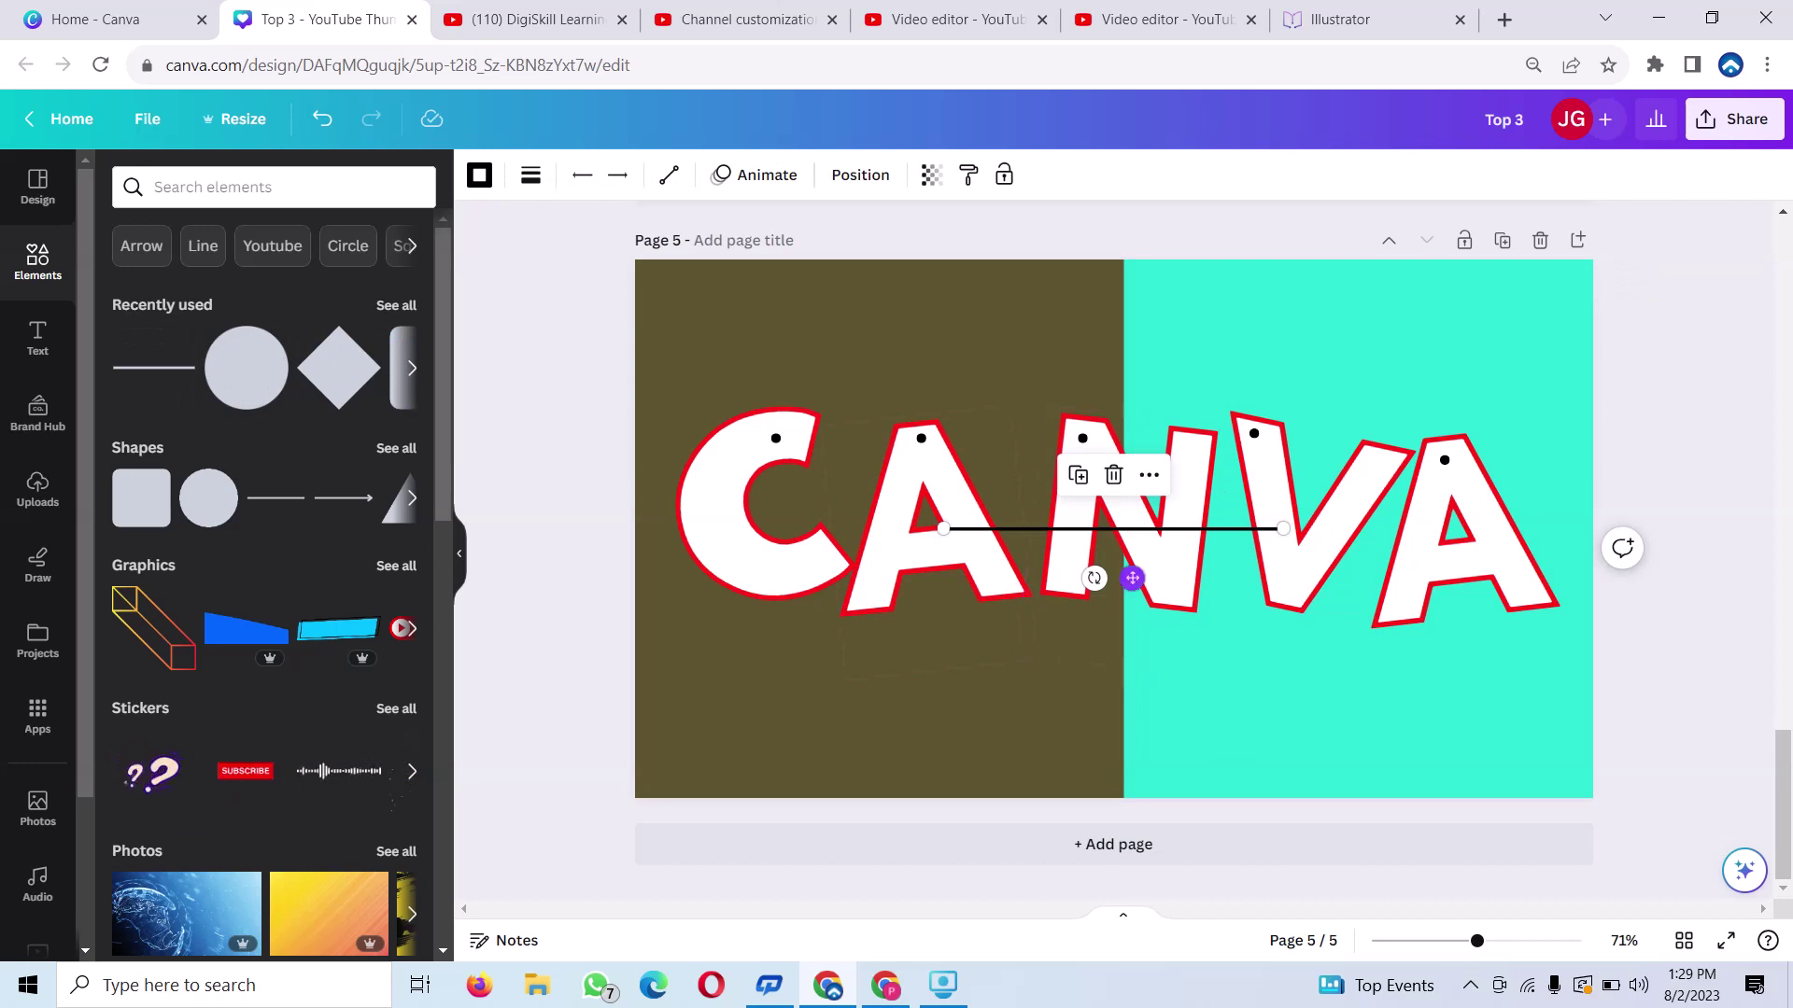
pyautogui.moveTo(1094, 578)
pyautogui.mouseDown()
pyautogui.moveTo(1063, 540)
pyautogui.moveTo(1013, 534)
pyautogui.mouseUp()
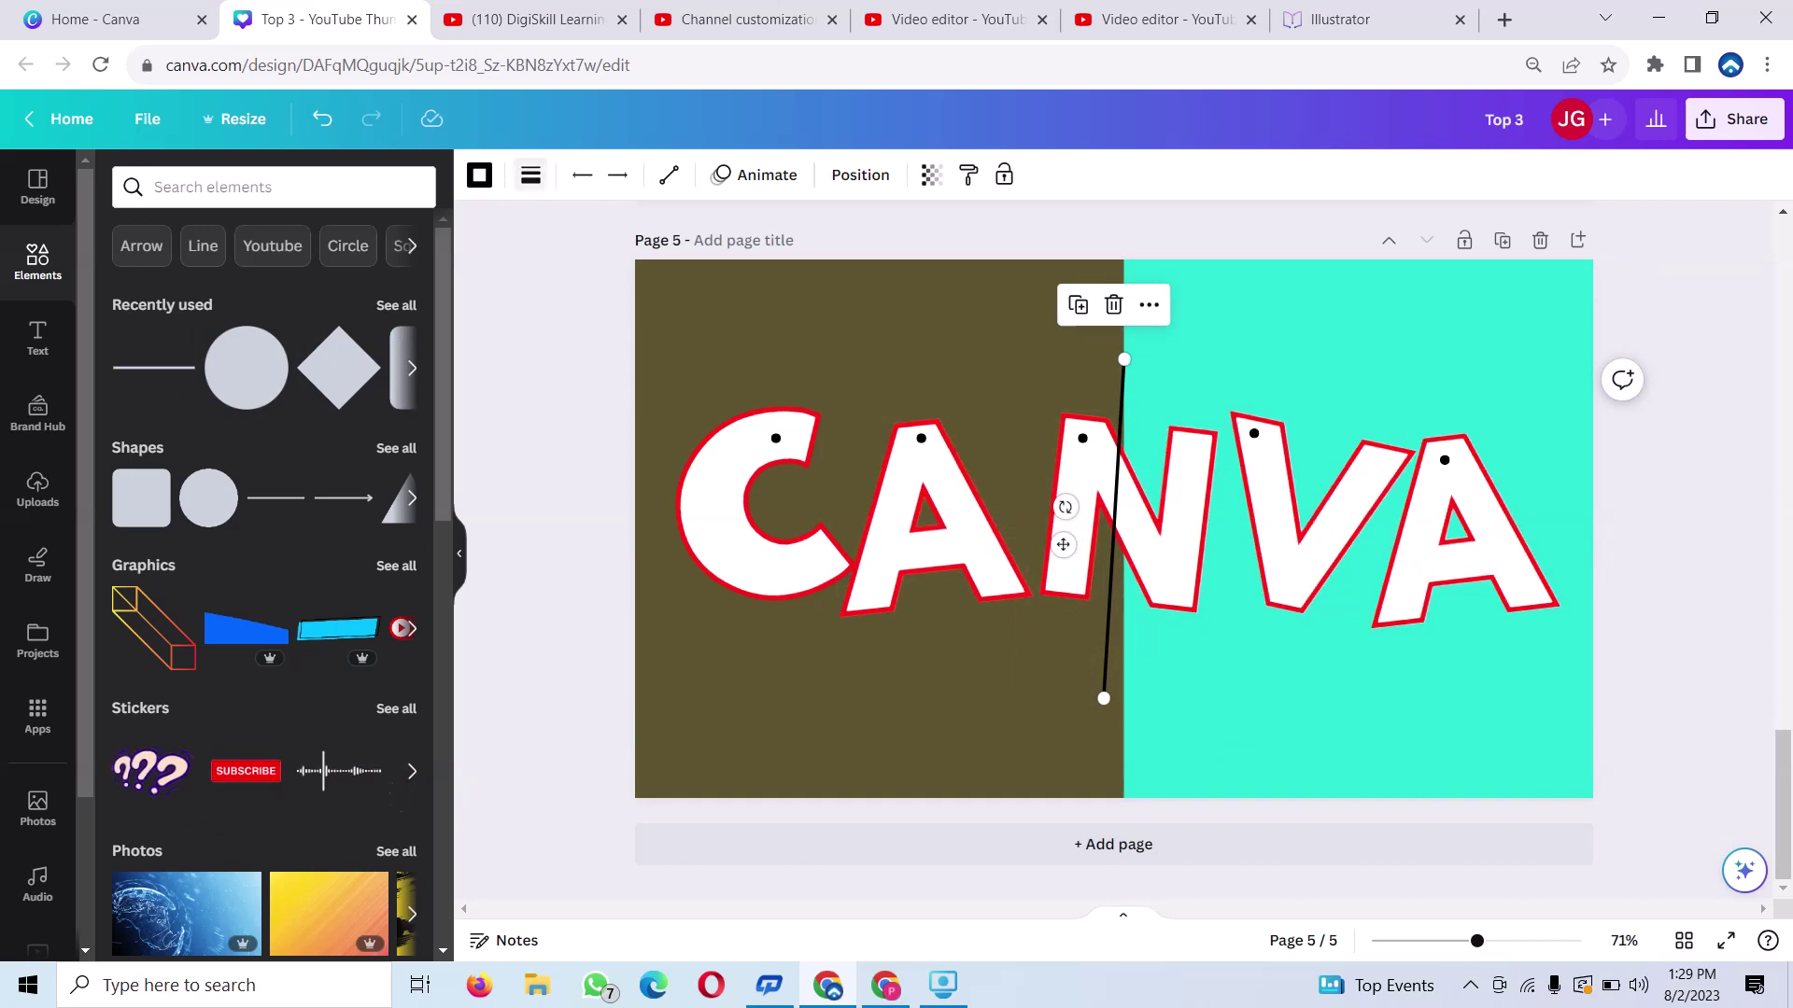
pyautogui.click(530, 174)
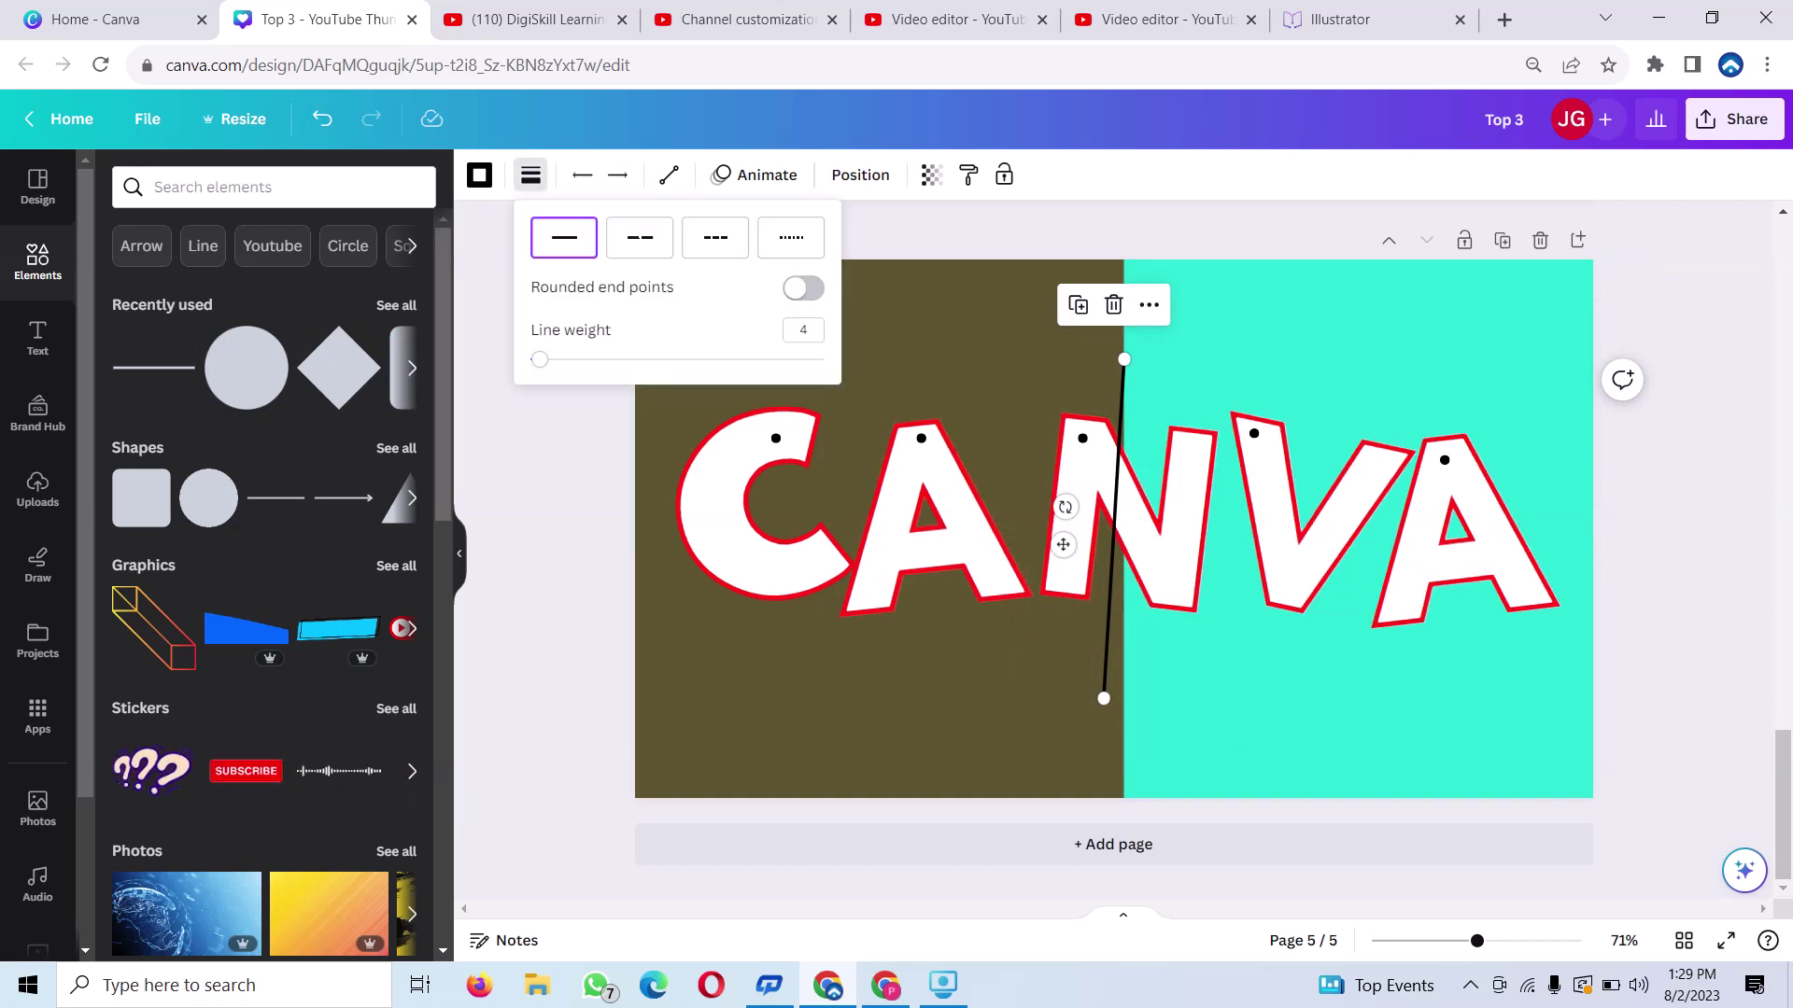
pyautogui.moveTo(539, 359); pyautogui.dragTo(548, 359)
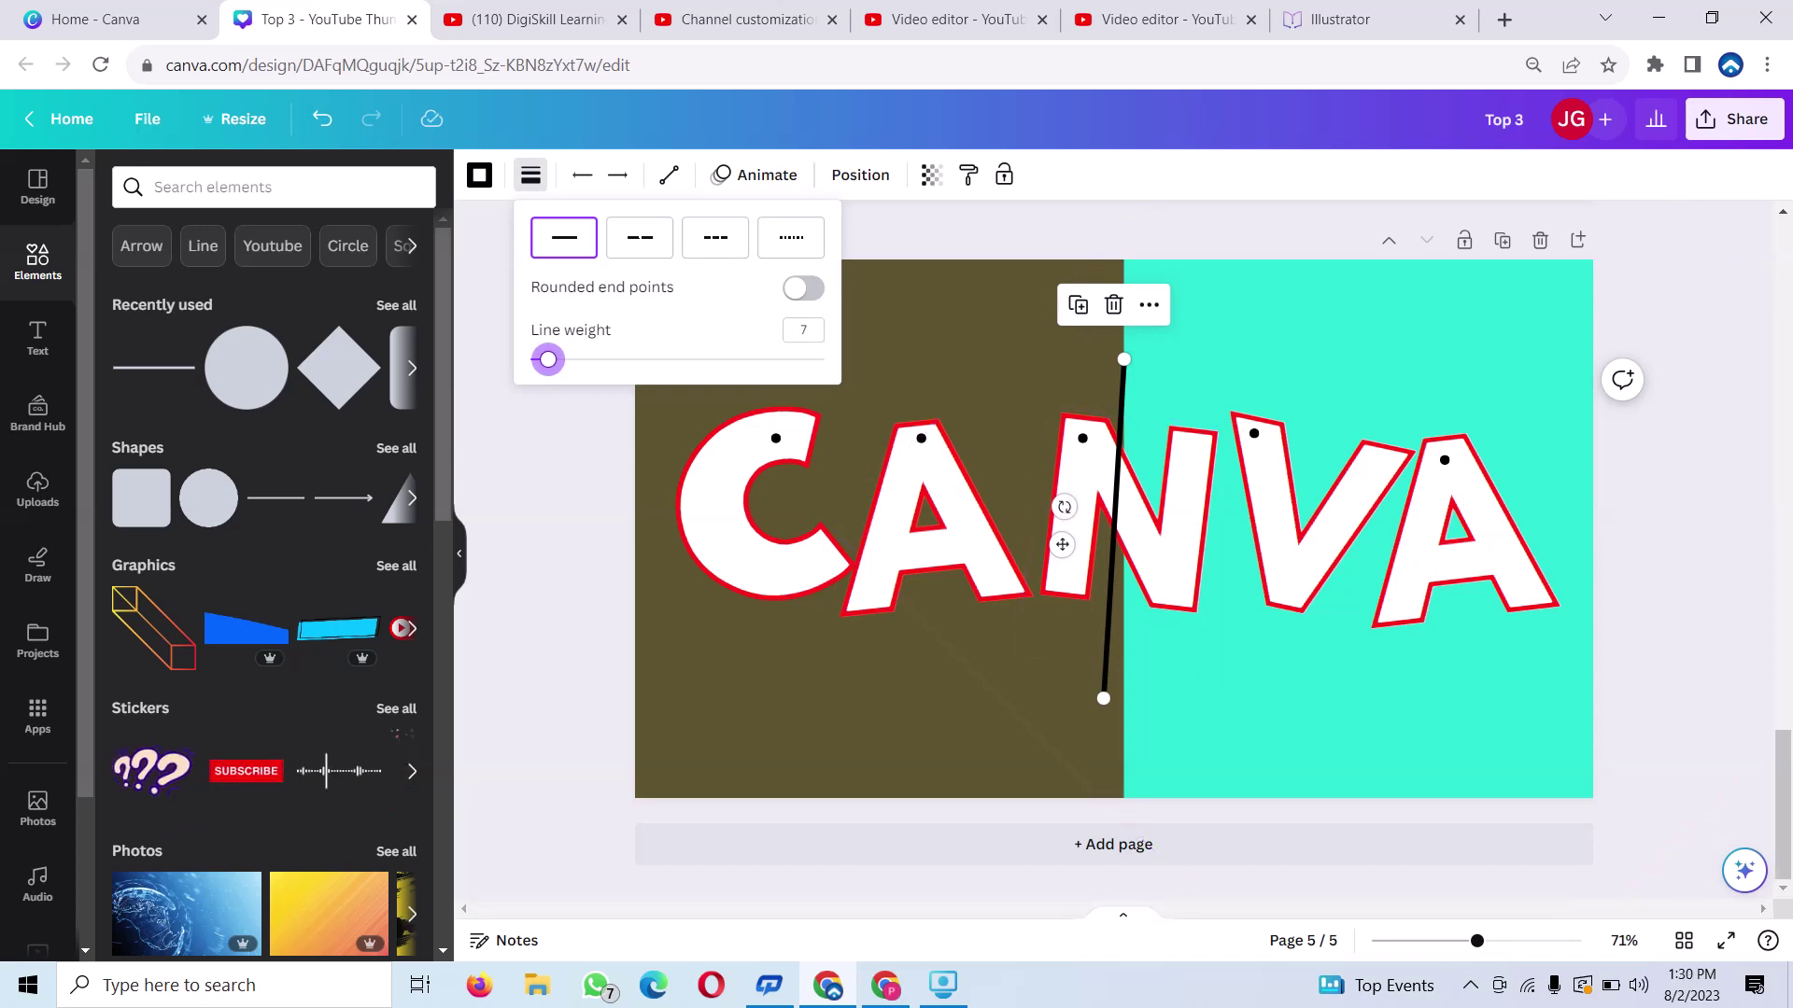
pyautogui.moveTo(1104, 698)
pyautogui.mouseDown()
pyautogui.moveTo(1125, 464)
pyautogui.moveTo(1075, 432)
pyautogui.mouseUp()
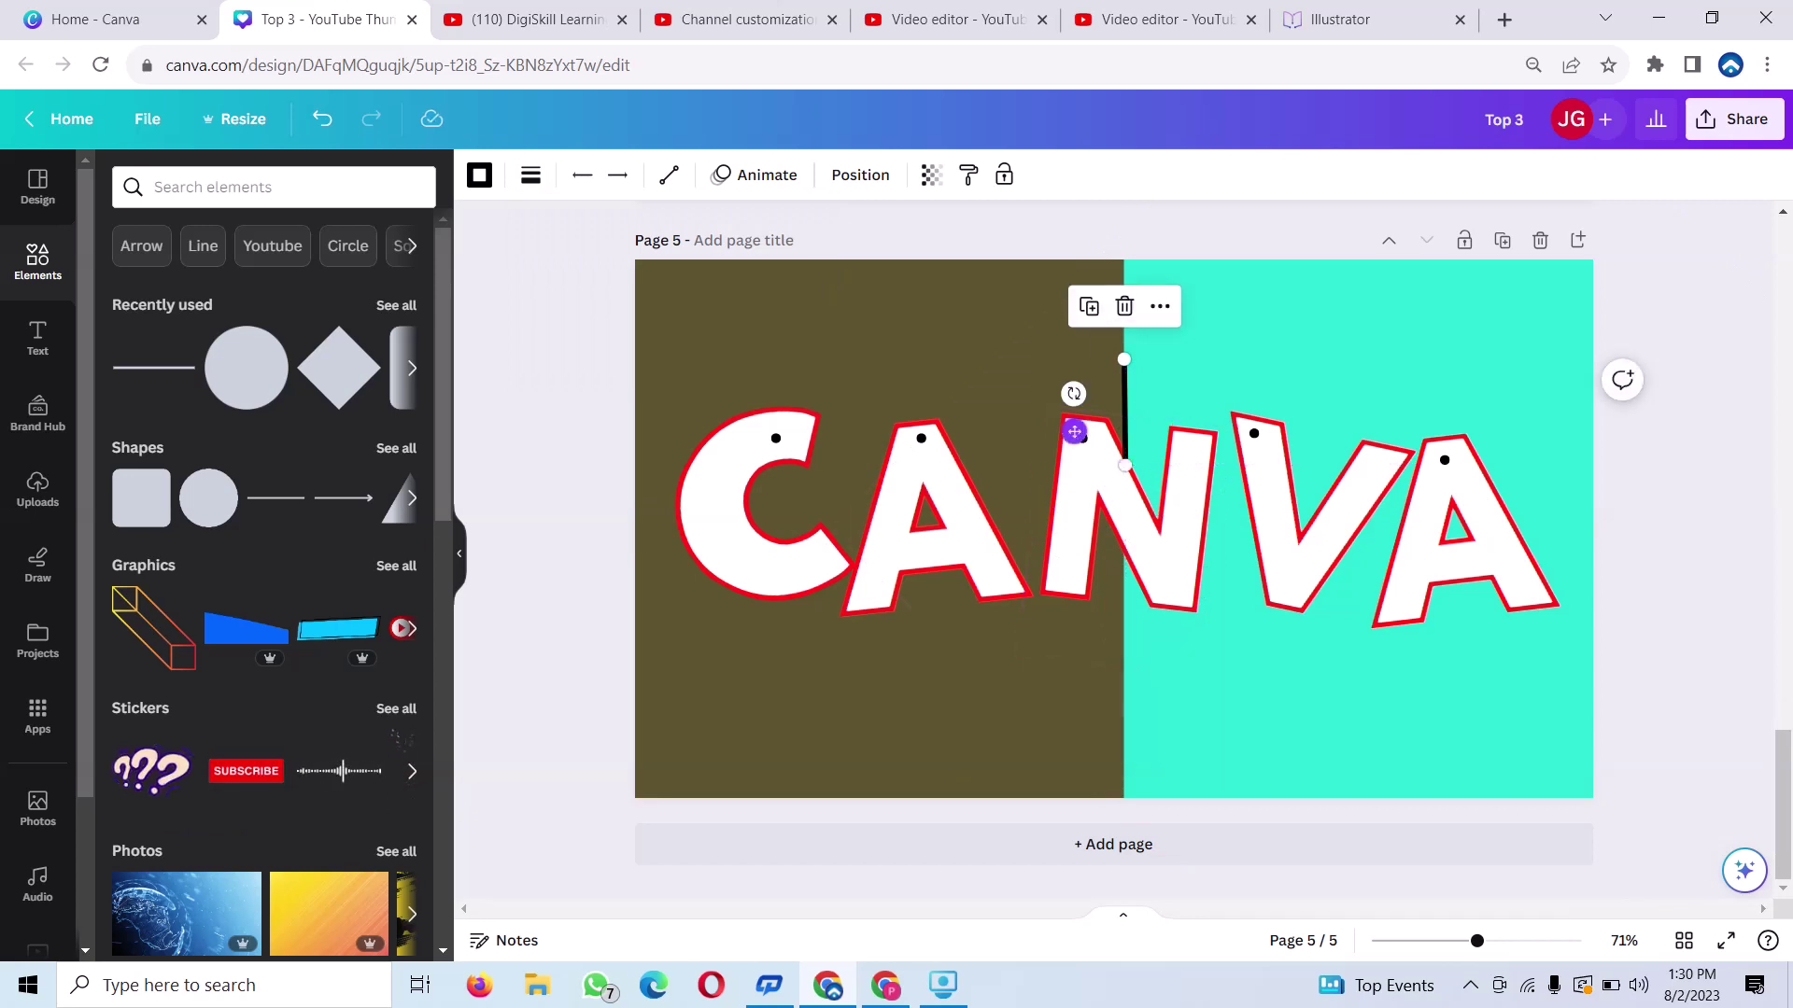
pyautogui.moveTo(1074, 432); pyautogui.dragTo(1083, 435)
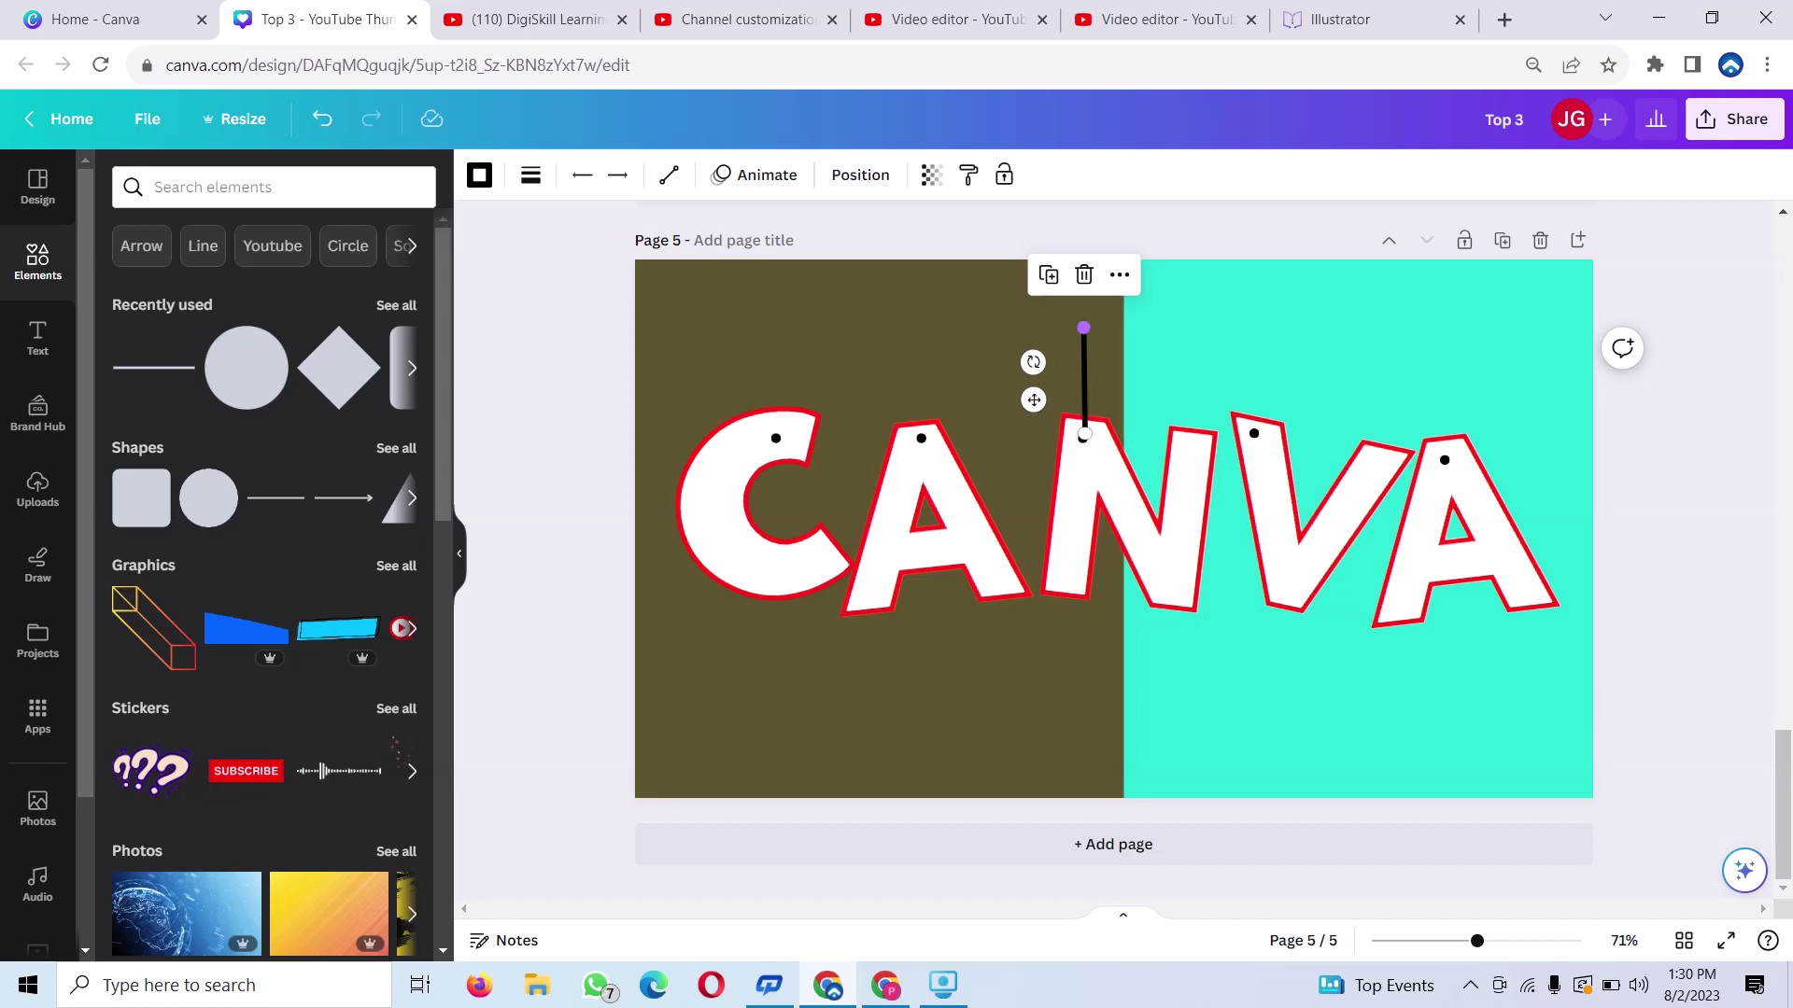
pyautogui.moveTo(1083, 327); pyautogui.dragTo(1082, 259)
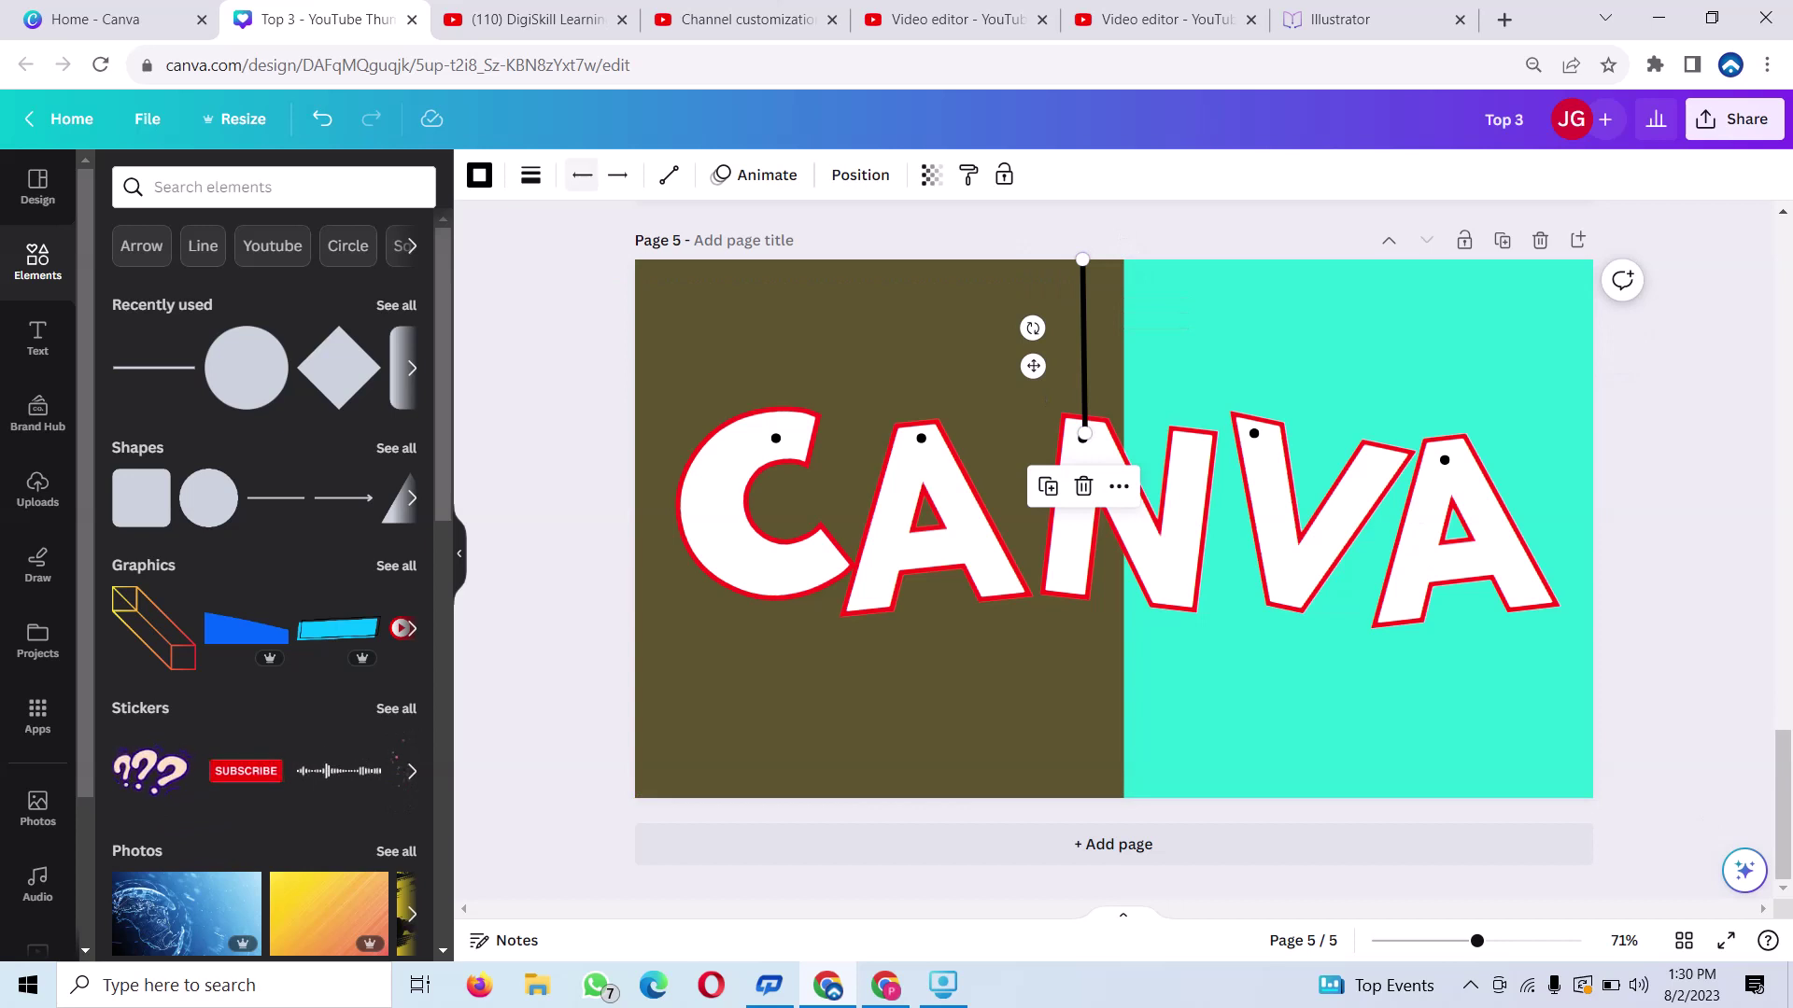
# Make the N's string white and align its bottom end with the N's hole
pyautogui.click(479, 175)
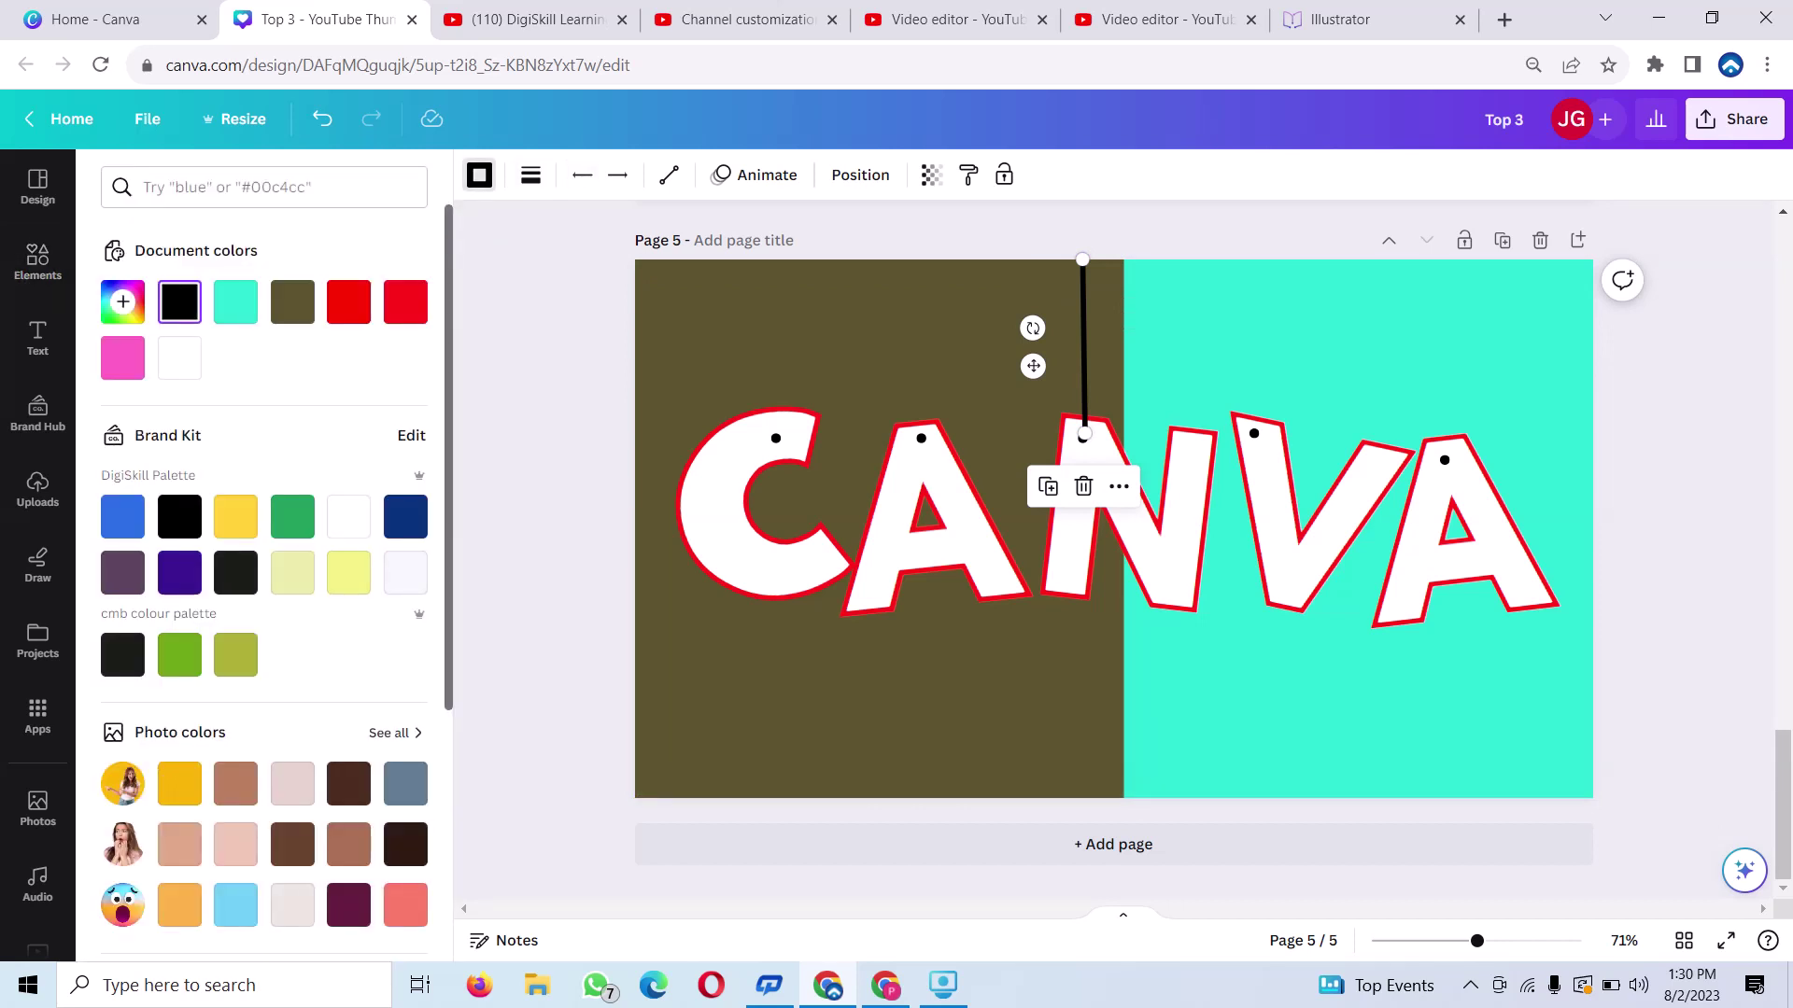
pyautogui.click(348, 516)
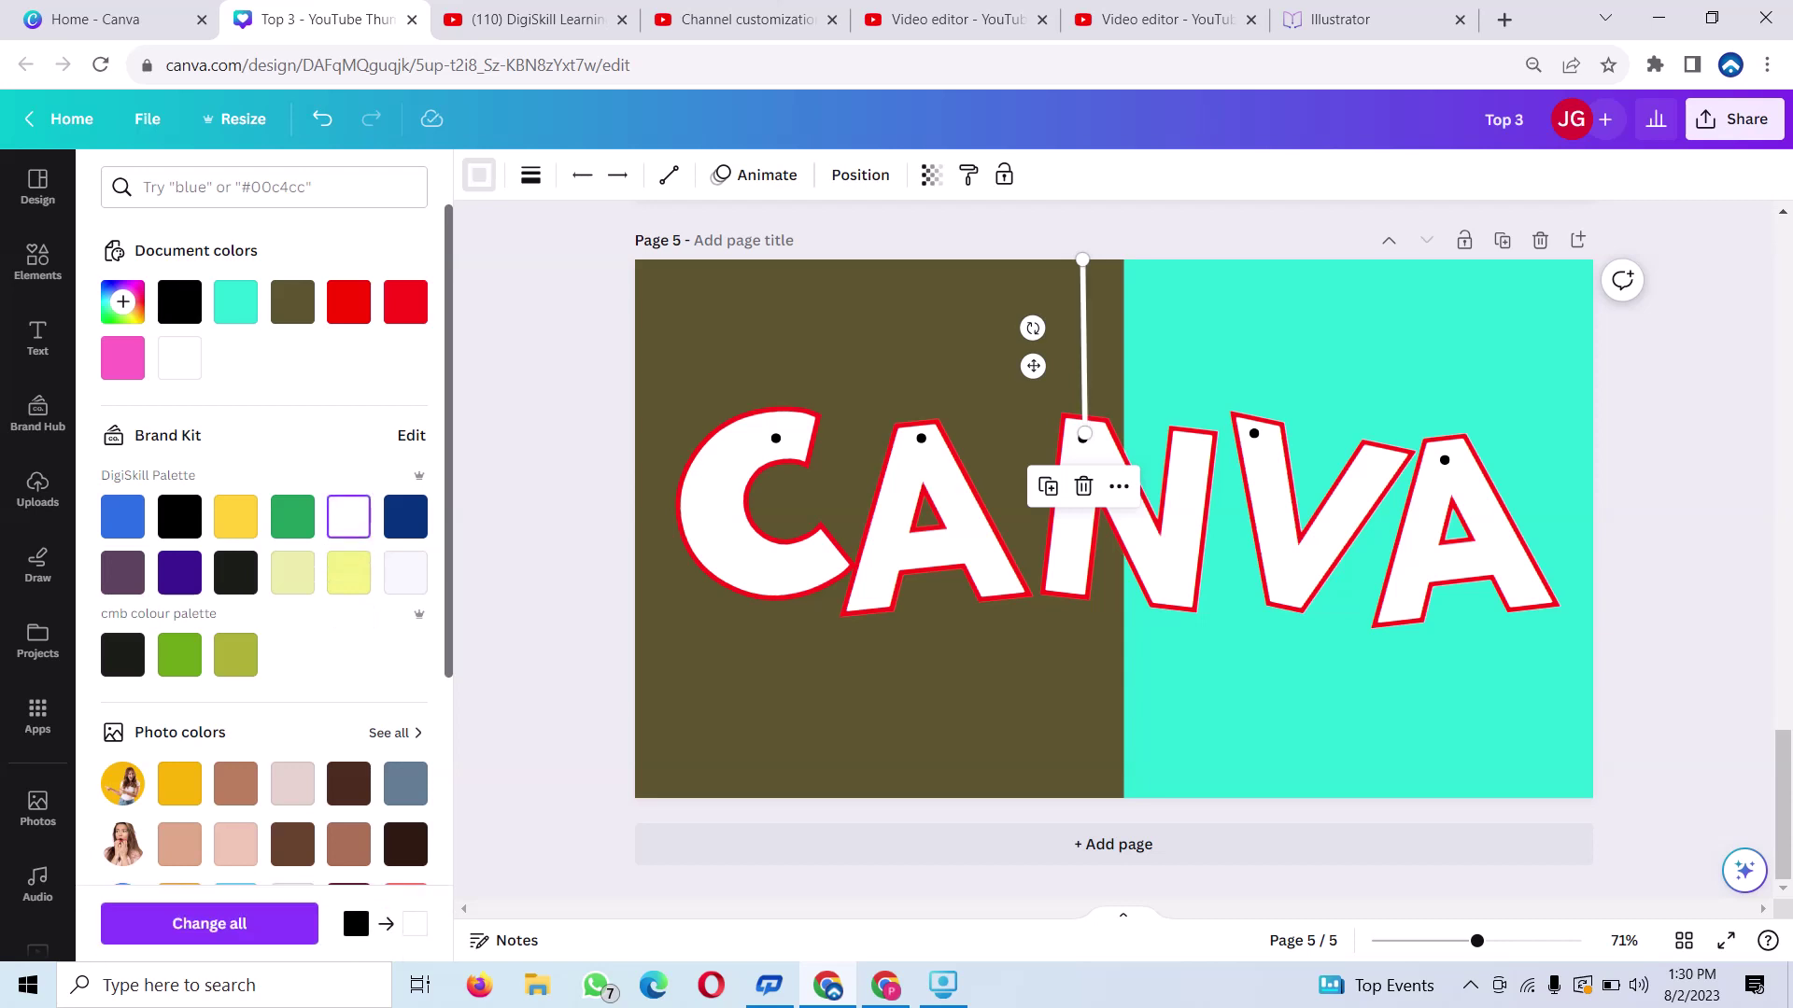
pyautogui.press('Escape')
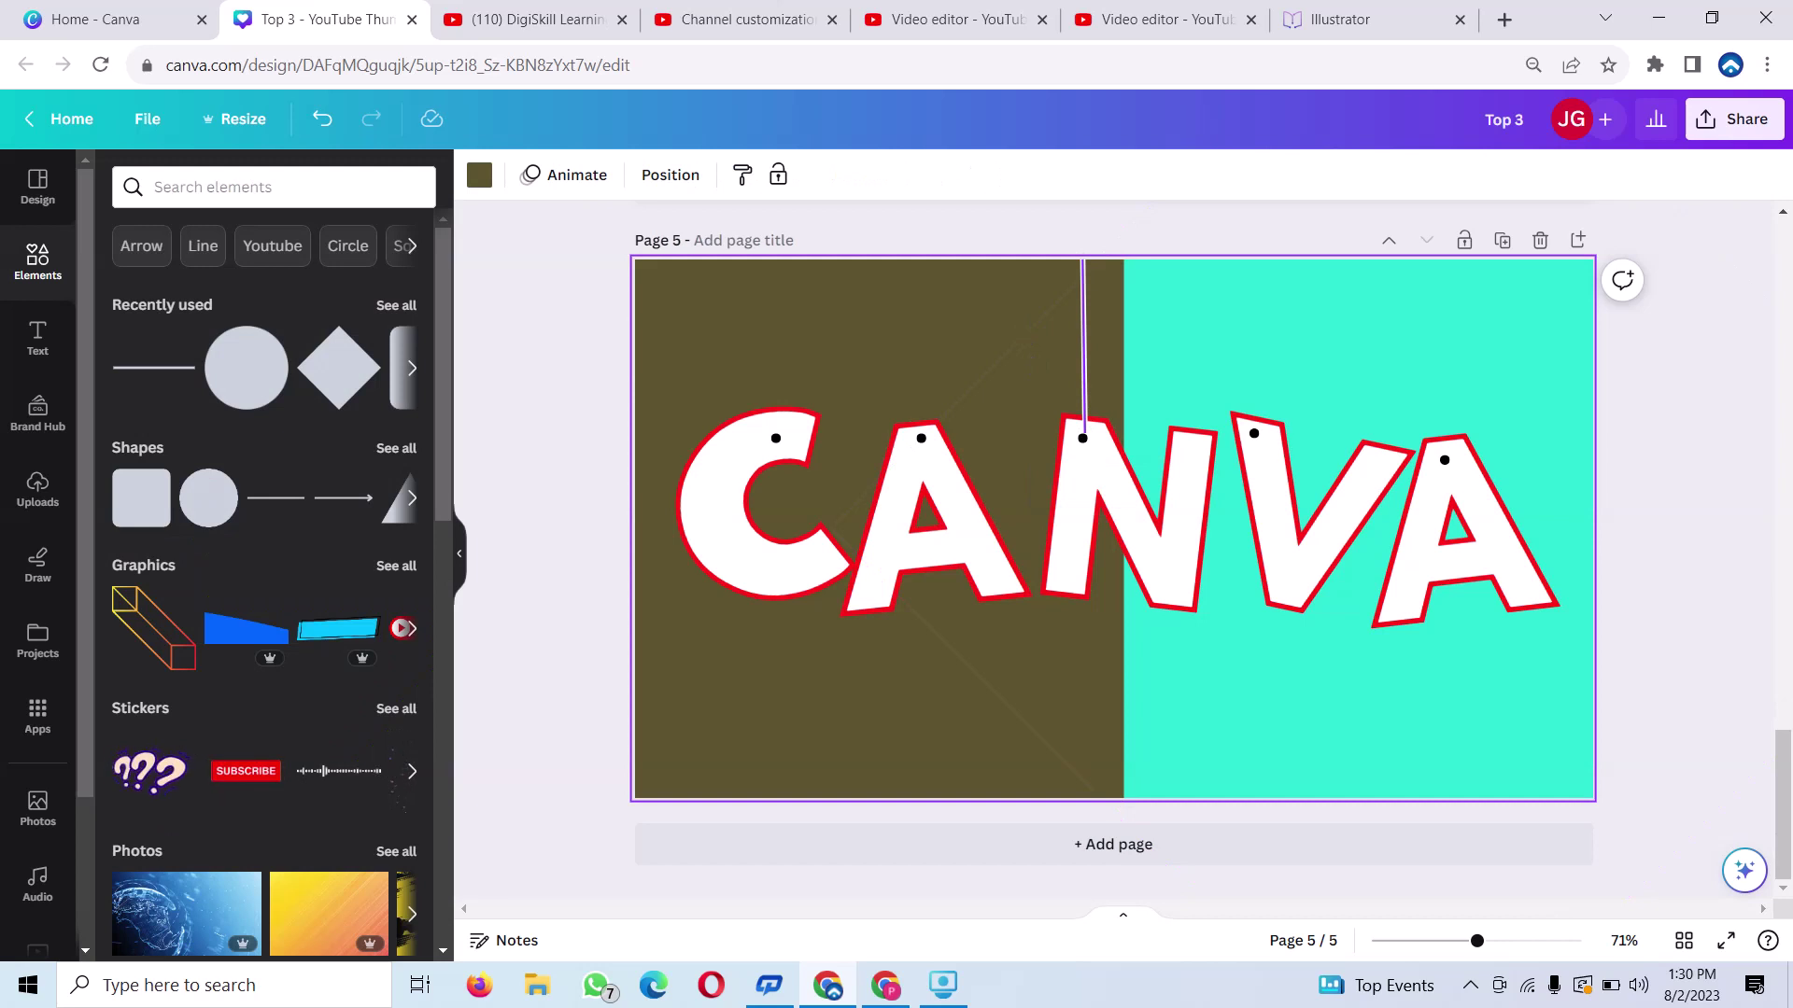
pyautogui.click(1083, 435)
pyautogui.moveTo(1083, 442); pyautogui.dragTo(1083, 438)
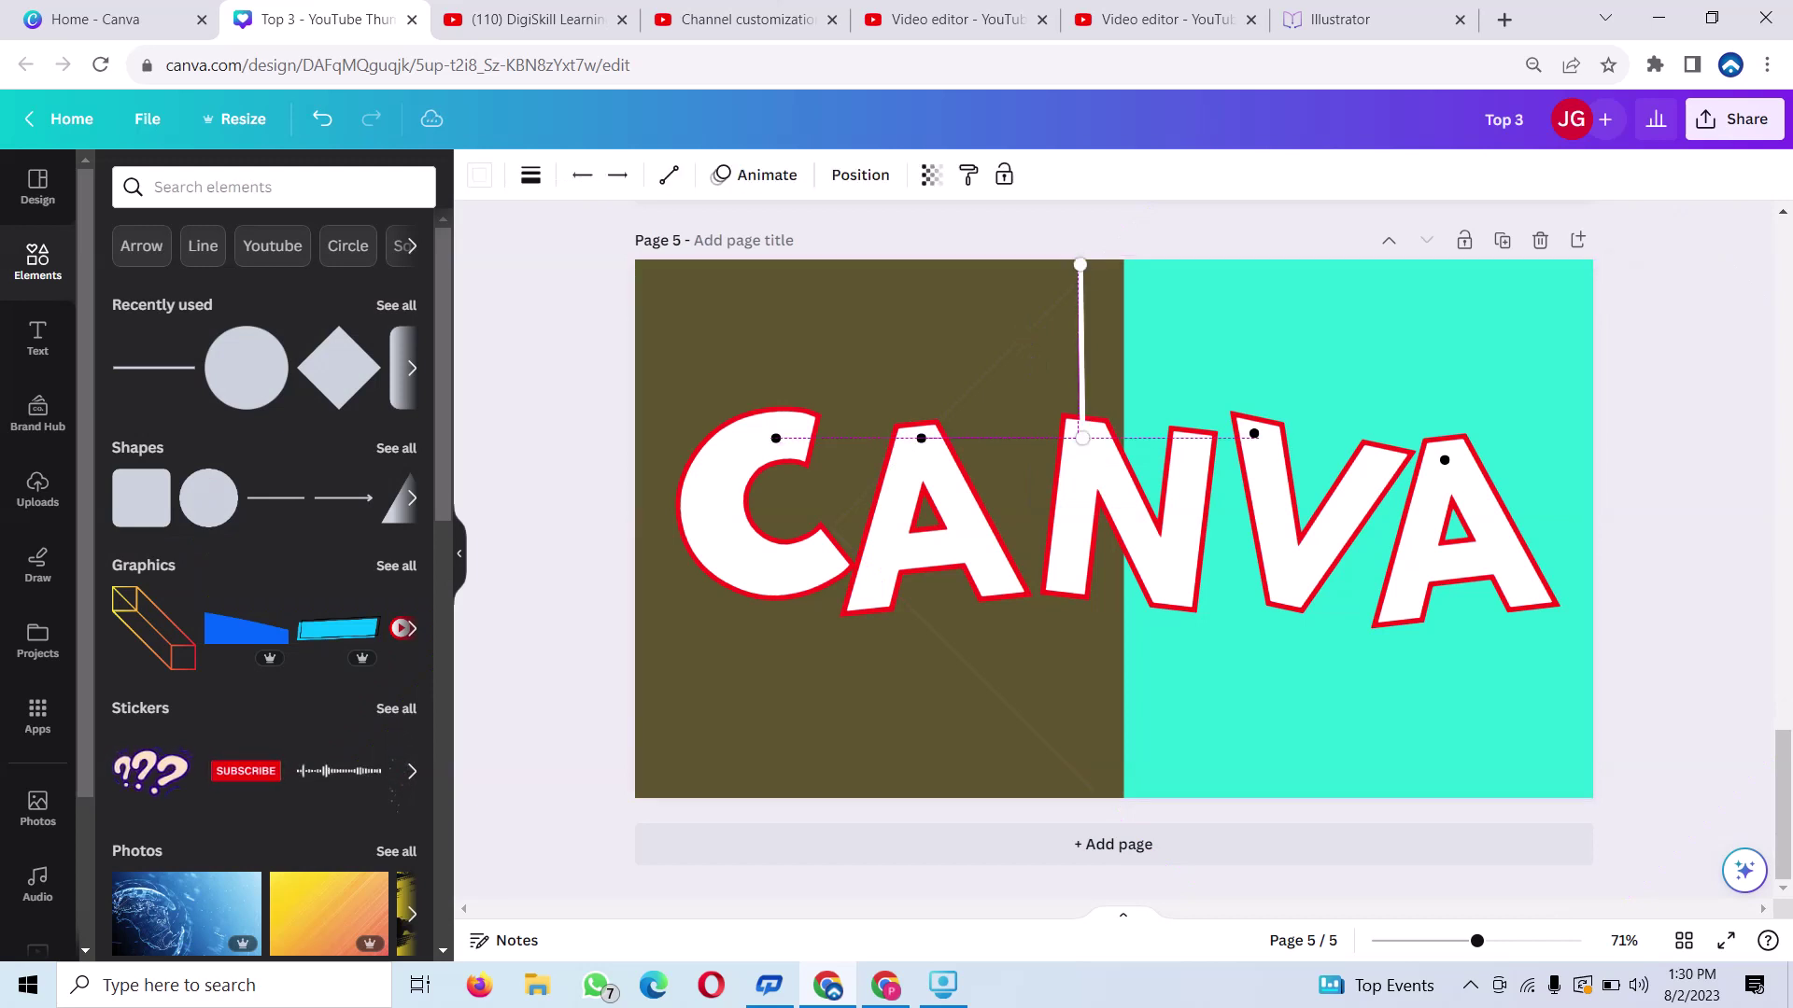
pyautogui.press('Escape')
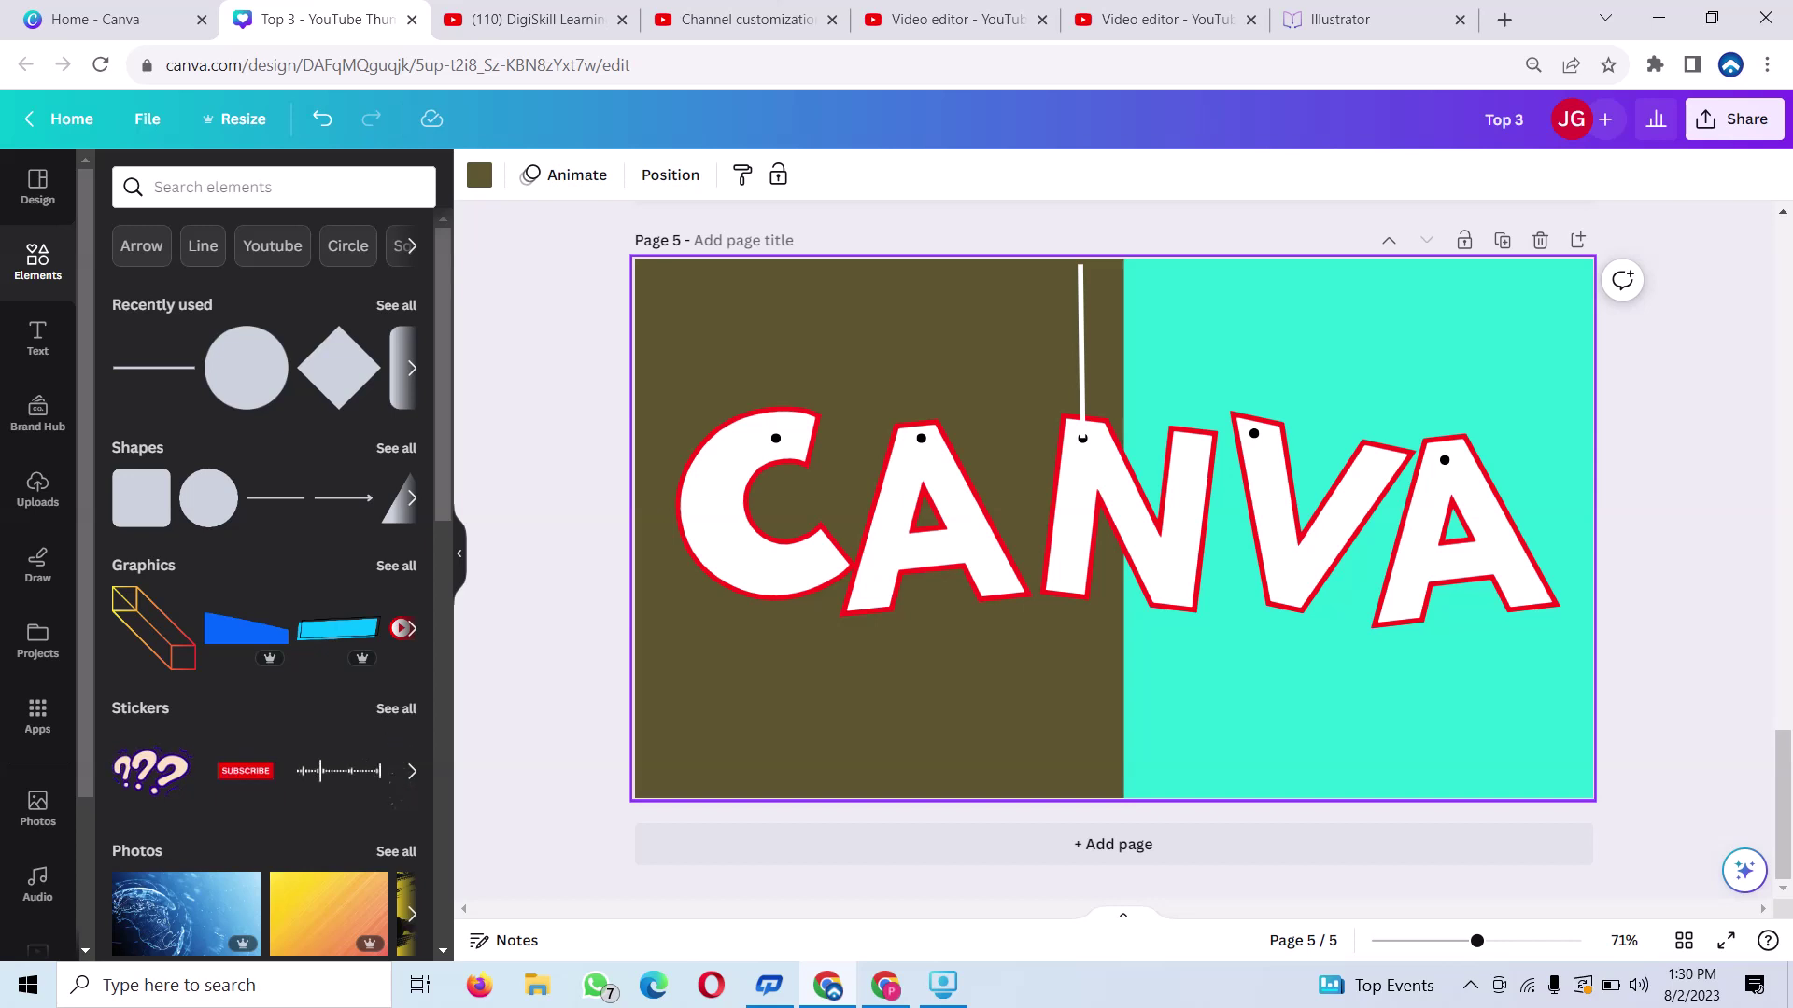
pyautogui.click(1081, 421)
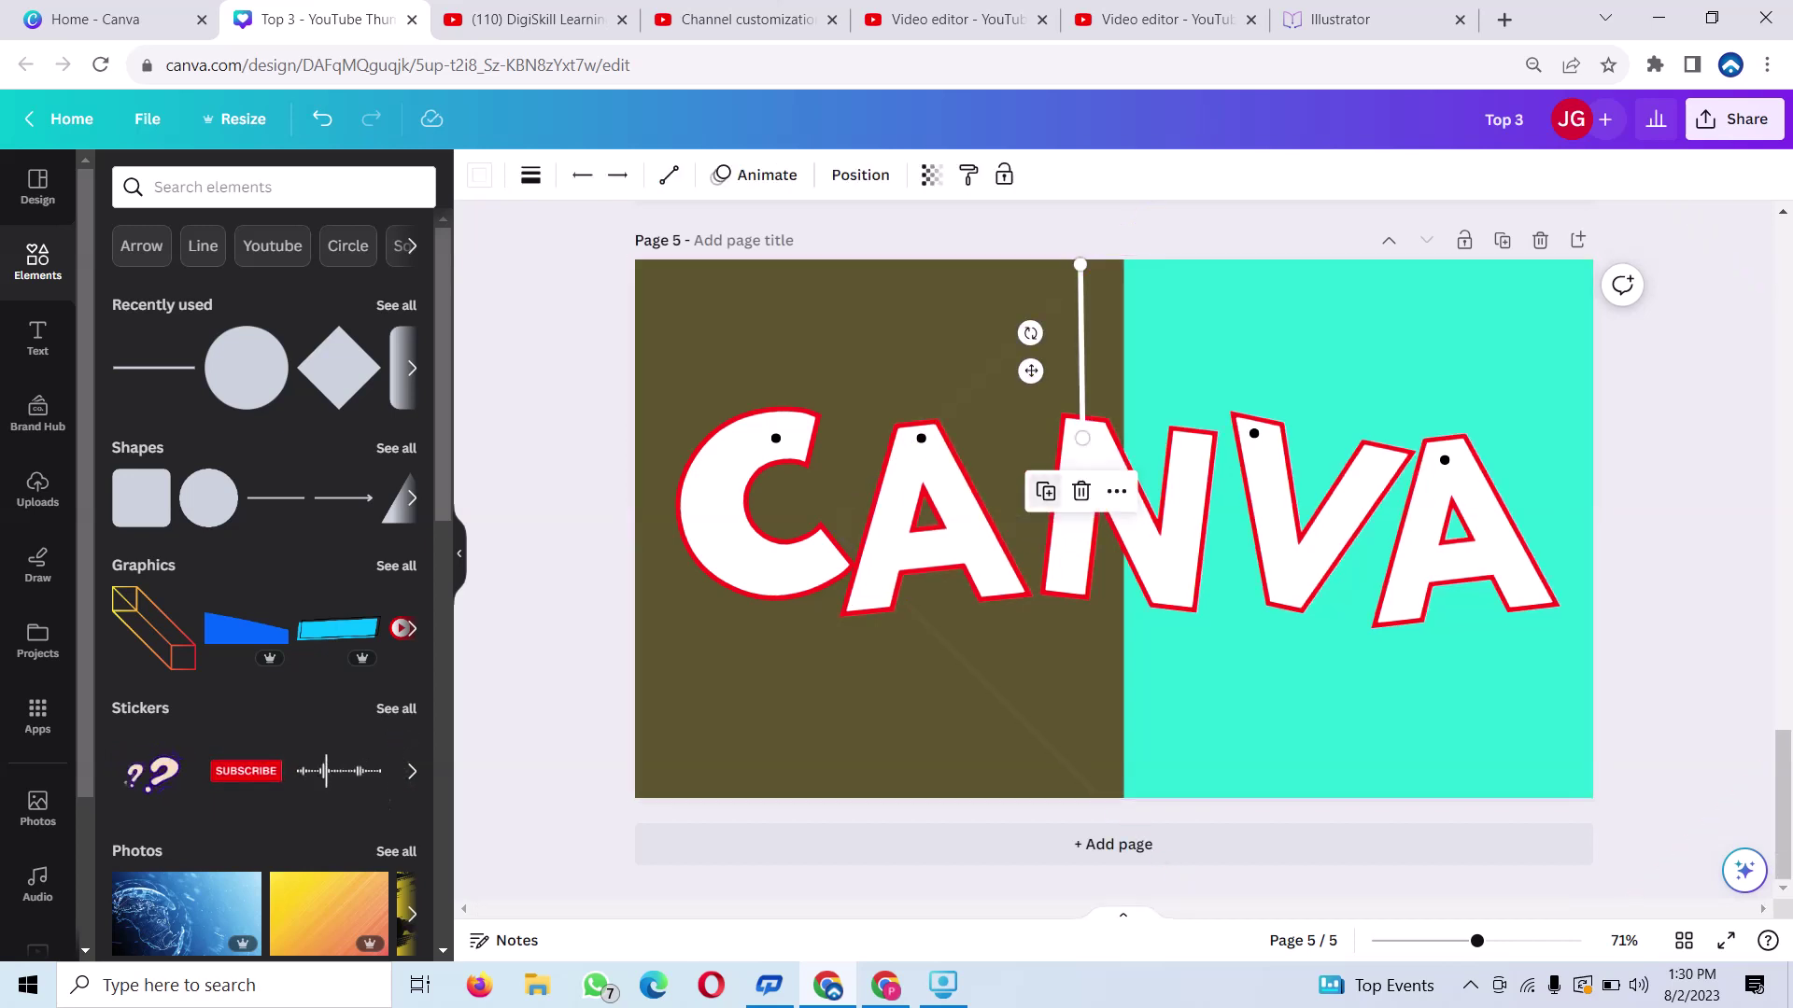
# Copy the N's string and hang it from the V's hole to the page top
pyautogui.click(1045, 492)
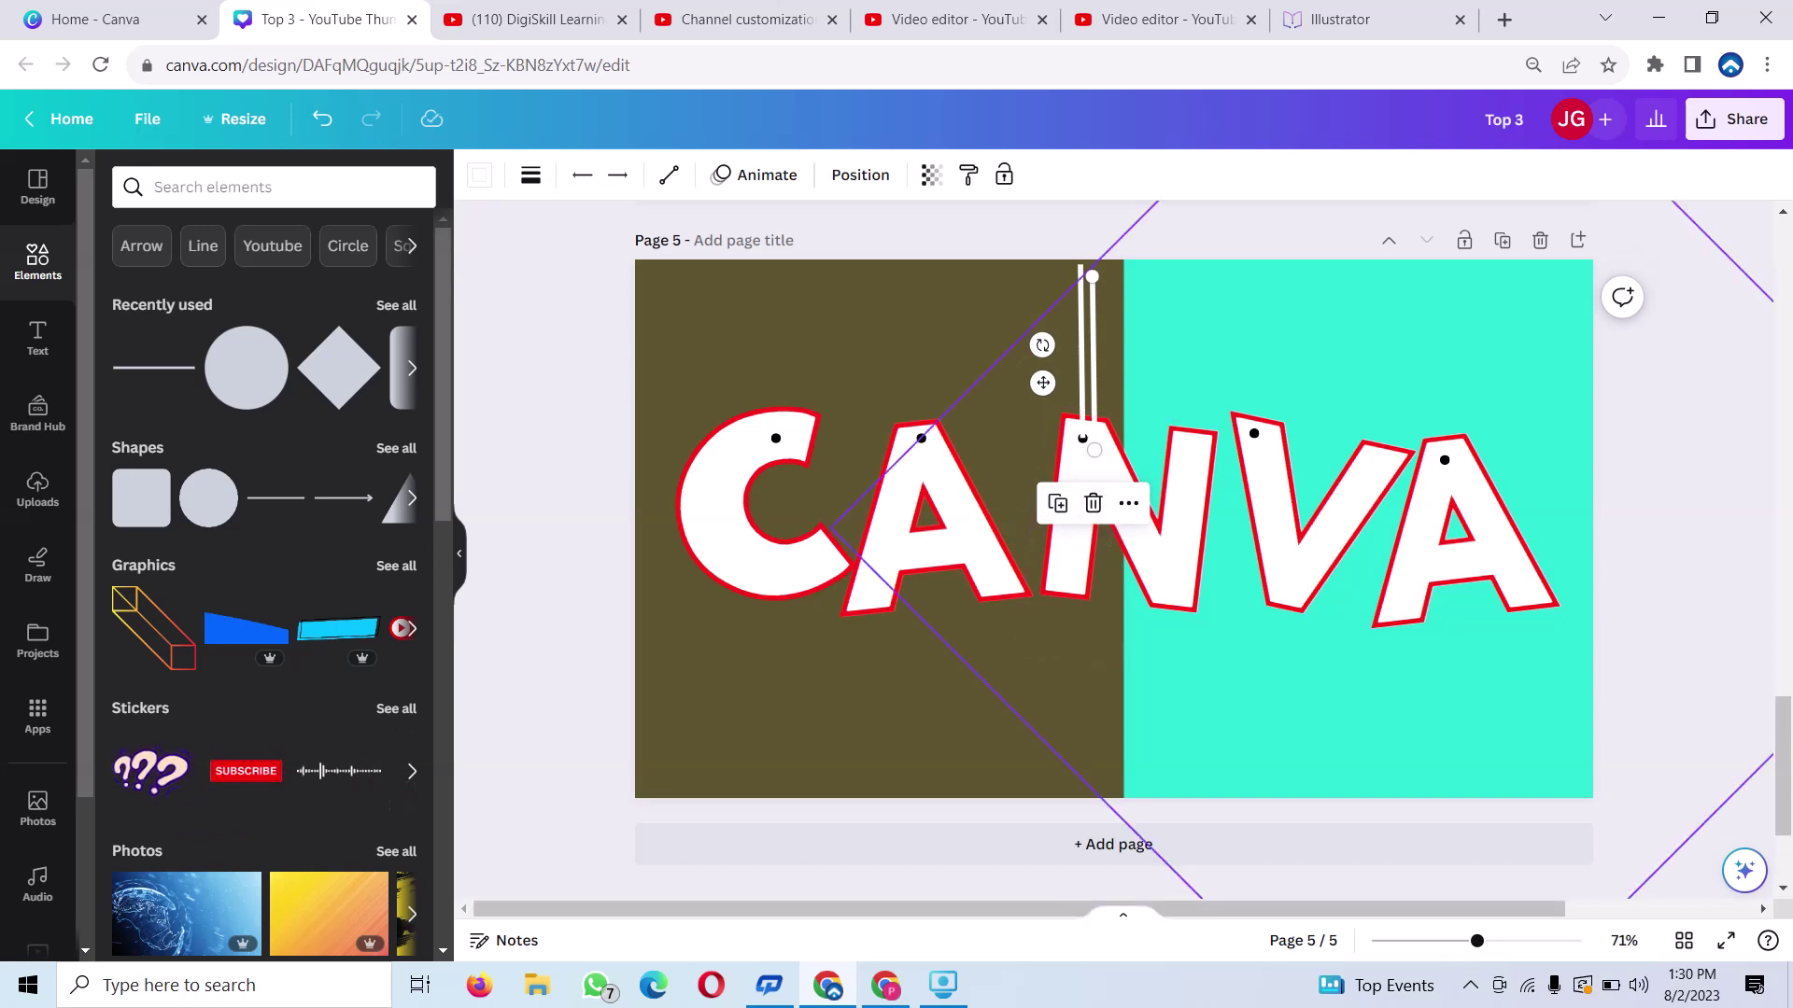
pyautogui.moveTo(1043, 383)
pyautogui.mouseDown()
pyautogui.moveTo(1250, 349)
pyautogui.moveTo(1200, 366)
pyautogui.moveTo(1202, 321)
pyautogui.mouseUp()
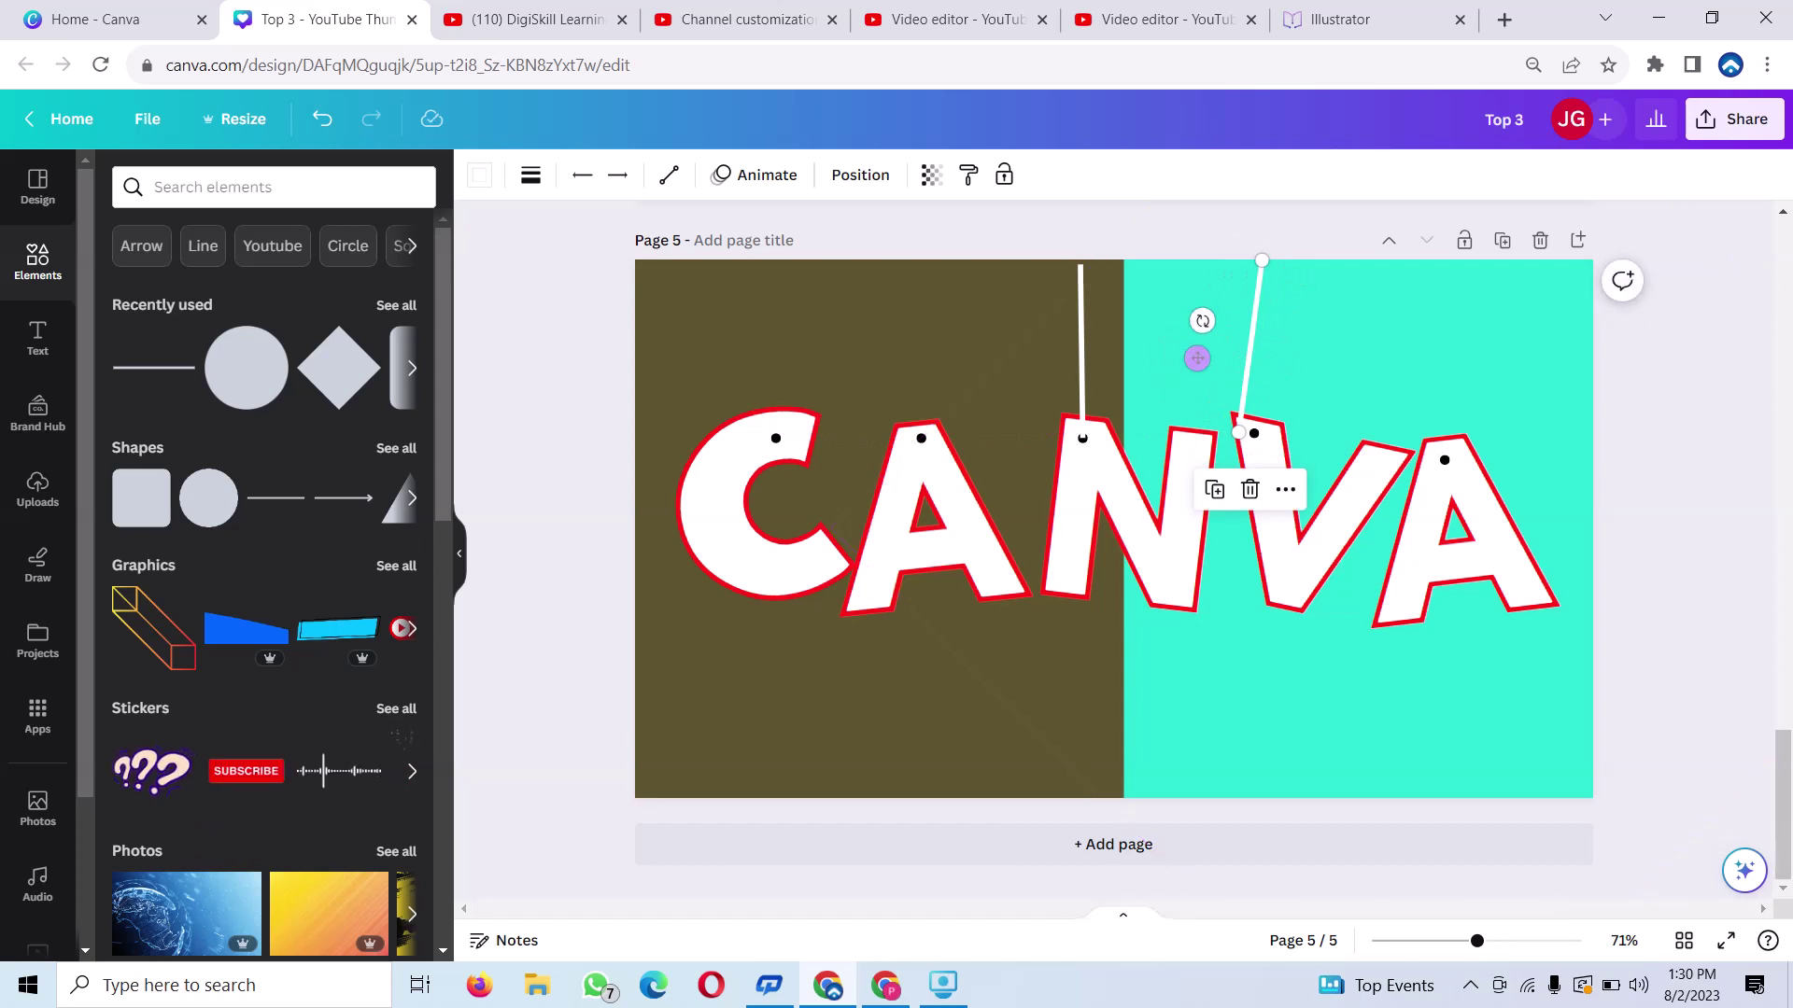
pyautogui.moveTo(1239, 431); pyautogui.dragTo(1255, 429)
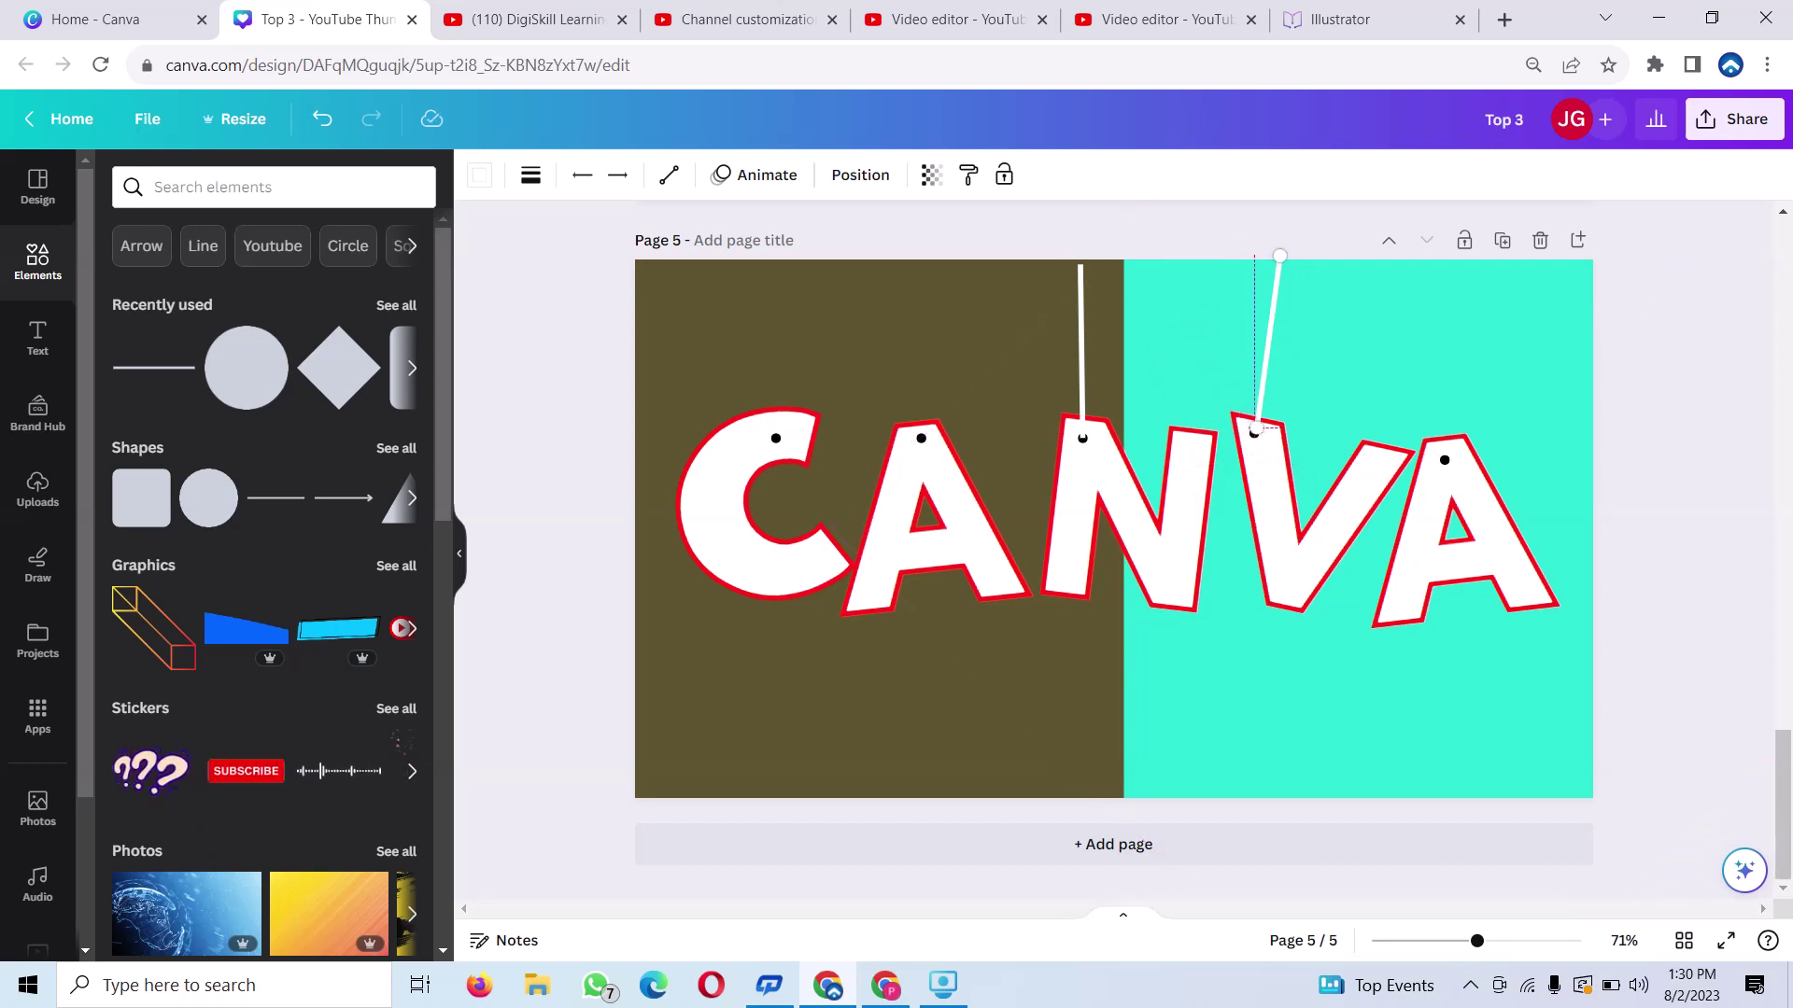
pyautogui.moveTo(1253, 431); pyautogui.dragTo(1255, 432)
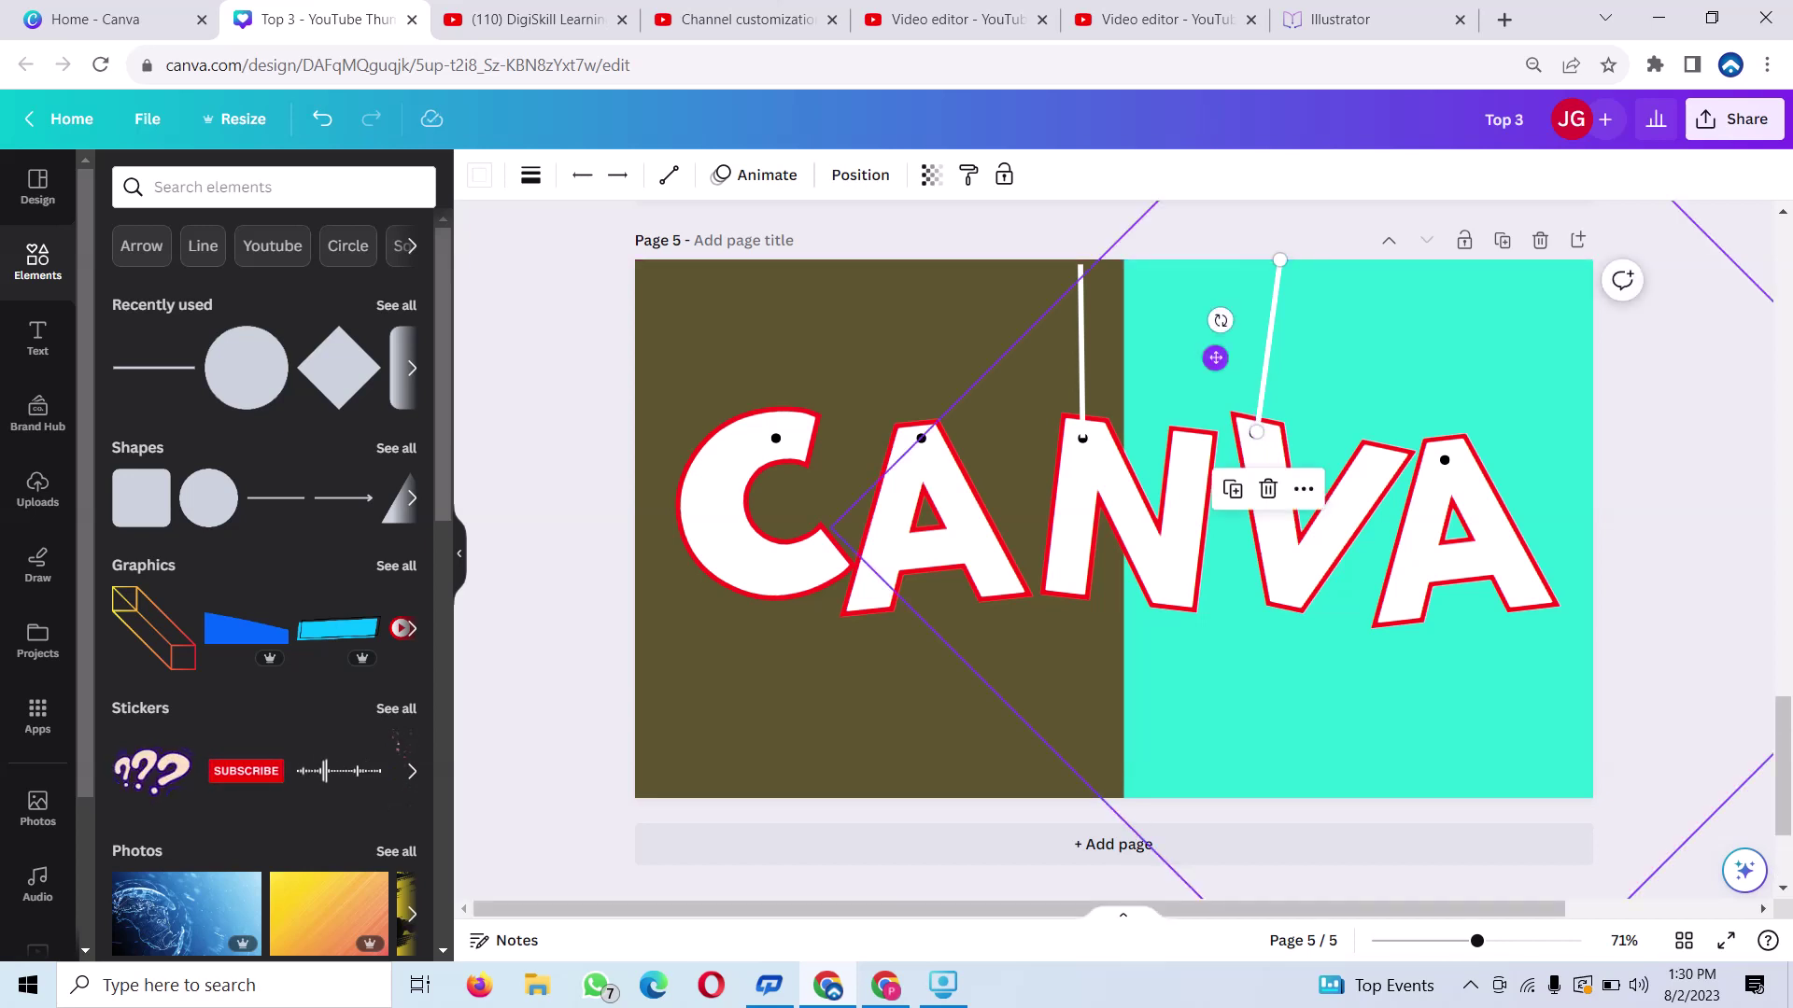
# Copy the V's string, tilt it, and hang it from the final A's hole to the page top
pyautogui.click(1233, 489)
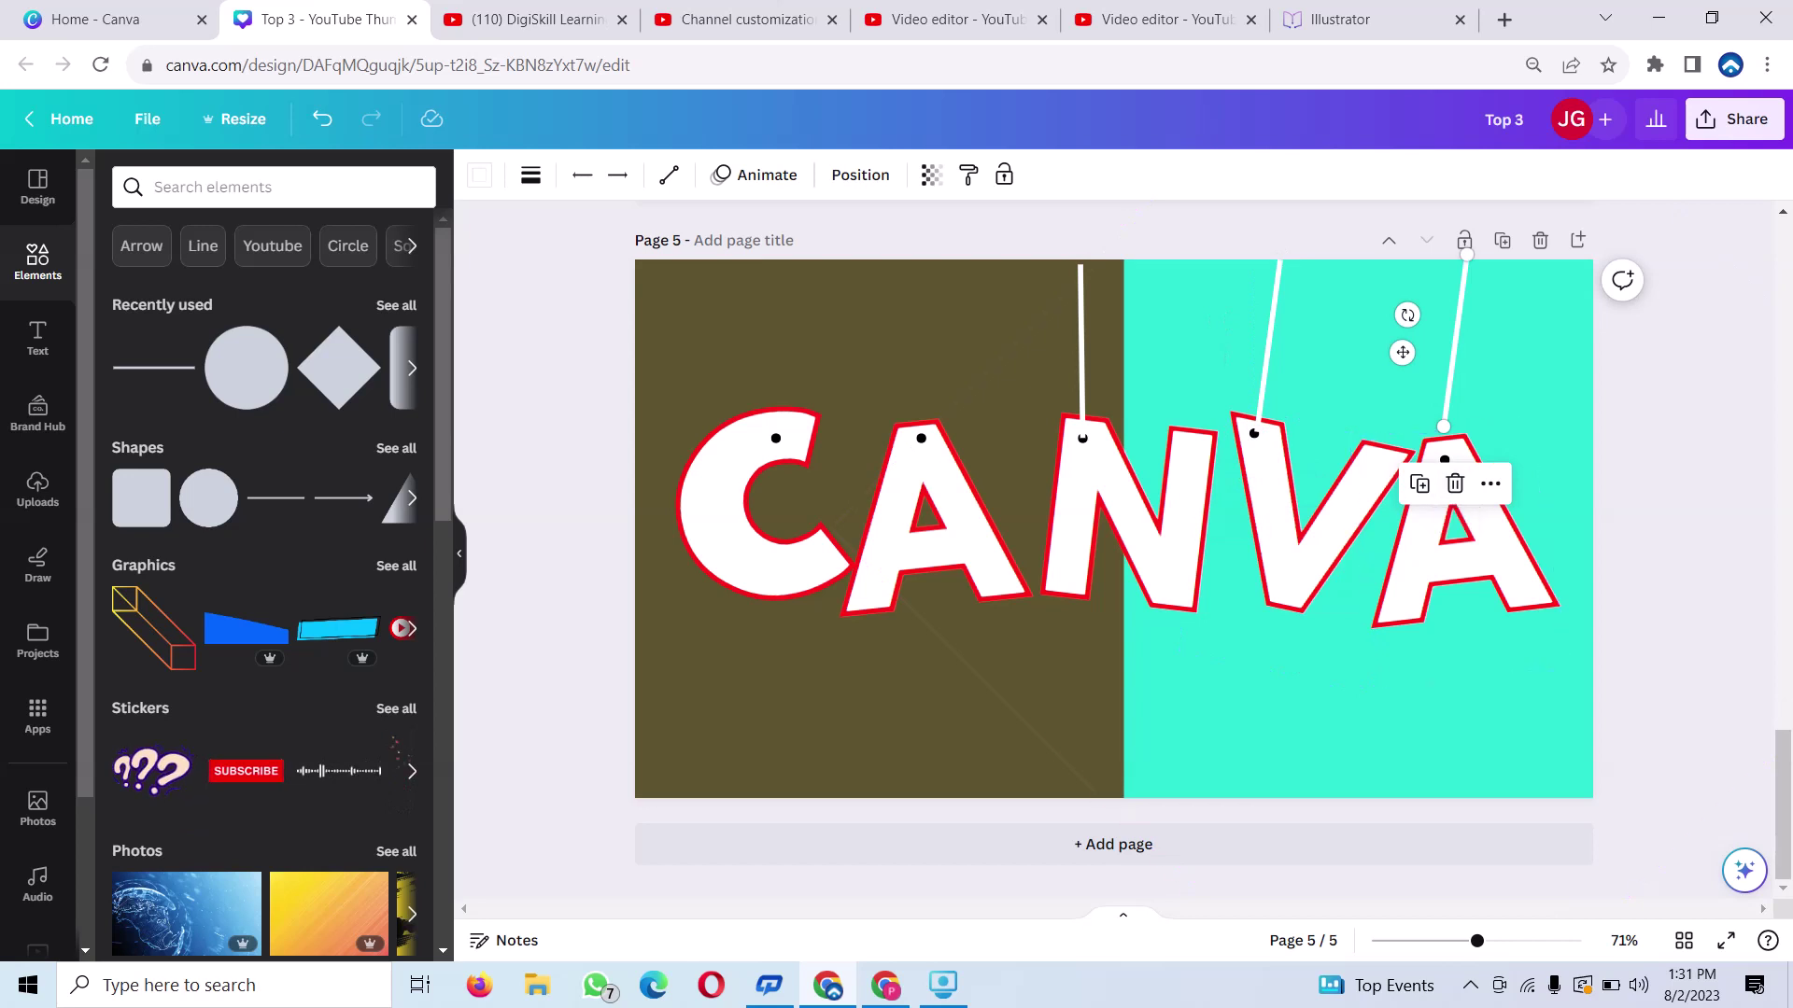
pyautogui.moveTo(1402, 353); pyautogui.dragTo(1401, 386)
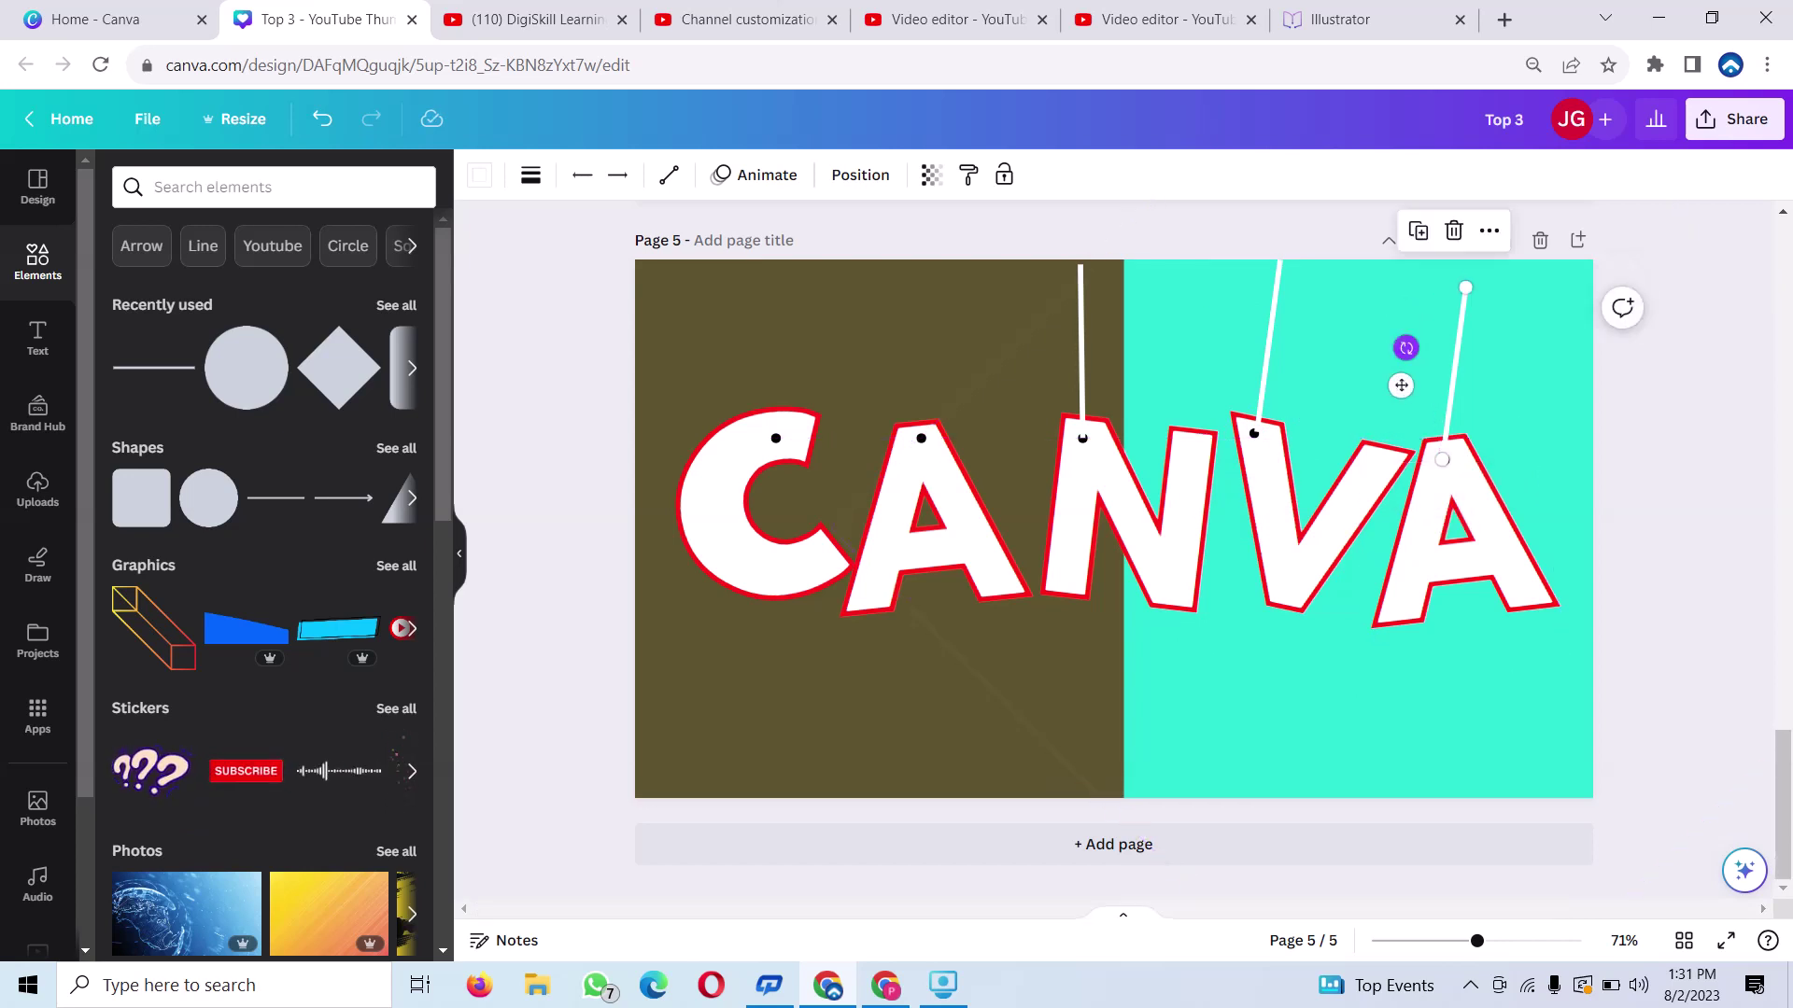
pyautogui.moveTo(1406, 347); pyautogui.dragTo(1366, 385)
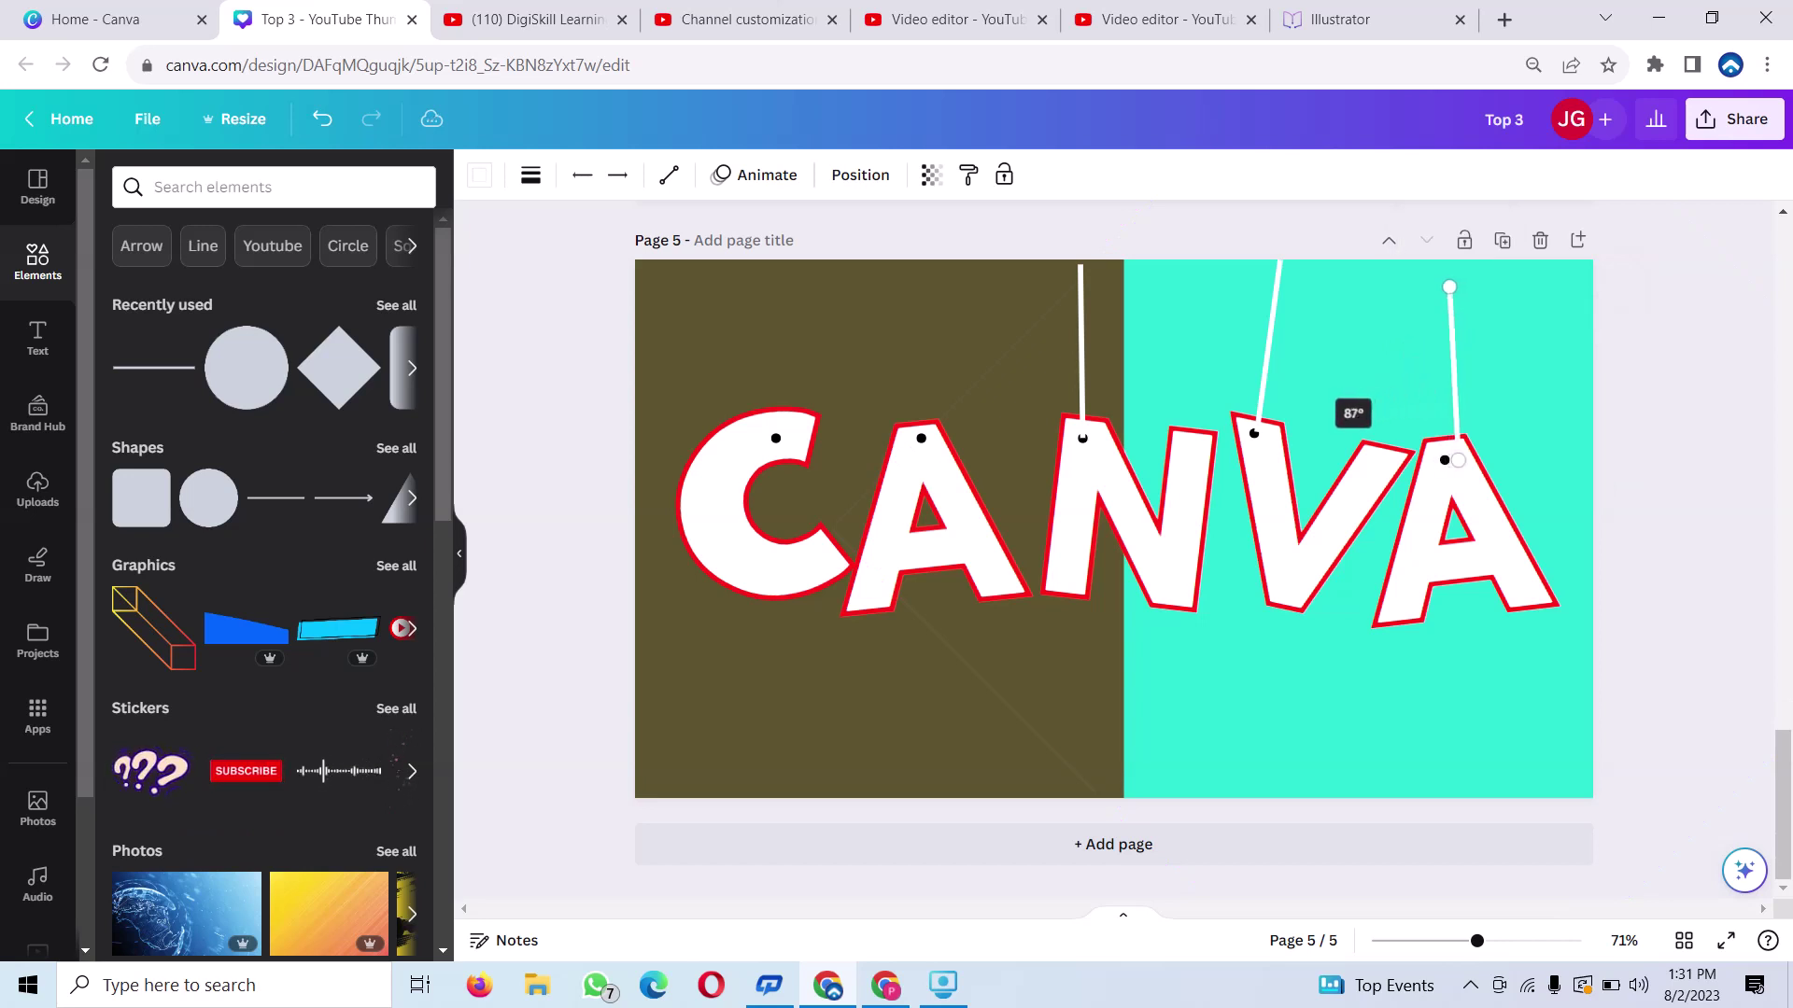
pyautogui.moveTo(1366, 387); pyautogui.dragTo(1354, 411)
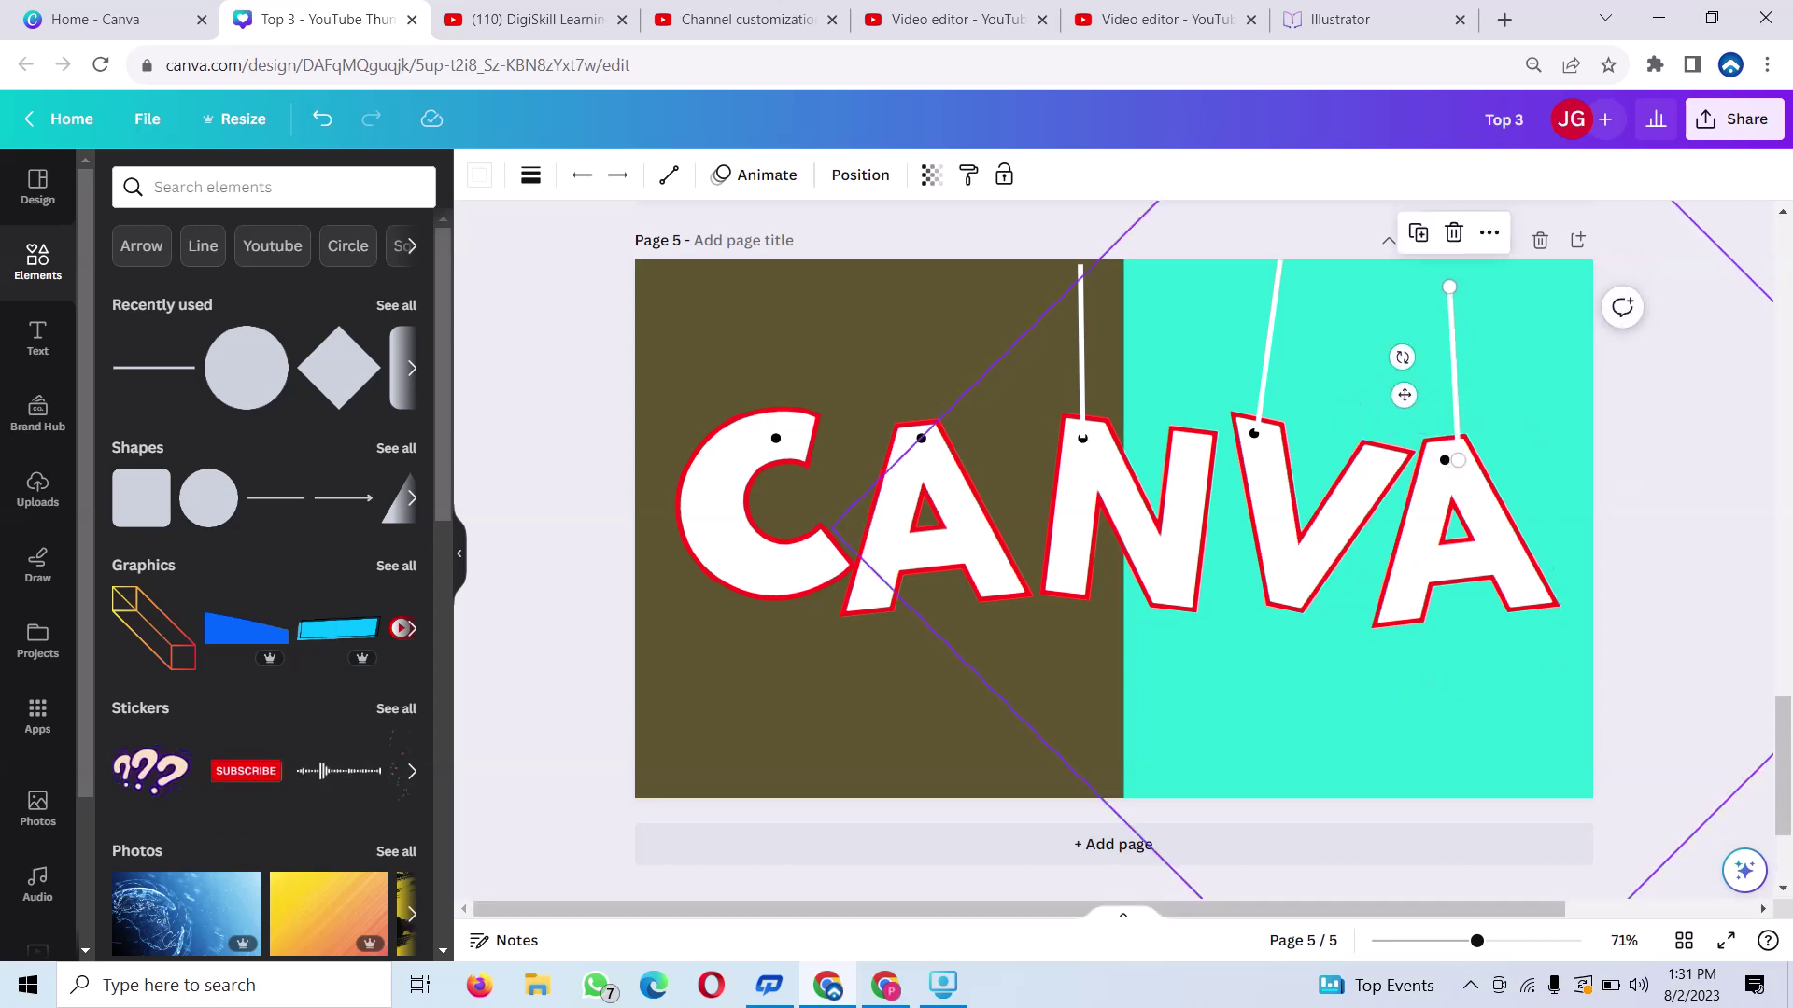
pyautogui.moveTo(1404, 395); pyautogui.dragTo(1400, 400)
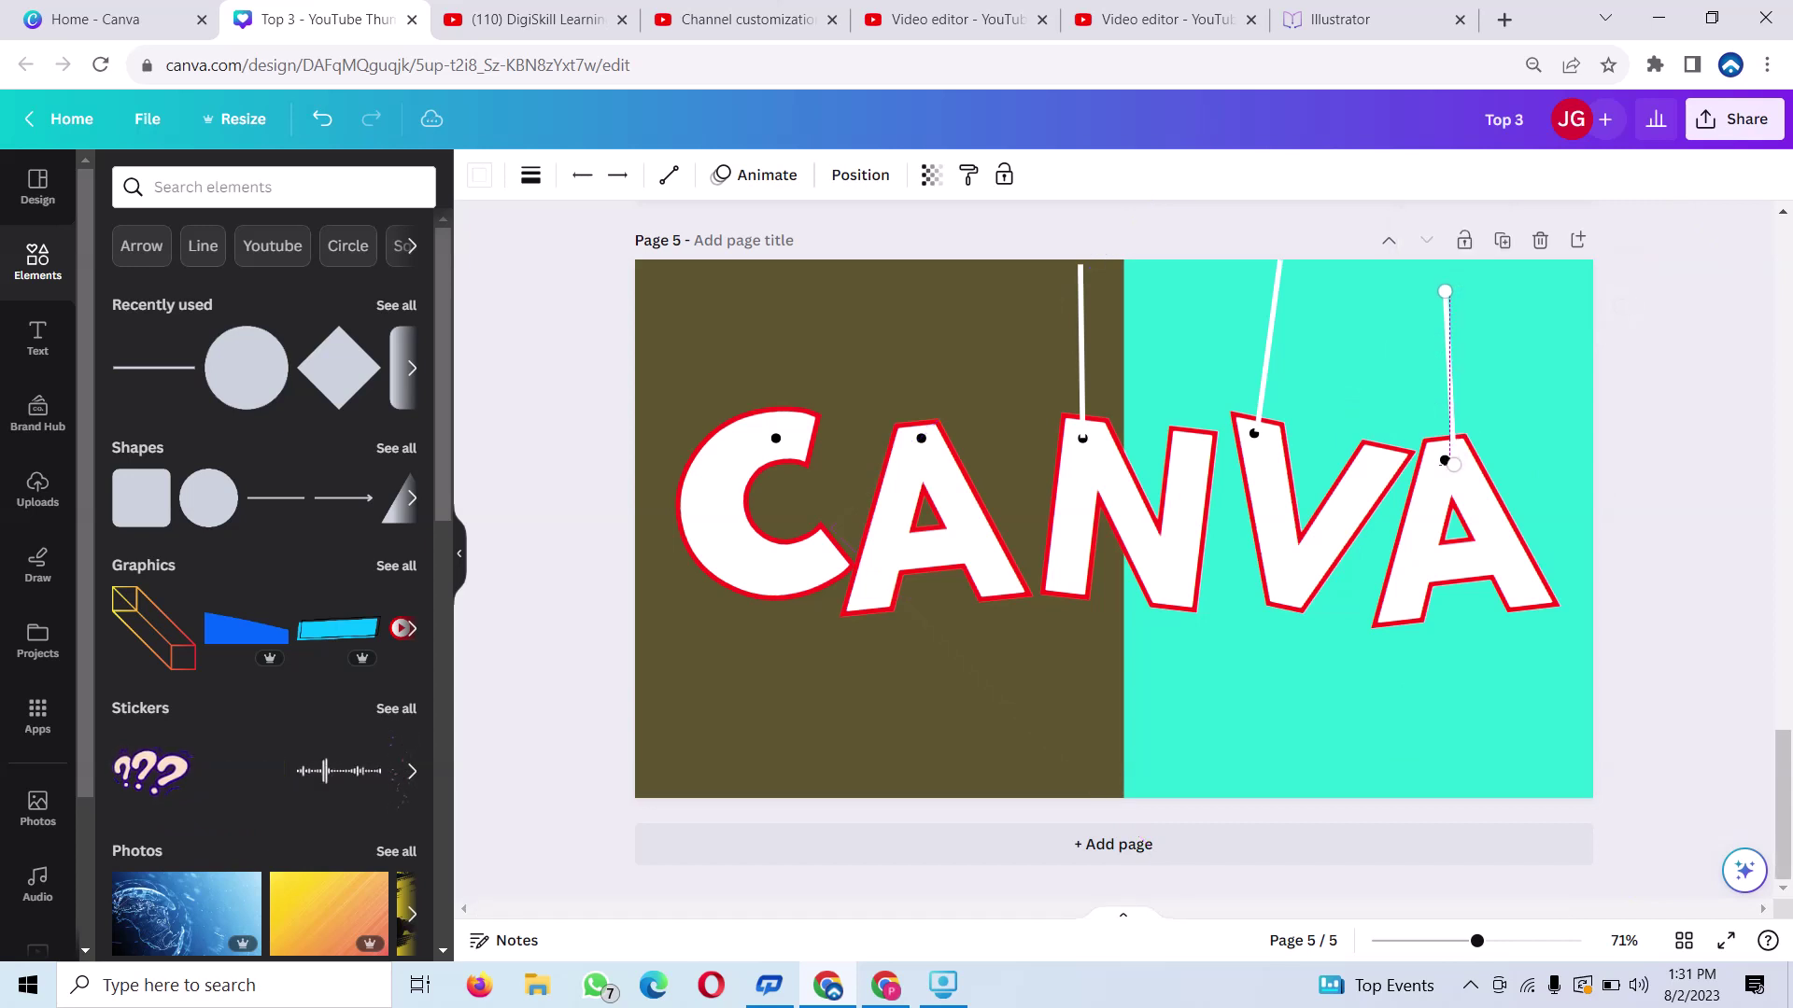
pyautogui.moveTo(1454, 464); pyautogui.dragTo(1446, 459)
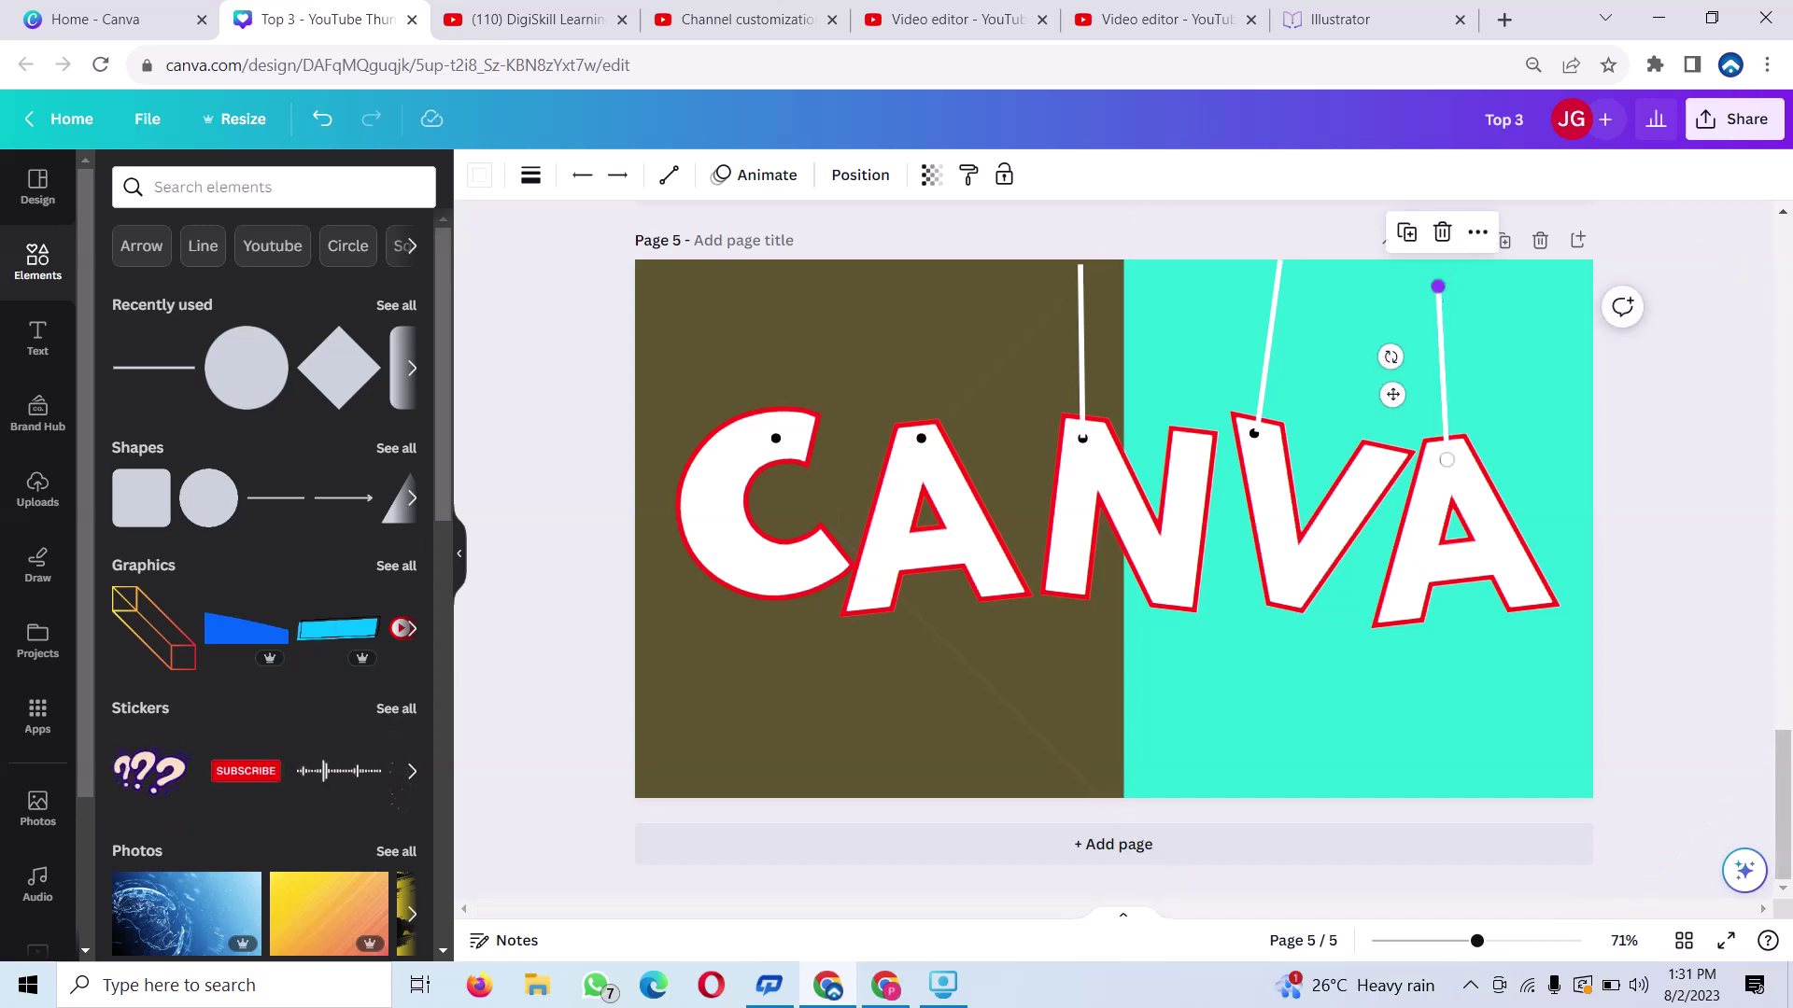
pyautogui.moveTo(1438, 285); pyautogui.dragTo(1415, 259)
pyautogui.click(834, 527)
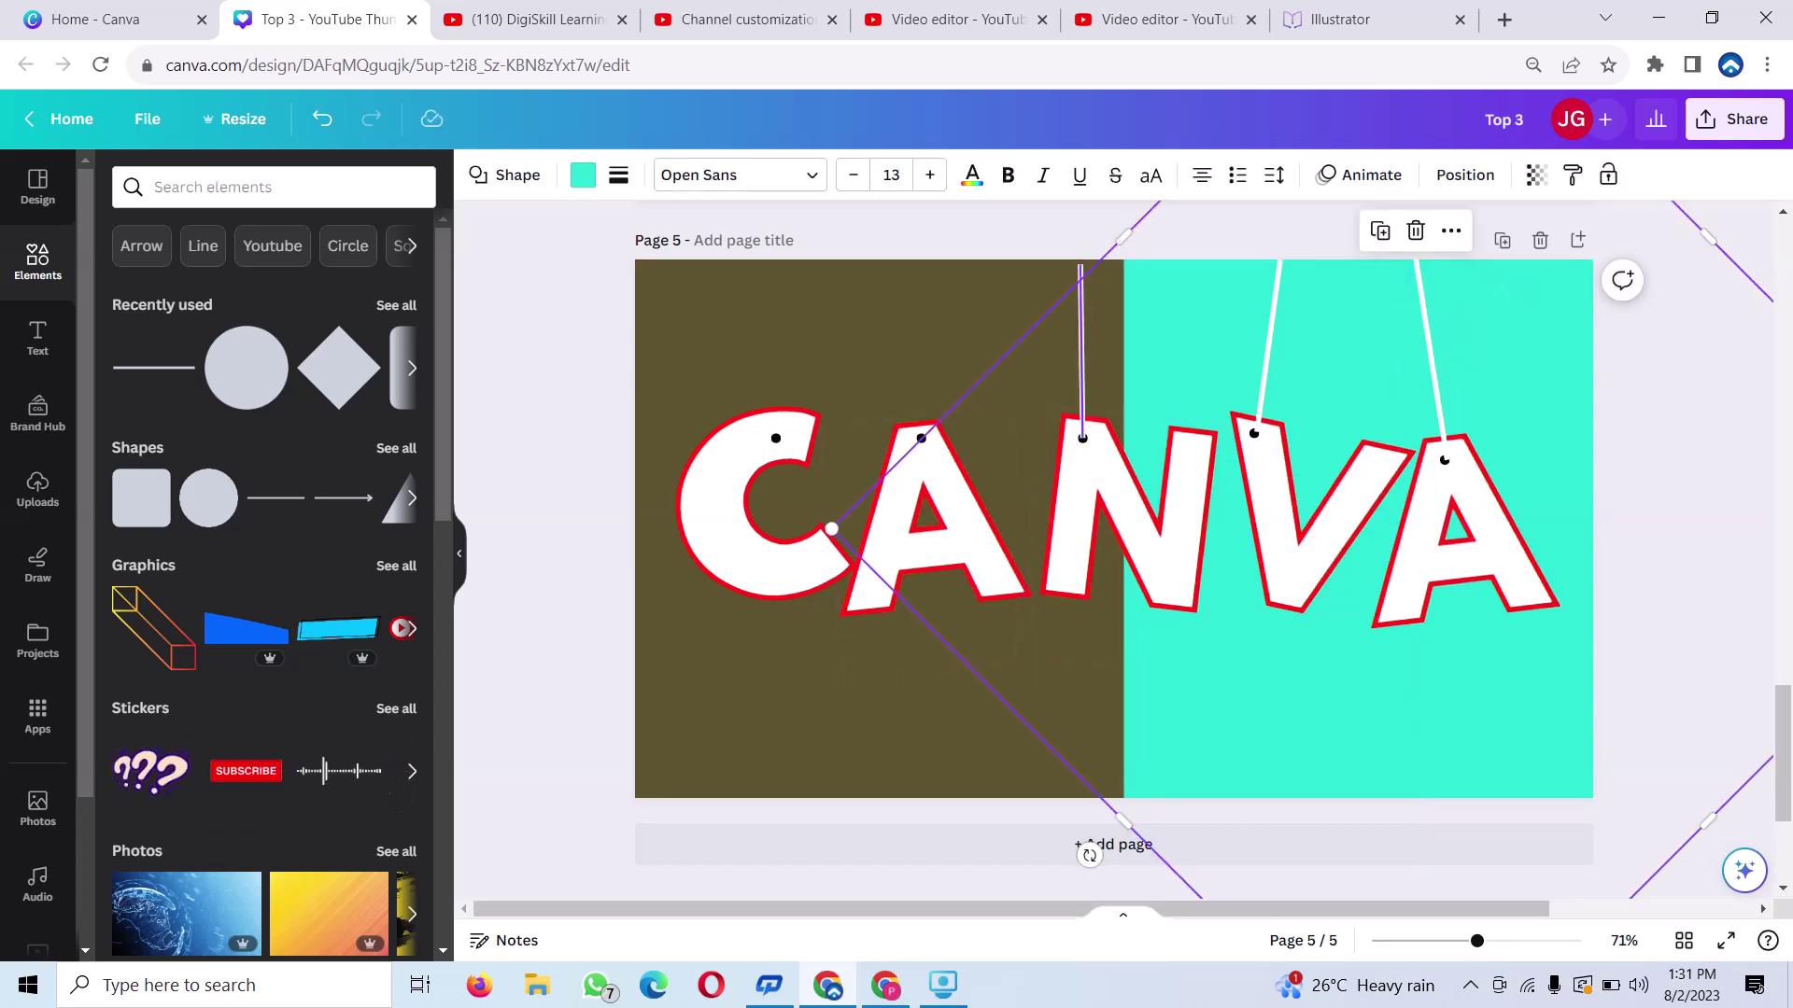
# Copy the N's string onto the first A's hole and tilt it to the page top
pyautogui.click(1081, 354)
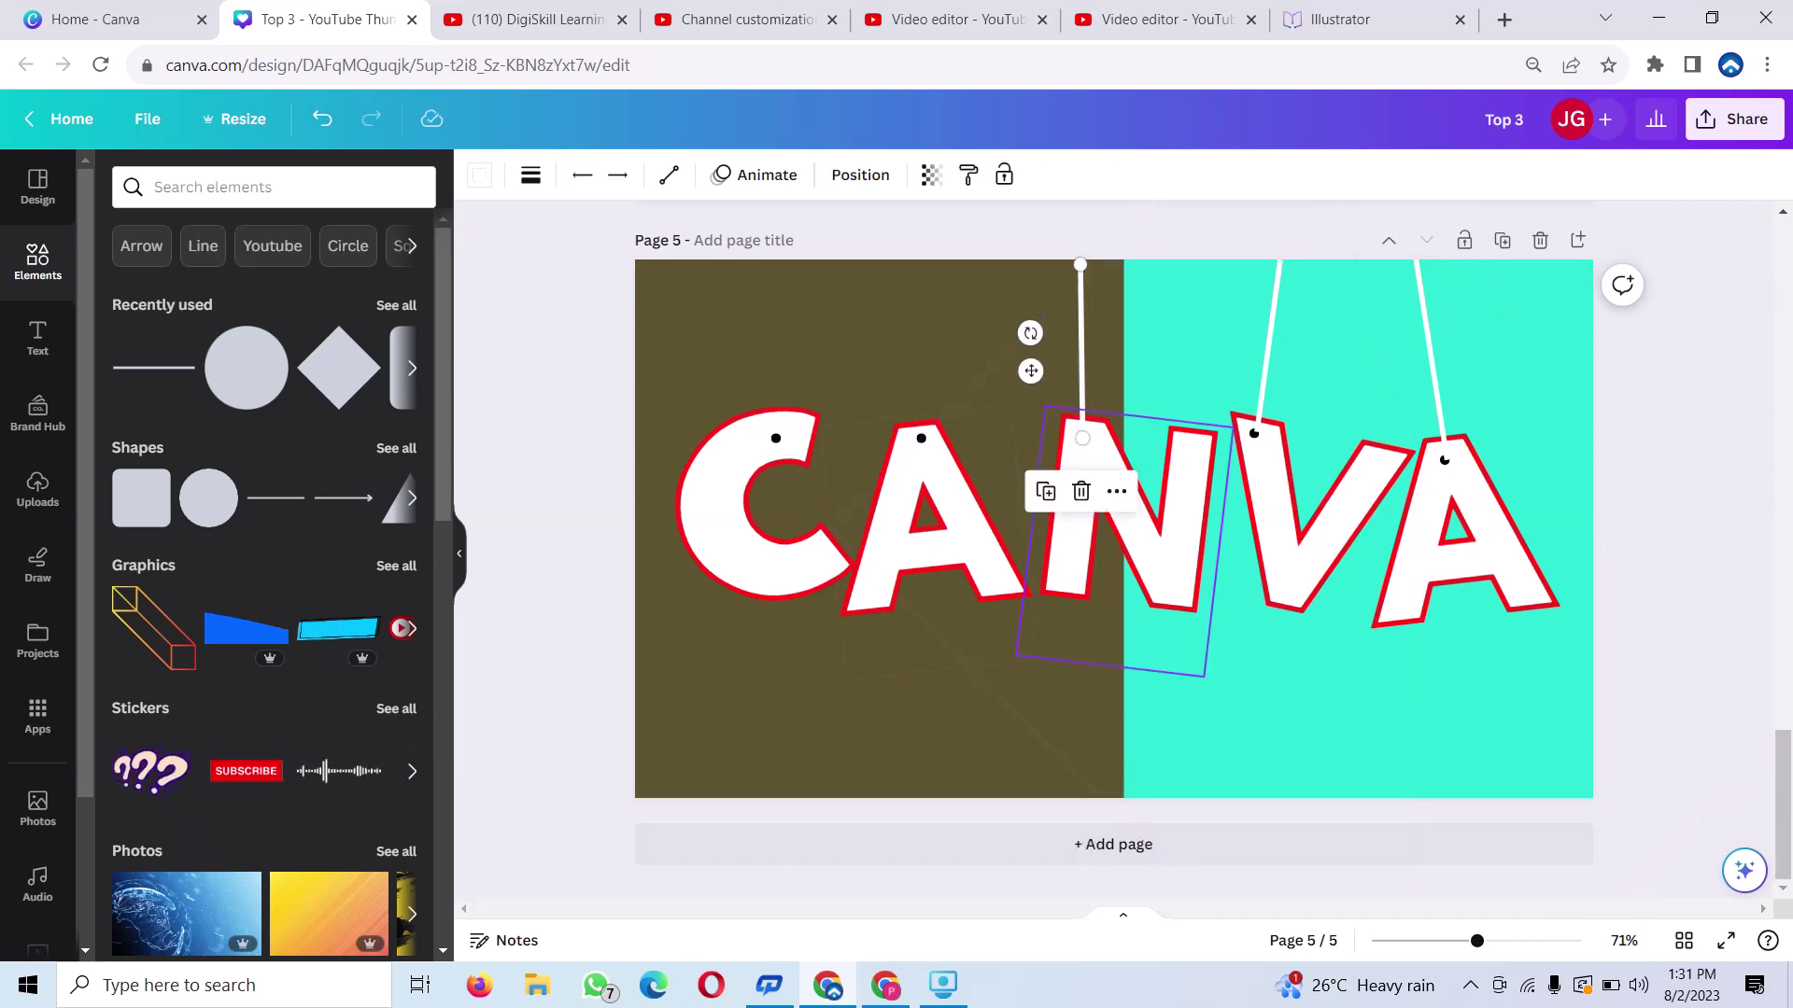
pyautogui.click(1046, 491)
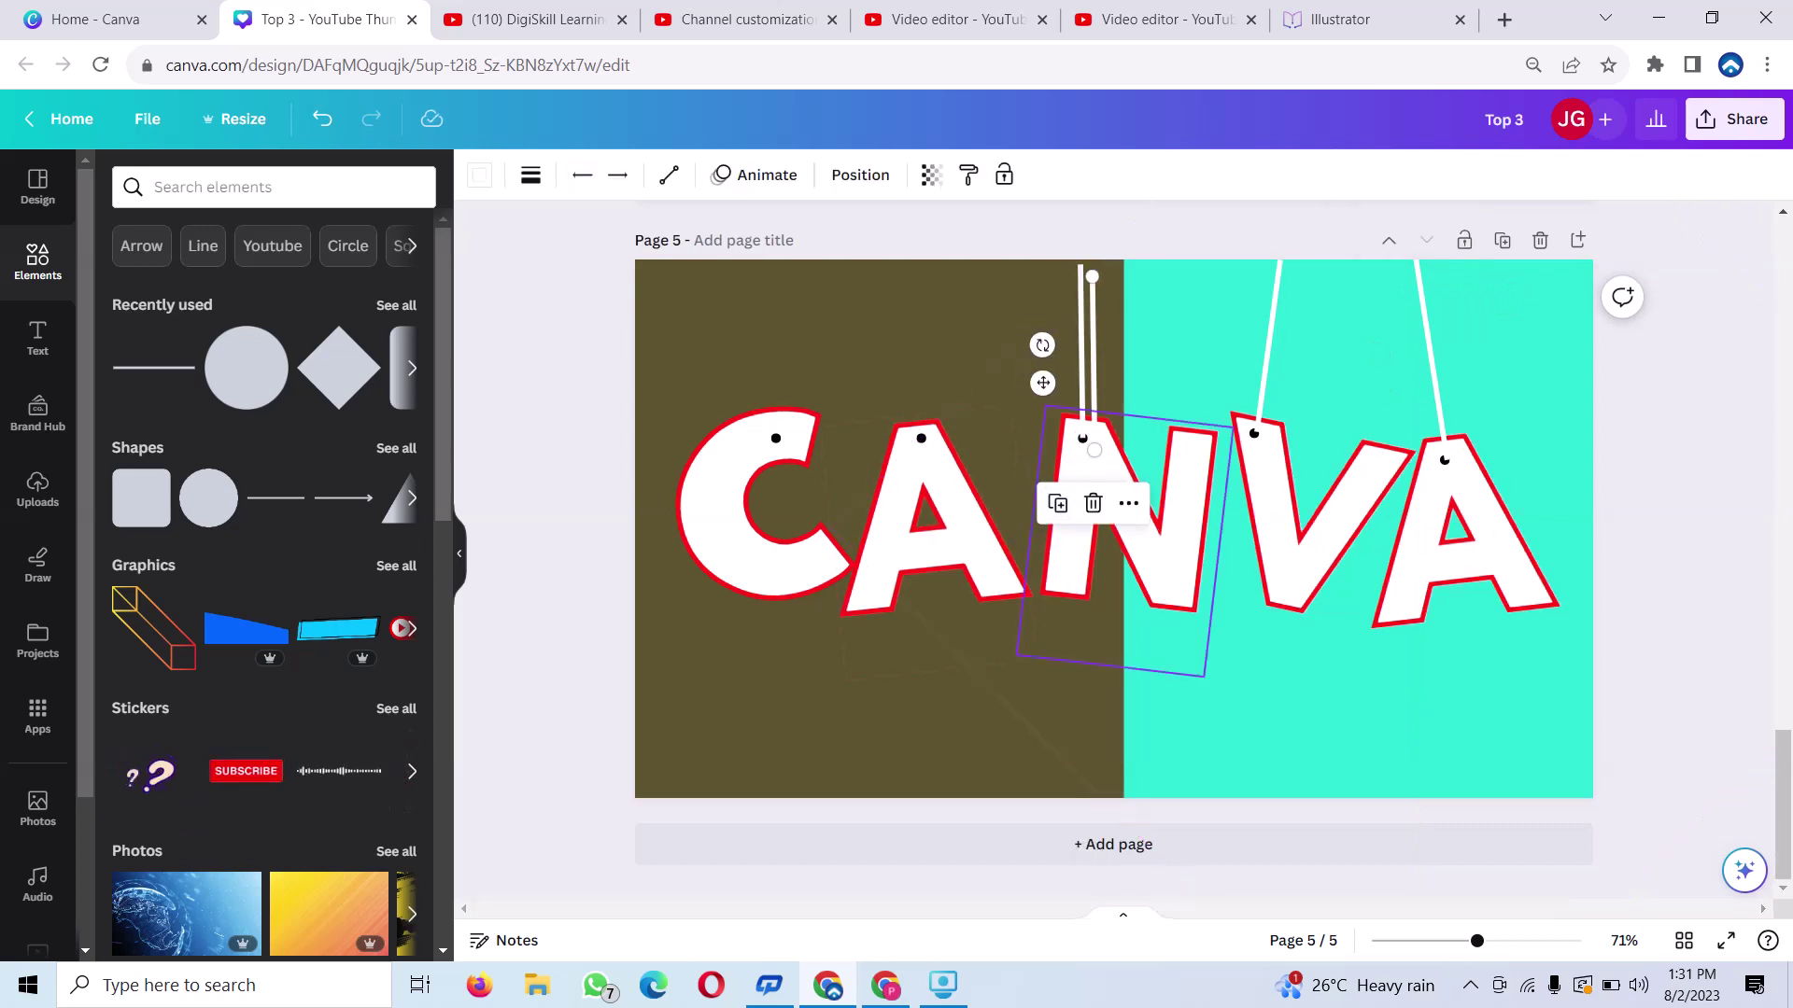
pyautogui.moveTo(1043, 382)
pyautogui.mouseDown()
pyautogui.moveTo(875, 362)
pyautogui.moveTo(917, 359)
pyautogui.moveTo(872, 316)
pyautogui.mouseUp()
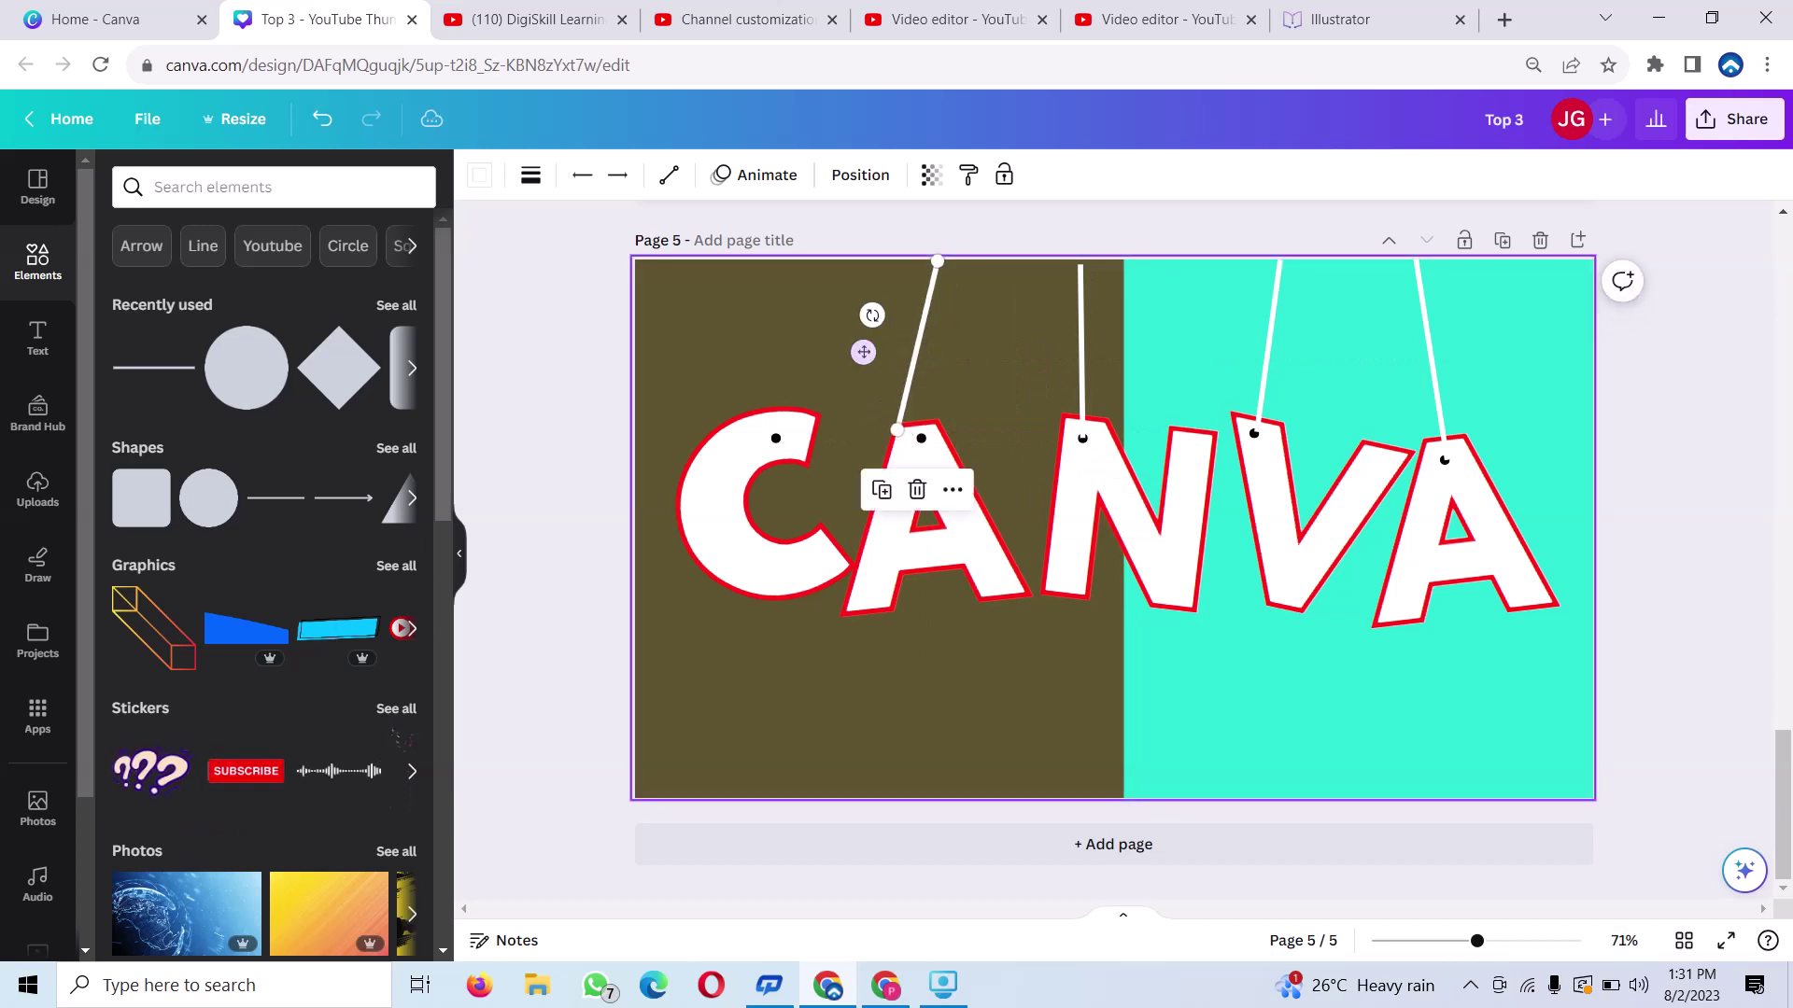
pyautogui.moveTo(917, 345)
pyautogui.mouseDown()
pyautogui.moveTo(952, 346)
pyautogui.moveTo(938, 352)
pyautogui.mouseUp()
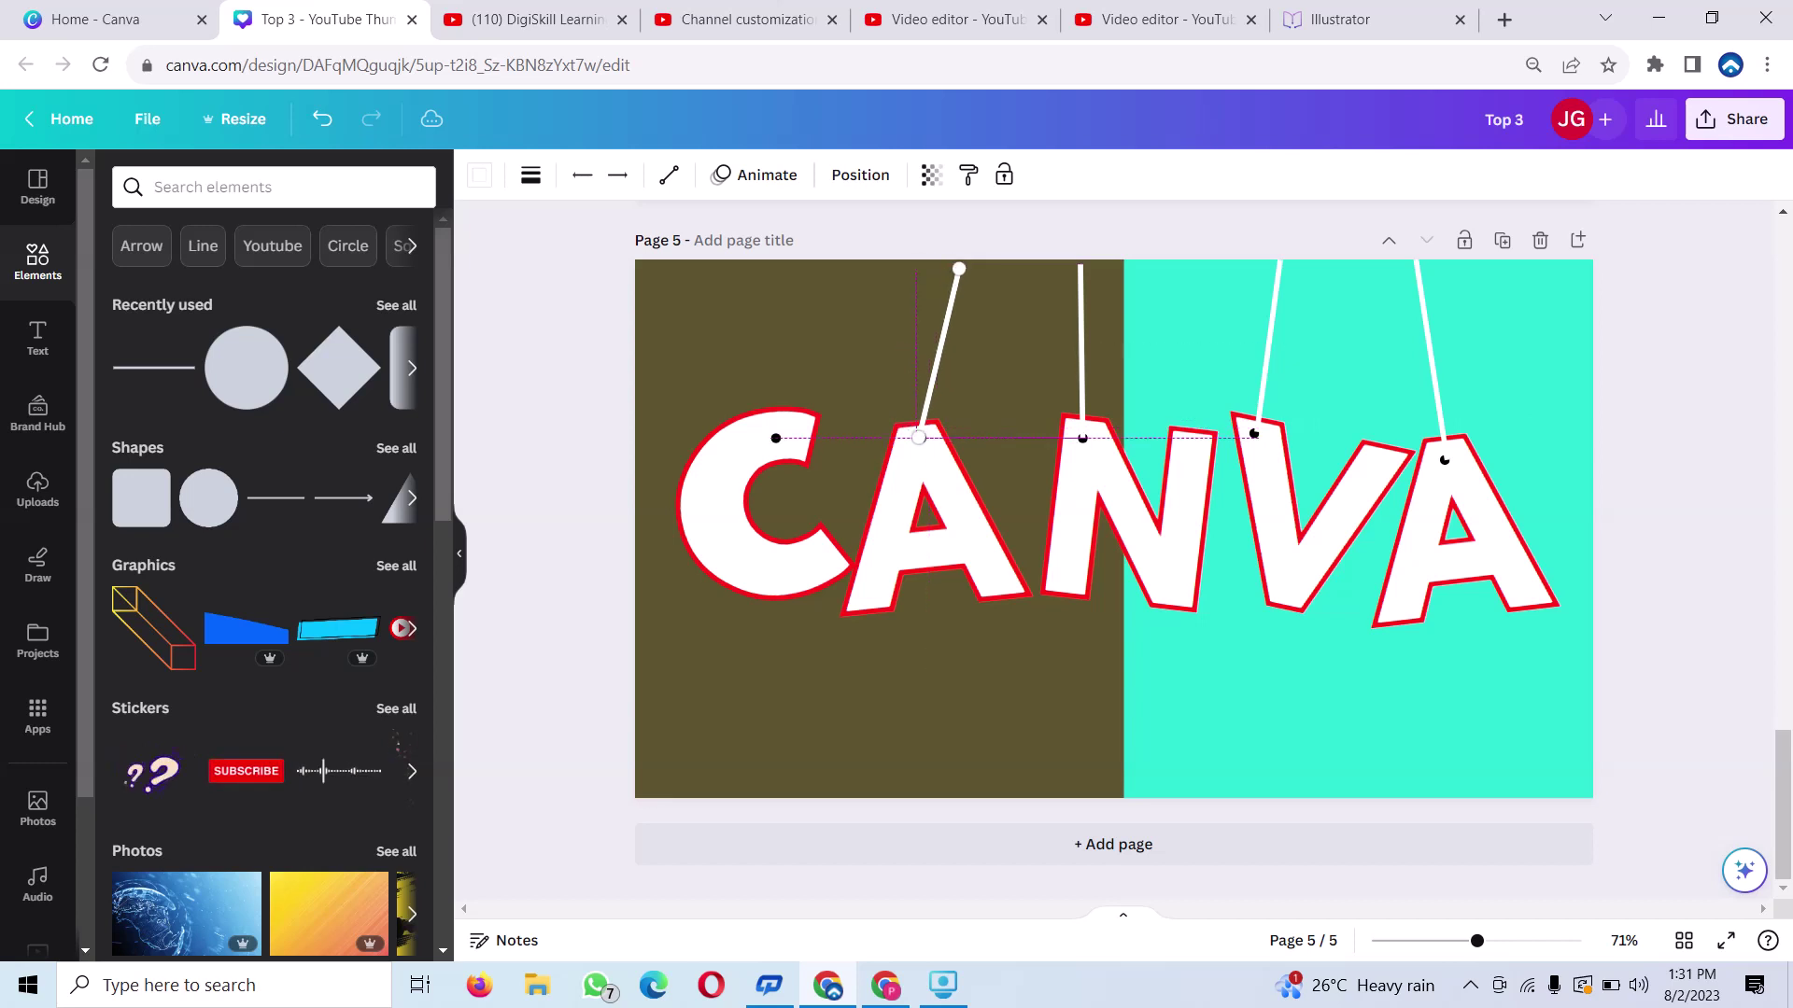
pyautogui.moveTo(938, 353); pyautogui.dragTo(943, 353)
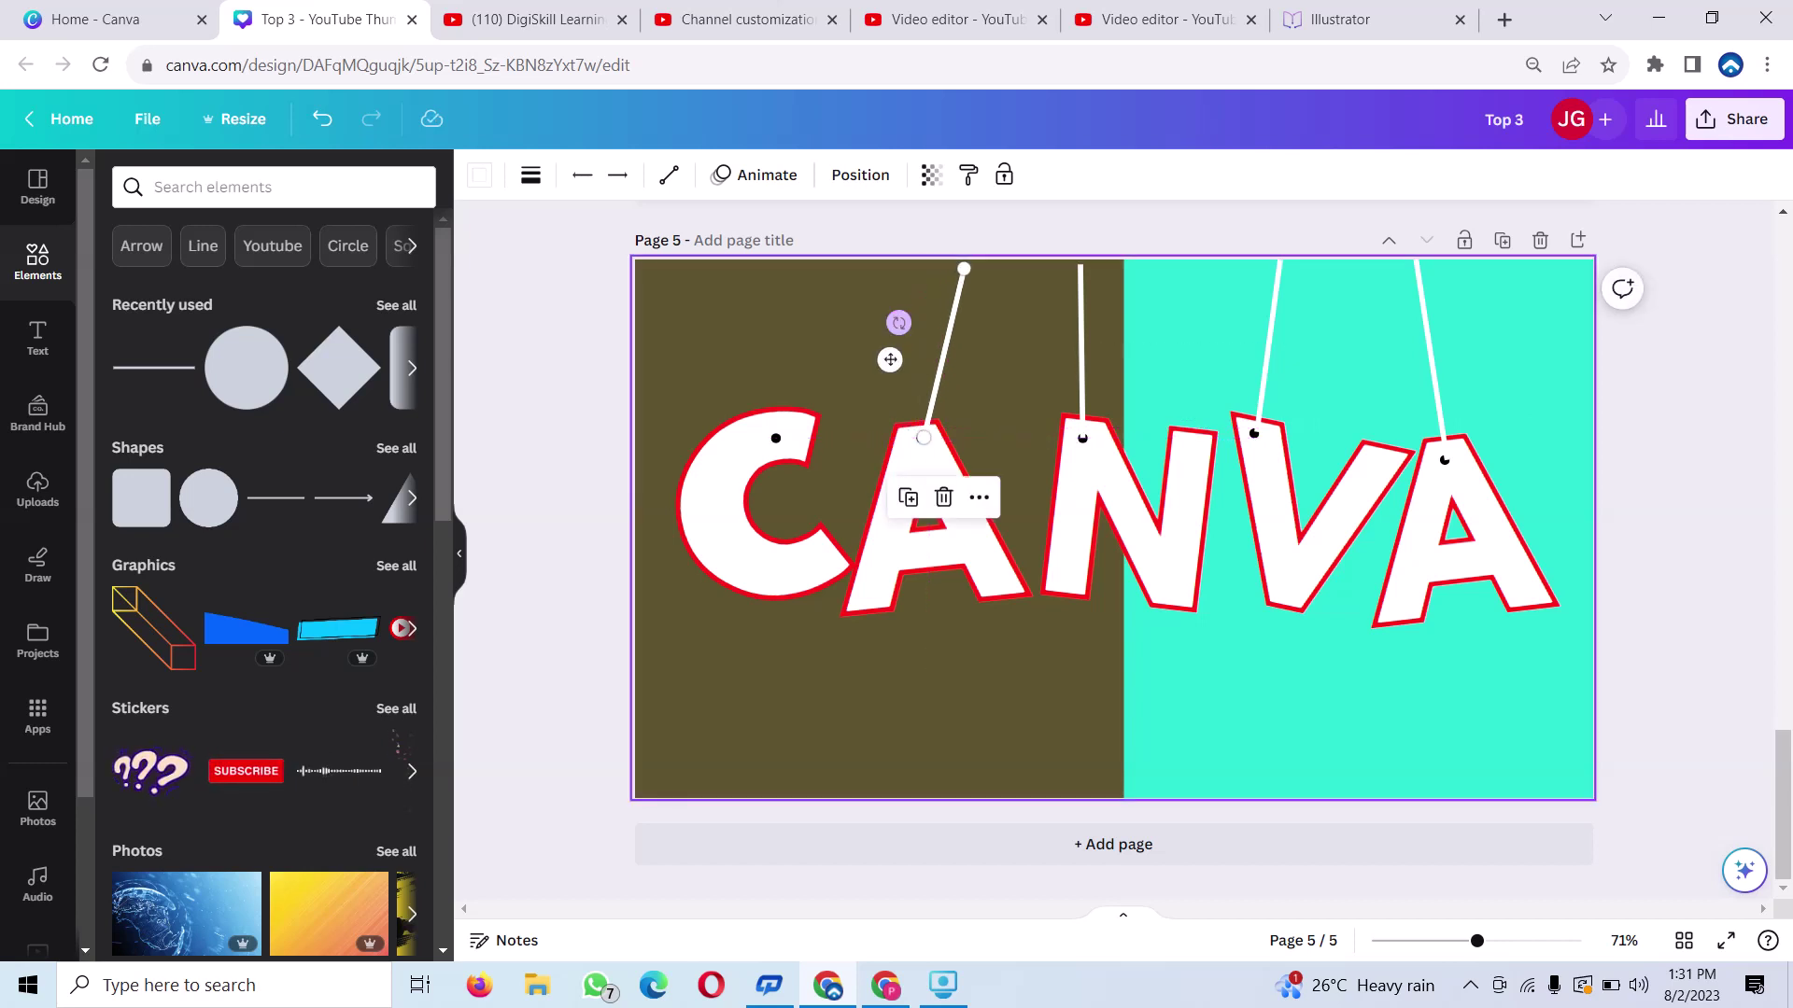
pyautogui.moveTo(964, 269); pyautogui.dragTo(970, 259)
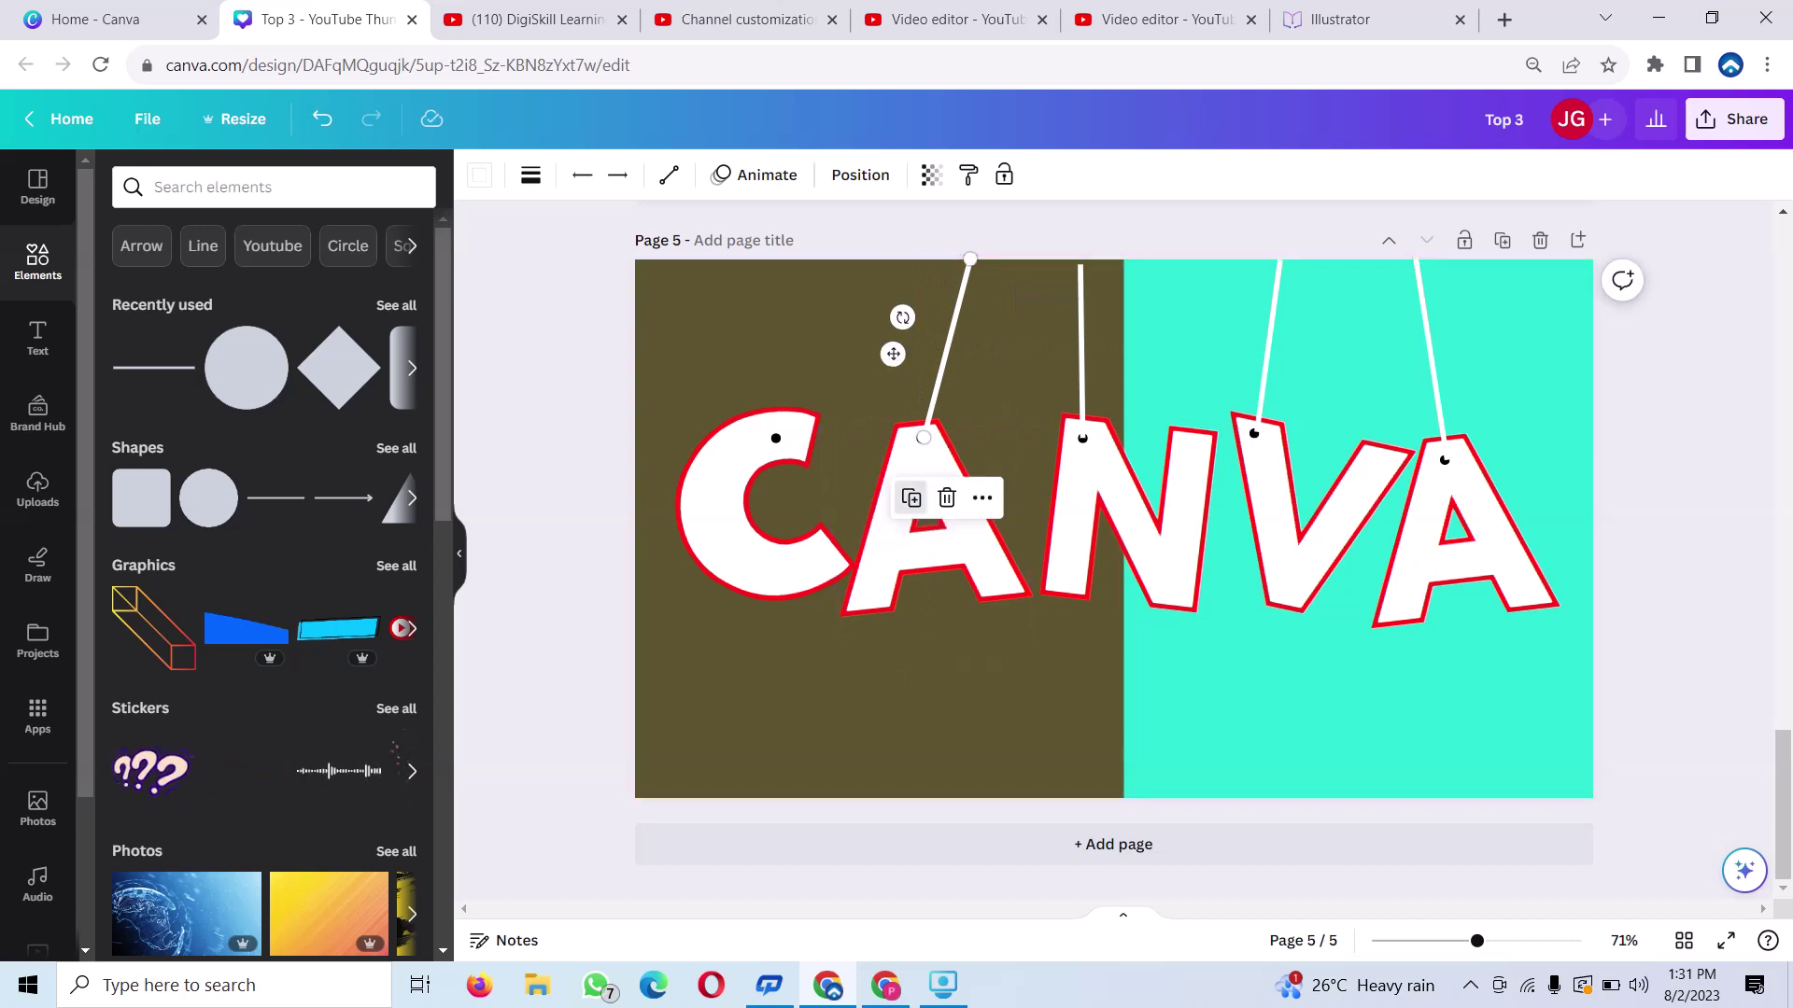
# Copy a string onto the C's hole, fine-tune it, then bring up the screen recorder
pyautogui.moveTo(893, 353); pyautogui.dragTo(753, 351)
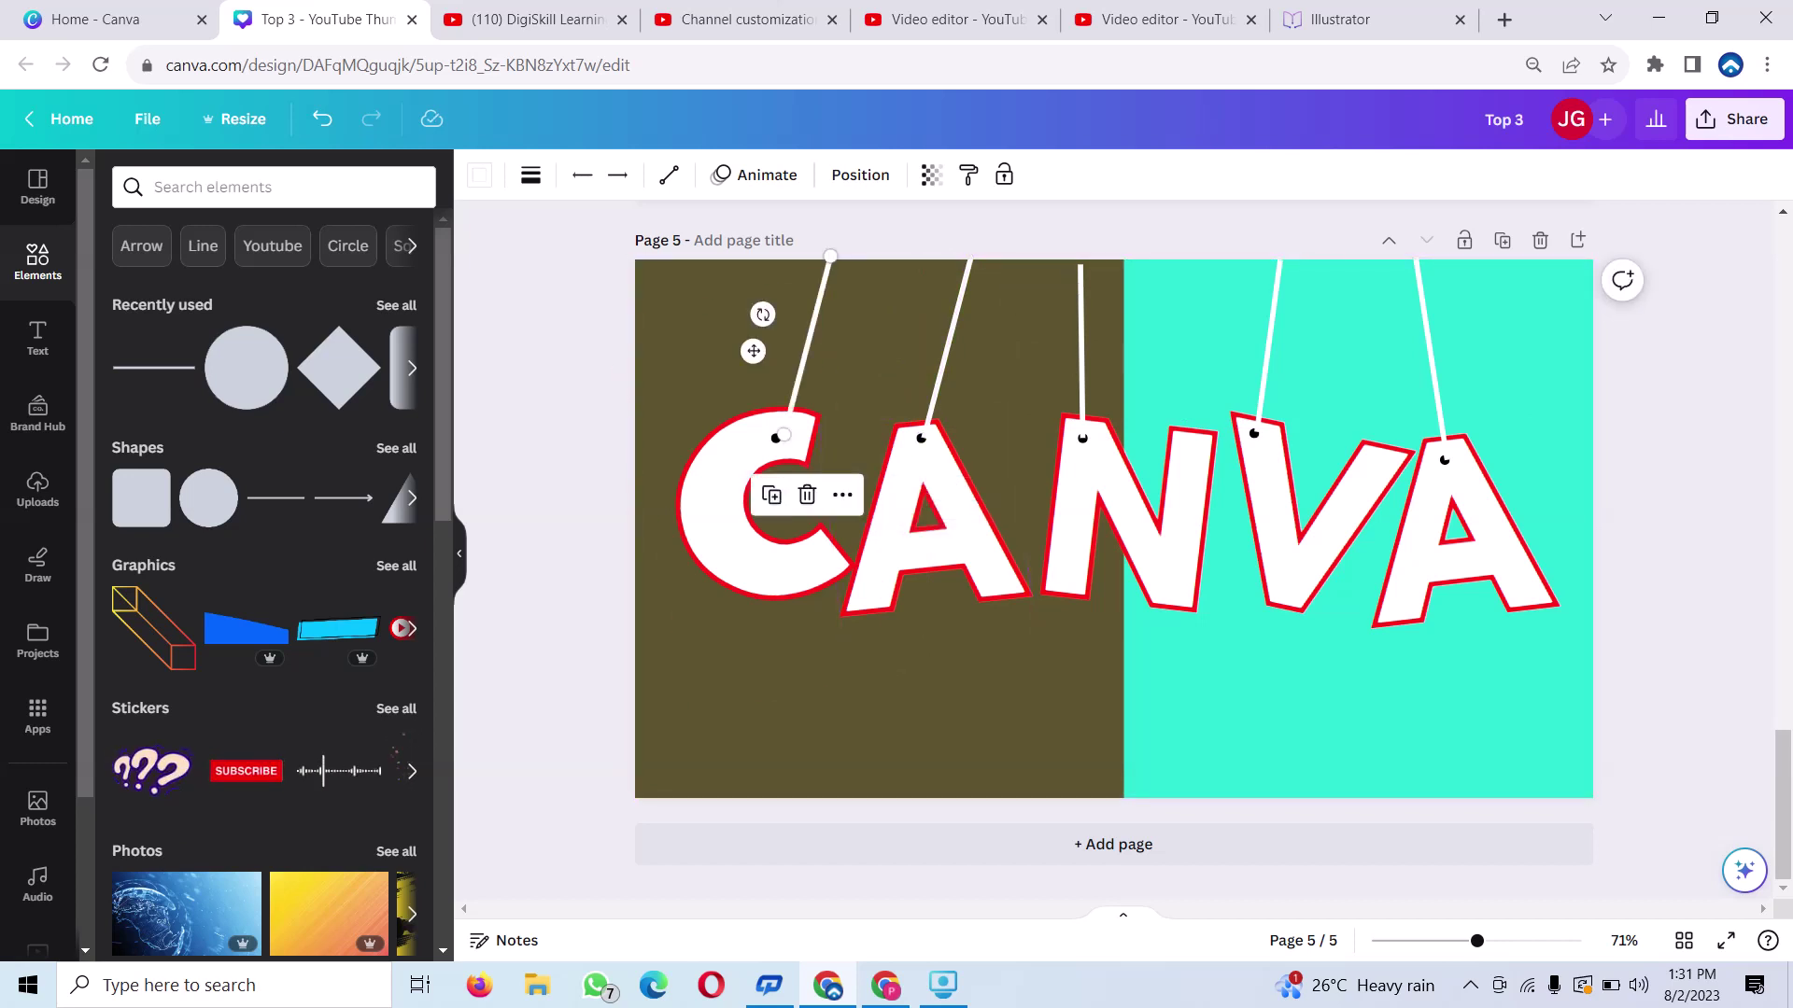
pyautogui.moveTo(753, 351); pyautogui.dragTo(747, 351)
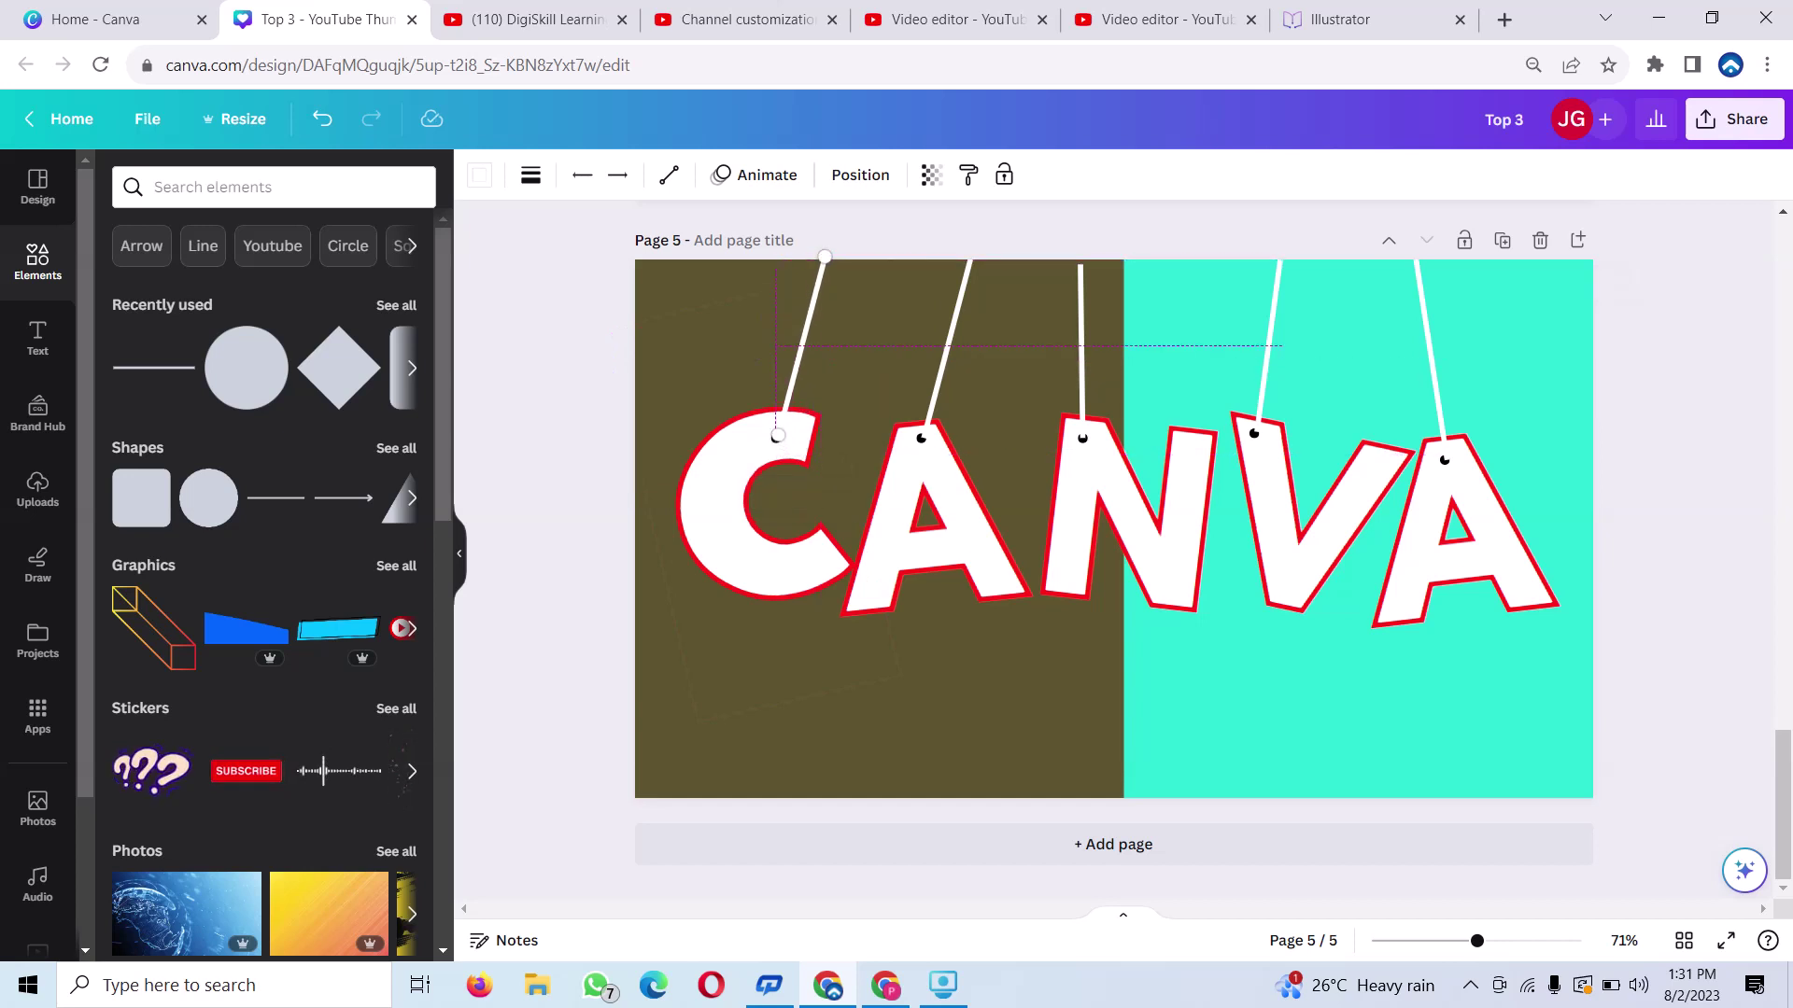
pyautogui.moveTo(747, 351); pyautogui.dragTo(748, 351)
pyautogui.click(709, 392)
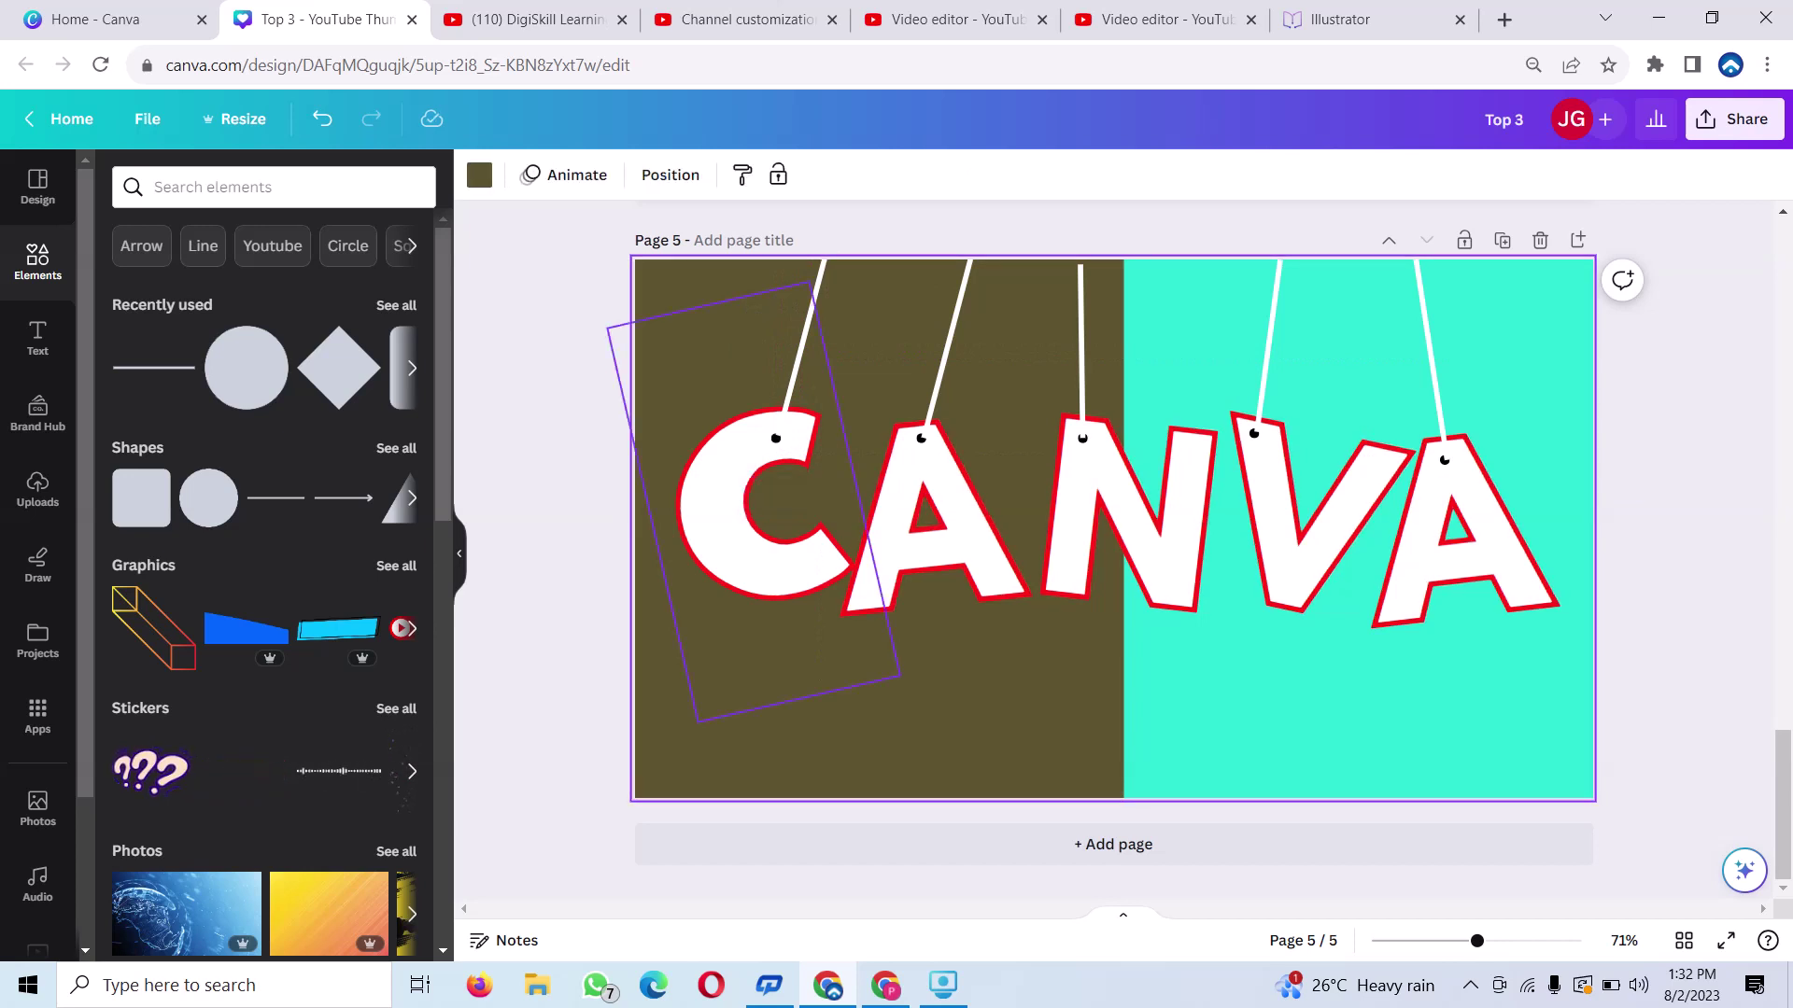
pyautogui.click(792, 374)
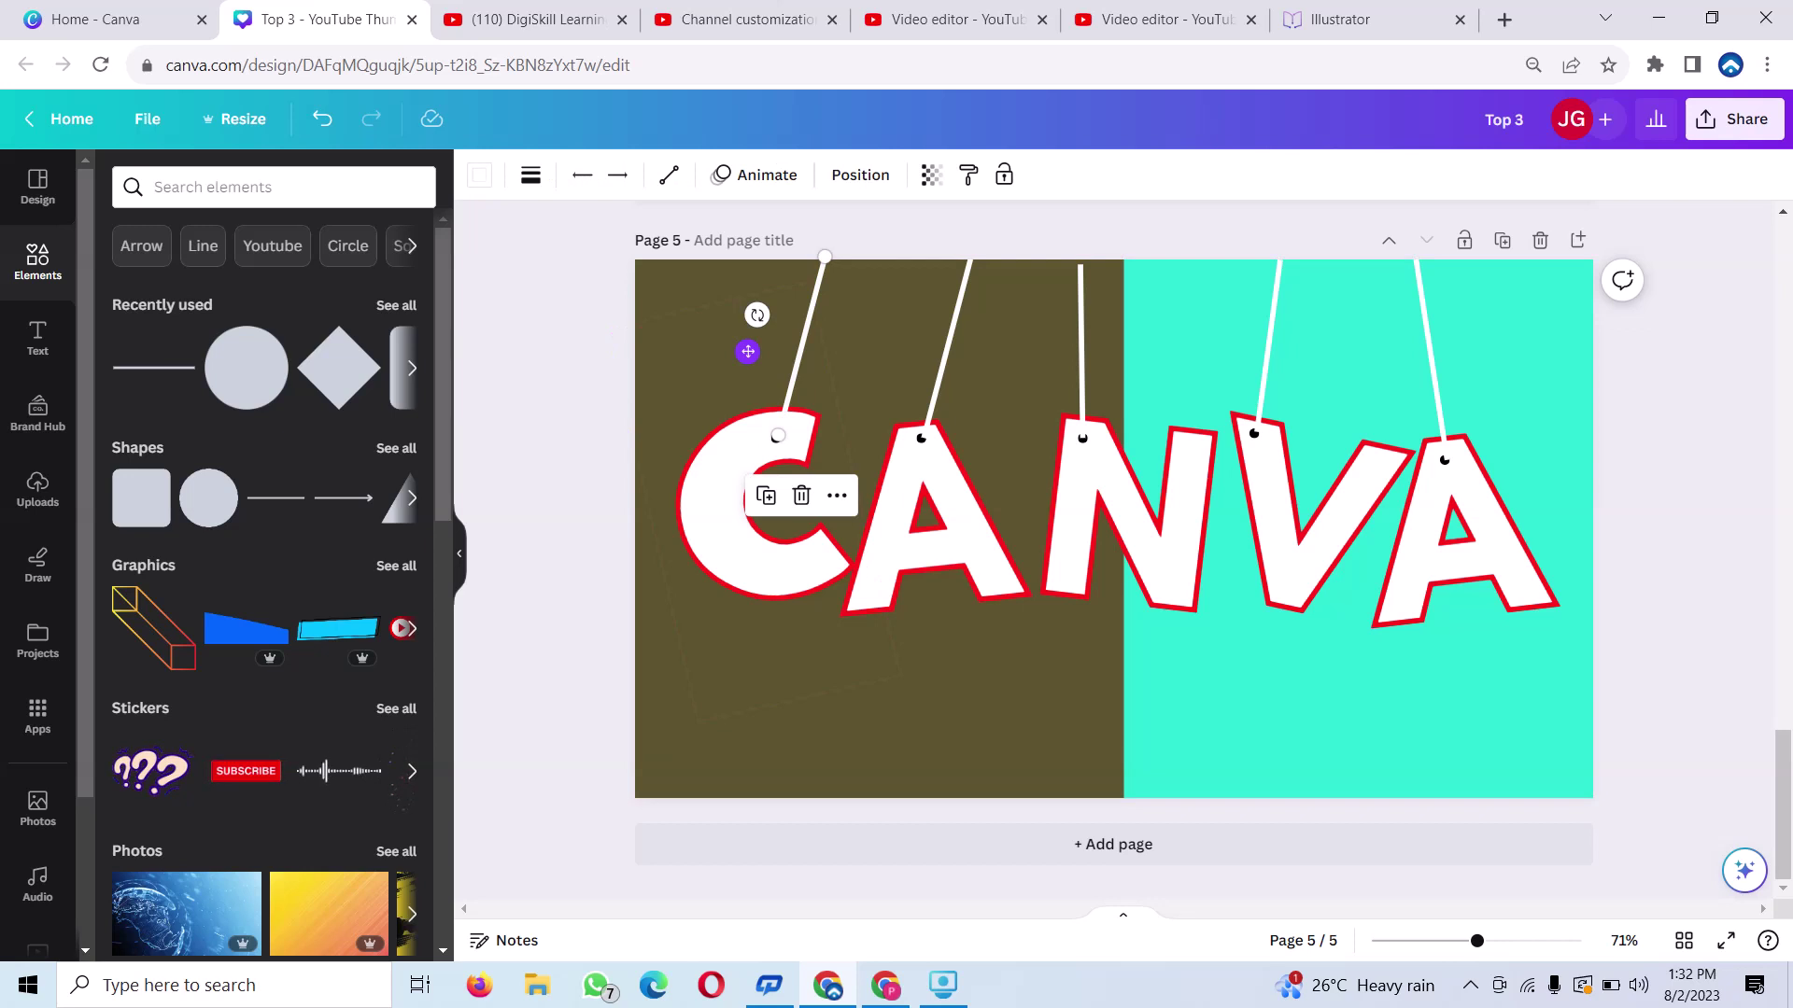
pyautogui.moveTo(793, 373); pyautogui.dragTo(789, 377)
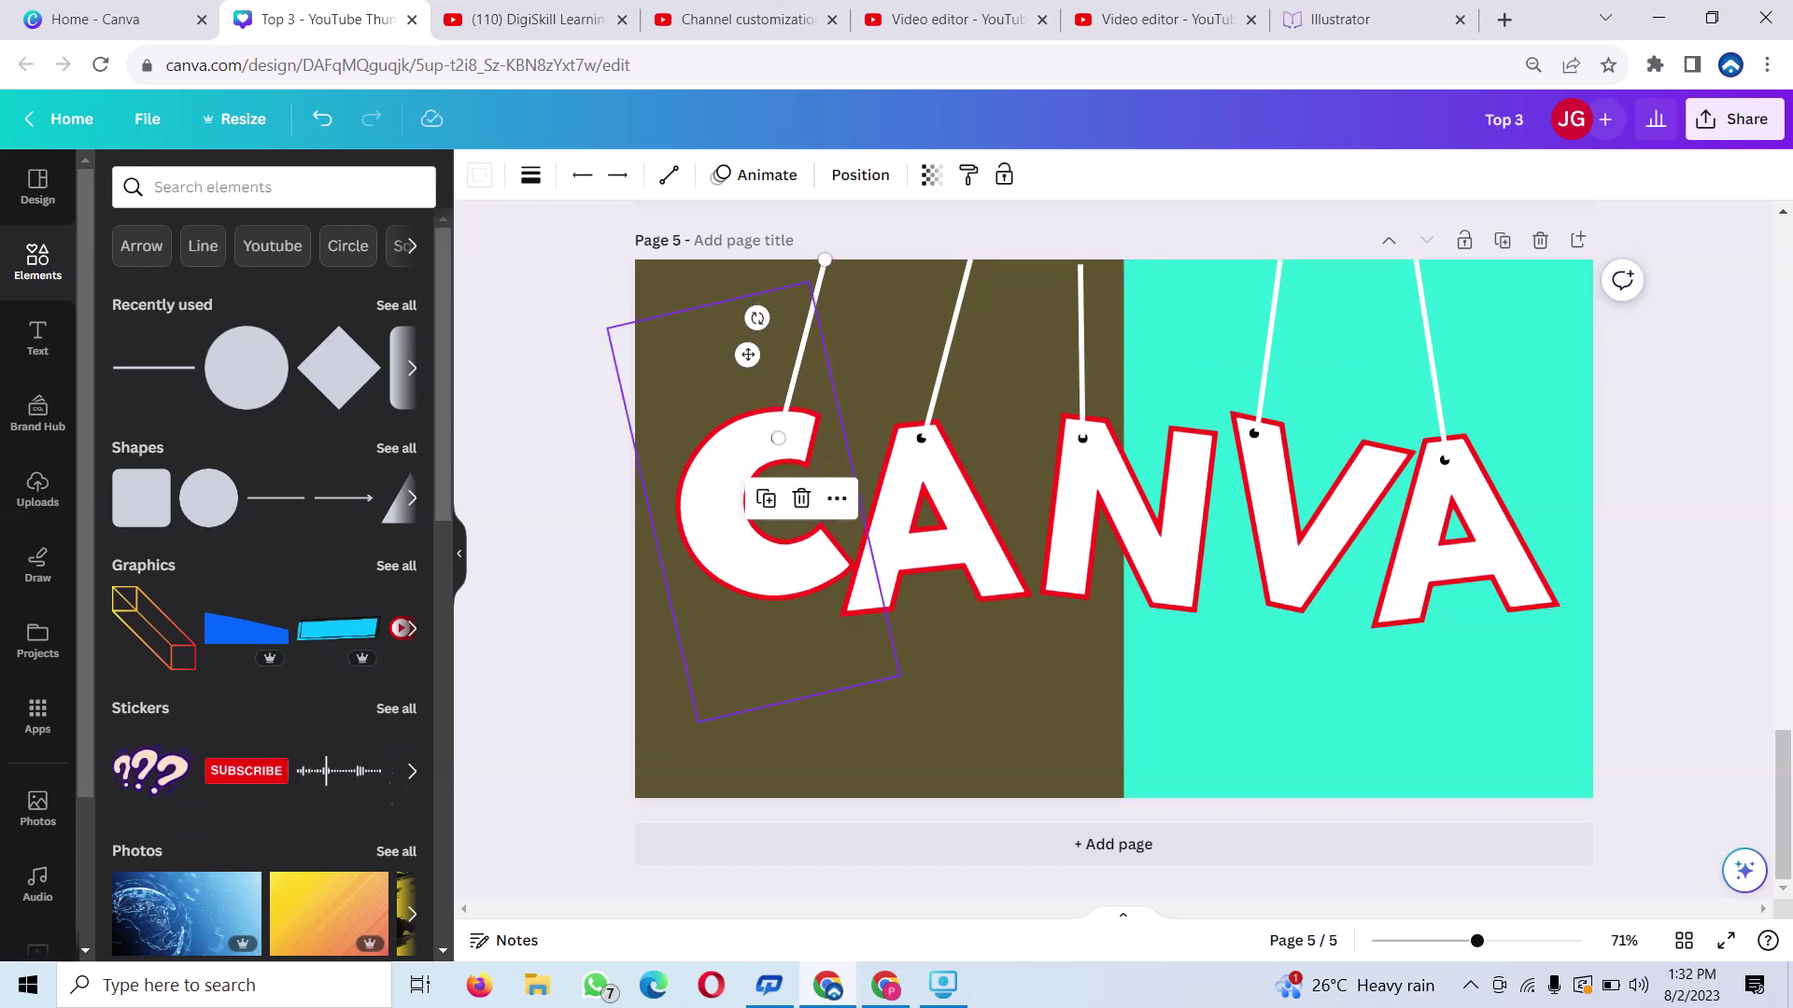
pyautogui.click(902, 467)
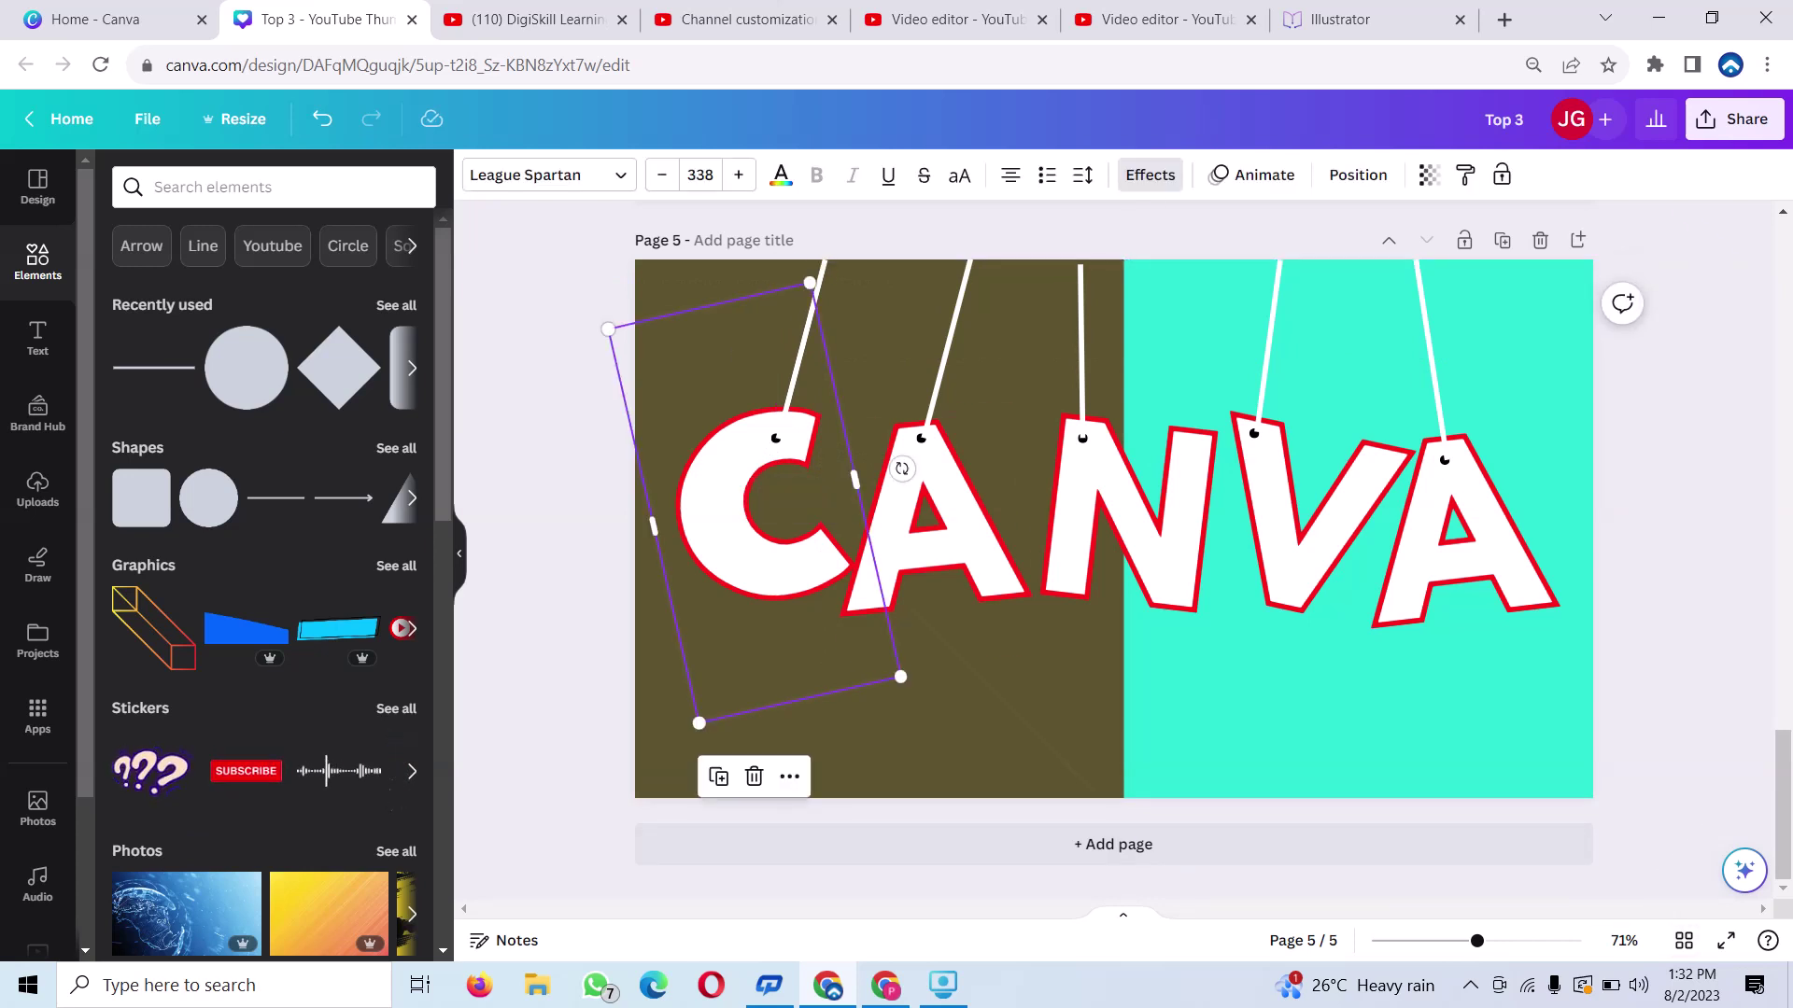
pyautogui.press('Escape')
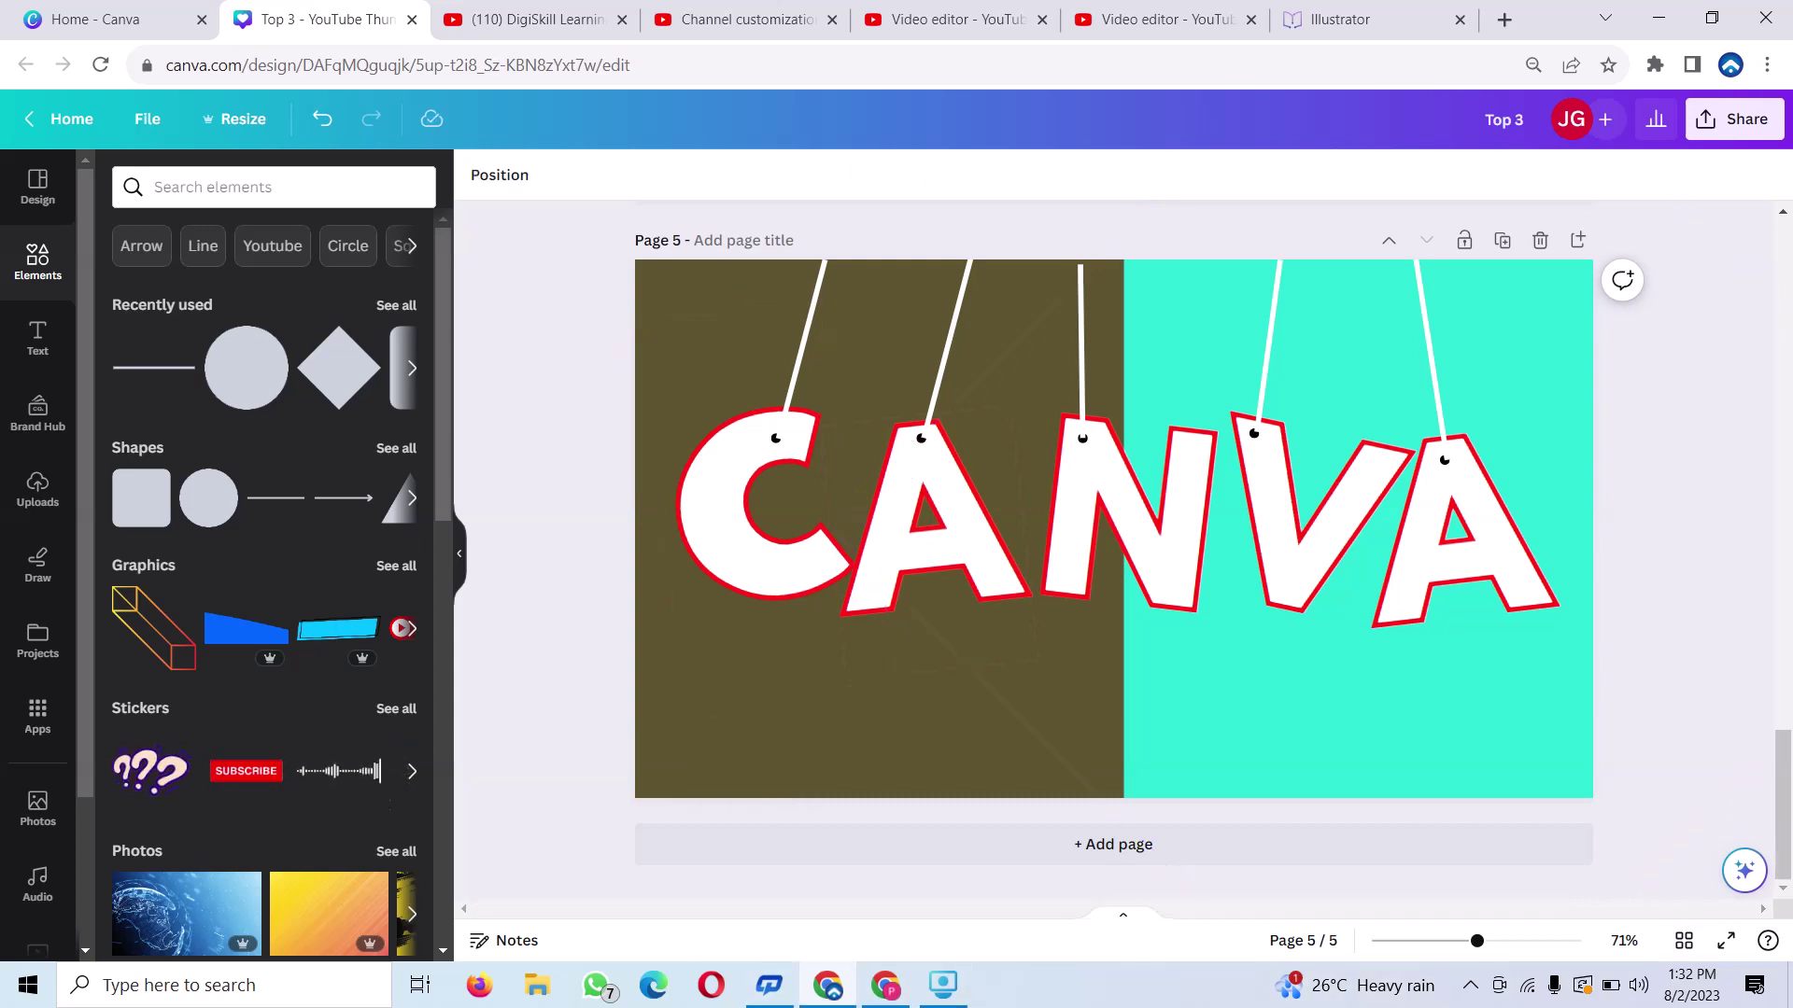
pyautogui.click(943, 984)
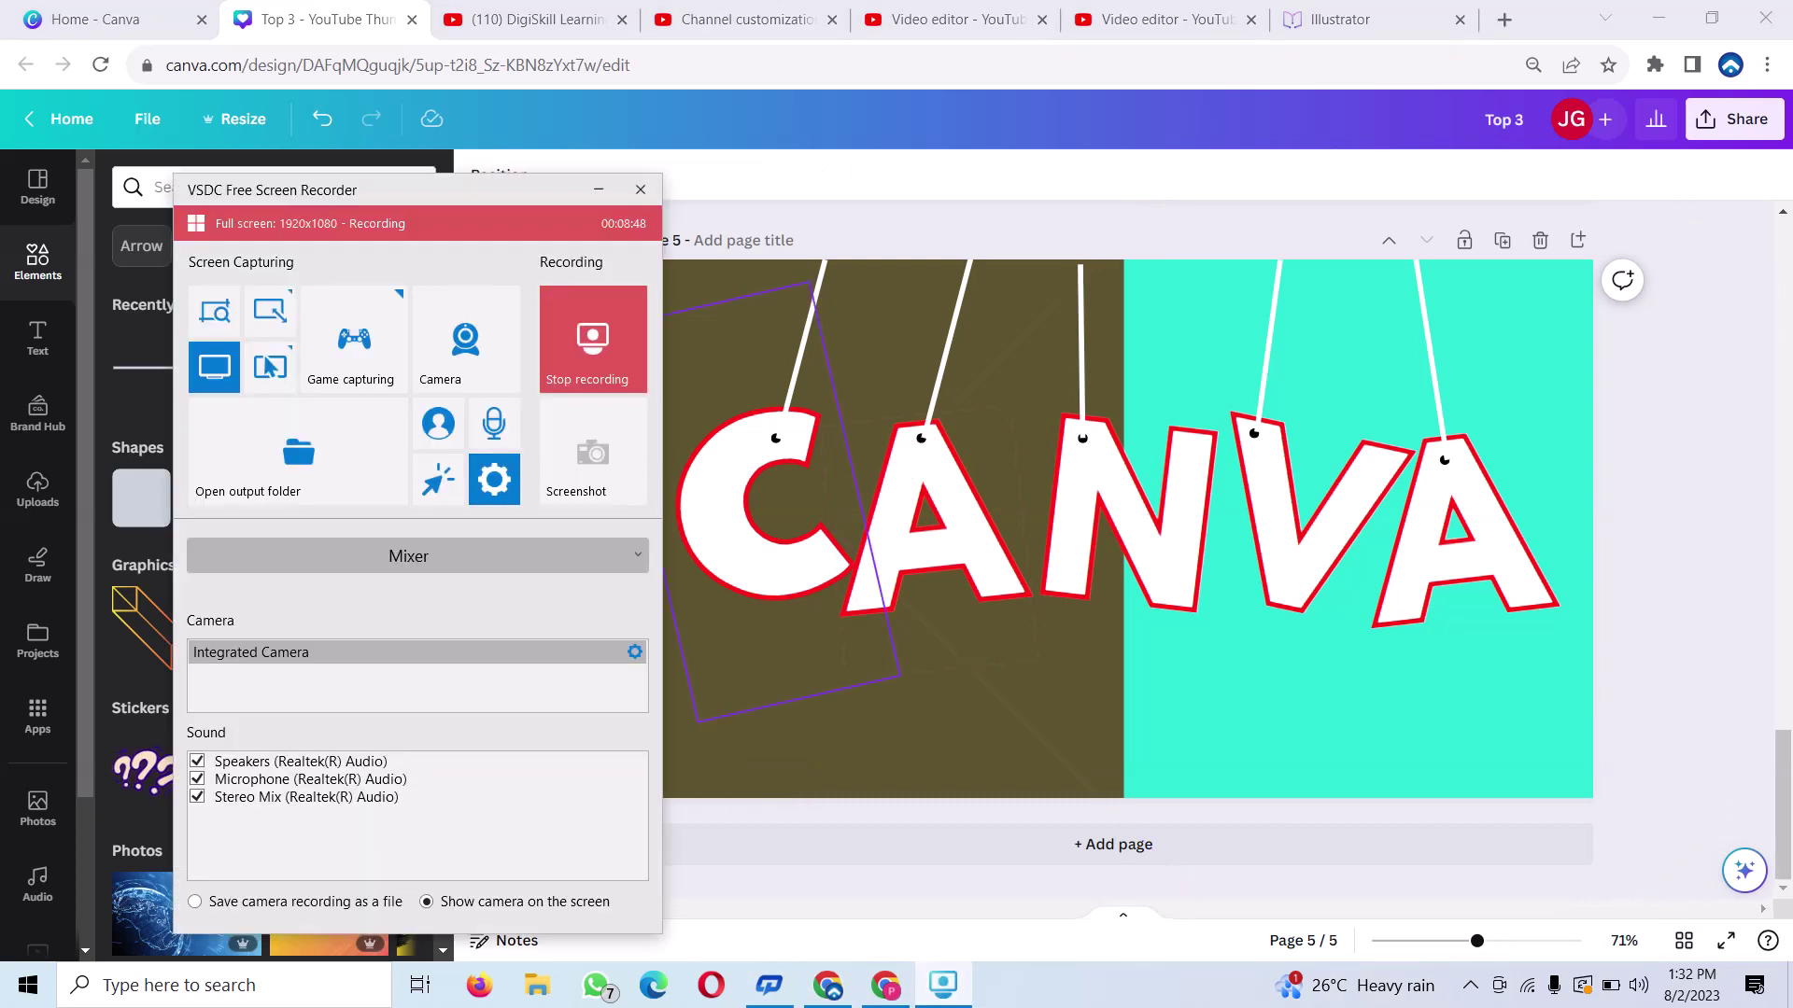